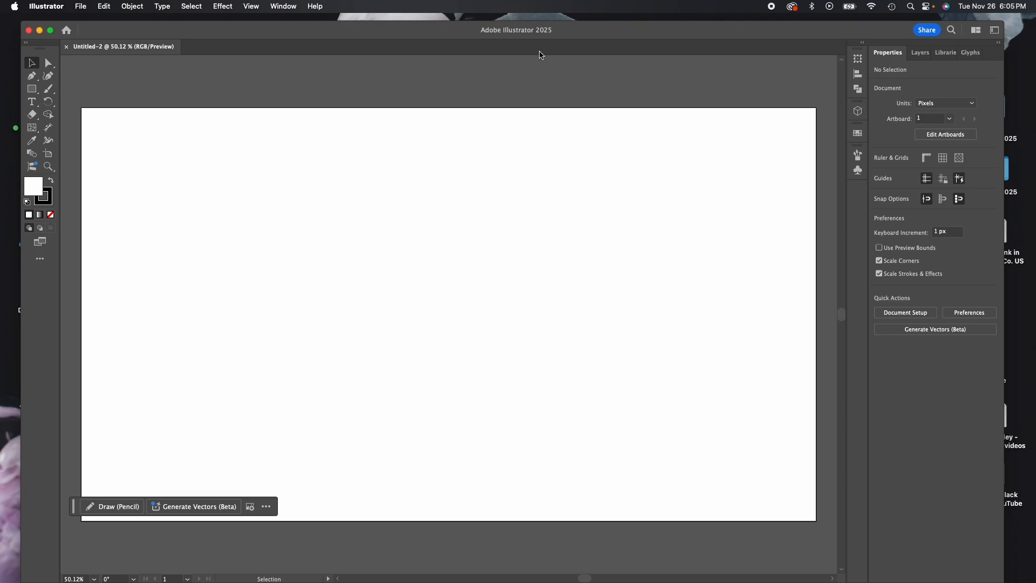
# Draw a white rectangle of about 1948 by 1103 px that extends slightly beyond every edge of the artboard
pyautogui.moveTo(534, 34); pyautogui.dragTo(558, 29)
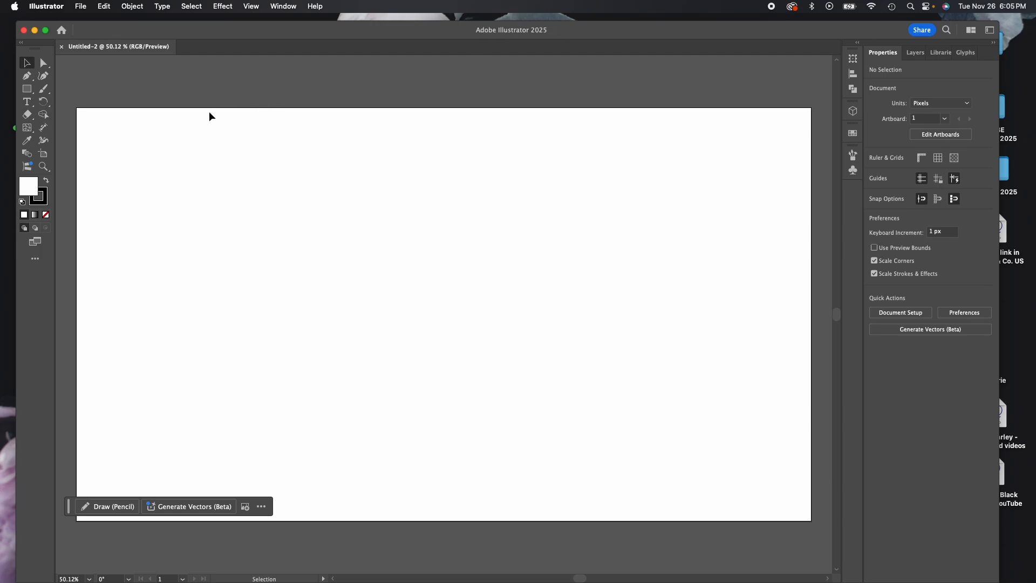
pyautogui.moveTo(26, 128); pyautogui.dragTo(72, 145)
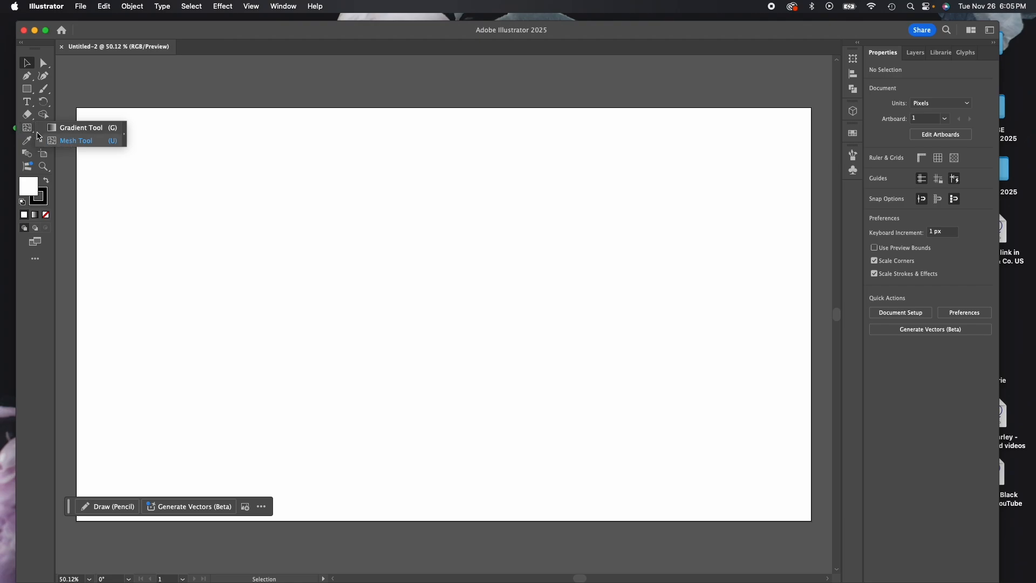
pyautogui.click(68, 142)
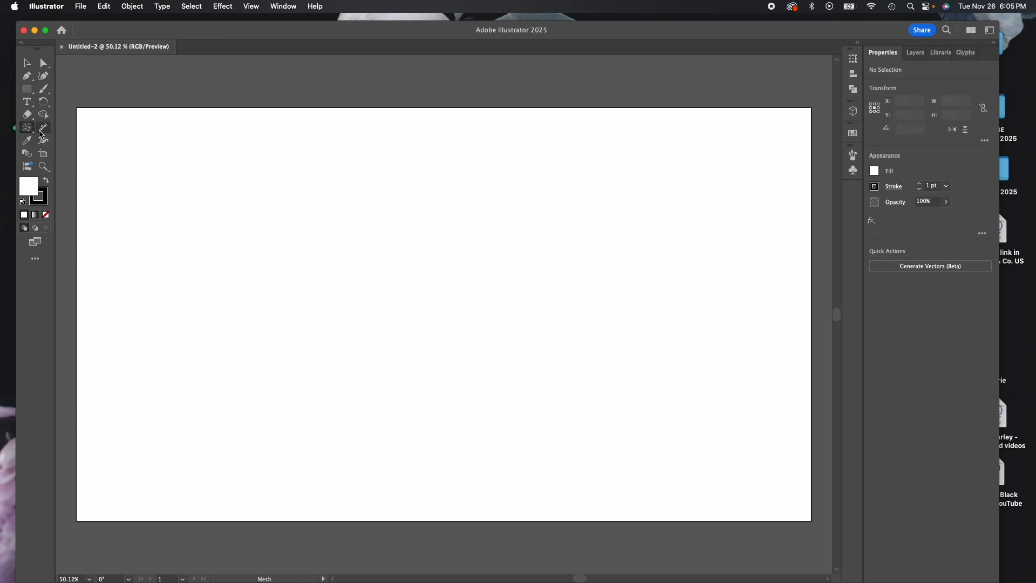
pyautogui.click(27, 90)
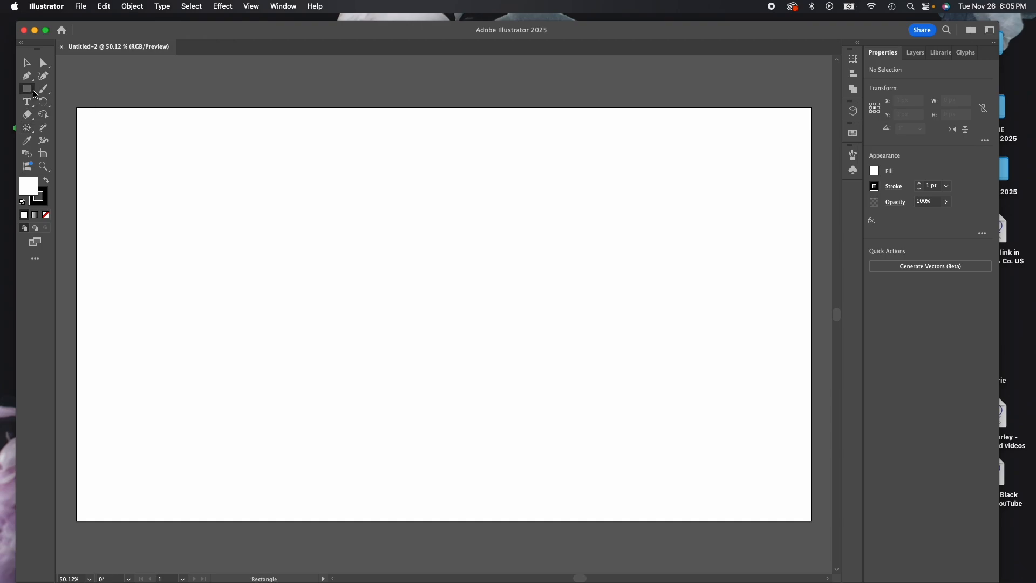
pyautogui.moveTo(73, 103); pyautogui.dragTo(818, 526)
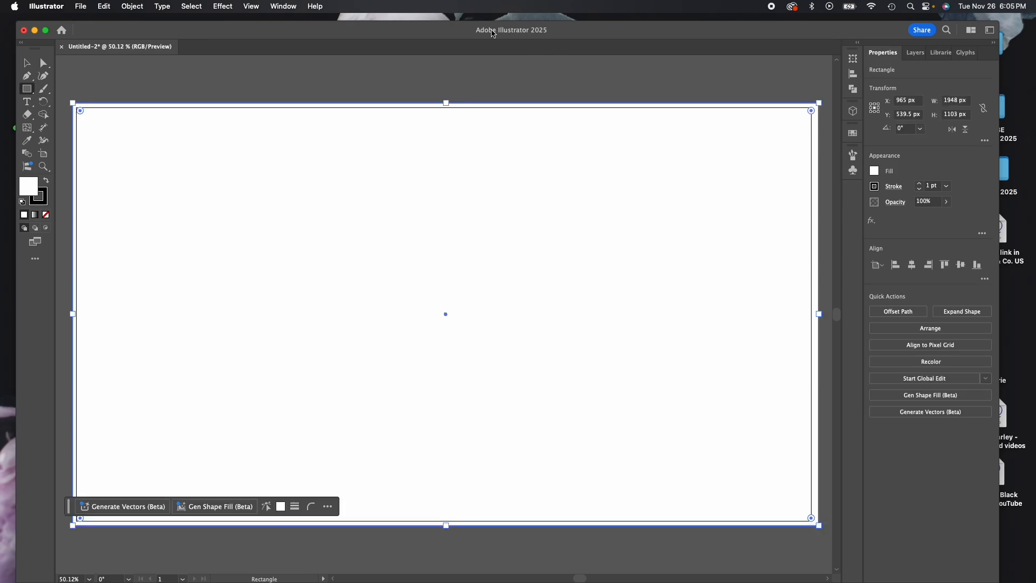
pyautogui.moveTo(434, 26); pyautogui.dragTo(432, 19)
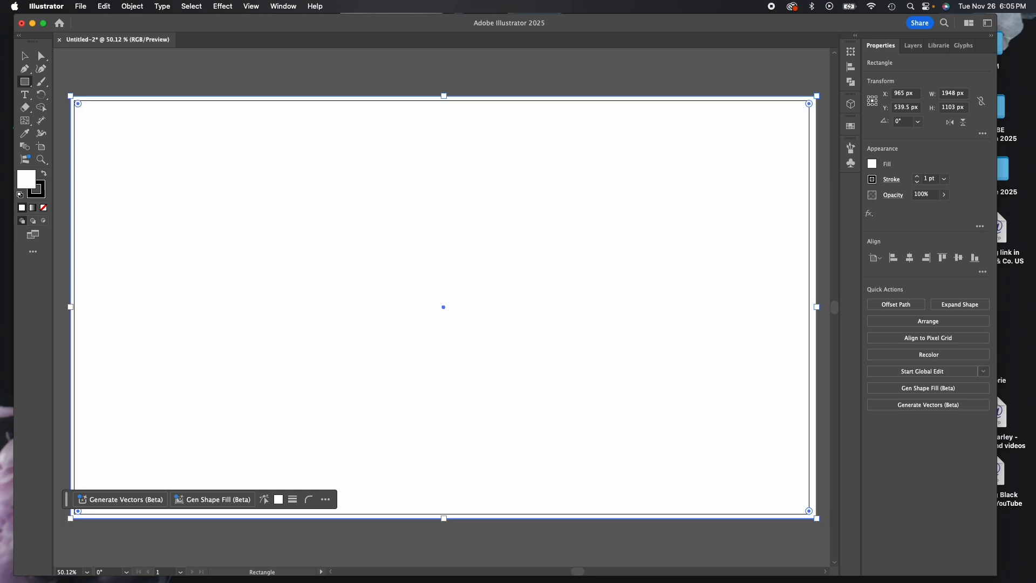
pyautogui.moveTo(756, 576); pyautogui.dragTo(735, 138)
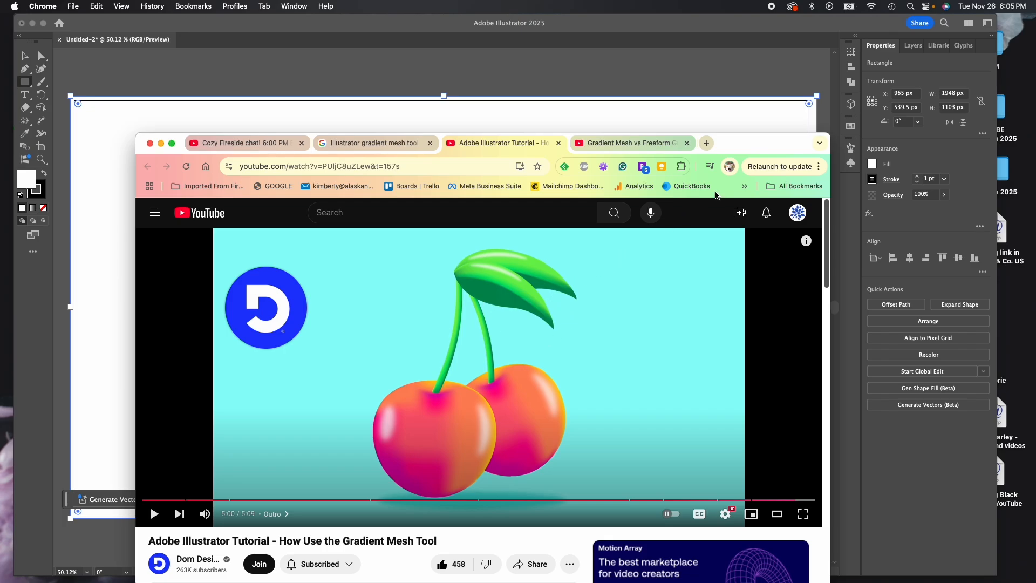
pyautogui.moveTo(753, 147); pyautogui.dragTo(744, 582)
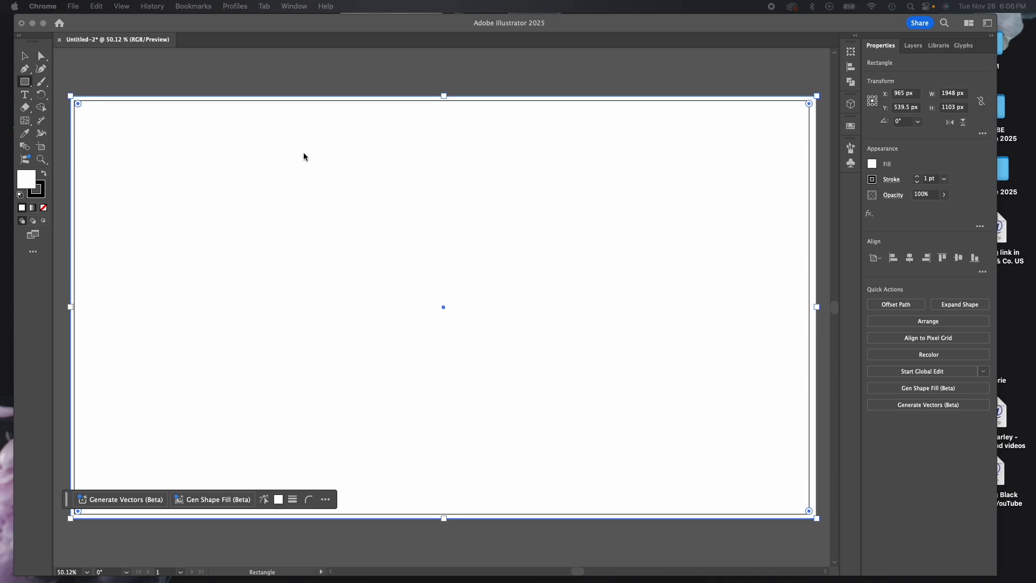
# Add two Mesh tool points to the rectangle, at about X 495, Y 356 px and X 1647, Y 849 px
pyautogui.click(24, 123)
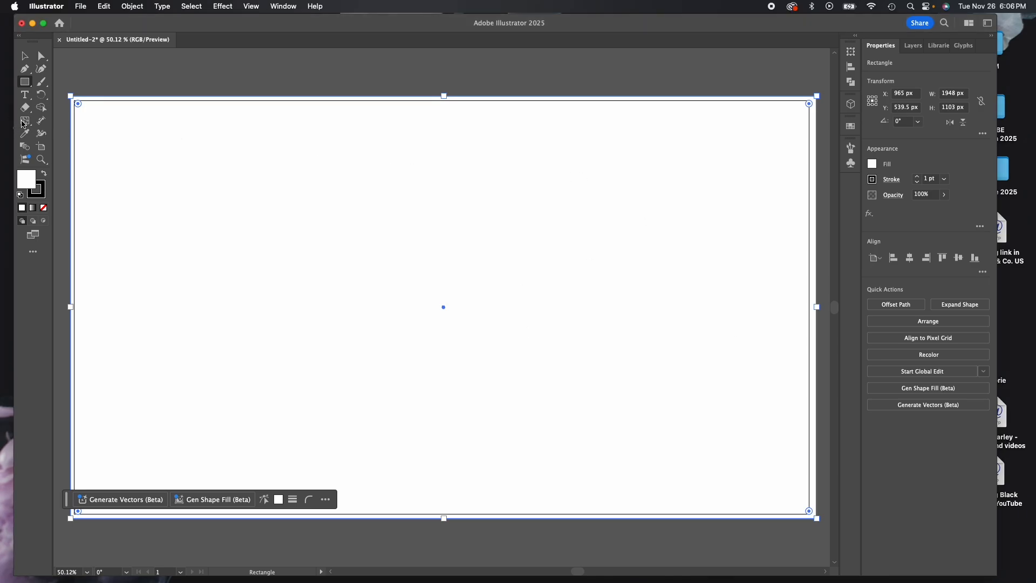
pyautogui.click(24, 123)
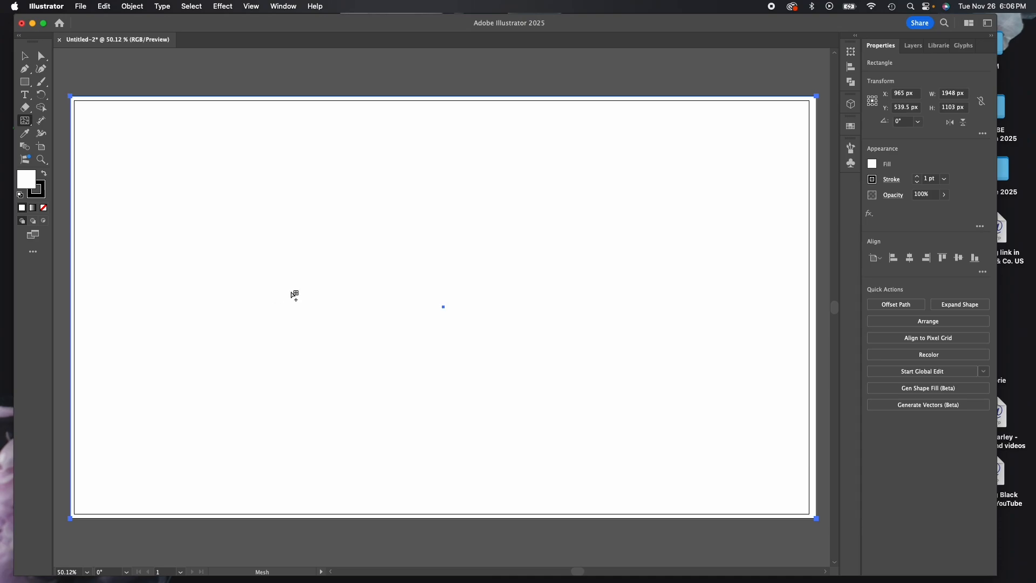
pyautogui.click(263, 238)
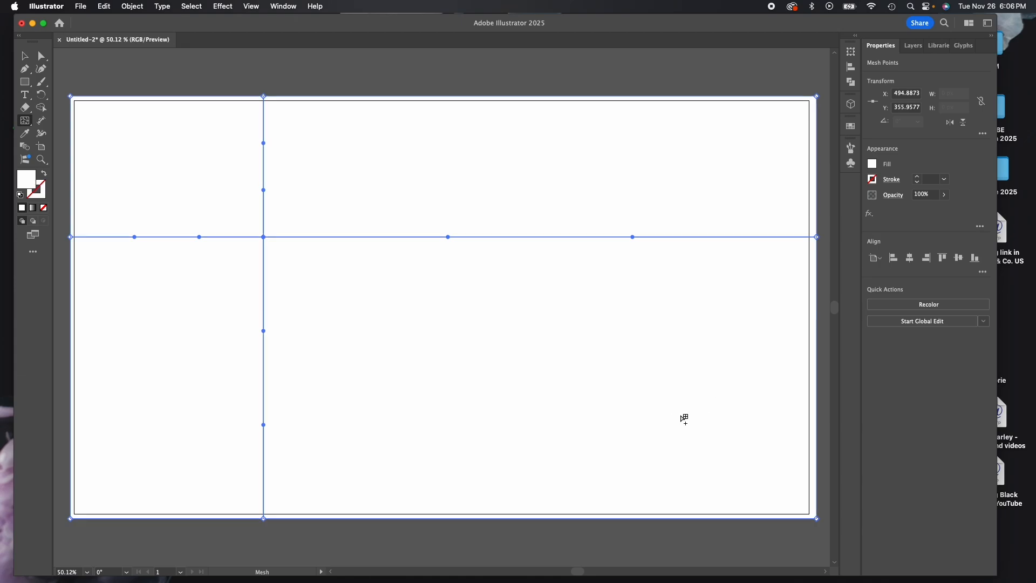
pyautogui.click(705, 425)
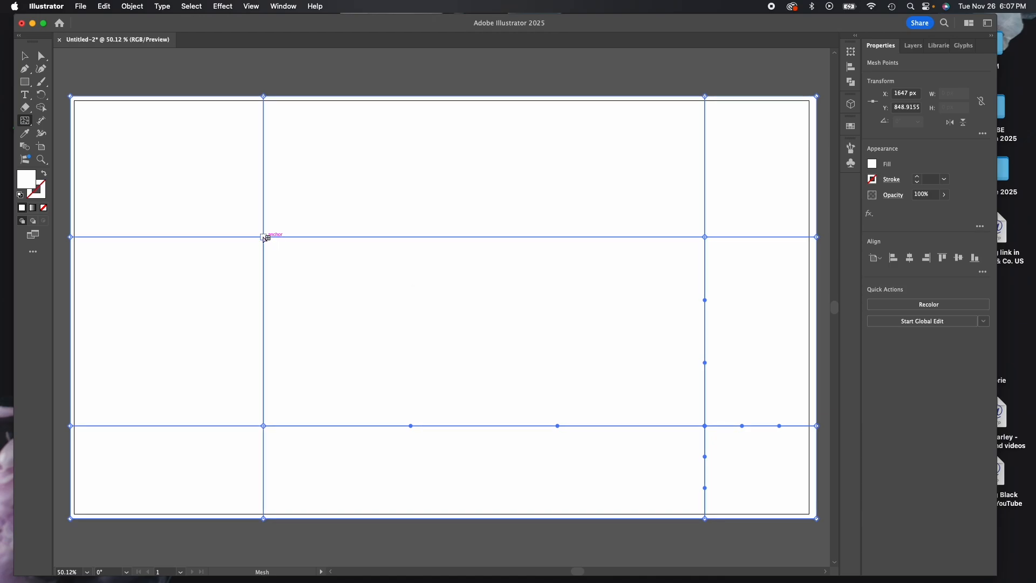
# Reshape the upper-left inner mesh point by moving it to about X 460, Y 435 px with a shorter right handle, and color it RGB Magenta
pyautogui.moveTo(264, 238); pyautogui.dragTo(250, 268)
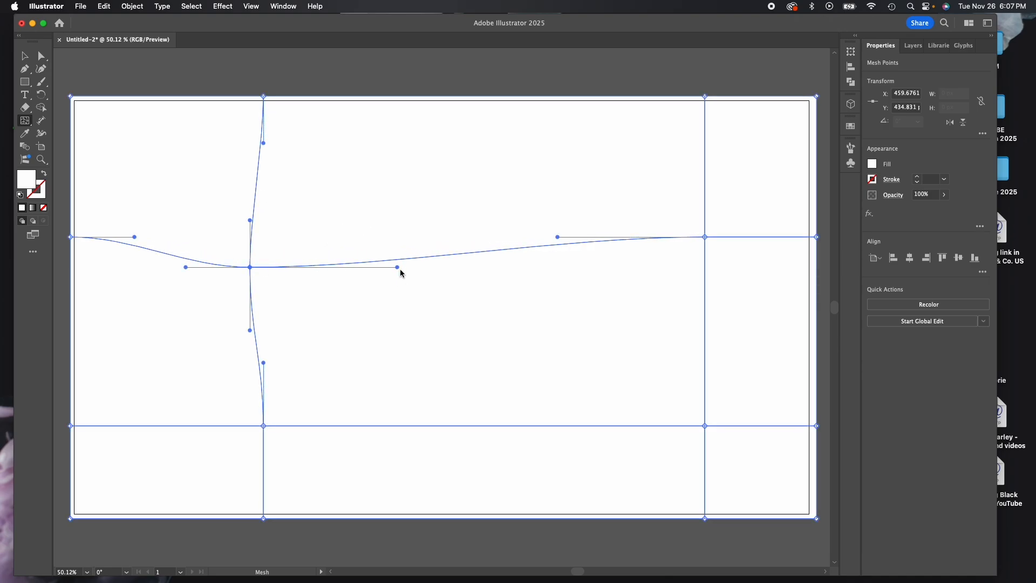
pyautogui.moveTo(398, 267); pyautogui.dragTo(368, 270)
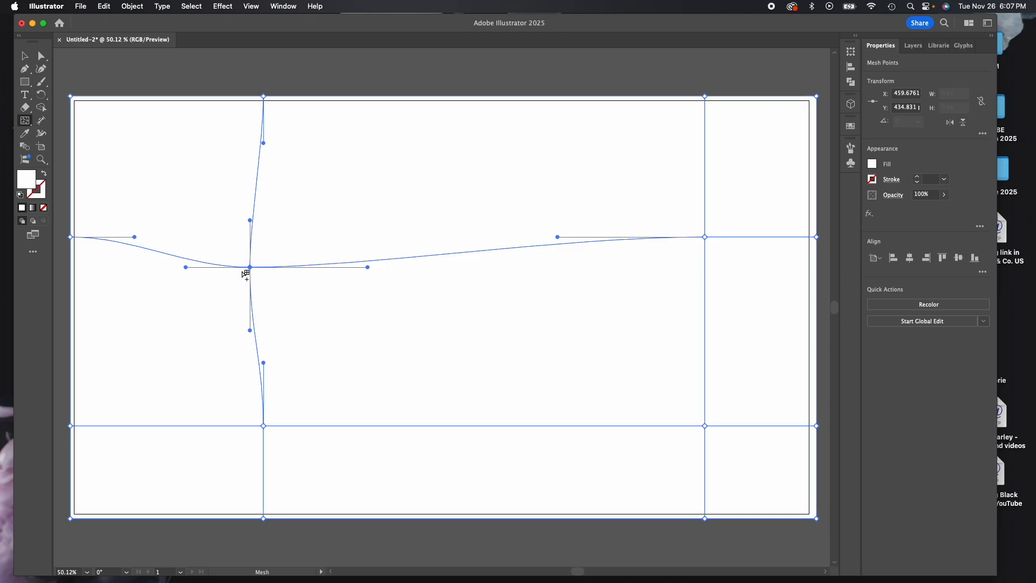
pyautogui.click(851, 128)
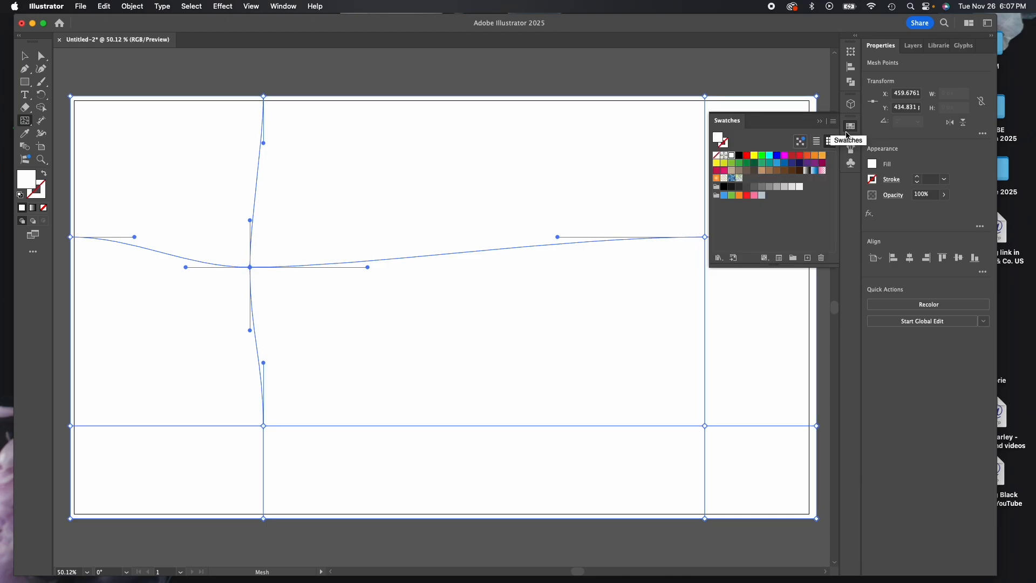
pyautogui.click(785, 155)
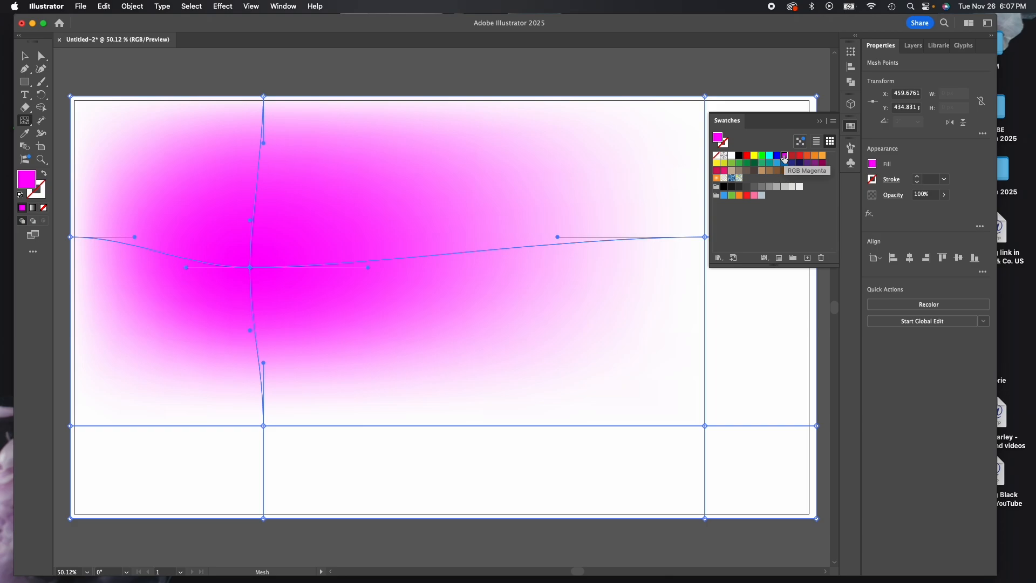
# Color the lower-left inner mesh point red, the lower-right one dark orange and the upper-right one yellow
pyautogui.click(263, 426)
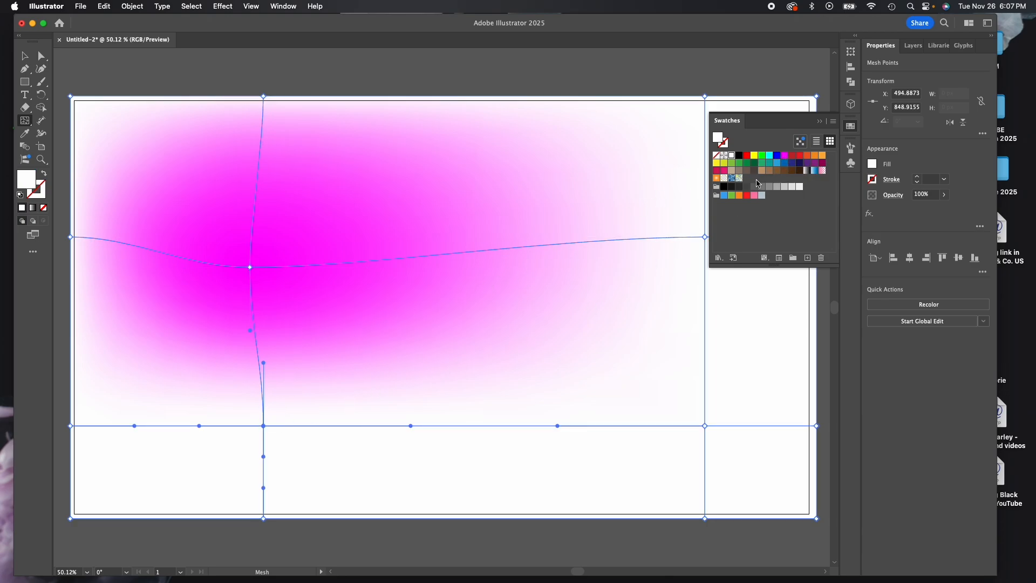
pyautogui.click(747, 195)
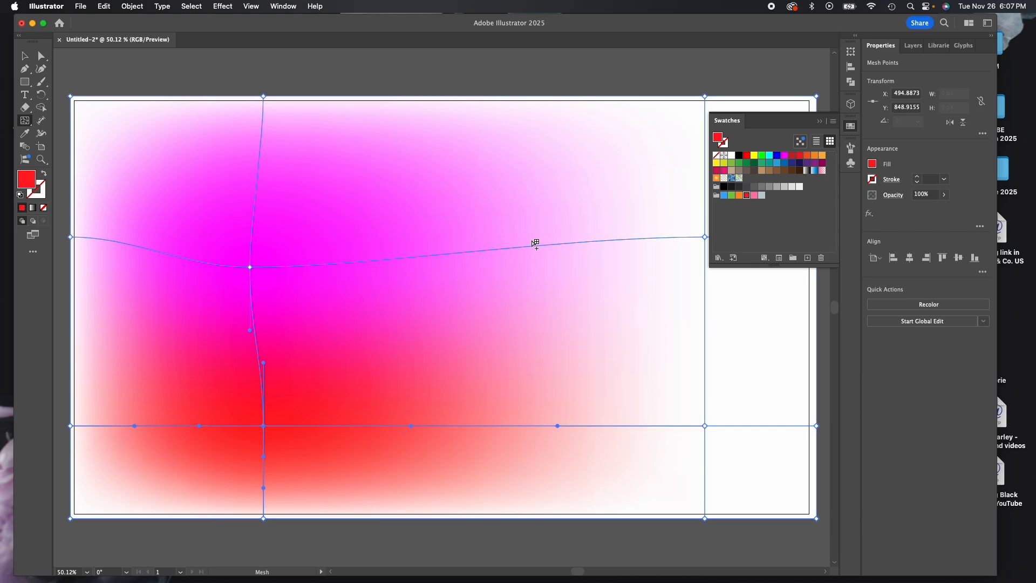
pyautogui.click(705, 427)
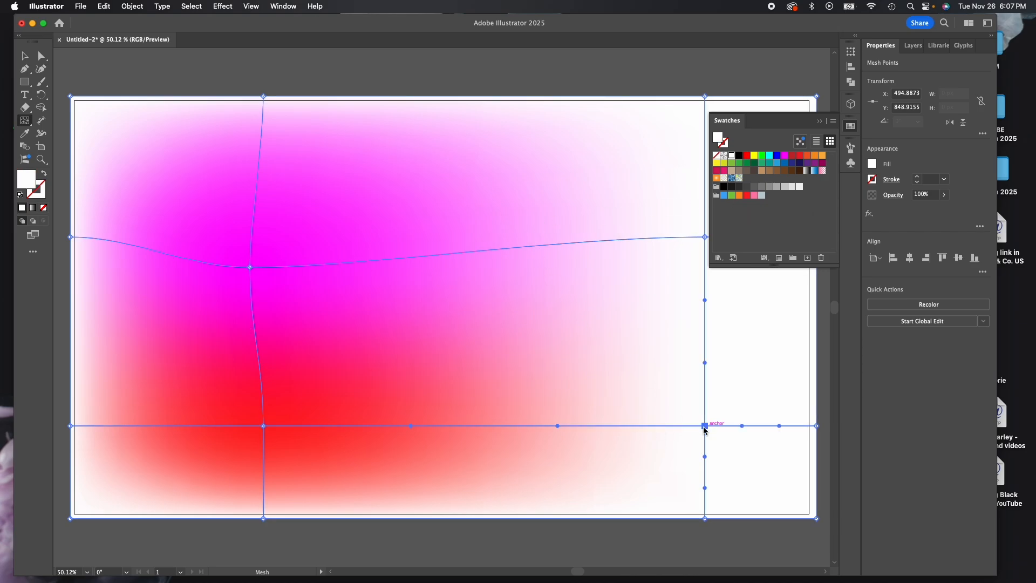
pyautogui.click(807, 156)
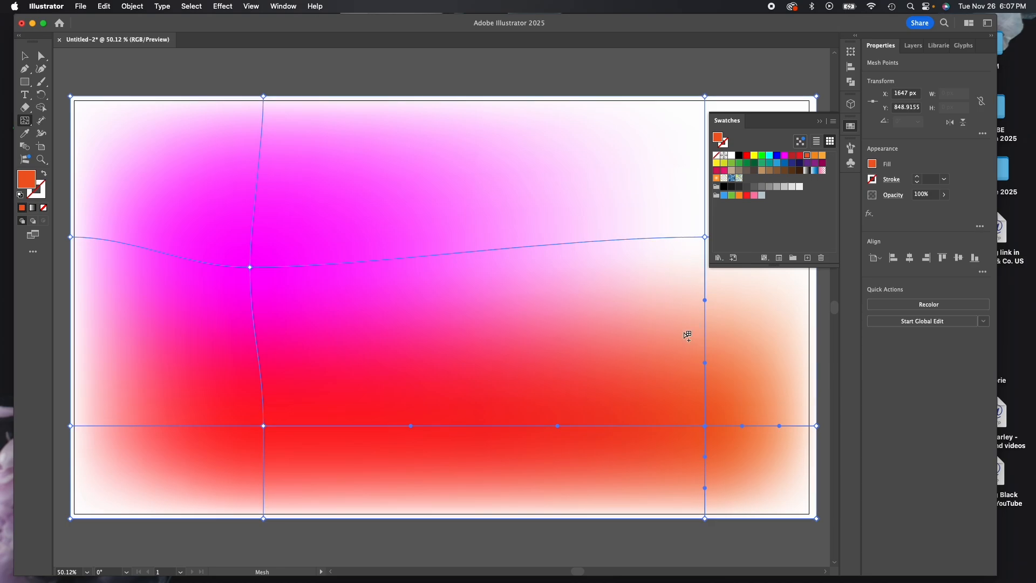
pyautogui.moveTo(667, 401); pyautogui.dragTo(467, 423)
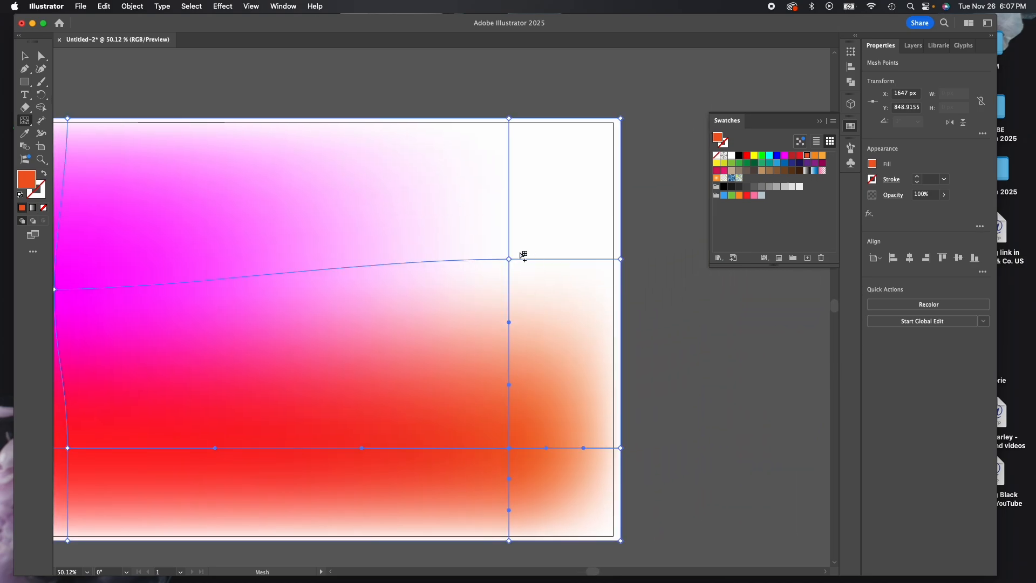
pyautogui.click(509, 260)
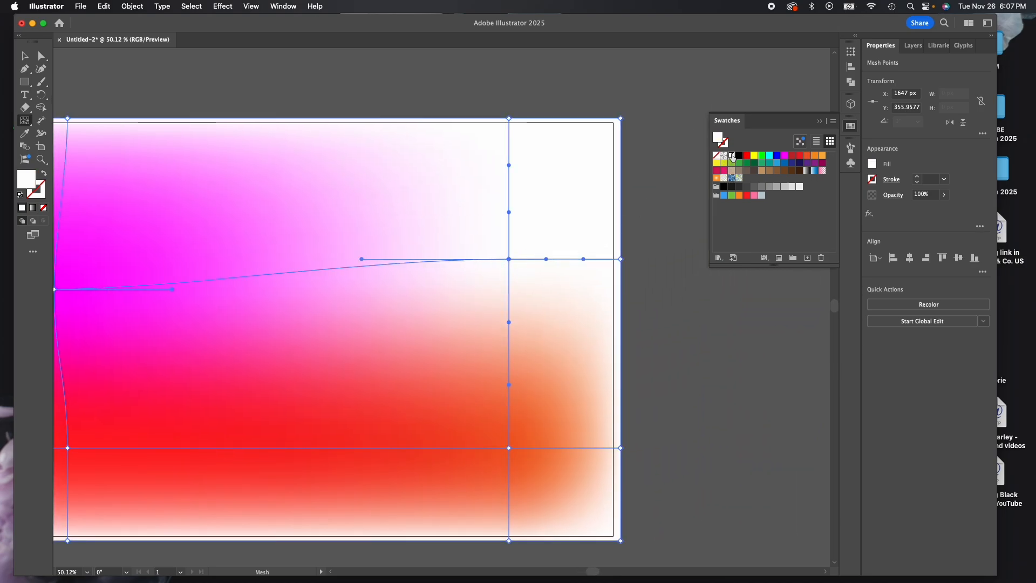
pyautogui.click(717, 163)
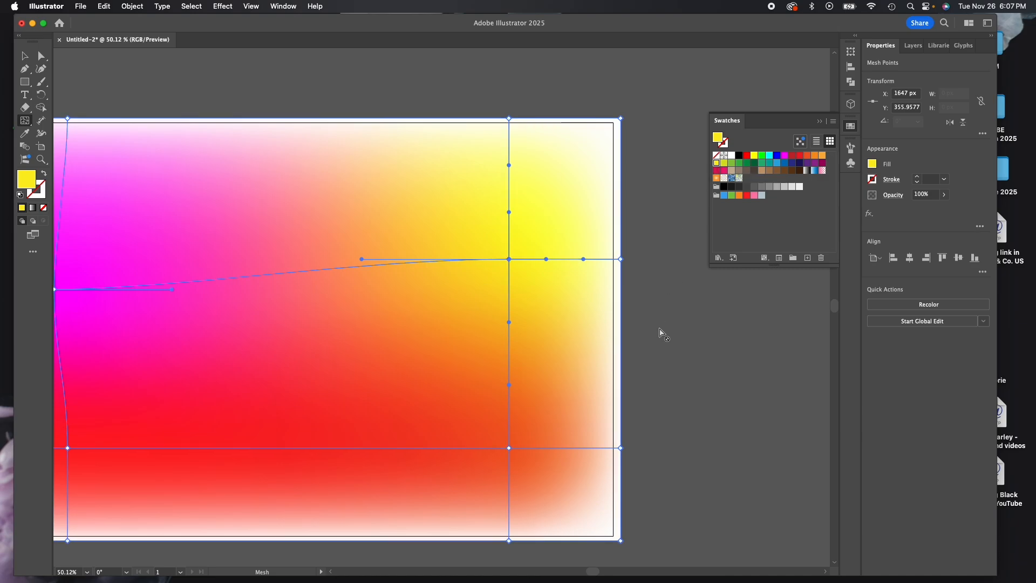
# Color the mesh point at the rectangle's top-right corner red and the one at its top-left corner light orange
pyautogui.press('super+minus')
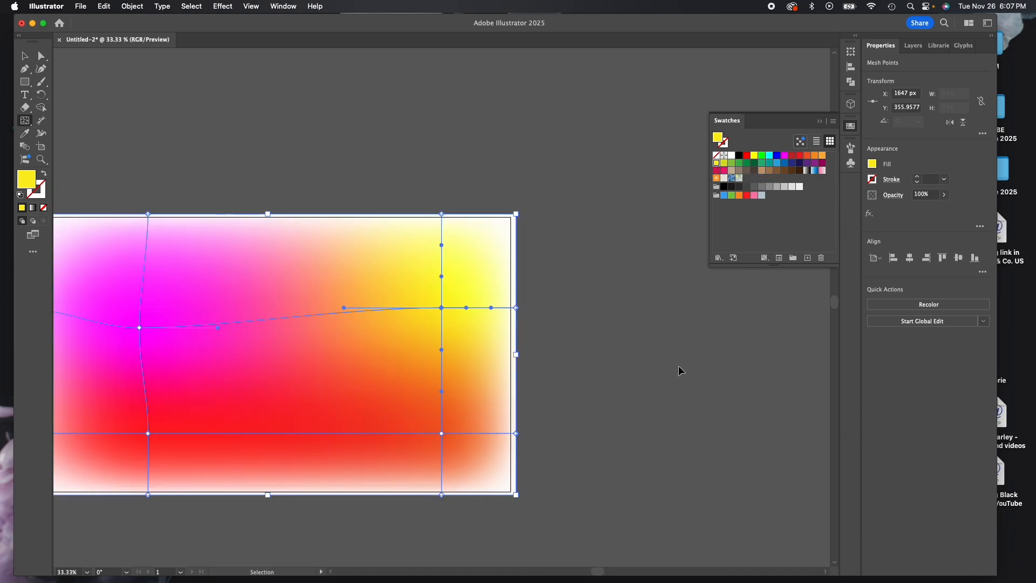
pyautogui.moveTo(625, 409); pyautogui.dragTo(770, 408)
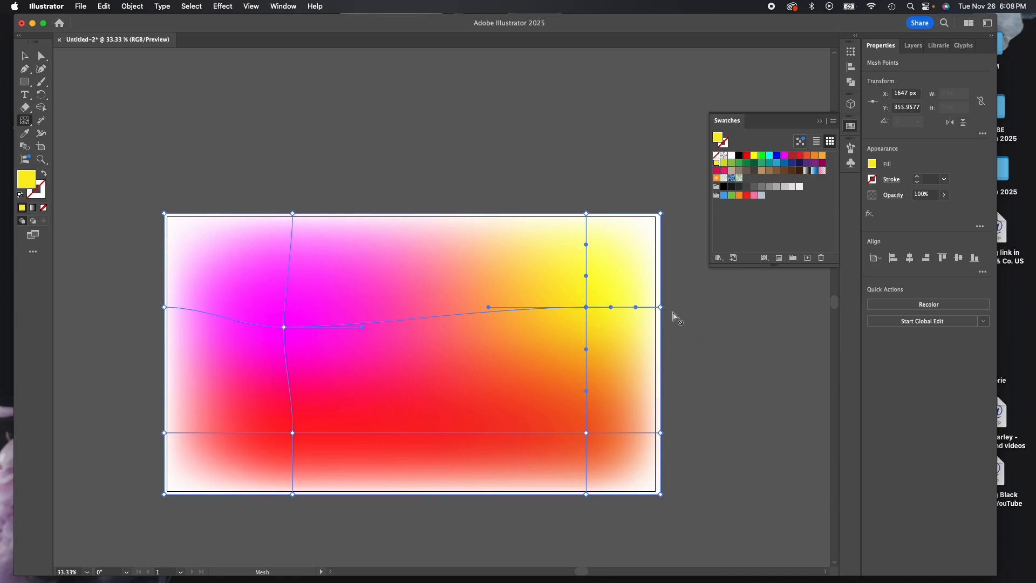
pyautogui.click(661, 214)
pyautogui.click(746, 194)
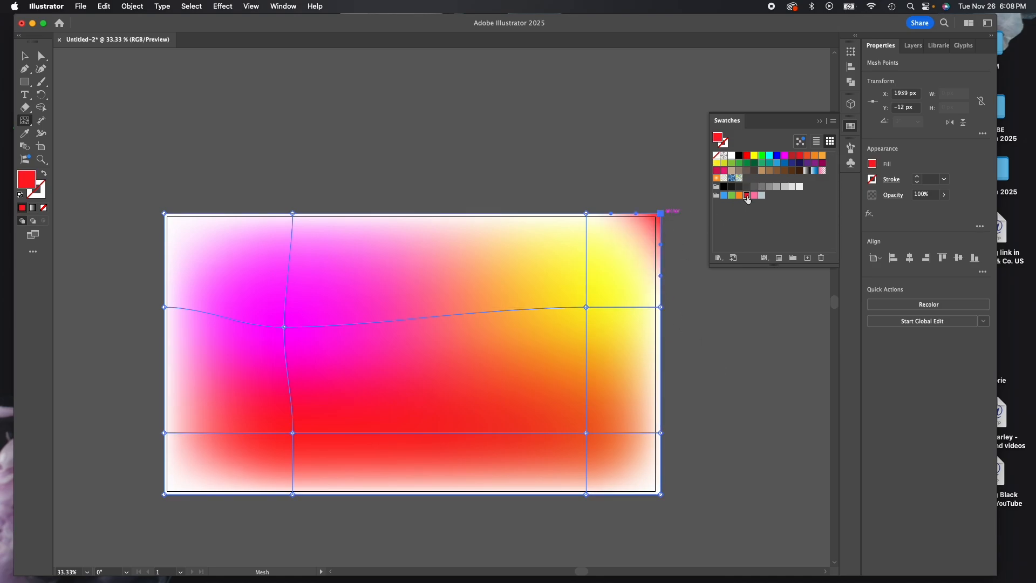
pyautogui.click(164, 213)
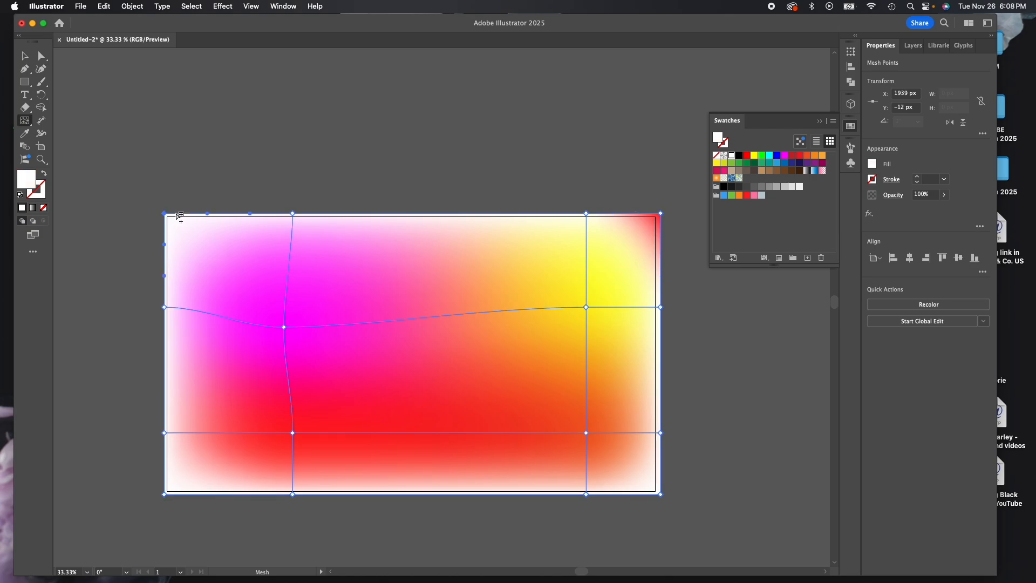
pyautogui.click(821, 157)
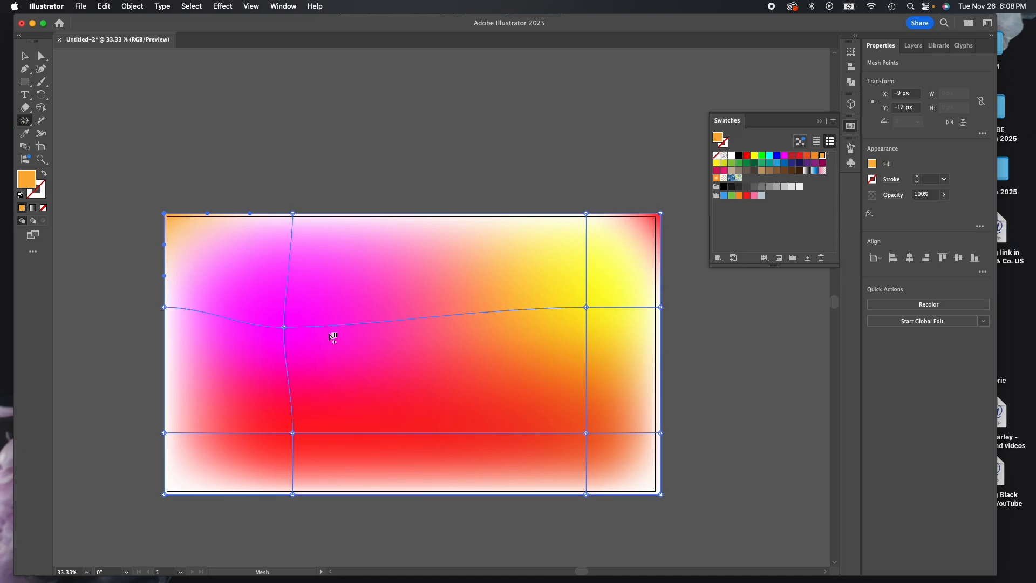
# Move the inner mesh points to about (795, 424) px for magenta, (344, 898) for red, (1483, 252) for yellow and (1263, 849) for orange
pyautogui.moveTo(284, 327); pyautogui.dragTo(369, 324)
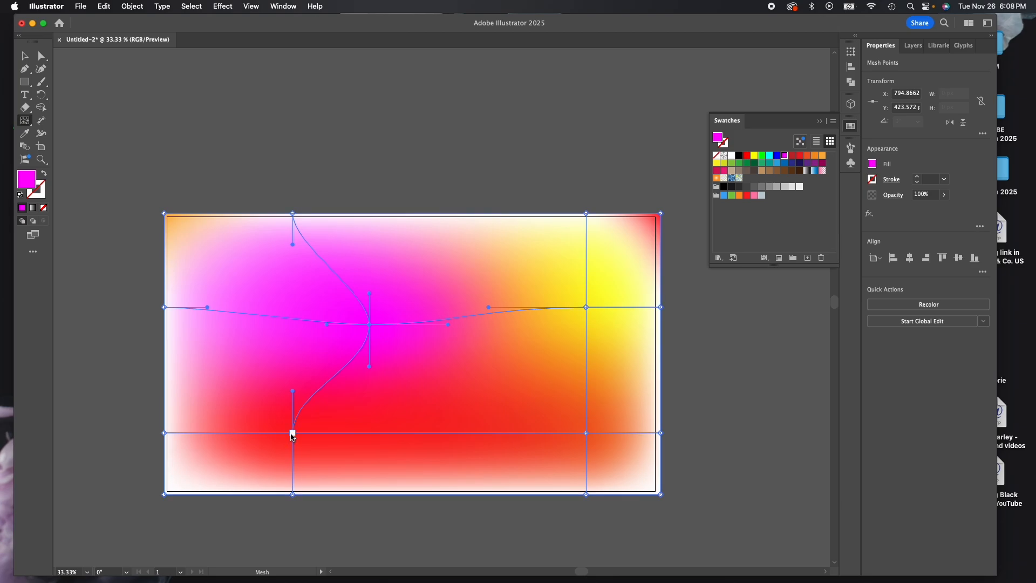
pyautogui.moveTo(293, 432); pyautogui.dragTo(254, 445)
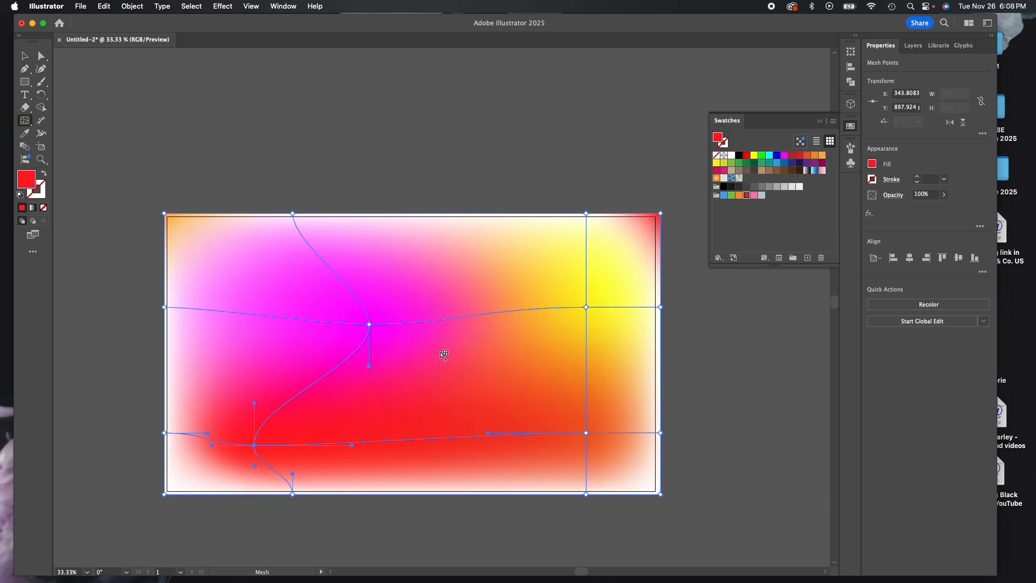
pyautogui.moveTo(585, 306); pyautogui.dragTo(545, 281)
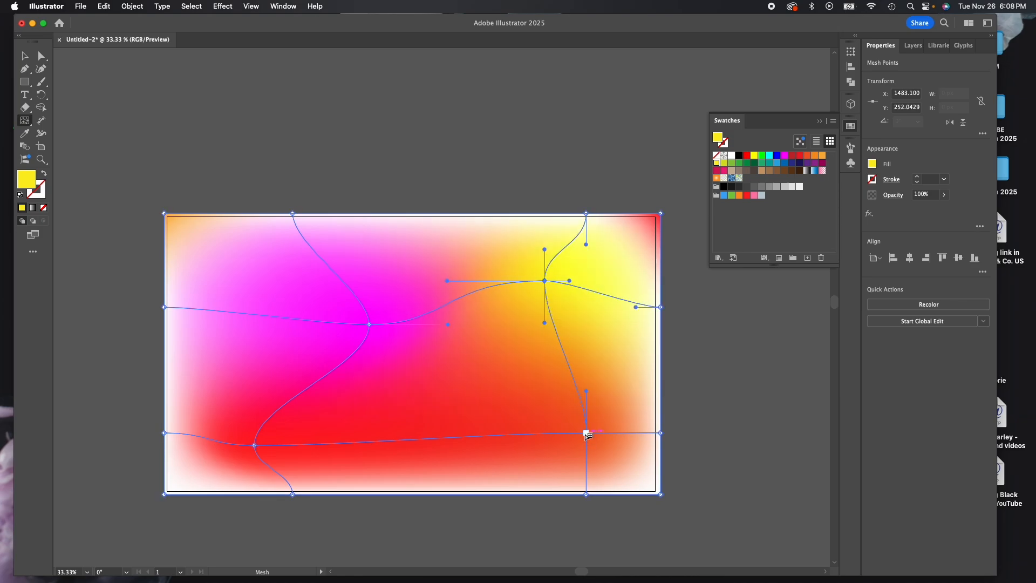
pyautogui.moveTo(586, 433); pyautogui.dragTo(490, 433)
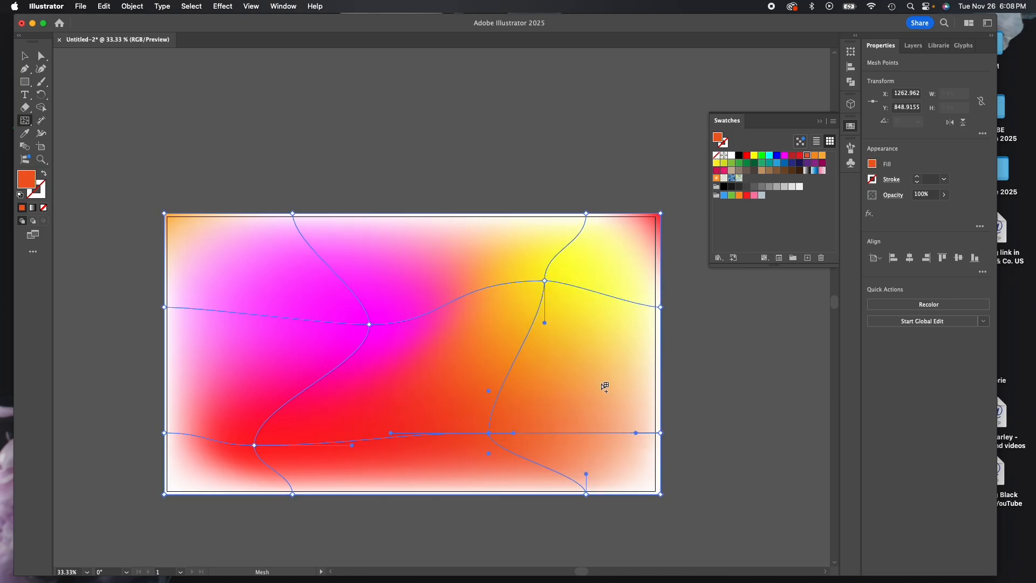
# Recolor the lower-right inner mesh point near-white gray and the lower mesh point on the rectangle's right edge magenta
pyautogui.click(799, 187)
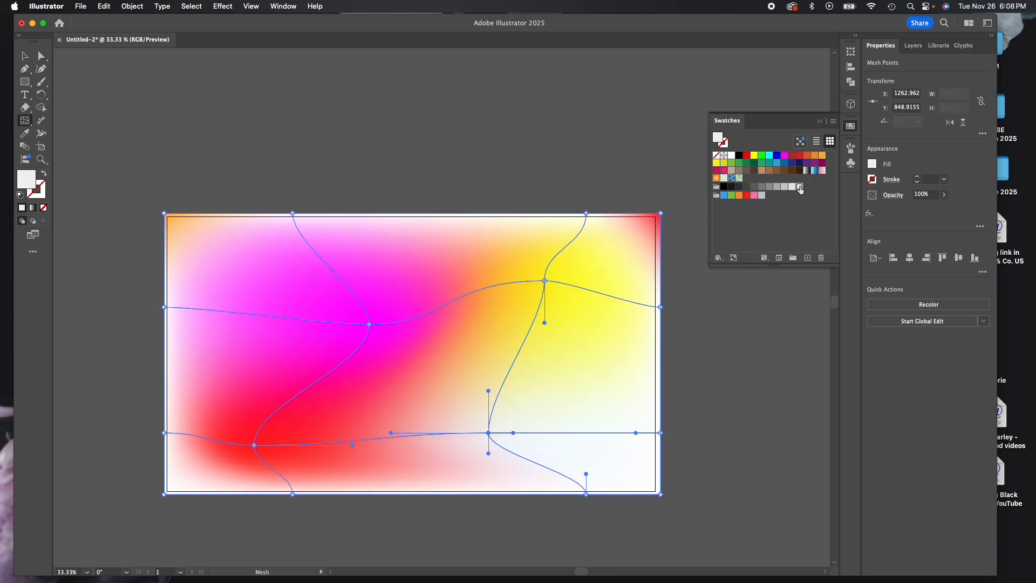
pyautogui.click(660, 433)
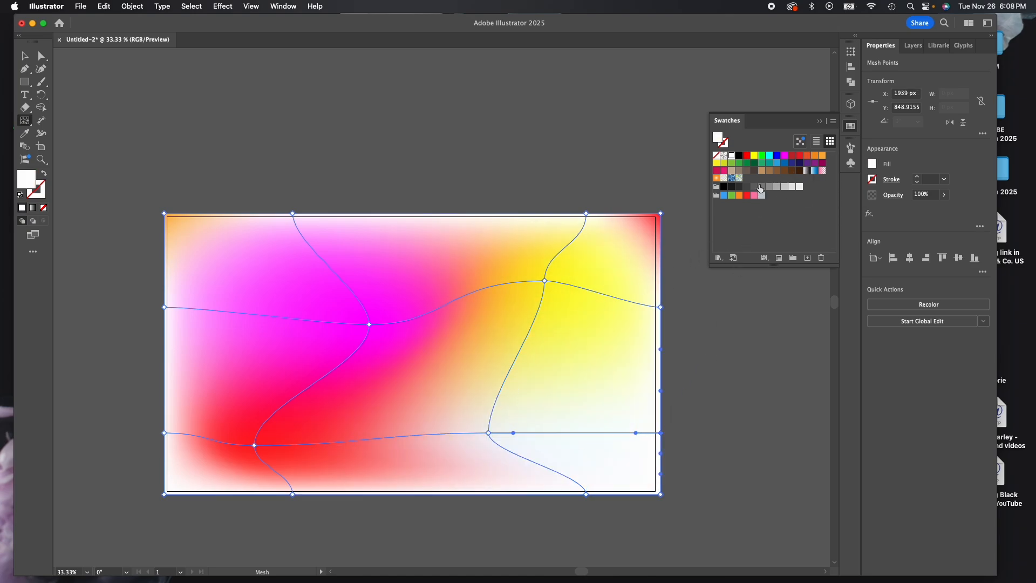
pyautogui.click(784, 155)
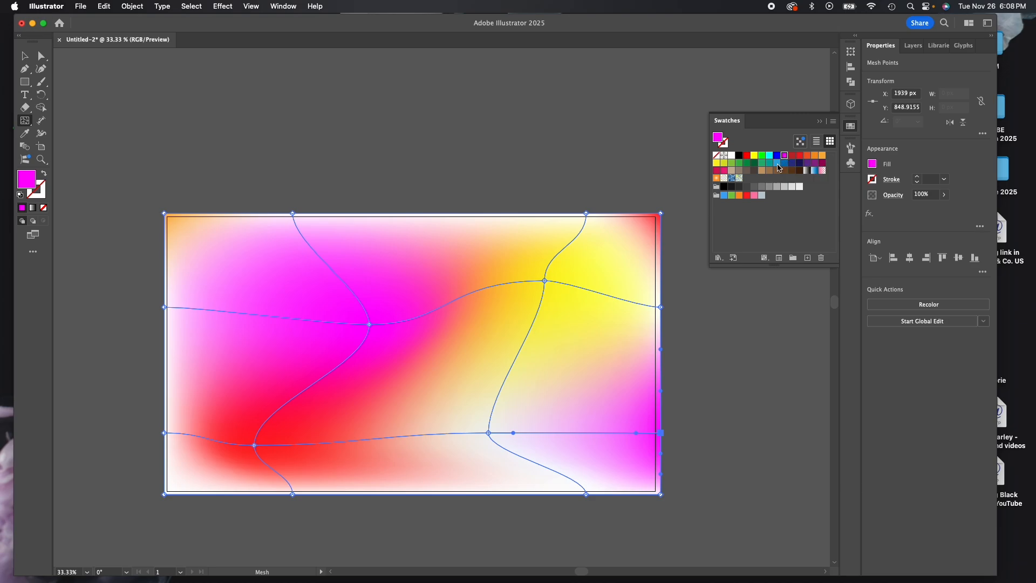
# Color the right mesh point on the rectangle's bottom edge dark red, the bottom-left corner point orange and the lower left-edge point yellow
pyautogui.click(586, 493)
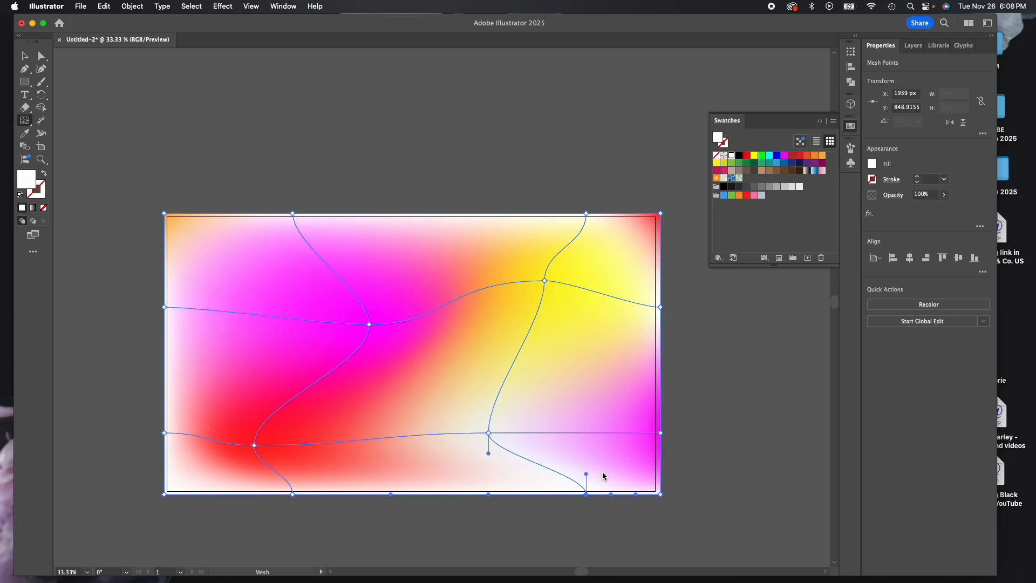
pyautogui.click(792, 156)
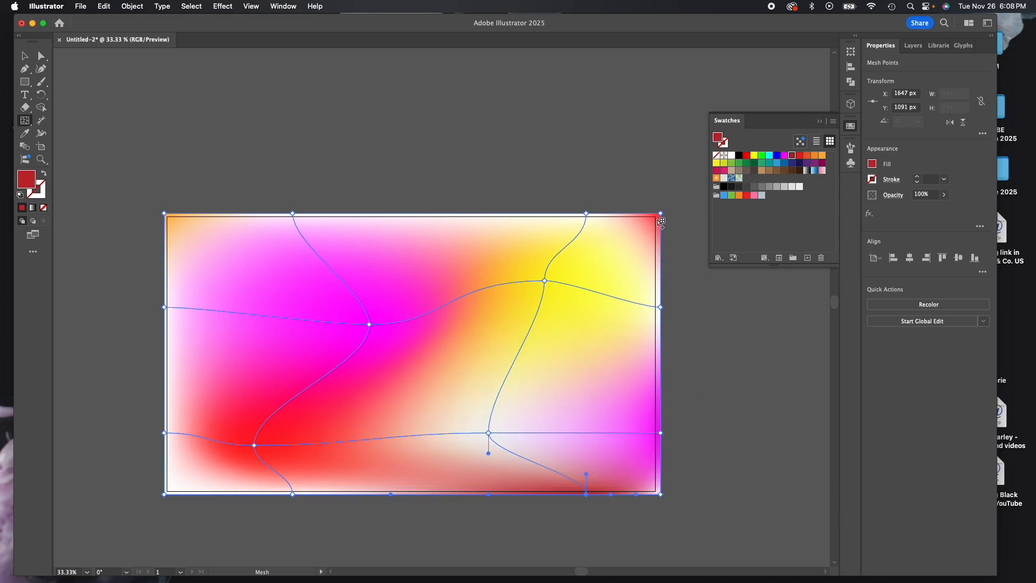
pyautogui.click(165, 493)
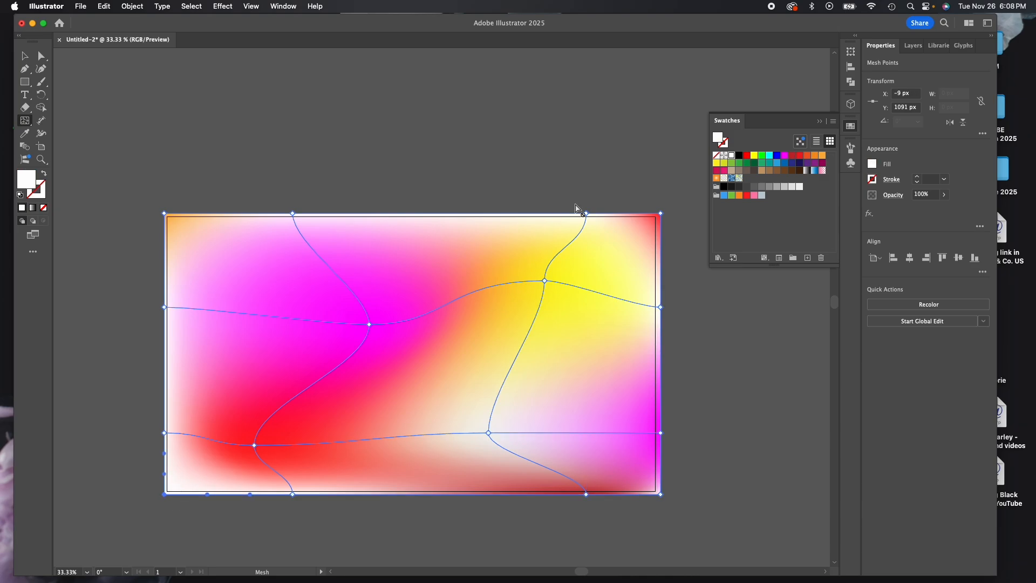
pyautogui.click(739, 198)
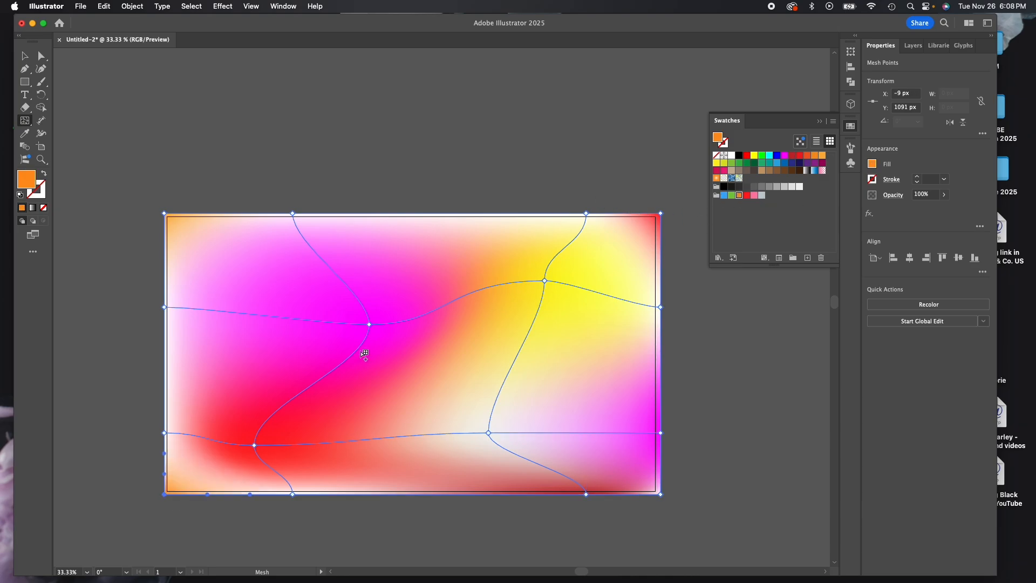
pyautogui.click(165, 434)
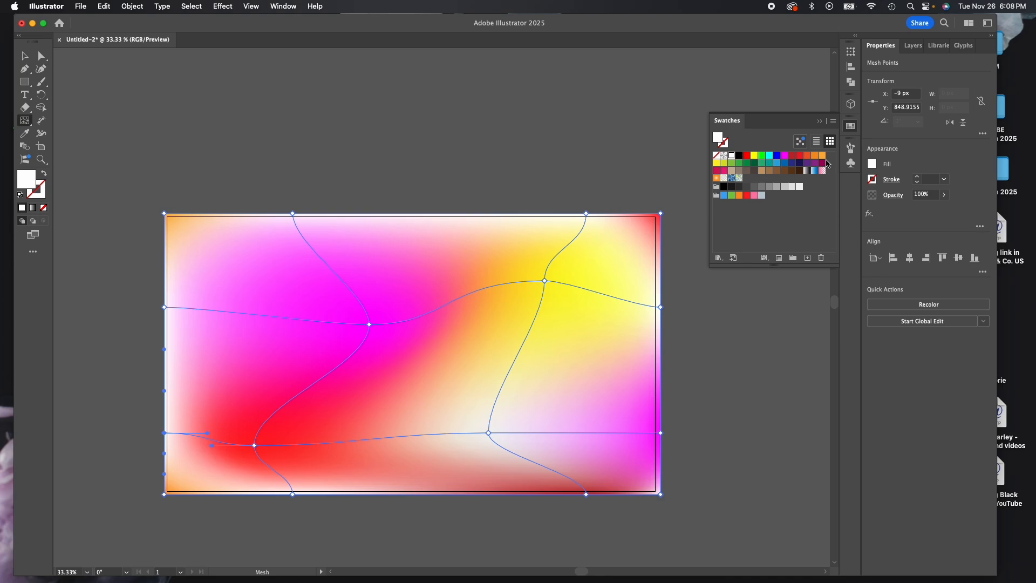
pyautogui.click(755, 156)
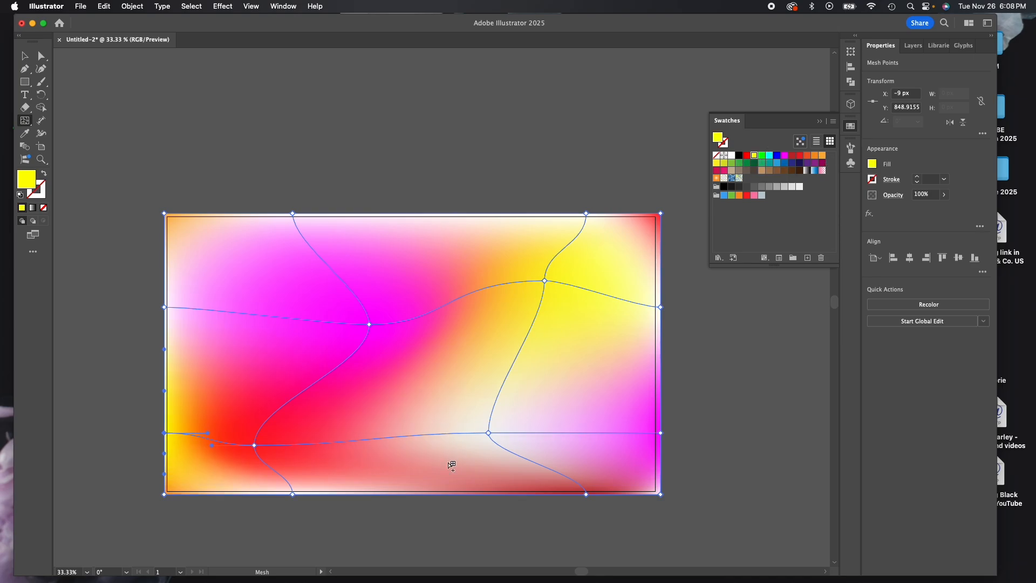
# Move the red inner mesh point up and to the right, add a red mesh point at about (242, 570) px, and deselect the mesh
pyautogui.moveTo(254, 447); pyautogui.dragTo(293, 420)
pyautogui.click(230, 364)
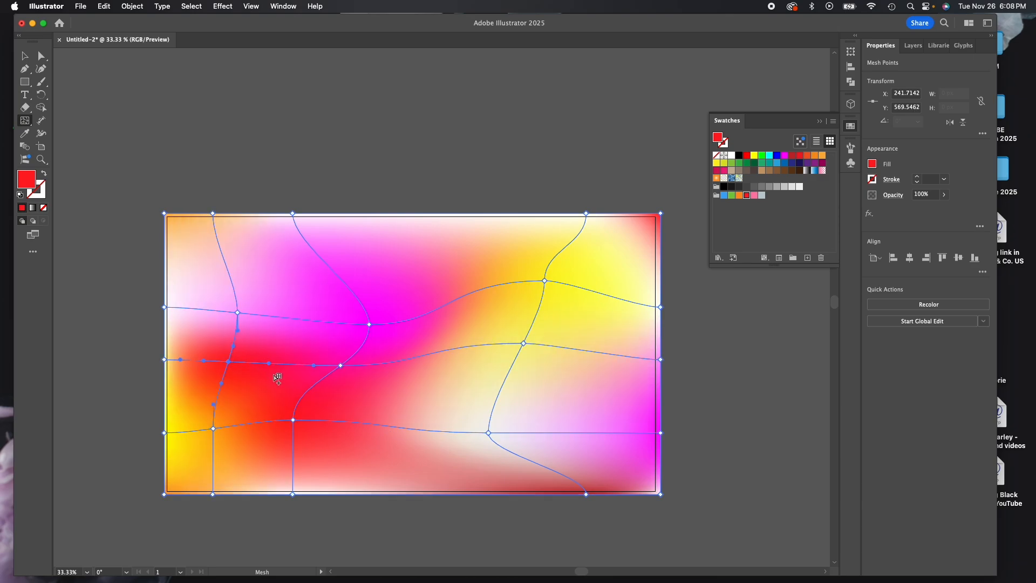
pyautogui.click(25, 56)
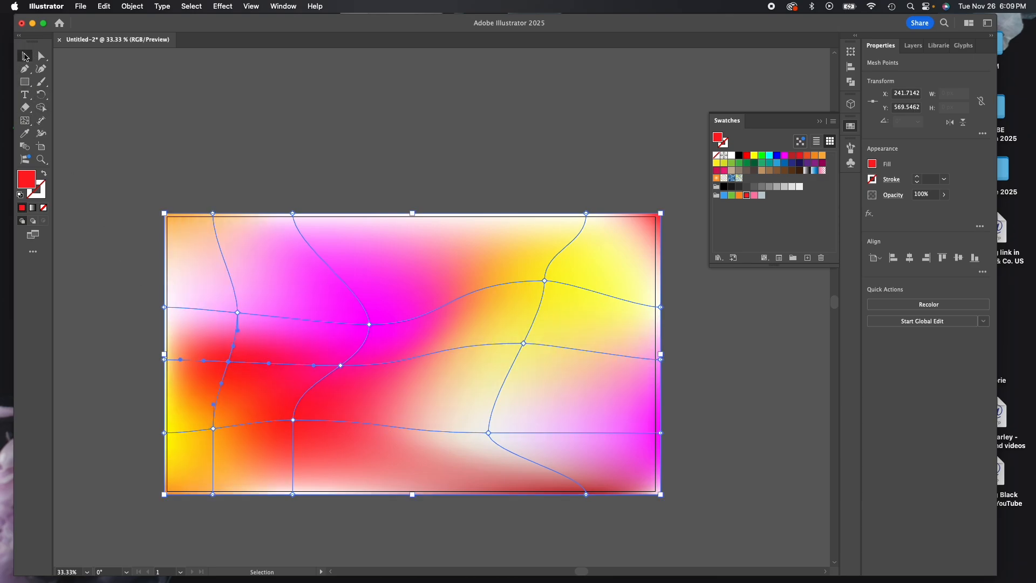
pyautogui.click(144, 112)
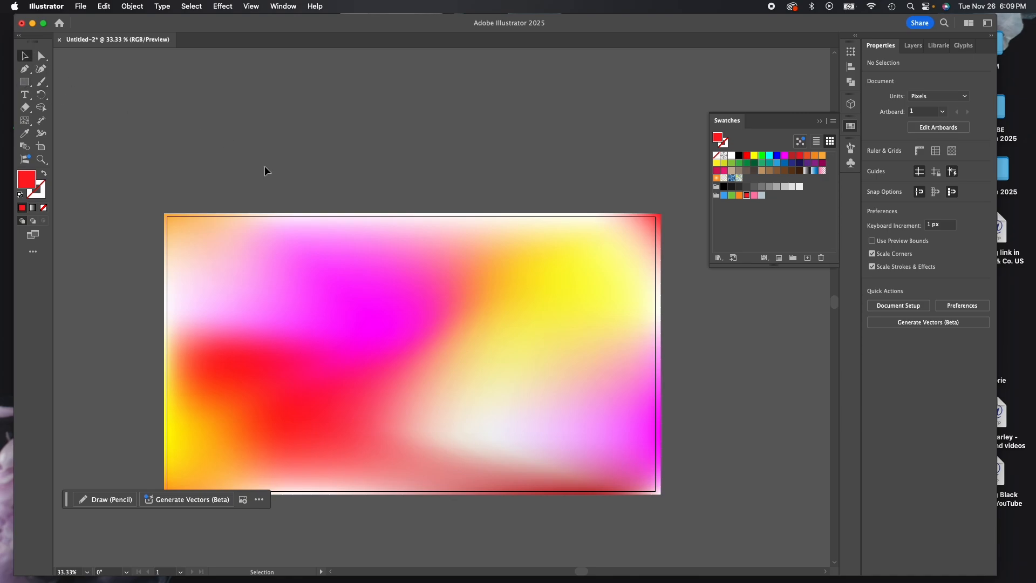
# Reshape the mesh line through the pale pink inner point by lengthening its upper direction handle and swinging its lower one to the right
pyautogui.click(41, 56)
pyautogui.click(268, 316)
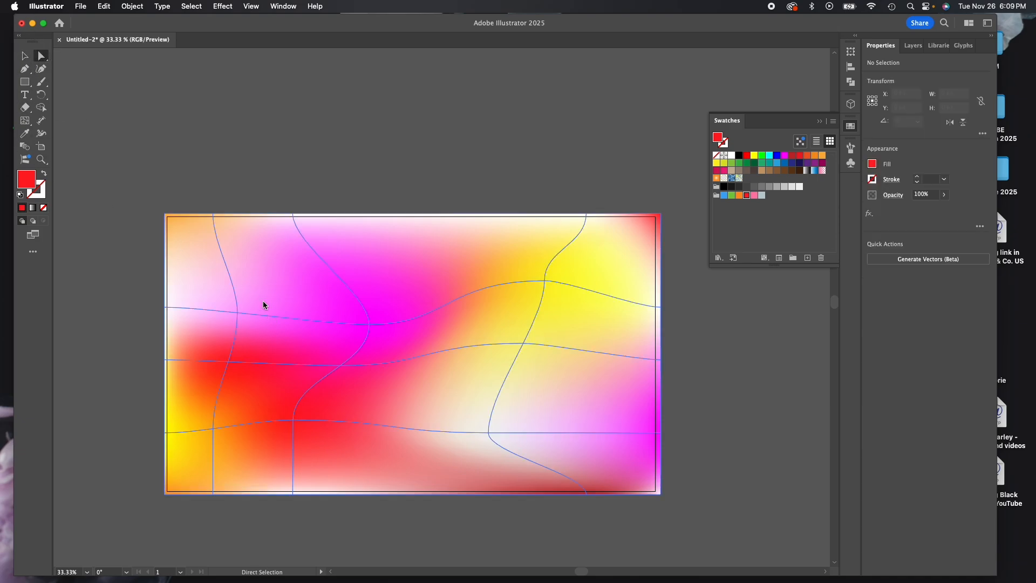
pyautogui.click(181, 200)
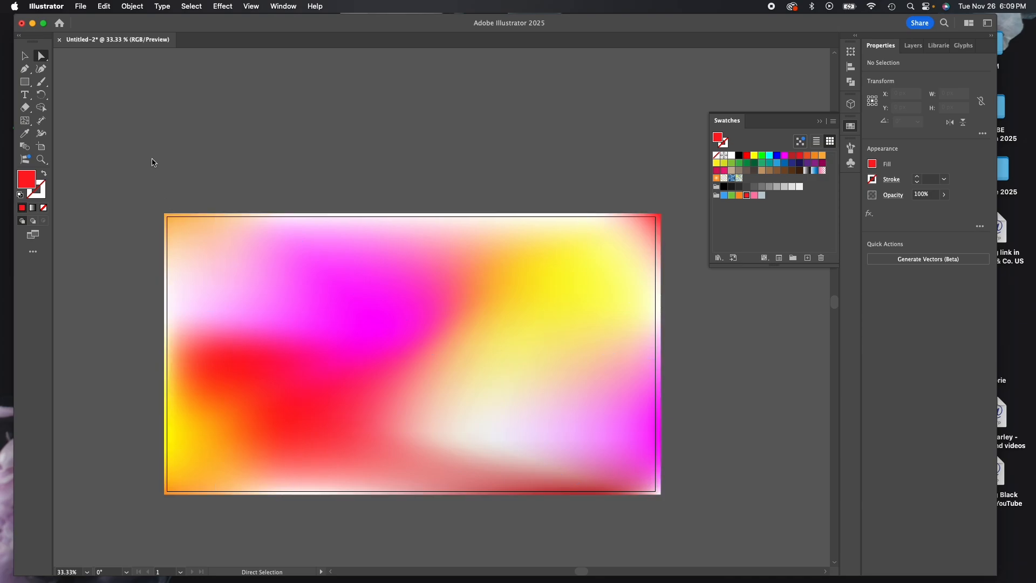
pyautogui.click(234, 313)
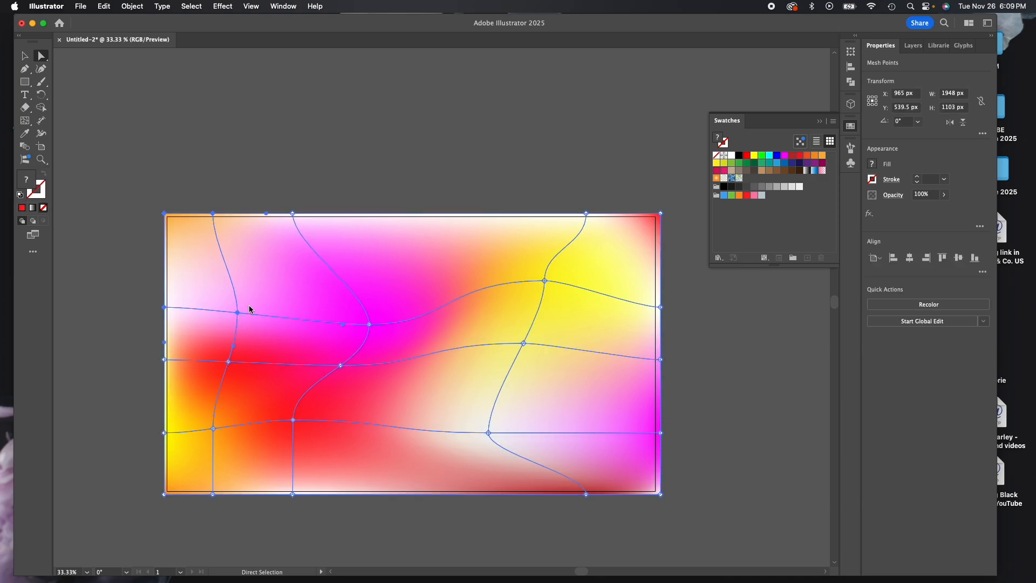
pyautogui.click(238, 313)
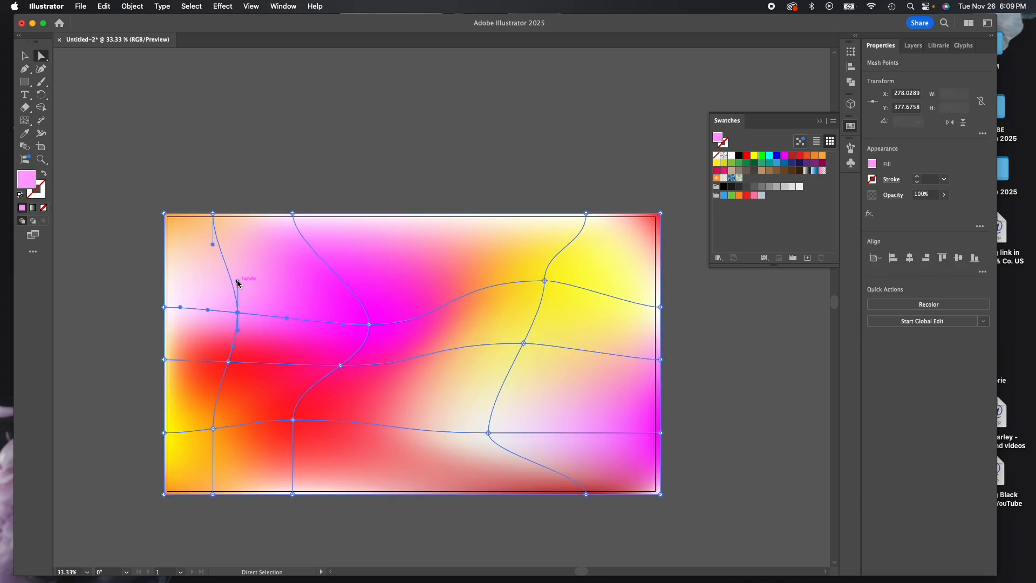
pyautogui.moveTo(238, 279); pyautogui.dragTo(236, 231)
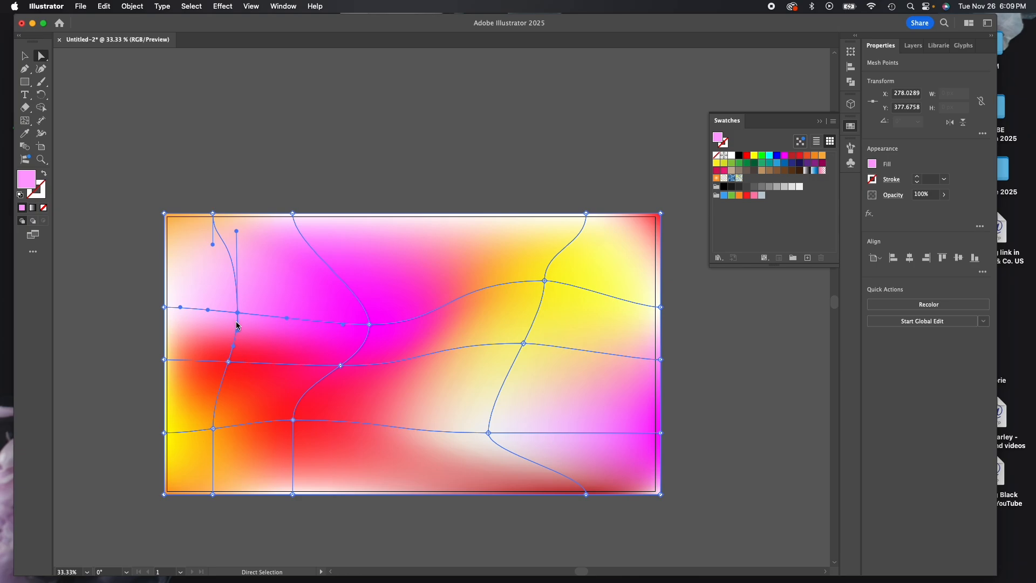
pyautogui.moveTo(234, 346); pyautogui.dragTo(270, 349)
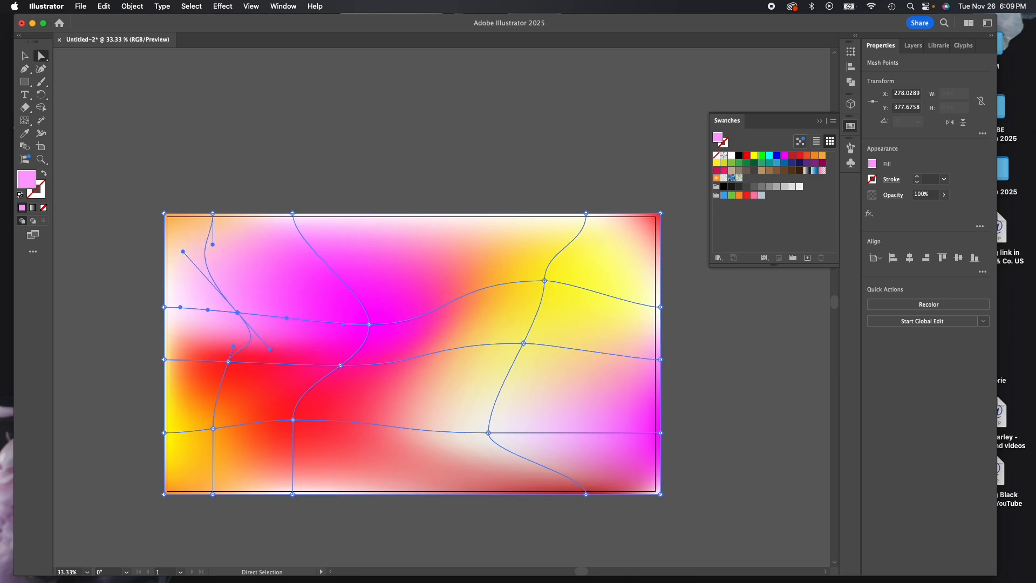
# Shift the upper-left mesh patches slightly down and left, and raise the upper-middle patch so the top edge bulges above the artboard
pyautogui.moveTo(183, 253)
pyautogui.mouseDown()
pyautogui.moveTo(212, 237)
pyautogui.moveTo(194, 261)
pyautogui.moveTo(183, 247)
pyautogui.moveTo(190, 254)
pyautogui.mouseUp()
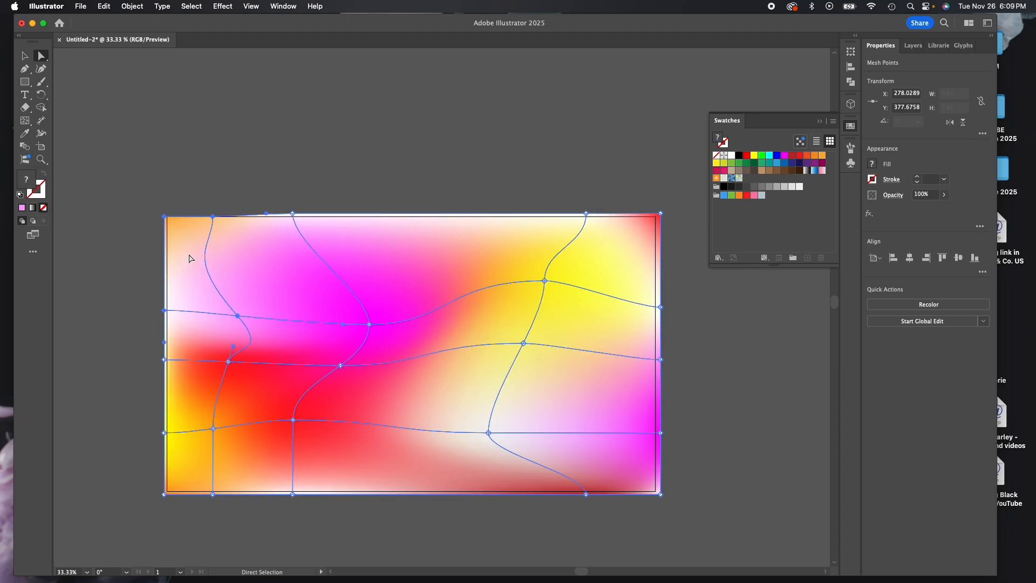
pyautogui.moveTo(266, 289)
pyautogui.mouseDown()
pyautogui.moveTo(249, 284)
pyautogui.moveTo(261, 296)
pyautogui.mouseUp()
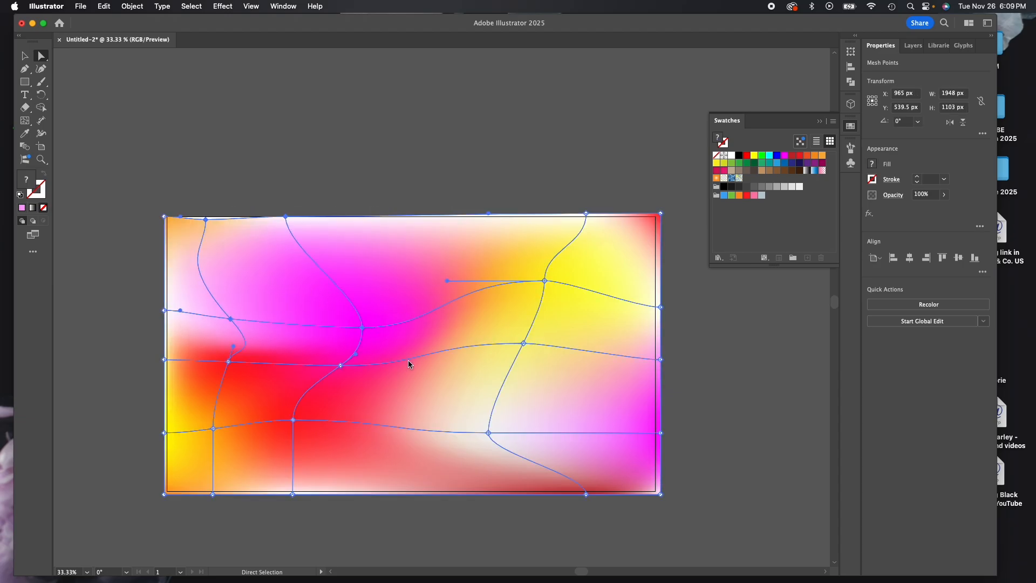
pyautogui.moveTo(446, 280); pyautogui.dragTo(442, 305)
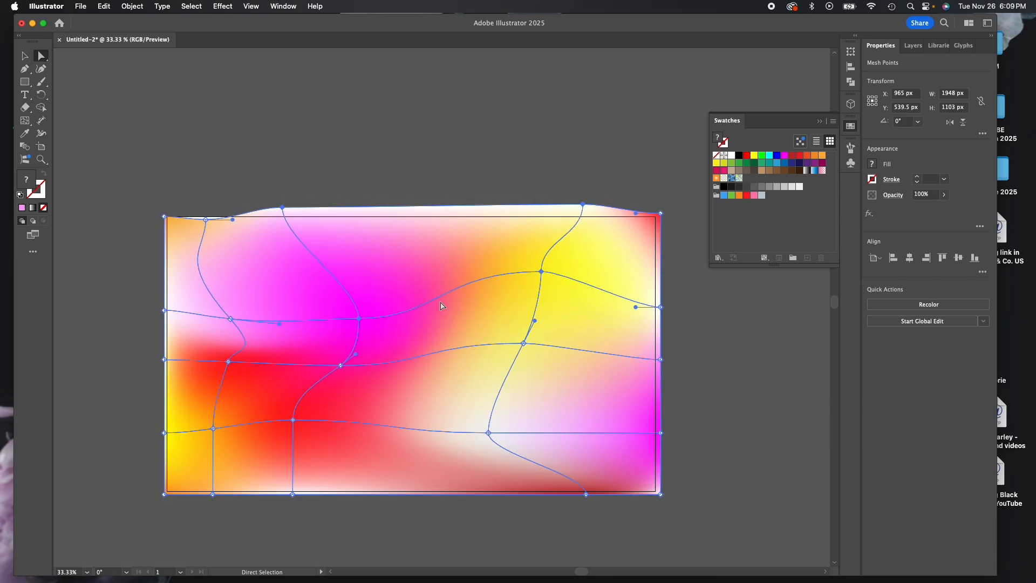
# Move the lower-middle mesh patch right and down, raise it close to the magenta mesh point, and deselect the mesh
pyautogui.moveTo(476, 387); pyautogui.dragTo(494, 399)
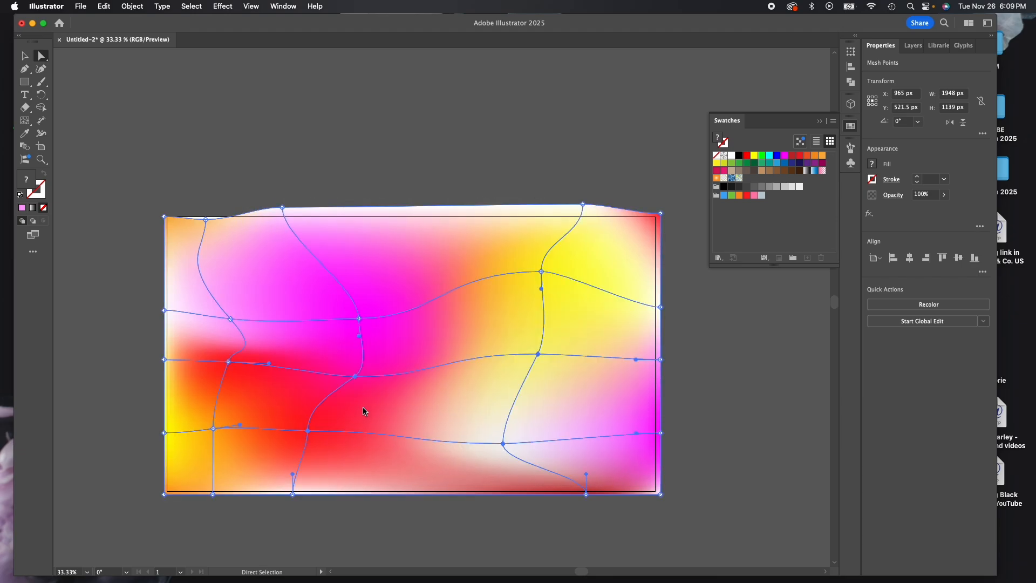
pyautogui.moveTo(373, 414); pyautogui.dragTo(397, 423)
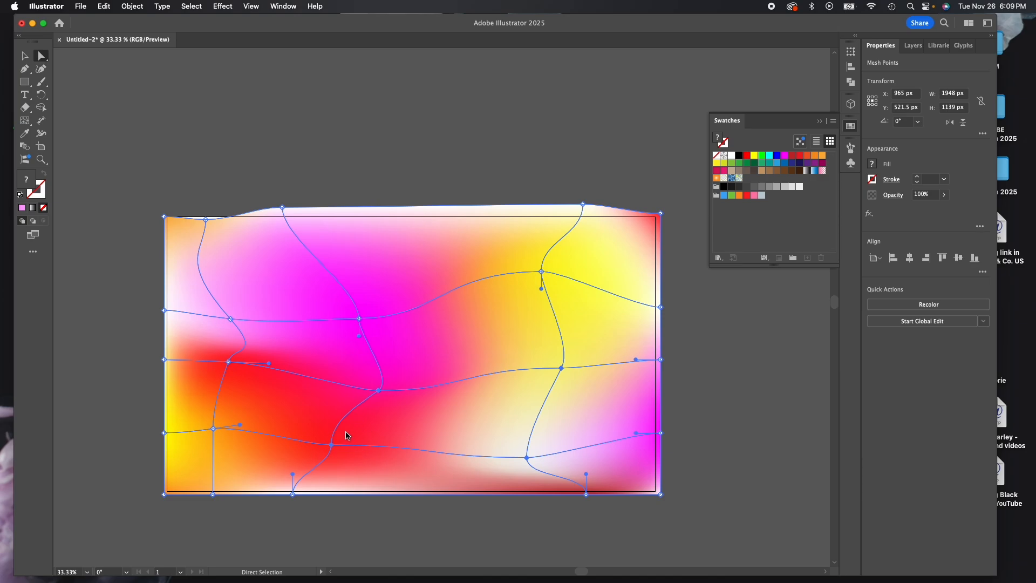
pyautogui.moveTo(348, 435); pyautogui.dragTo(360, 361)
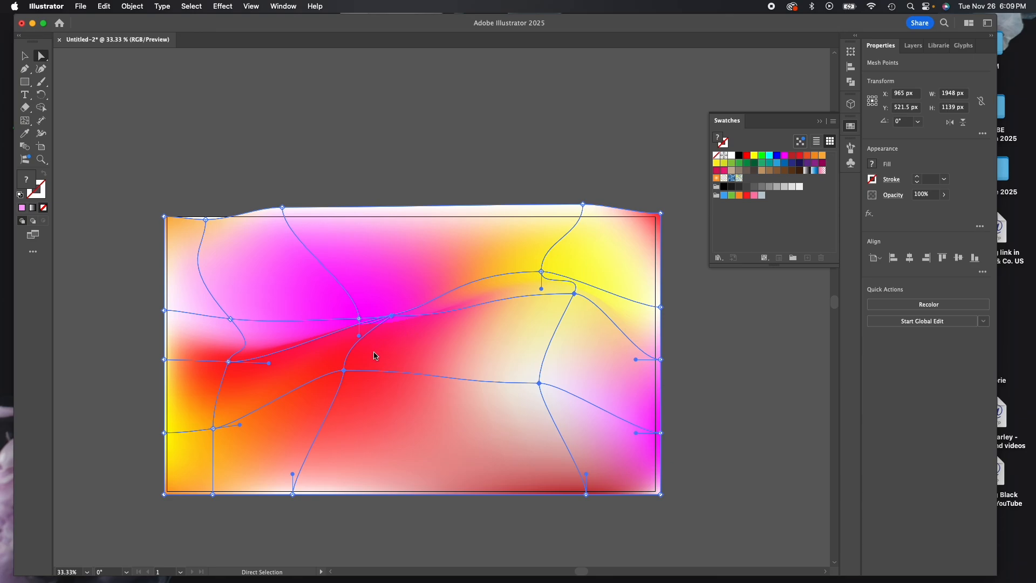
pyautogui.click(410, 187)
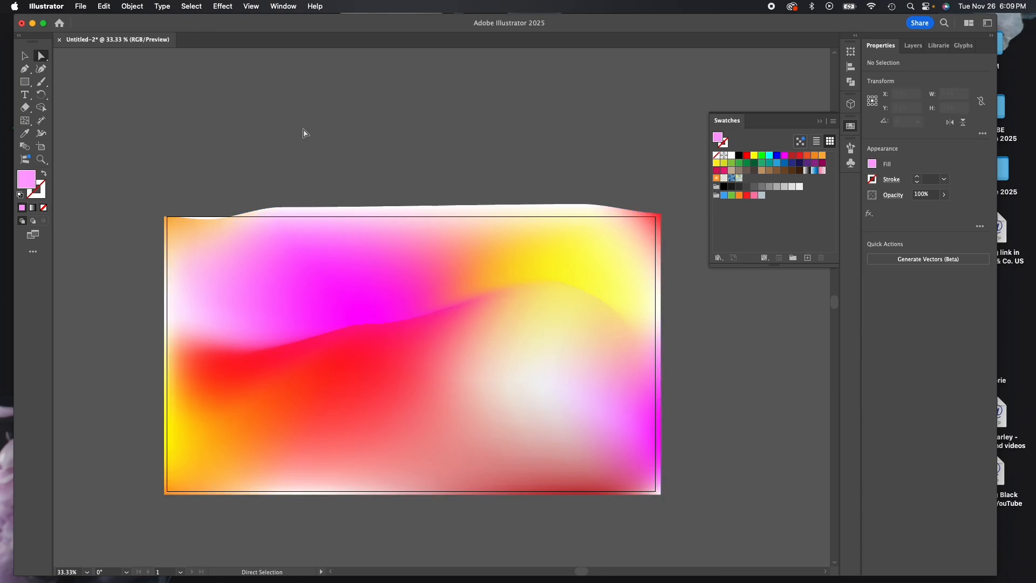
# Spread the crowded inner mesh points: lower the red one, reposition the pink one, and move the magenta one to about (787, 261) px
pyautogui.click(25, 55)
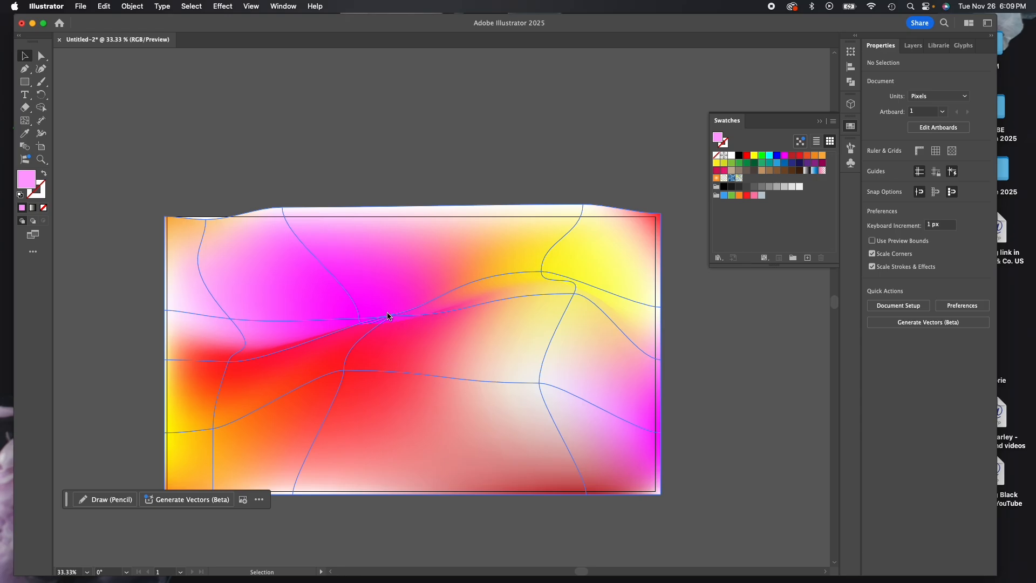
pyautogui.click(41, 55)
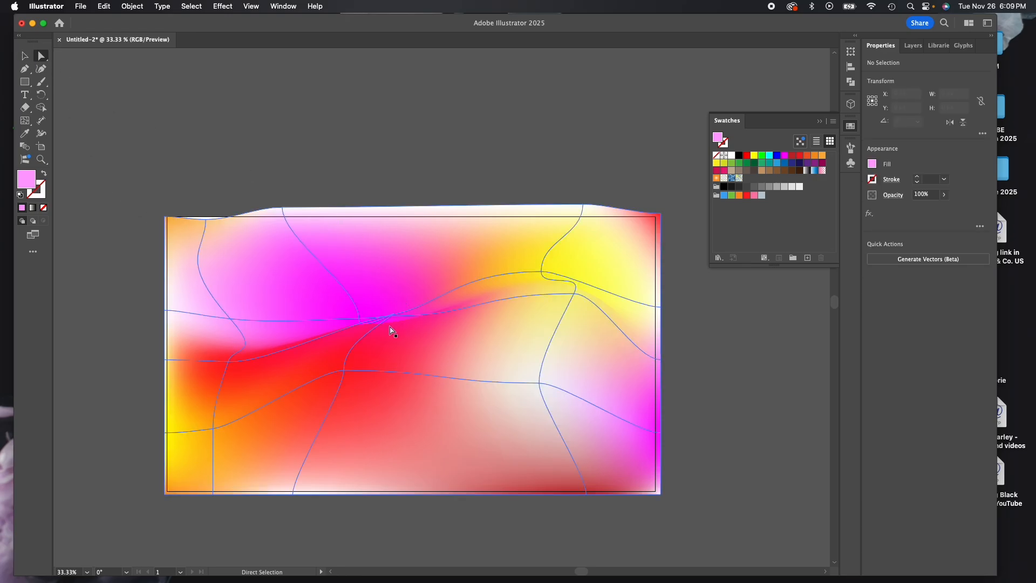
pyautogui.moveTo(392, 316); pyautogui.dragTo(420, 340)
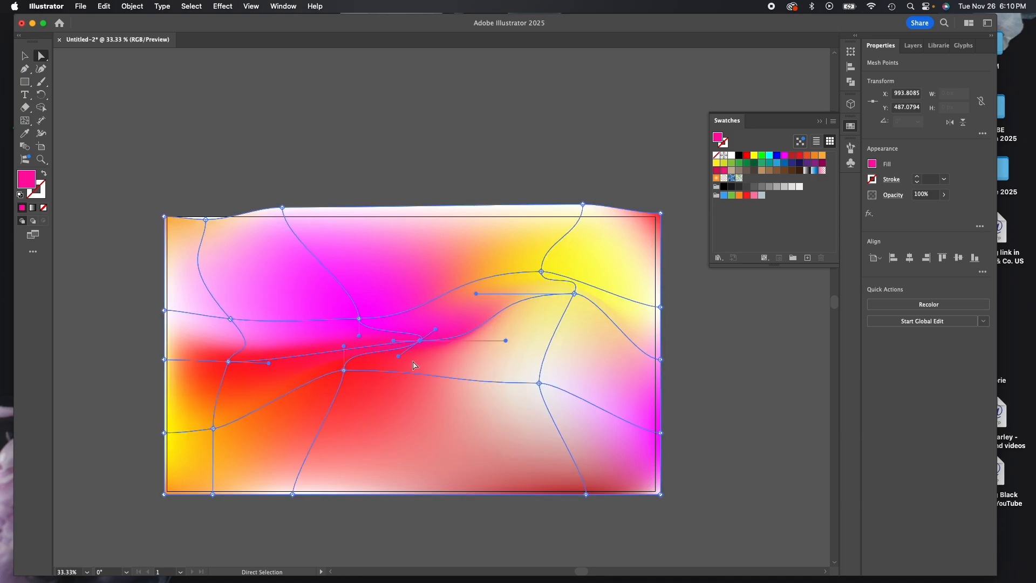
pyautogui.moveTo(343, 370); pyautogui.dragTo(378, 425)
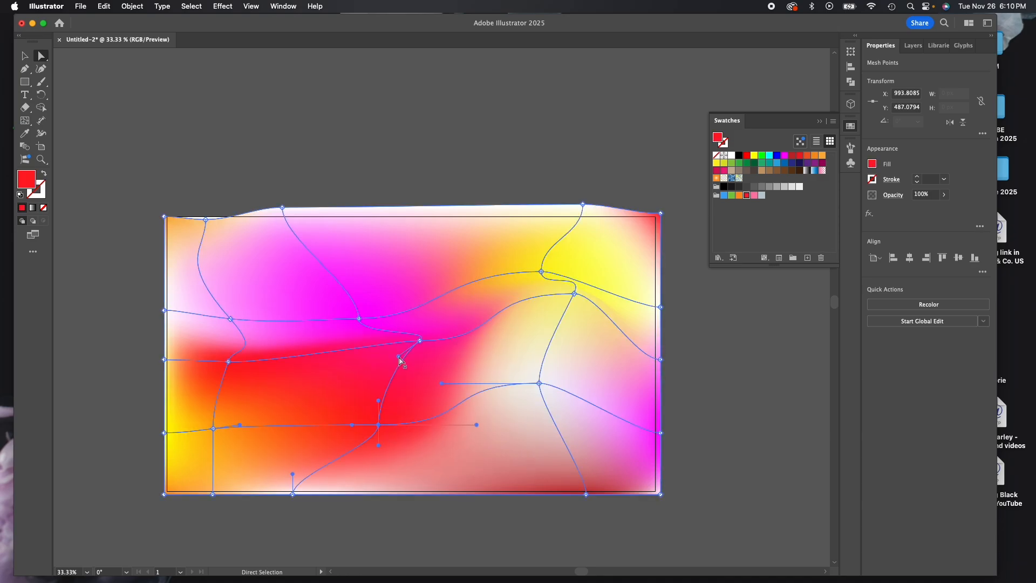
pyautogui.moveTo(419, 340); pyautogui.dragTo(367, 287)
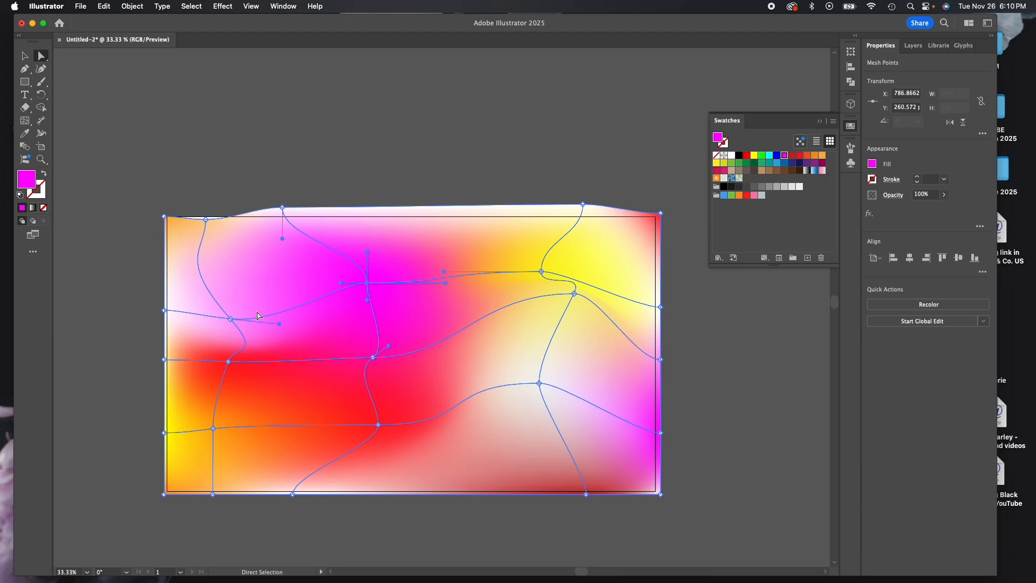
pyautogui.click(24, 56)
pyautogui.click(192, 104)
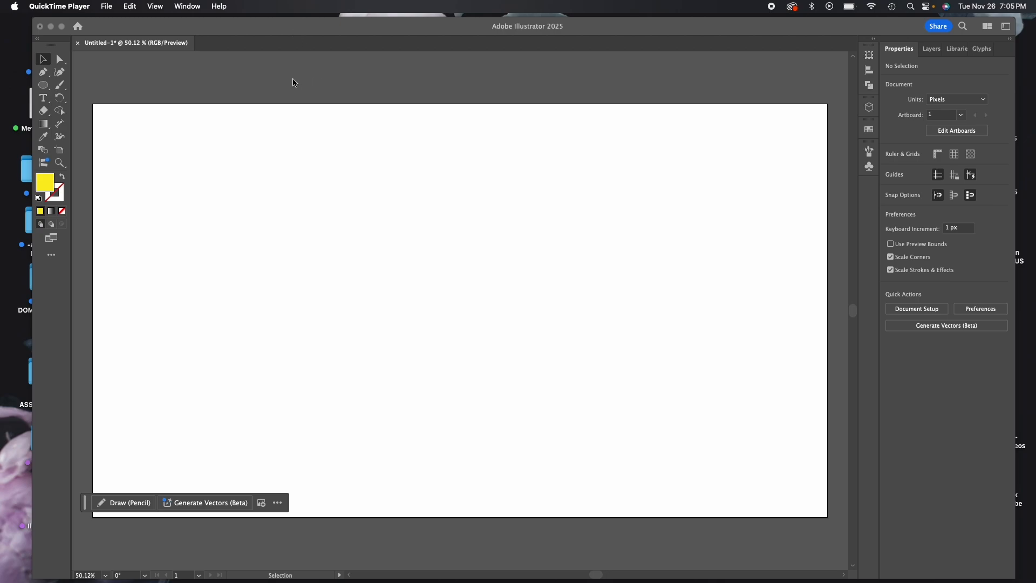
# Draw a tilted five-pointed star about 313 × 317 px in the upper-left area of the blank artboard
pyautogui.click(43, 87)
pyautogui.click(43, 85)
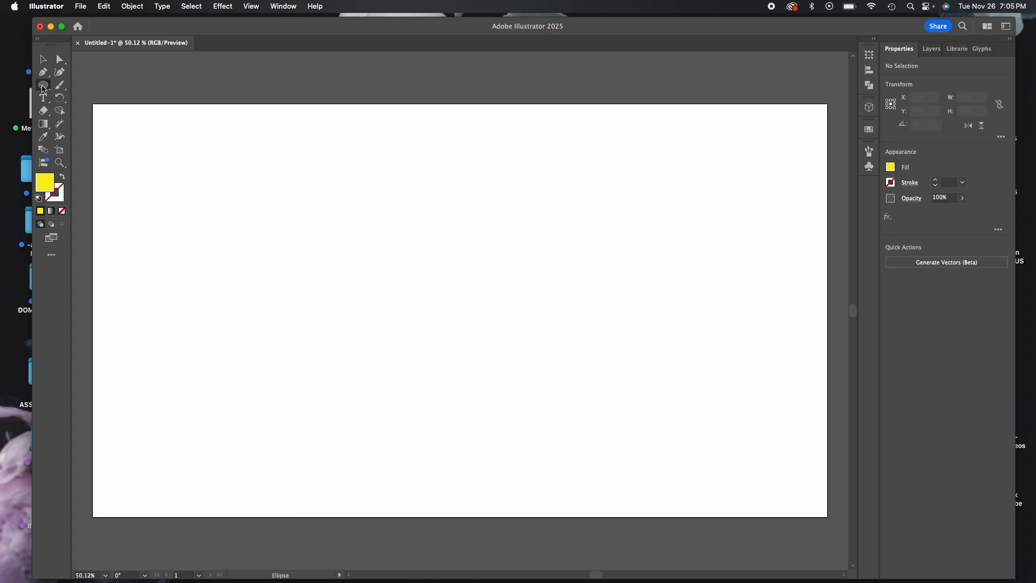
pyautogui.moveTo(43, 85); pyautogui.dragTo(86, 119)
pyautogui.moveTo(171, 164); pyautogui.dragTo(241, 227)
pyautogui.click(43, 59)
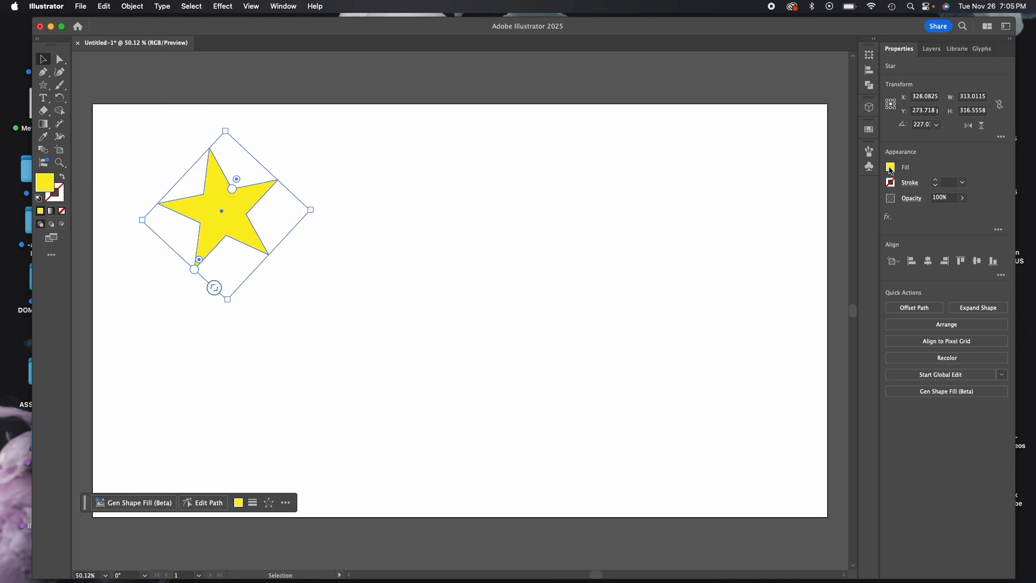
# Set the star's fill to None and its stroke to black at 1 pt, and deselect it
pyautogui.click(869, 167)
pyautogui.click(773, 206)
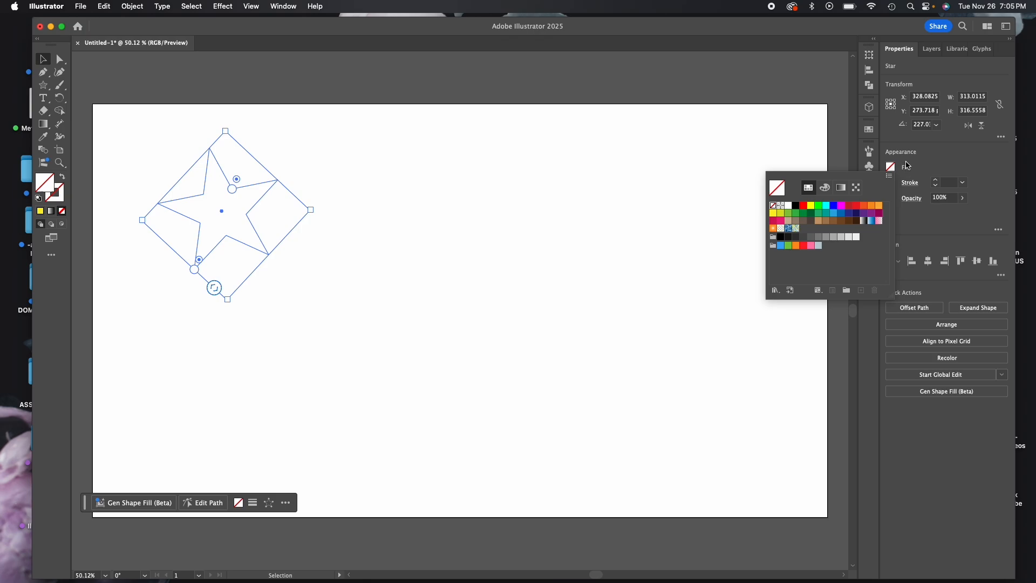
pyautogui.click(890, 183)
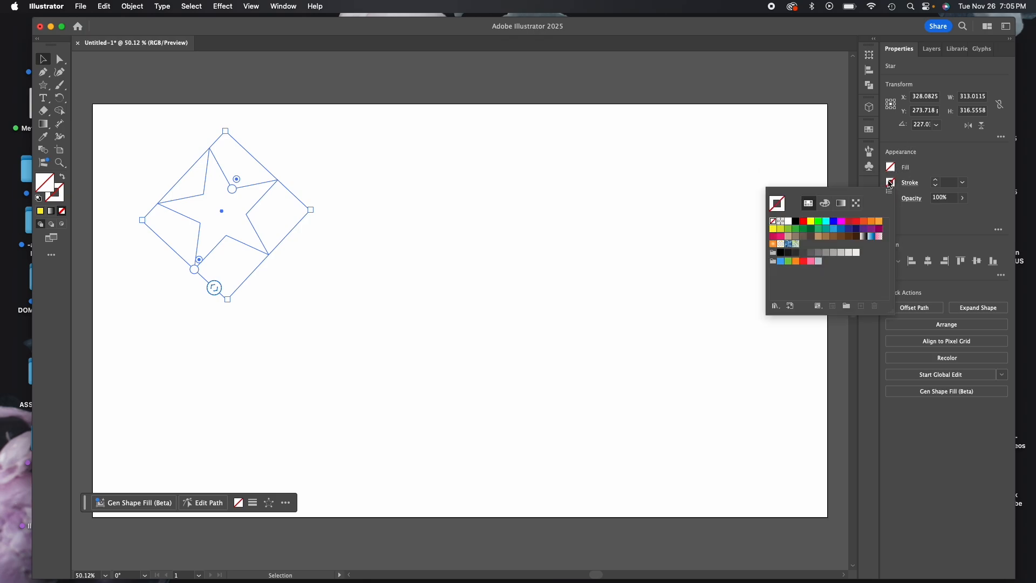
pyautogui.click(796, 222)
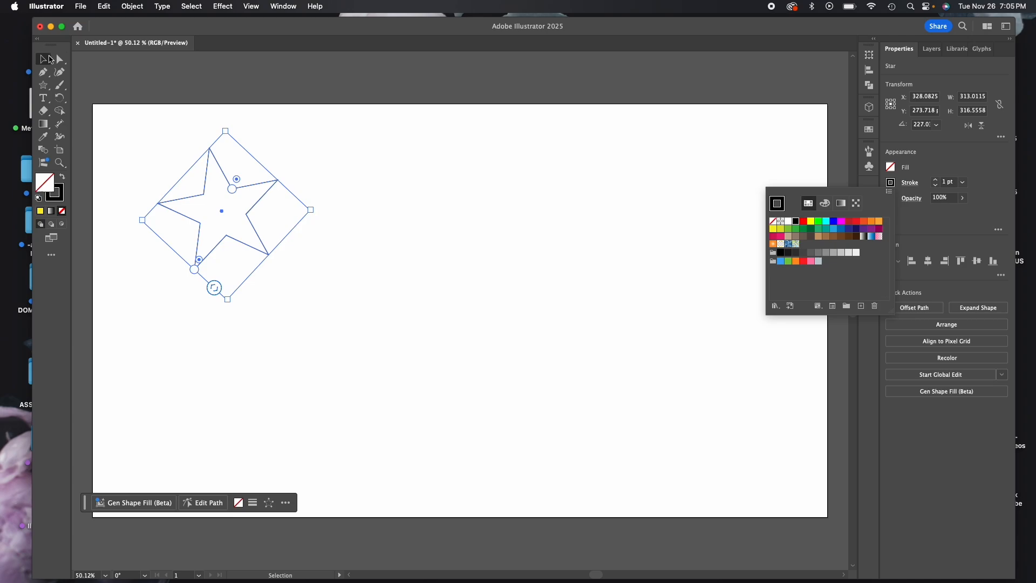
pyautogui.click(215, 84)
pyautogui.click(215, 85)
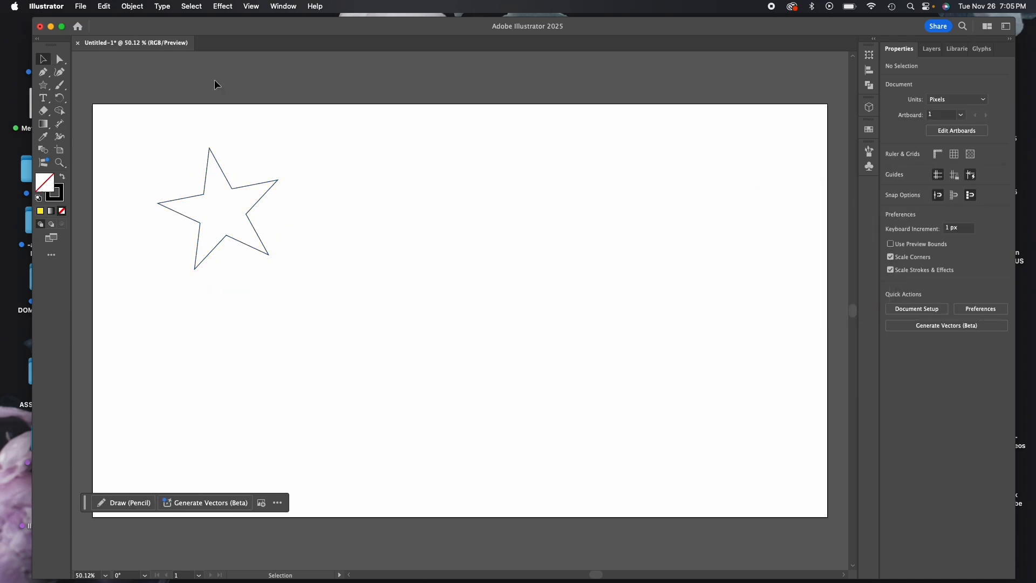
# Draw a circle about 249 px in diameter in the upper-right area of the artboard
pyautogui.click(43, 87)
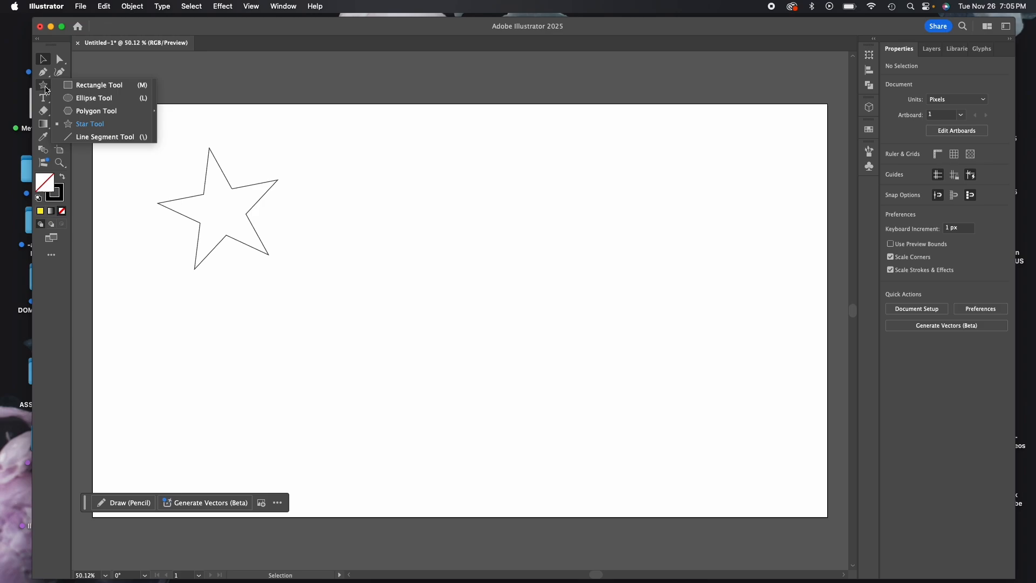
pyautogui.click(88, 99)
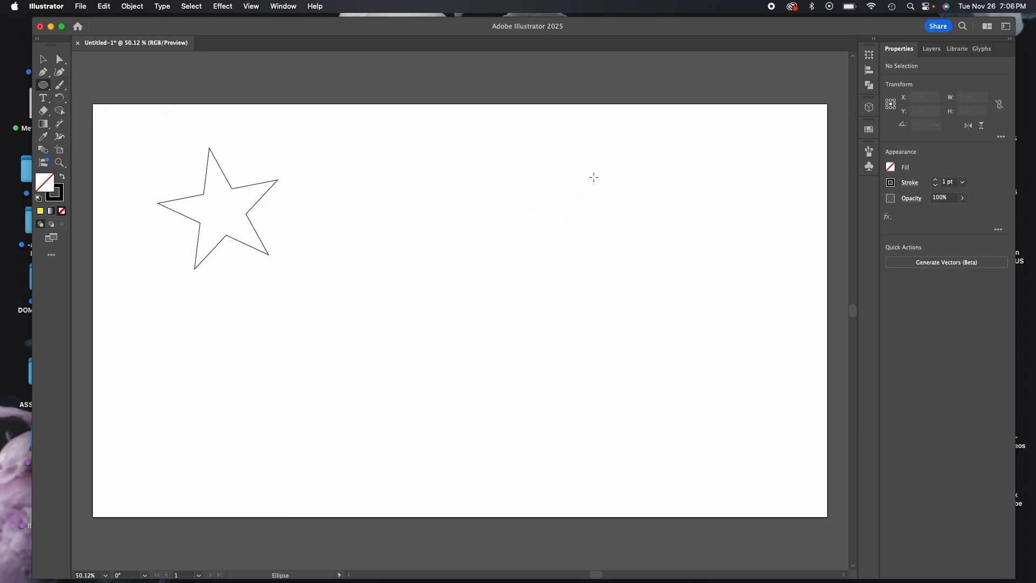
pyautogui.moveTo(594, 174); pyautogui.dragTo(689, 270)
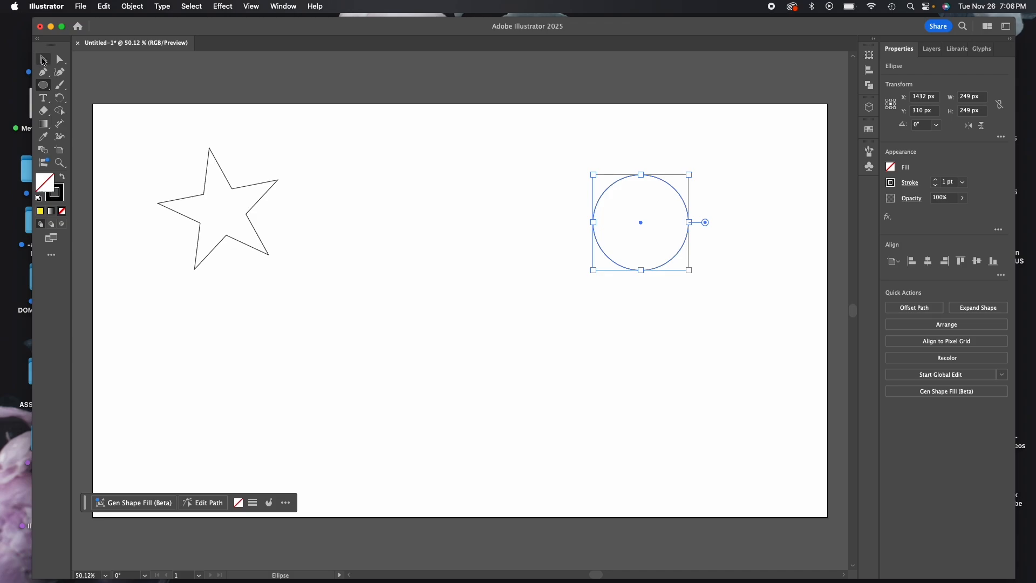
# Raise the circle to Y 280 px, shift the star and circle together slightly right and up, and deselect them
pyautogui.press('v')
pyautogui.moveTo(604, 192)
pyautogui.mouseDown()
pyautogui.moveTo(597, 183)
pyautogui.moveTo(607, 184)
pyautogui.mouseUp()
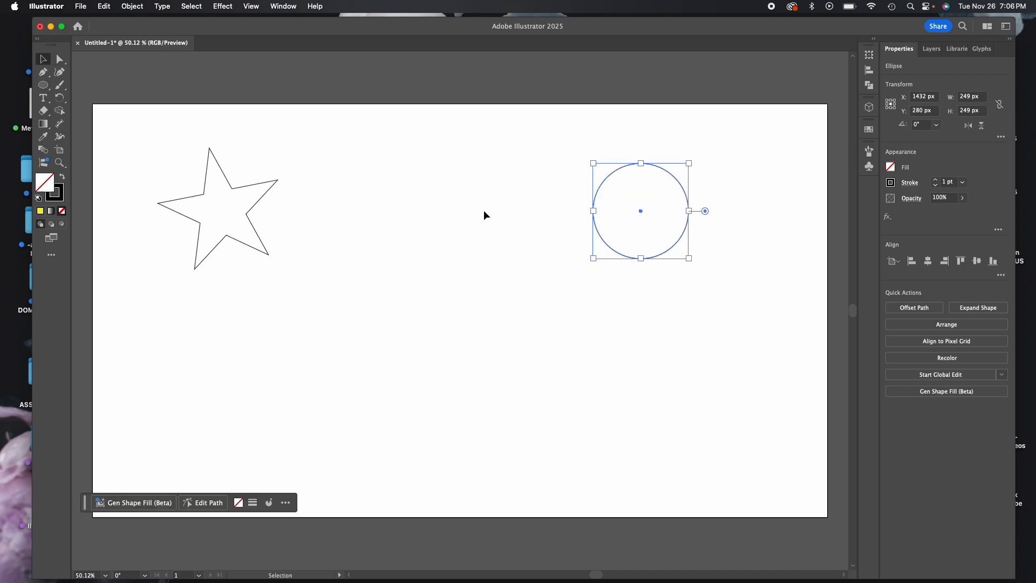
pyautogui.moveTo(155, 160); pyautogui.dragTo(635, 217)
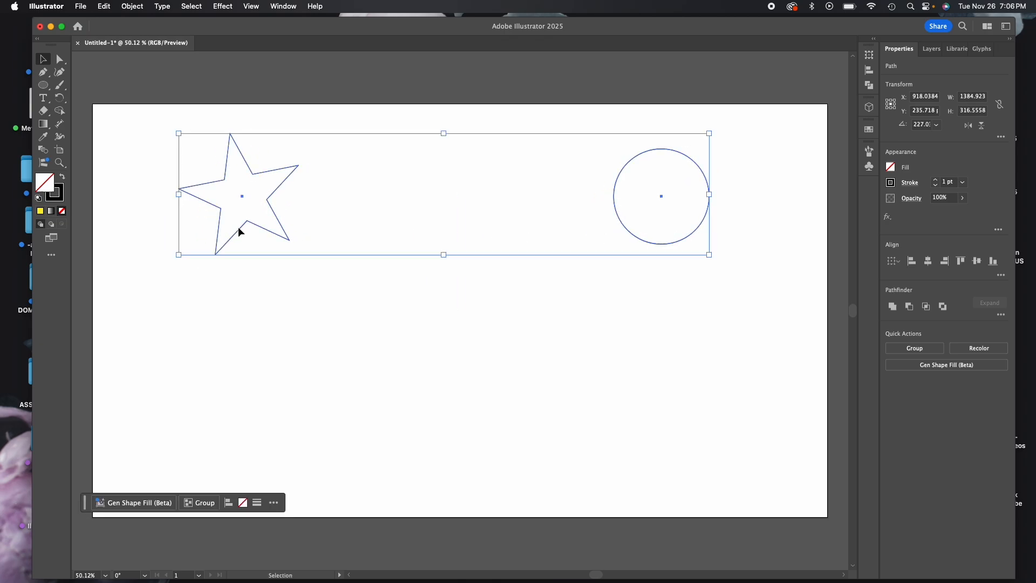
pyautogui.click(150, 127)
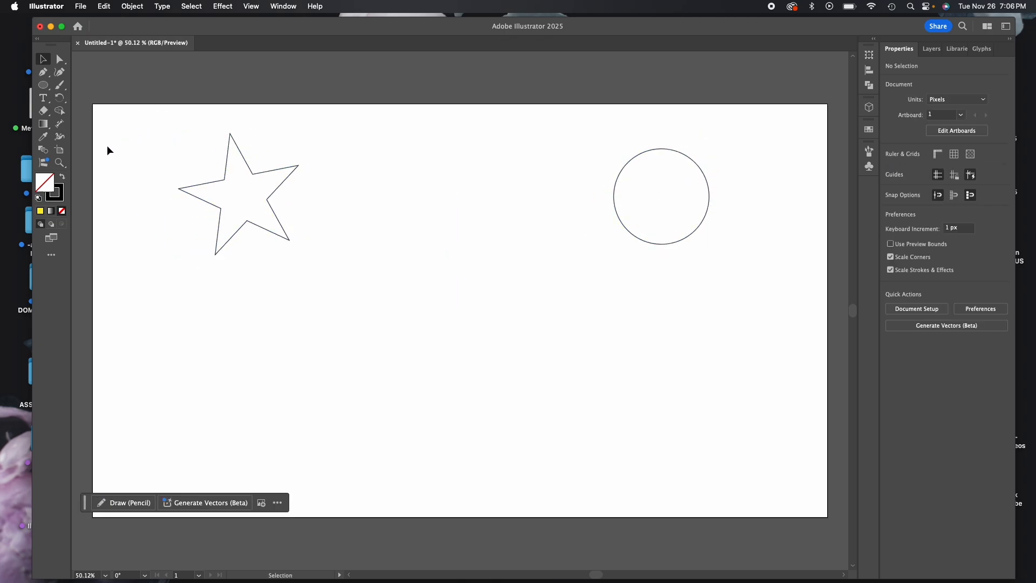
# Configure the Blend tool's spacing to Specified Steps with 8 steps, keeping the align-to-path orientation
pyautogui.click(43, 151)
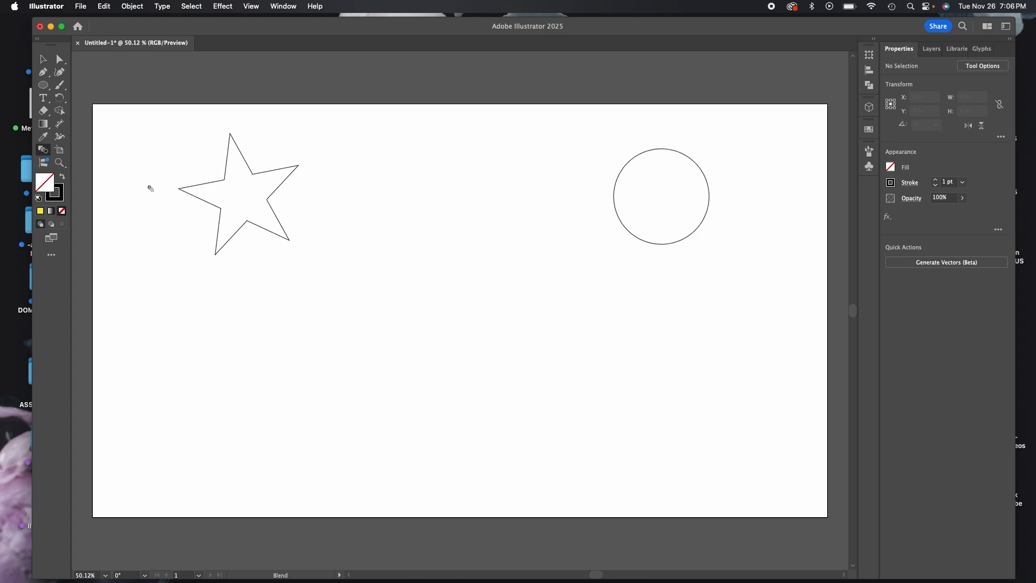
pyautogui.click(44, 151)
pyautogui.click(45, 151)
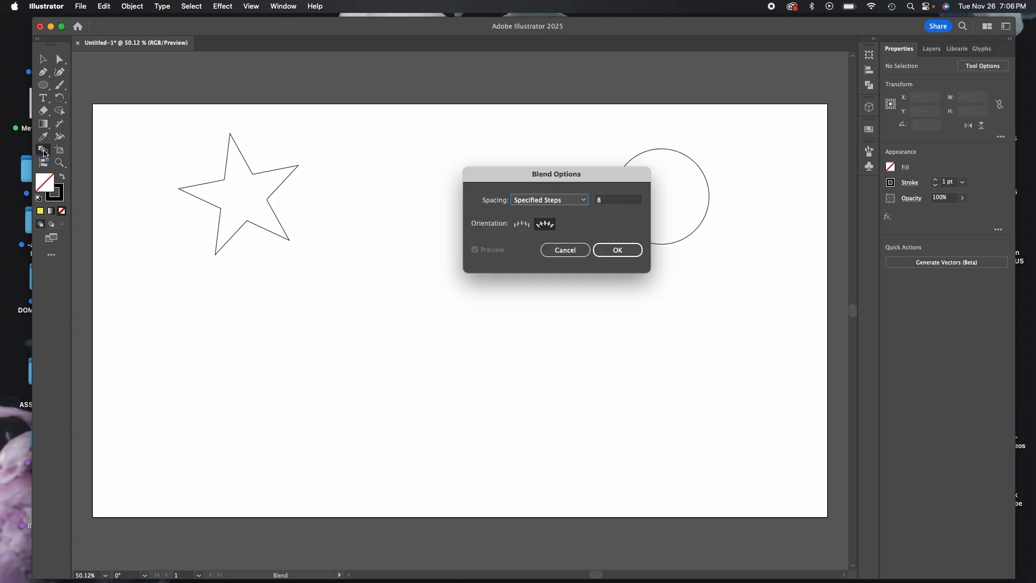
pyautogui.moveTo(475, 223); pyautogui.dragTo(430, 278)
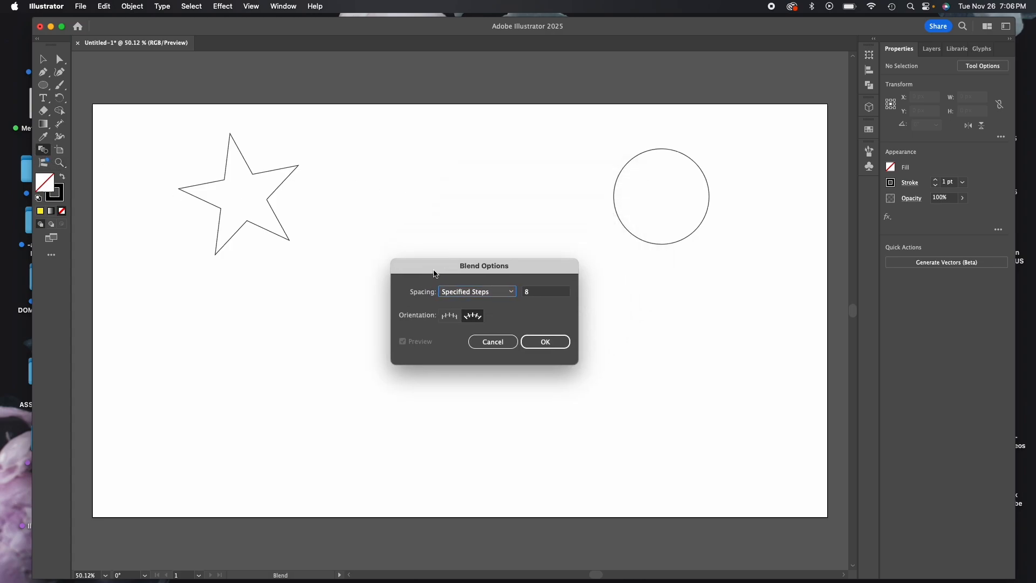
pyautogui.click(497, 294)
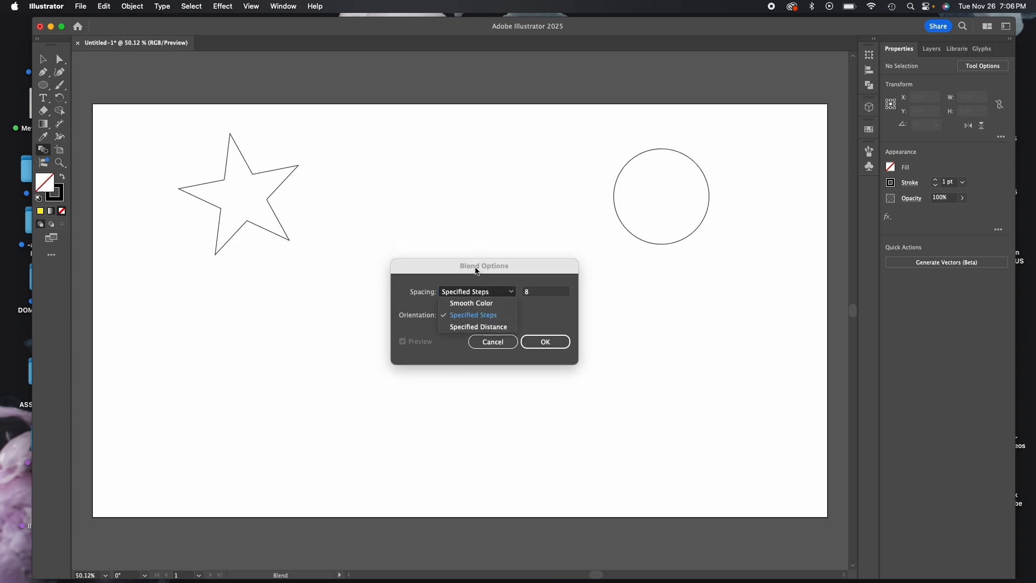
pyautogui.click(486, 320)
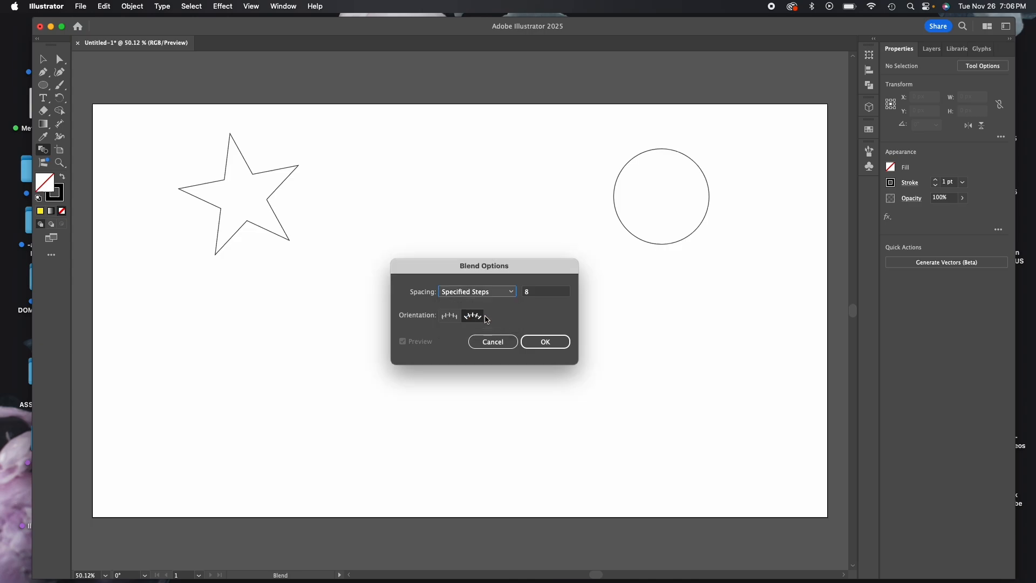
pyautogui.click(554, 347)
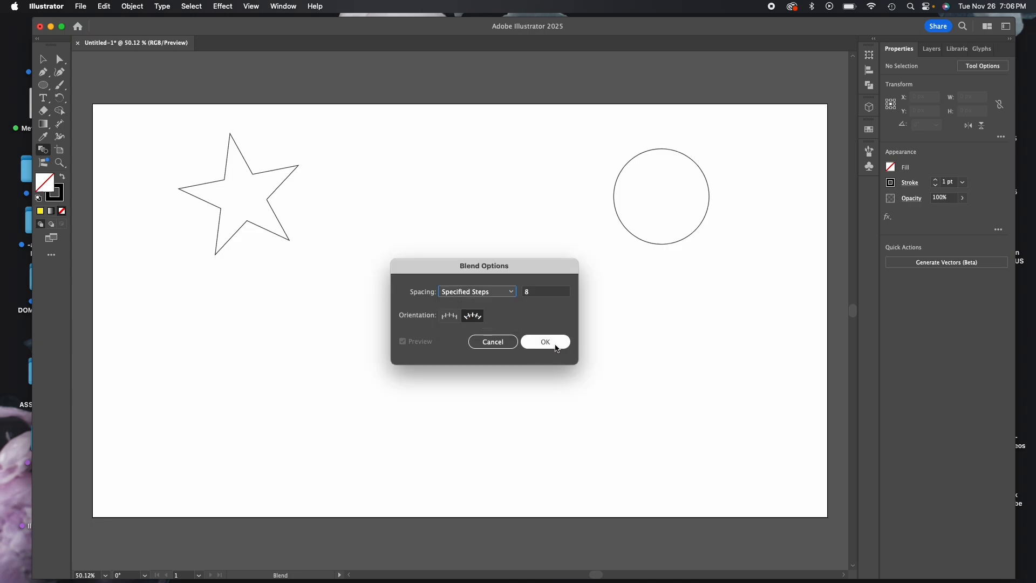
pyautogui.click(555, 347)
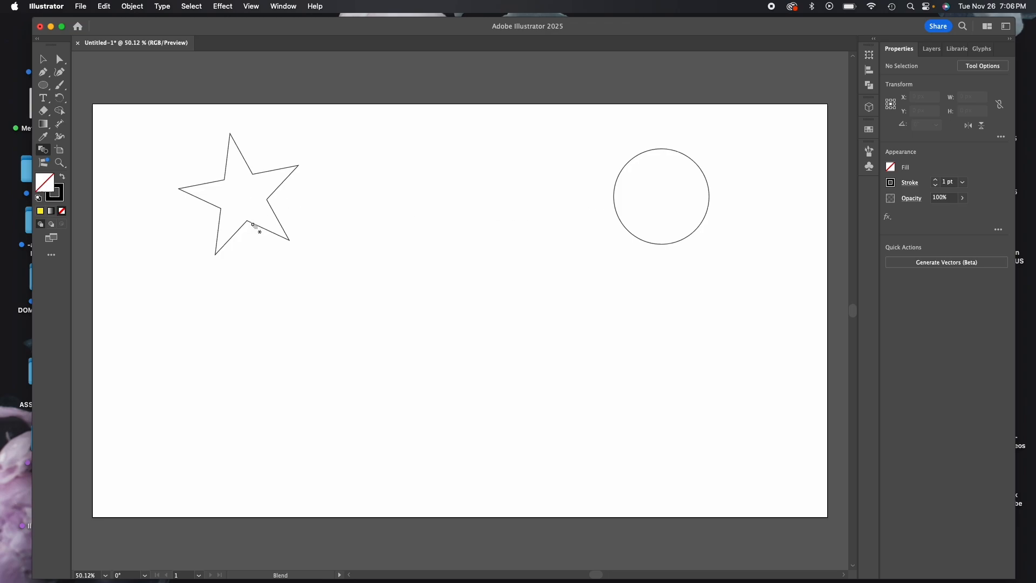
pyautogui.press('Return')
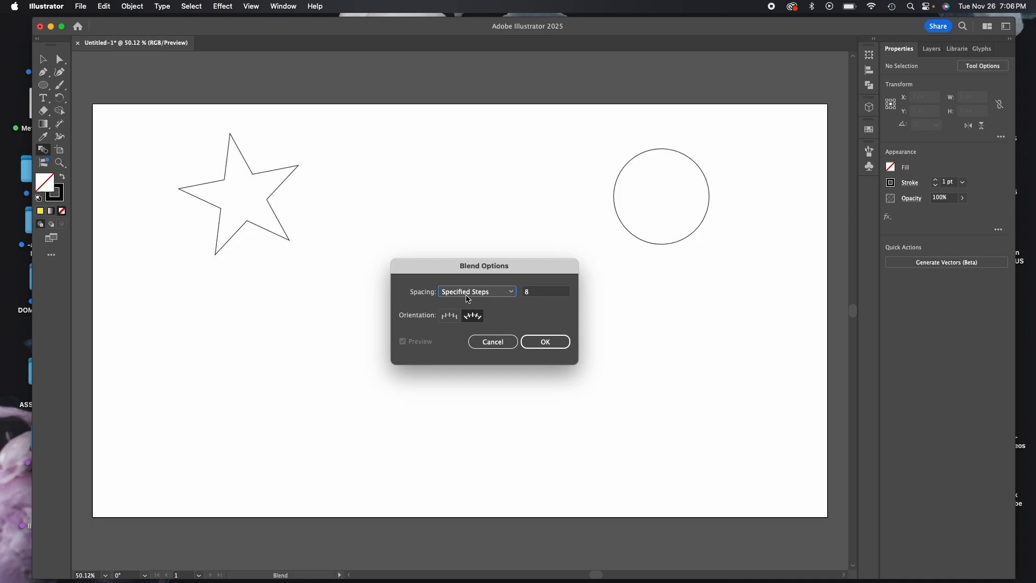
pyautogui.click(537, 344)
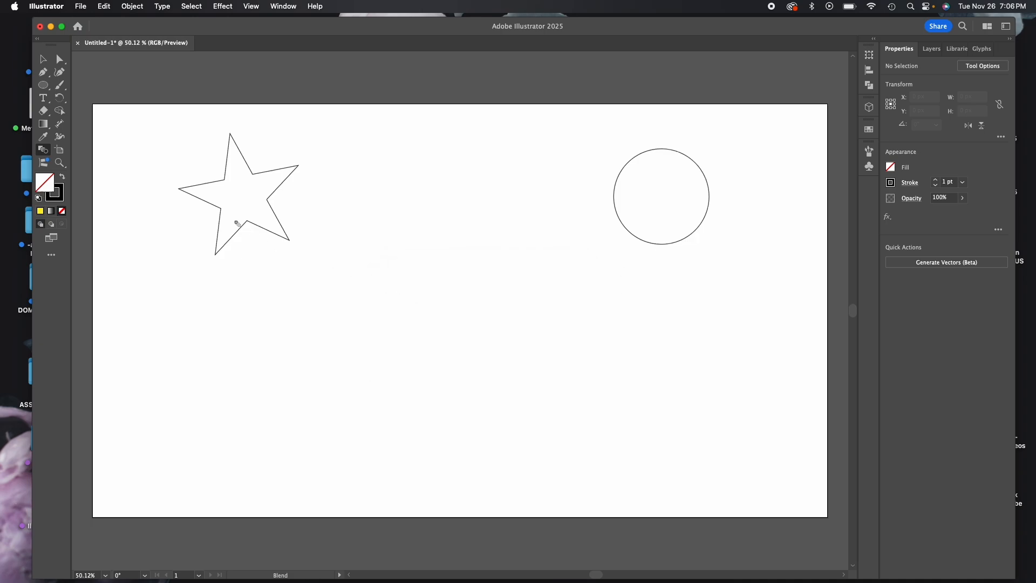
# Blend the star outline into the circle outline, deselect the result, and undo the blend
pyautogui.click(267, 231)
pyautogui.click(641, 243)
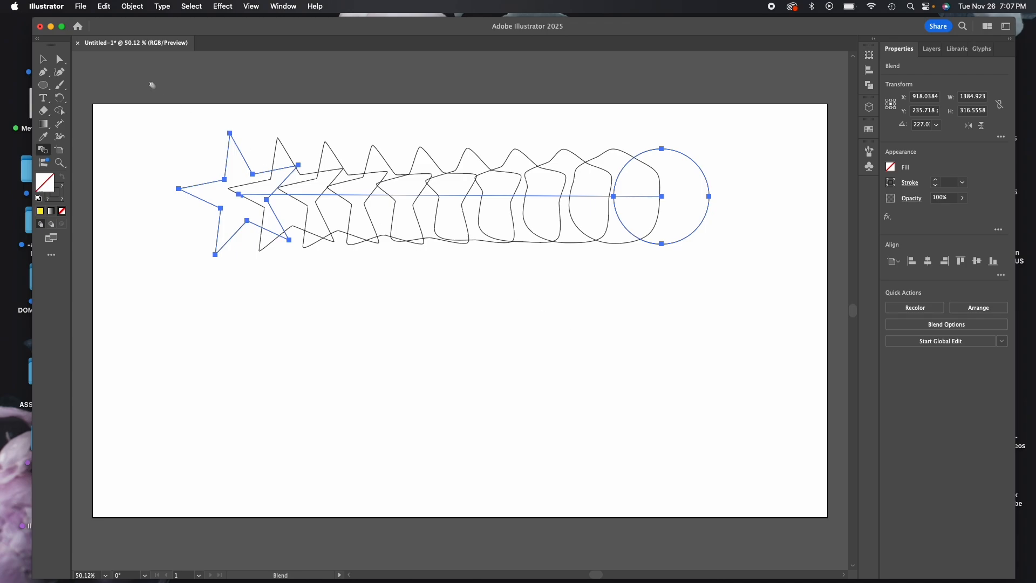
pyautogui.click(43, 59)
pyautogui.click(196, 84)
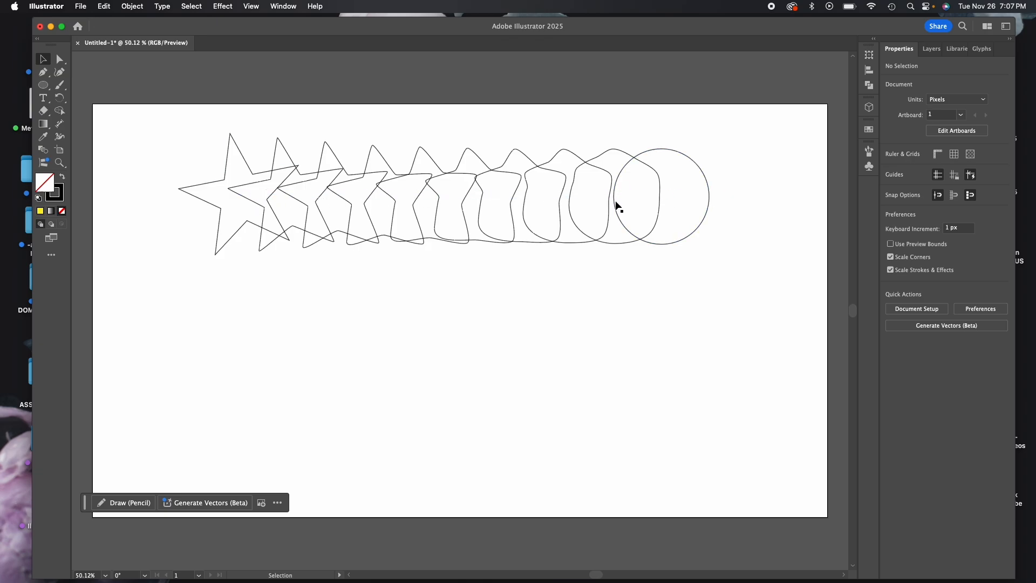
pyautogui.press('super+z')
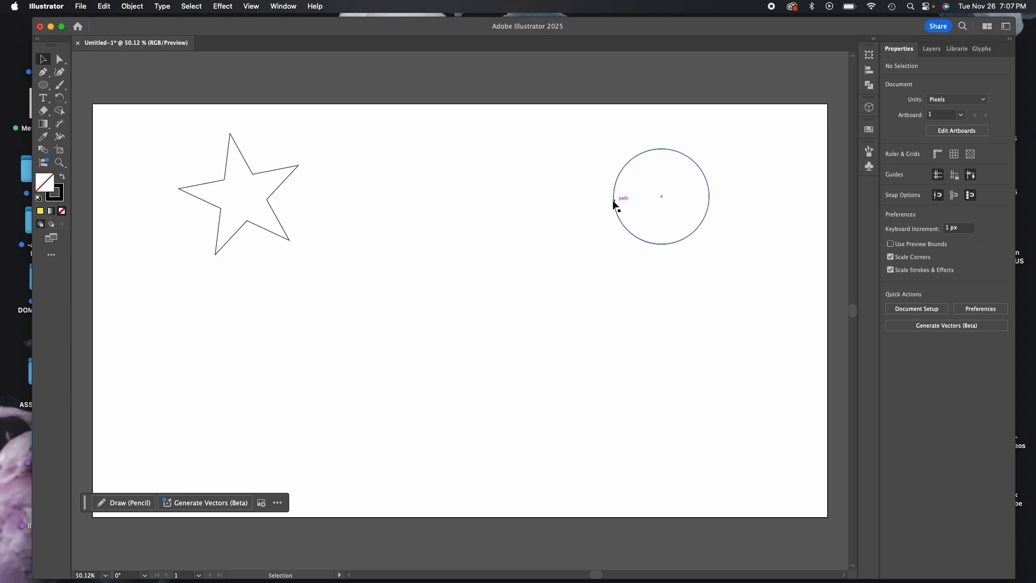
# Set the blend spacing to 20 specified steps and blend the star outline into the circle outline
pyautogui.click(273, 234)
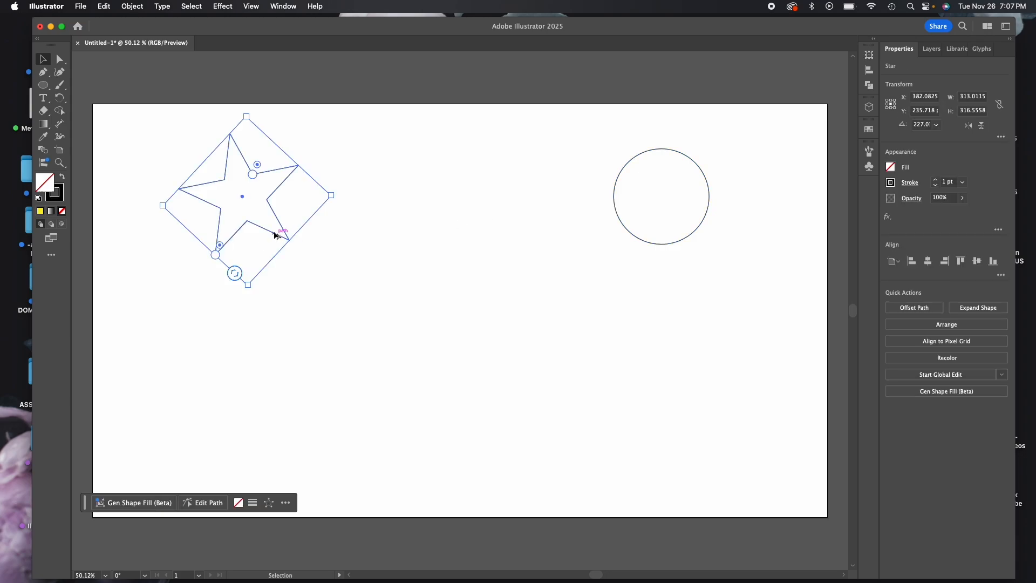
pyautogui.click(43, 150)
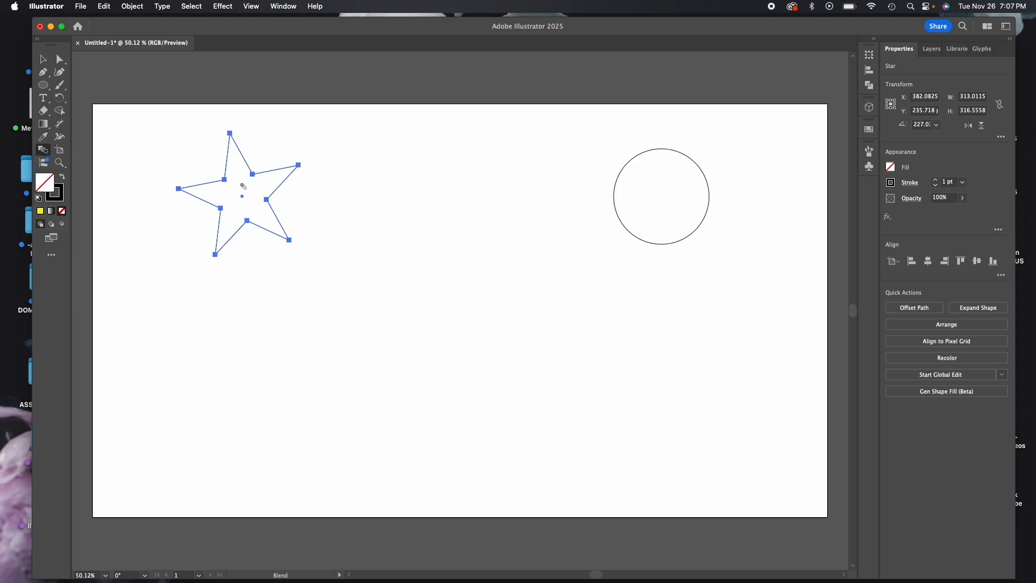
pyautogui.keyDown('alt'); pyautogui.click(275, 235); pyautogui.keyUp('alt')
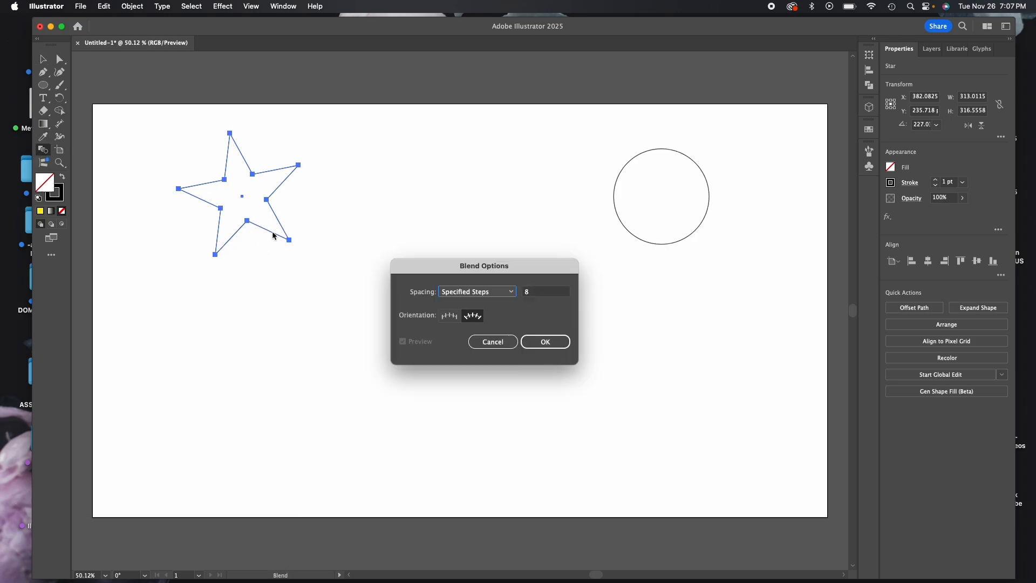
pyautogui.click(531, 291)
pyautogui.write('20')
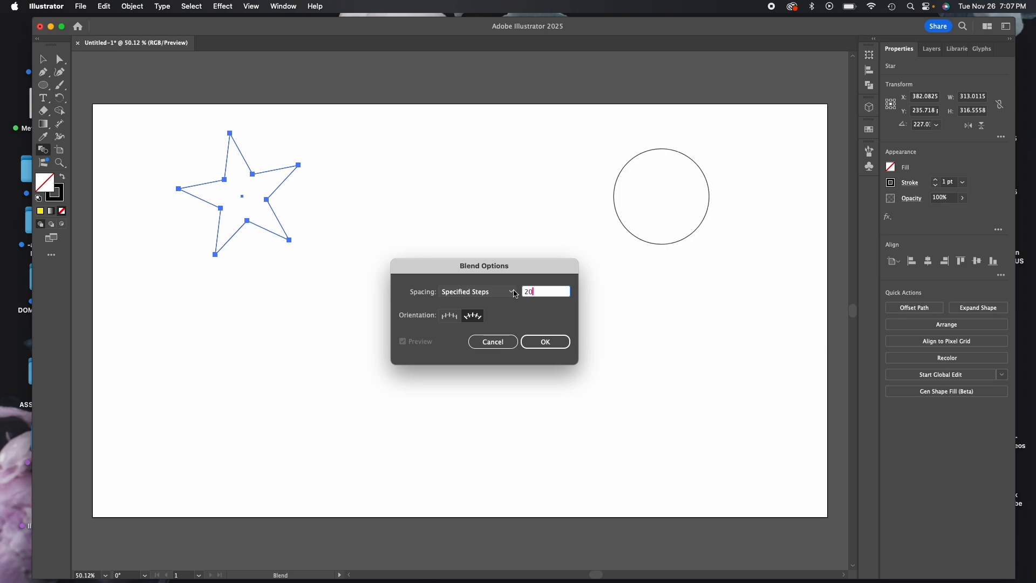
pyautogui.click(545, 342)
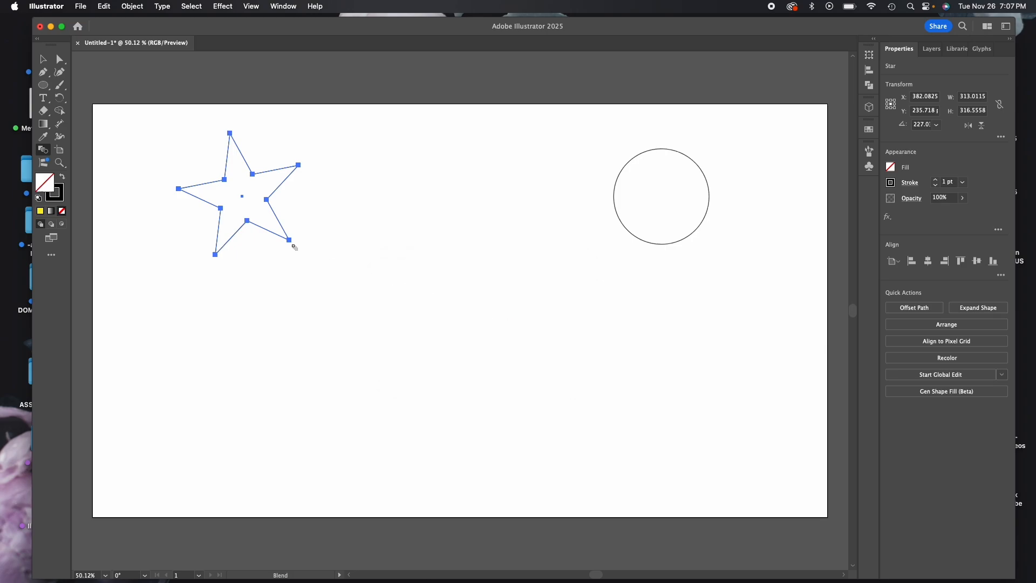
pyautogui.click(660, 221)
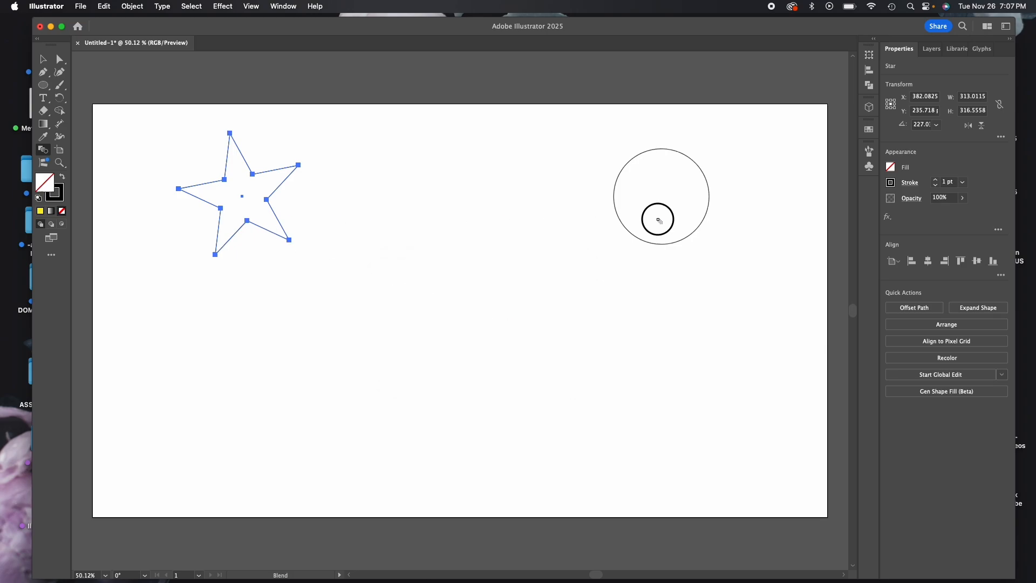
pyautogui.click(654, 246)
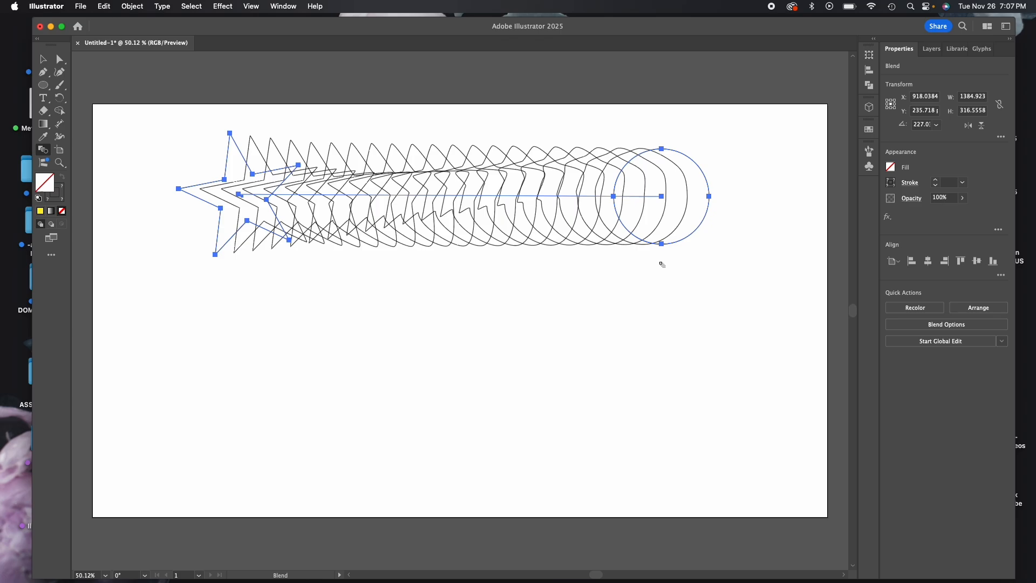
# Delete the whole star-to-circle blend from the artboard
pyautogui.click(44, 59)
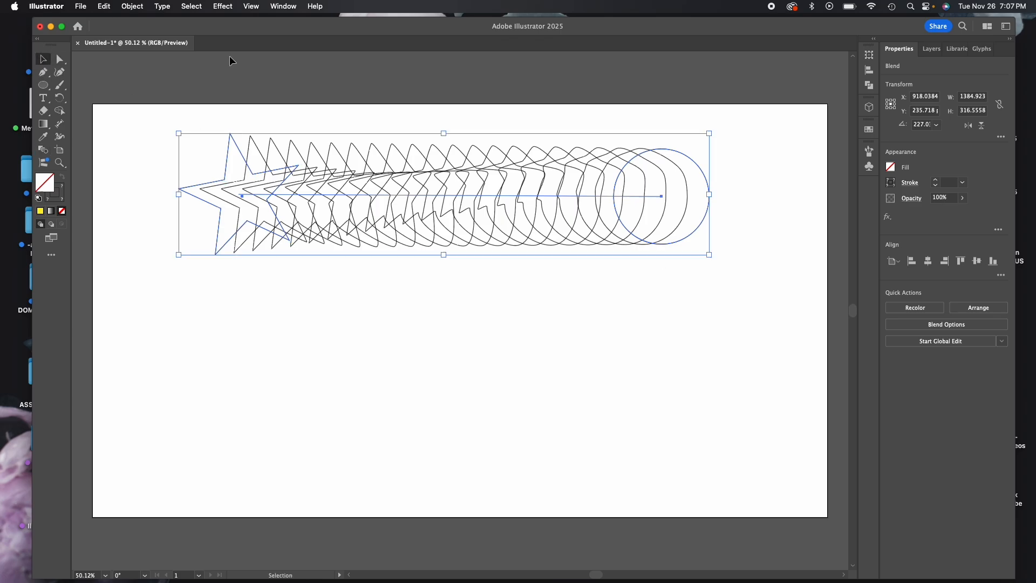
pyautogui.click(240, 73)
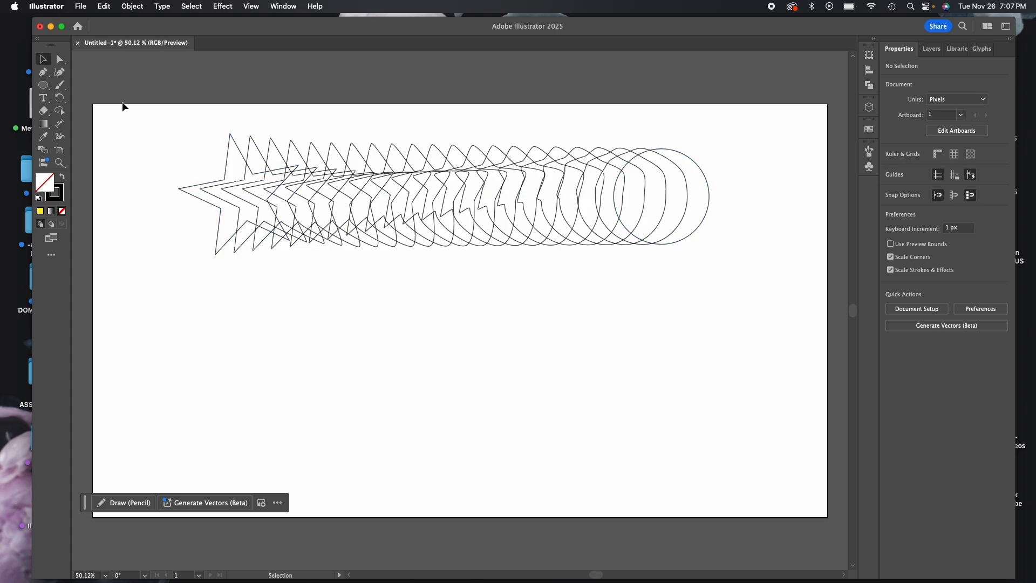
pyautogui.moveTo(159, 133); pyautogui.dragTo(700, 226)
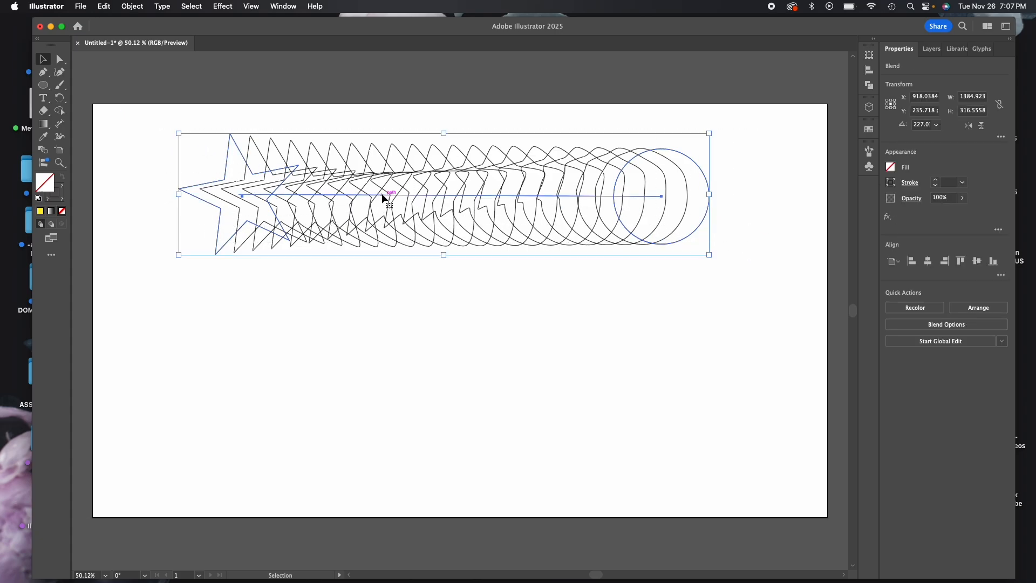
pyautogui.press('Delete')
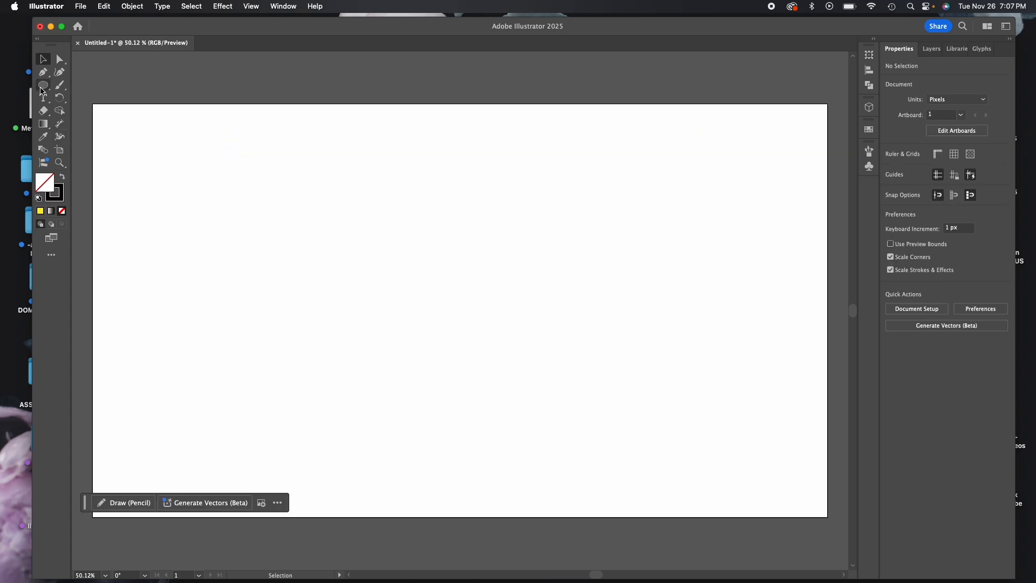
# Draw an unfilled square about 787 × 787 px on the artboard and a smaller one about 246 × 246 px near its center
pyautogui.moveTo(42, 85); pyautogui.dragTo(72, 84)
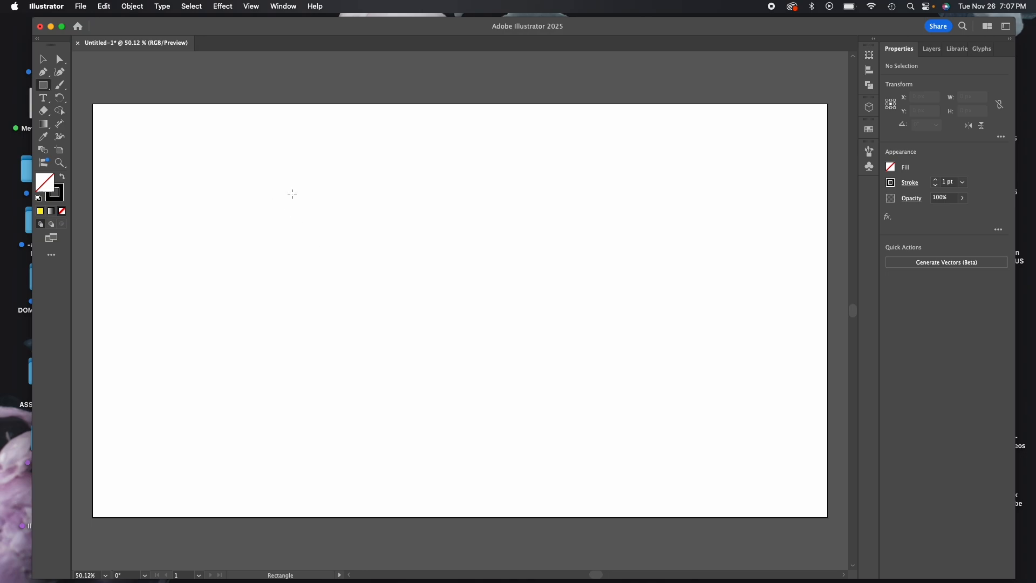
pyautogui.moveTo(227, 164); pyautogui.dragTo(528, 464)
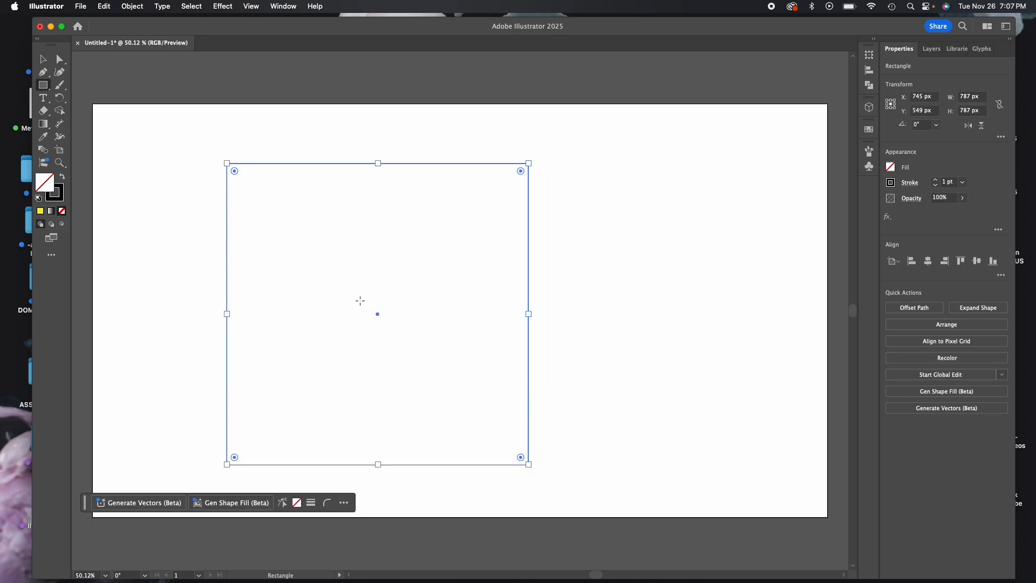
pyautogui.moveTo(334, 266); pyautogui.dragTo(428, 360)
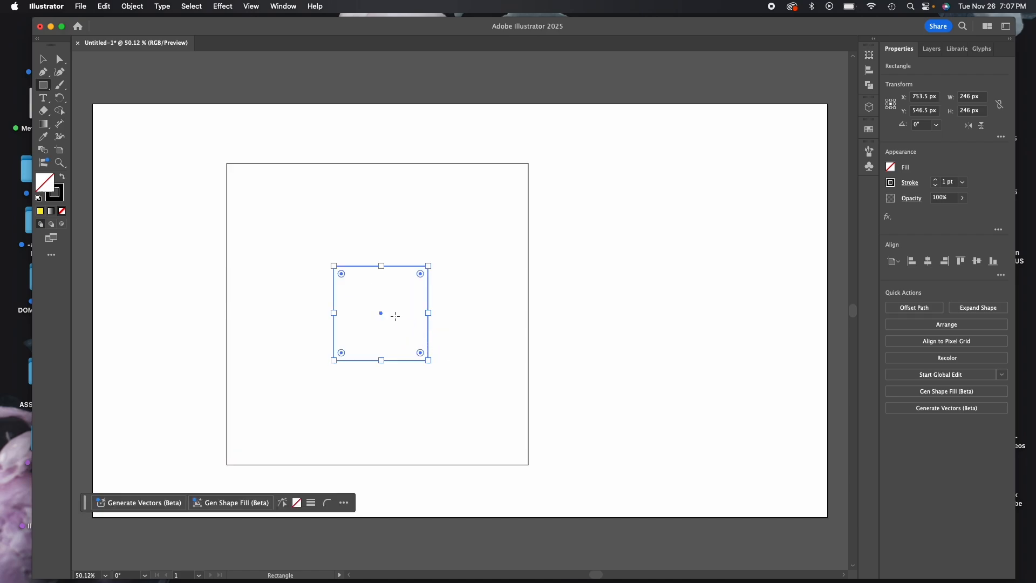
# Blend the small inner square into the large outer square using 20 specified steps
pyautogui.click(43, 150)
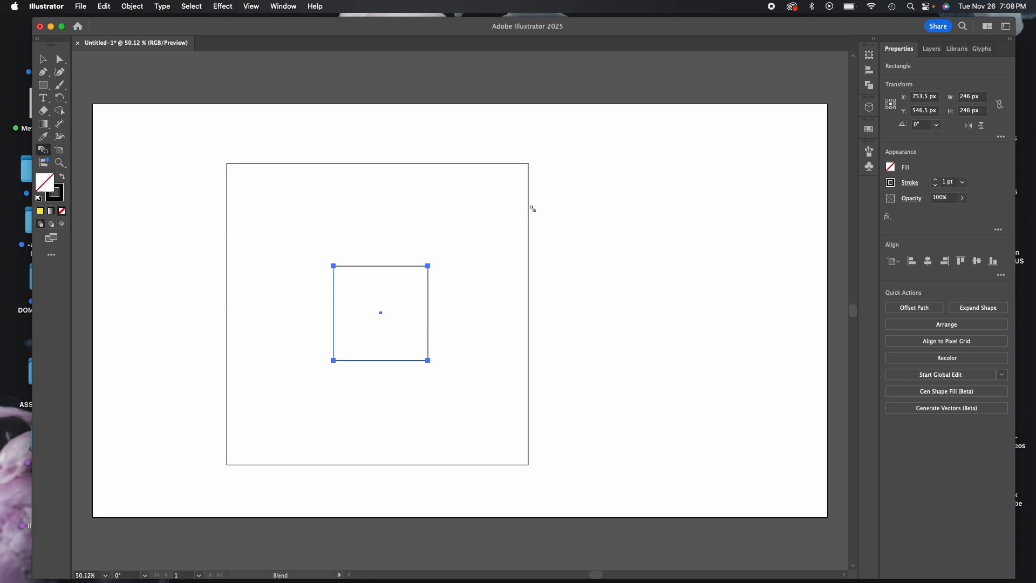
pyautogui.click(411, 268)
pyautogui.click(544, 342)
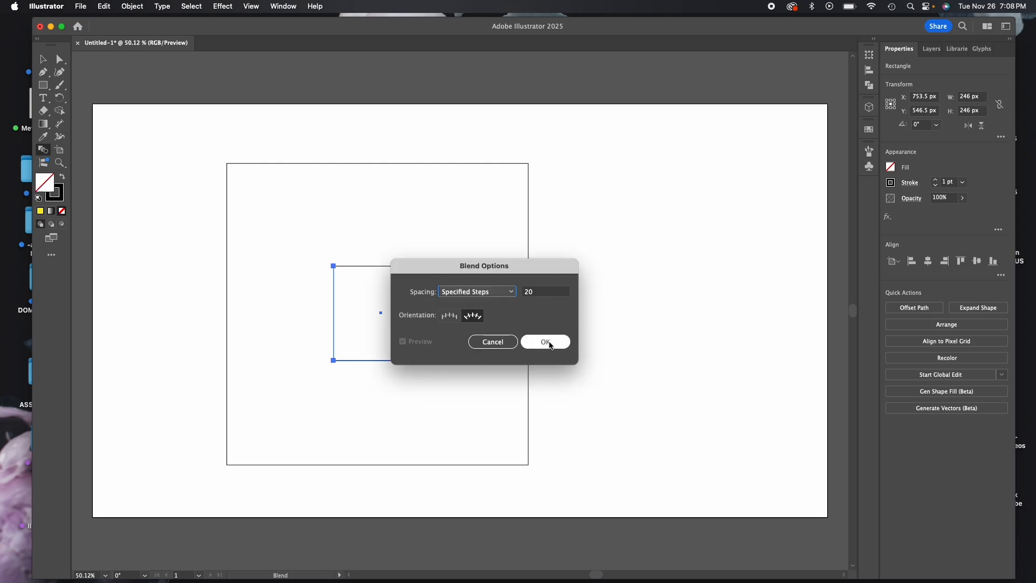
pyautogui.click(504, 164)
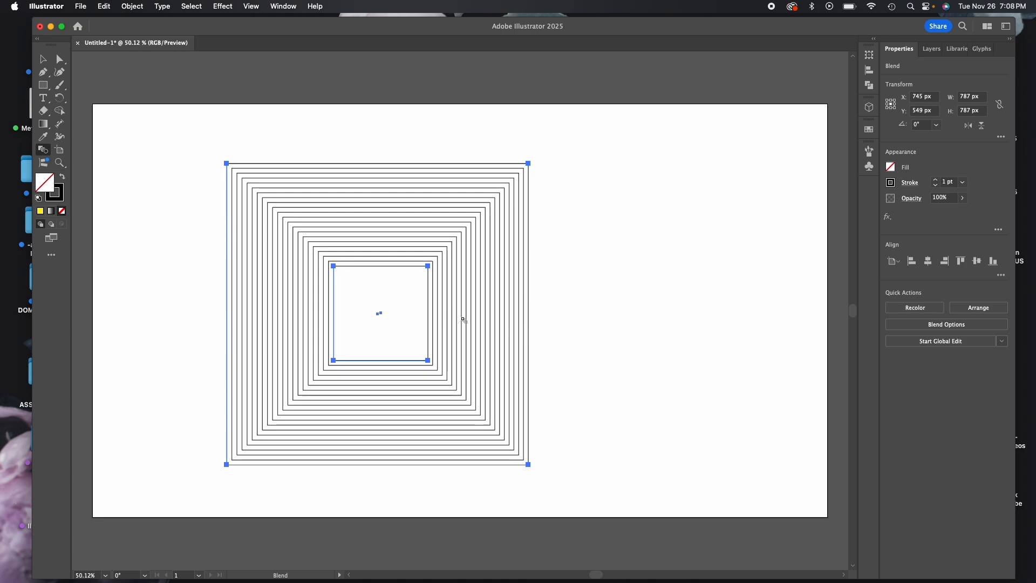
# Move the square blend to the left part of the artboard, centered at about X 493 px, Y 493 px
pyautogui.click(43, 59)
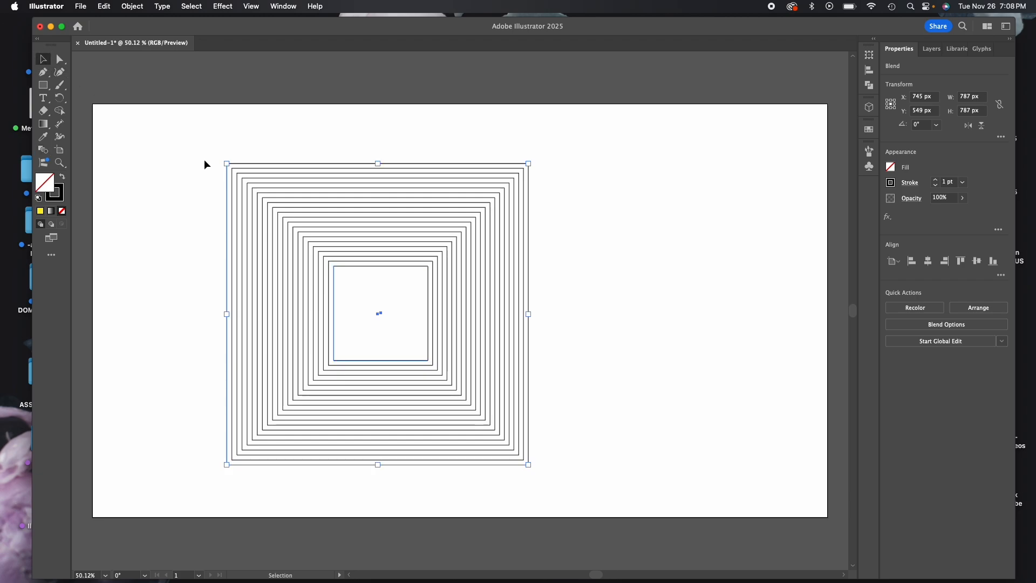
pyautogui.moveTo(200, 148); pyautogui.dragTo(539, 479)
pyautogui.moveTo(429, 362); pyautogui.dragTo(331, 340)
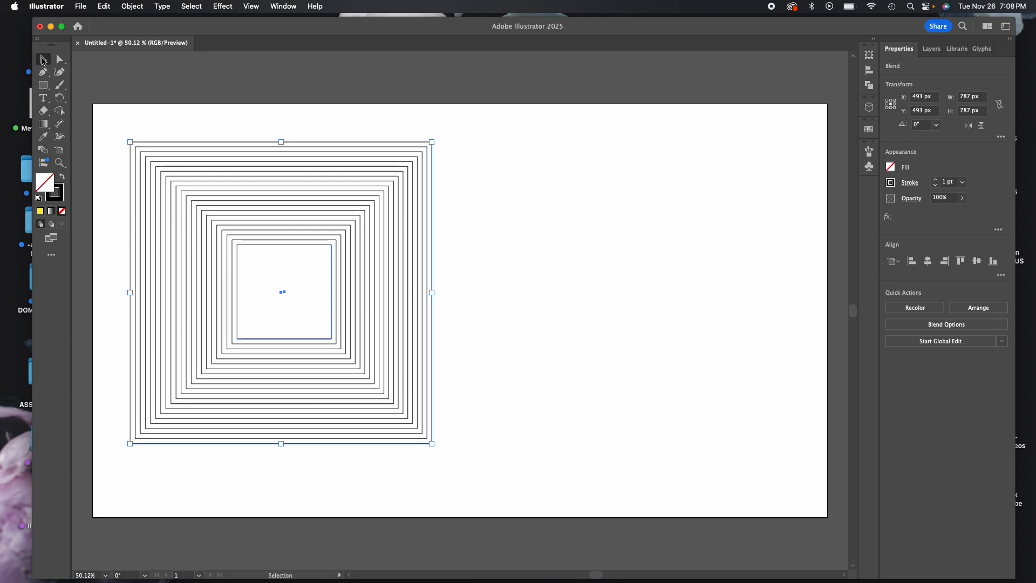
# Distort the blend's inner square by pulling its upper-right, lower-left and lower-right anchor points outward into an irregular four-sided shape
pyautogui.press('a')
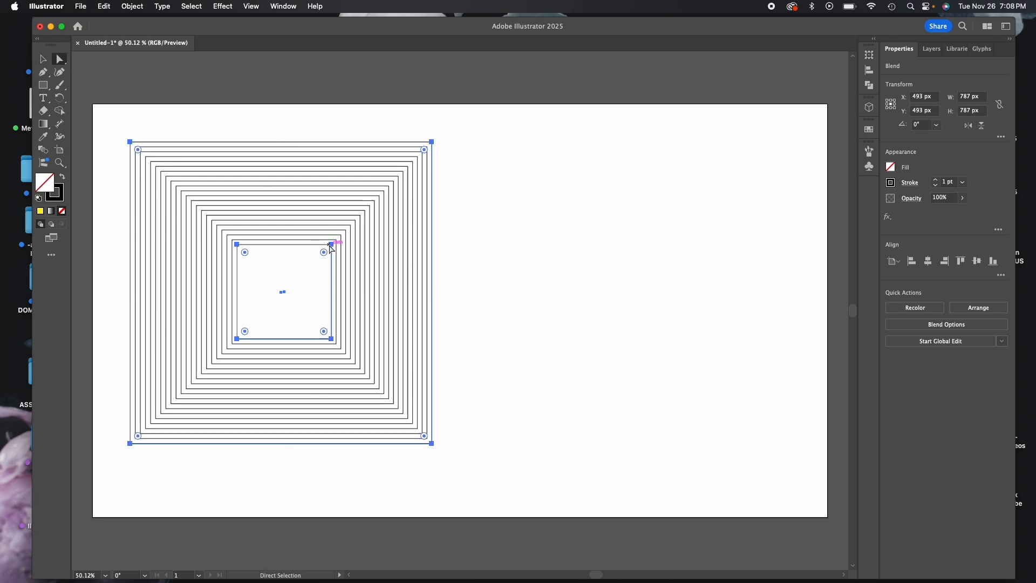
pyautogui.moveTo(331, 244); pyautogui.dragTo(360, 233)
pyautogui.click(444, 266)
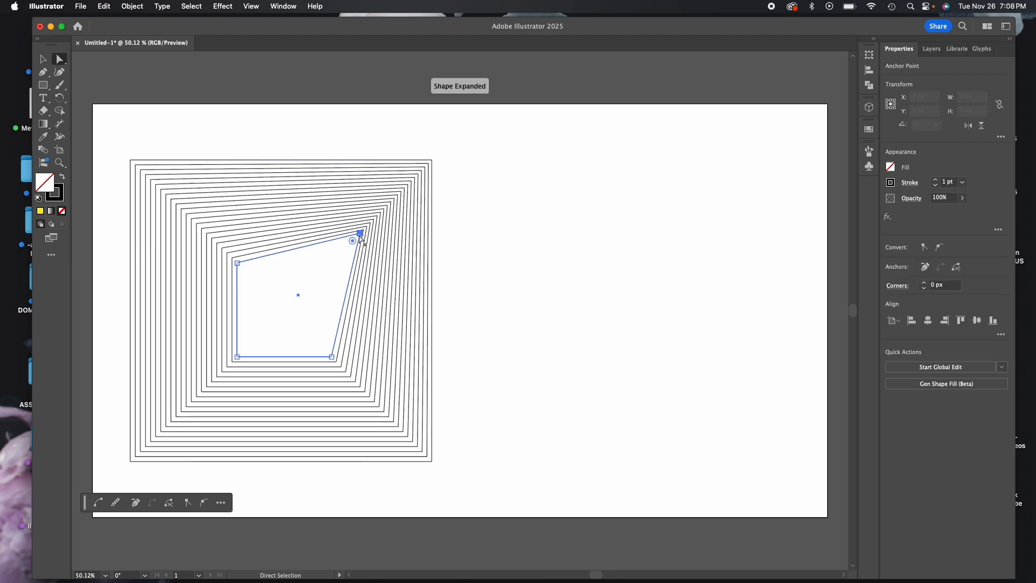
pyautogui.moveTo(237, 357); pyautogui.dragTo(190, 332)
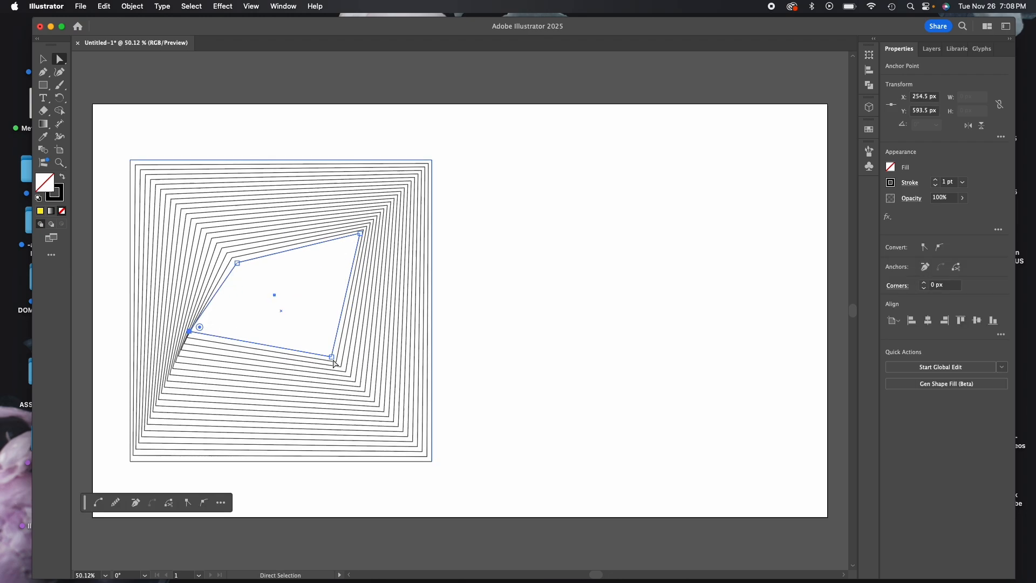
pyautogui.moveTo(332, 357); pyautogui.dragTo(366, 400)
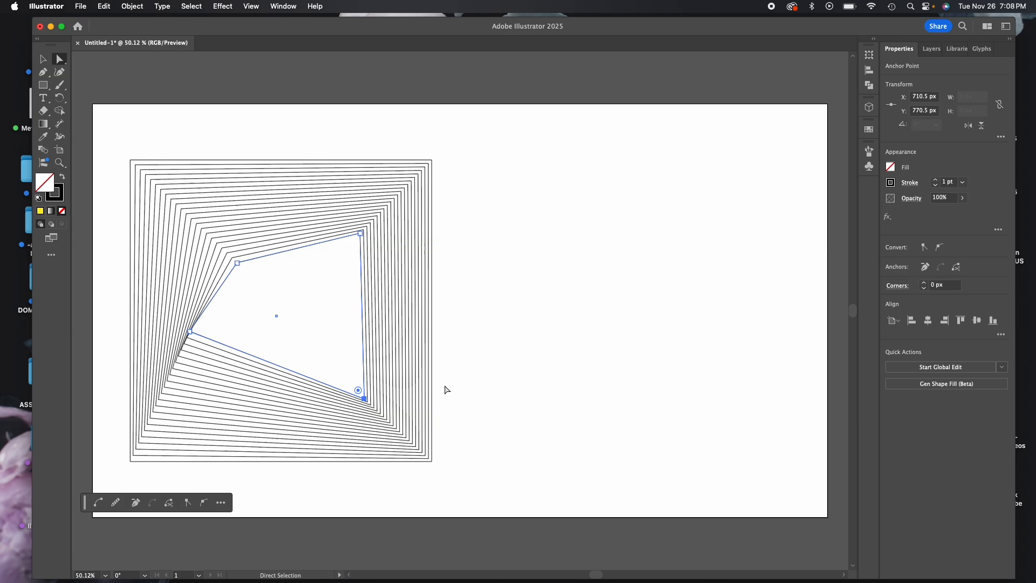
# Fill the blend's inner shape with magenta and its outer square with light orange
pyautogui.click(891, 167)
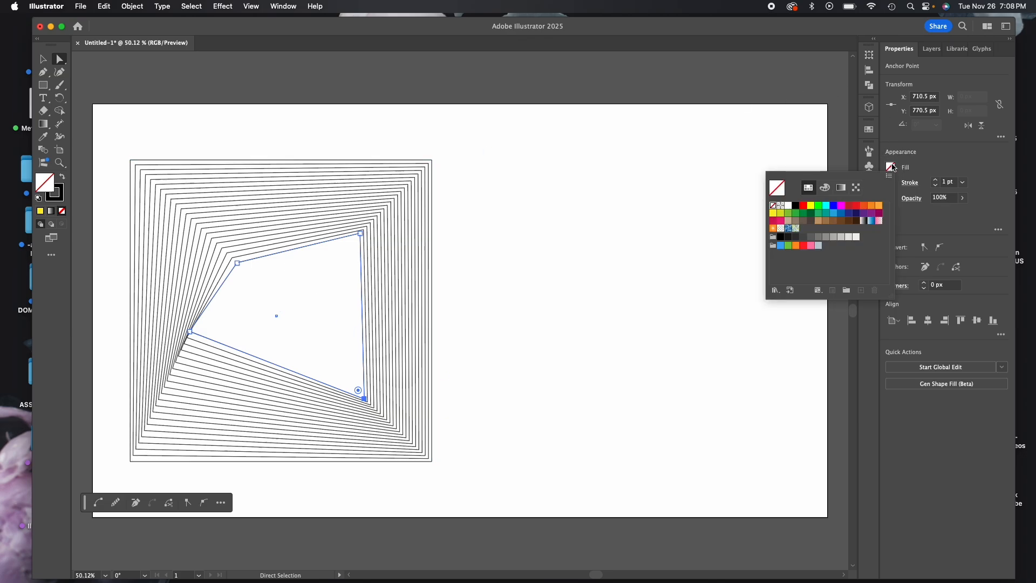
pyautogui.click(841, 207)
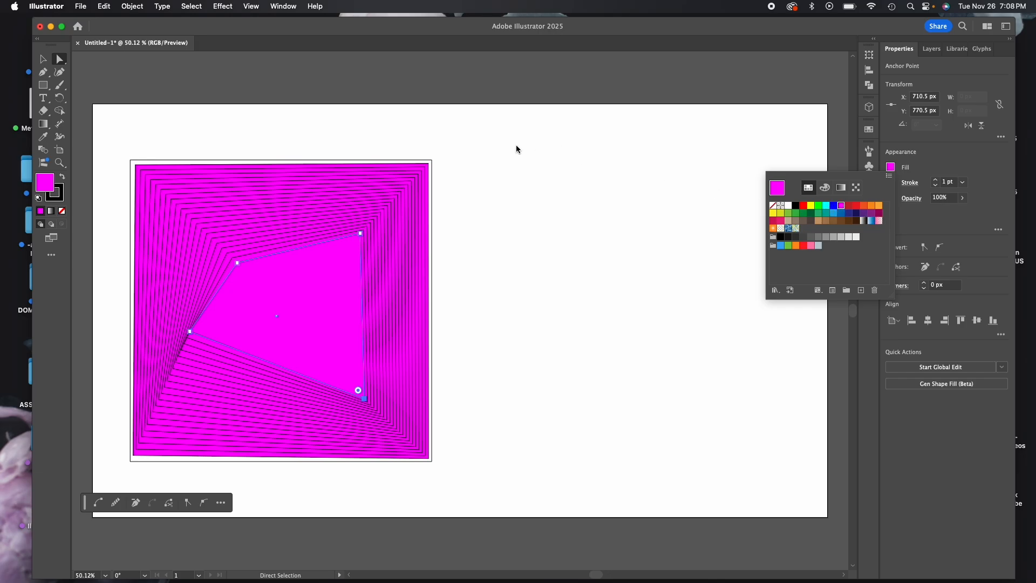
pyautogui.click(430, 162)
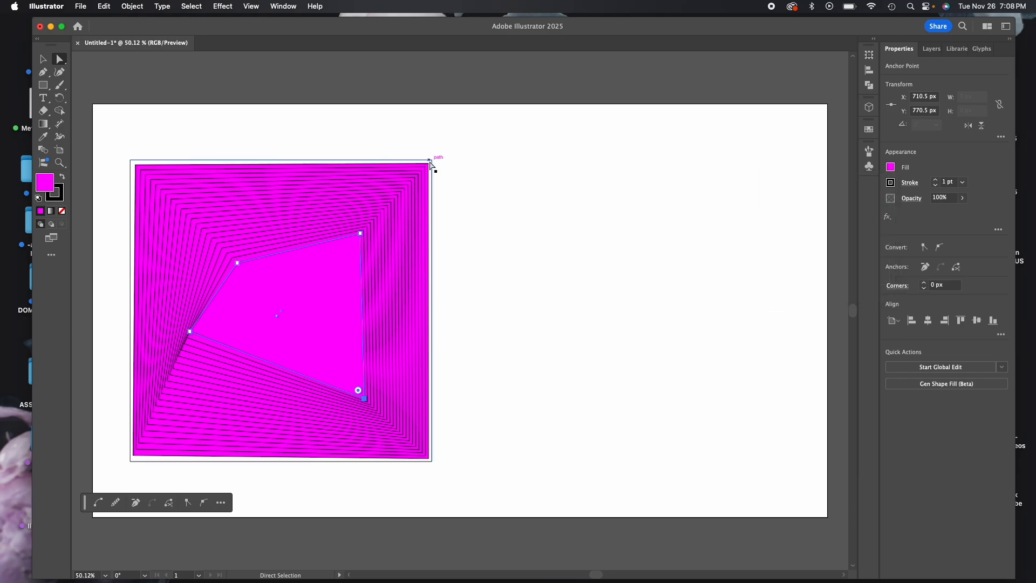
pyautogui.click(432, 161)
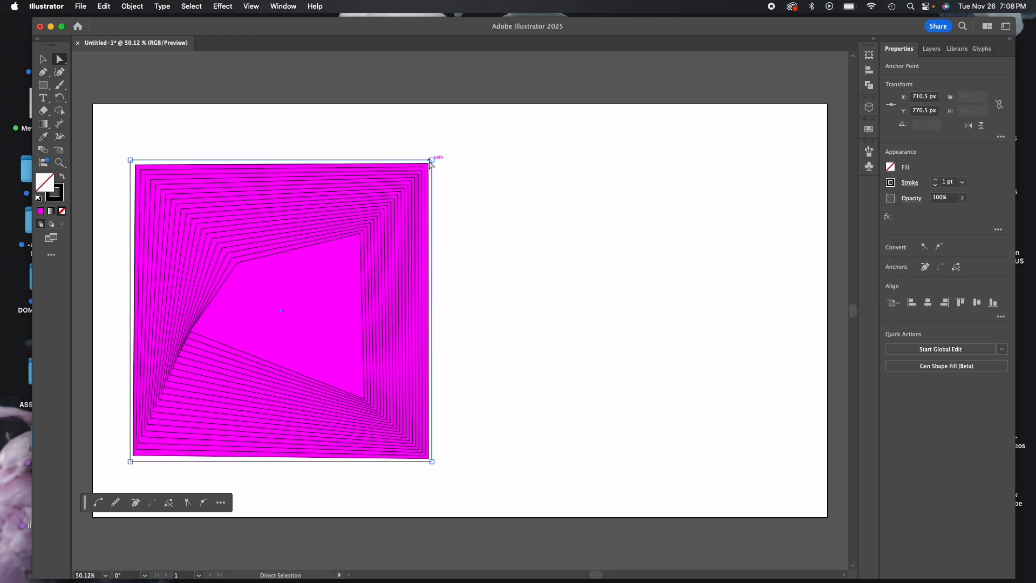
pyautogui.click(890, 167)
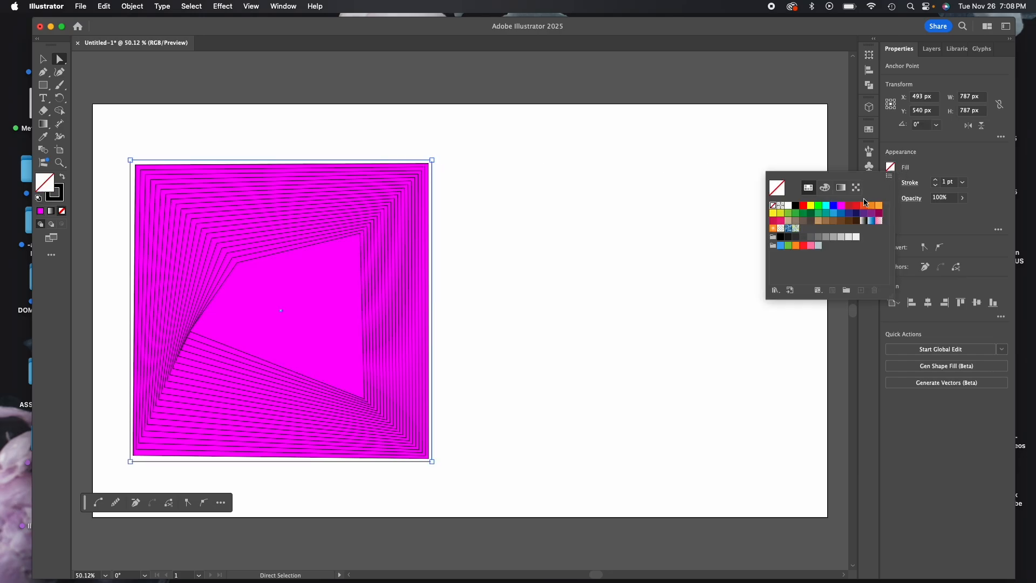
pyautogui.click(878, 206)
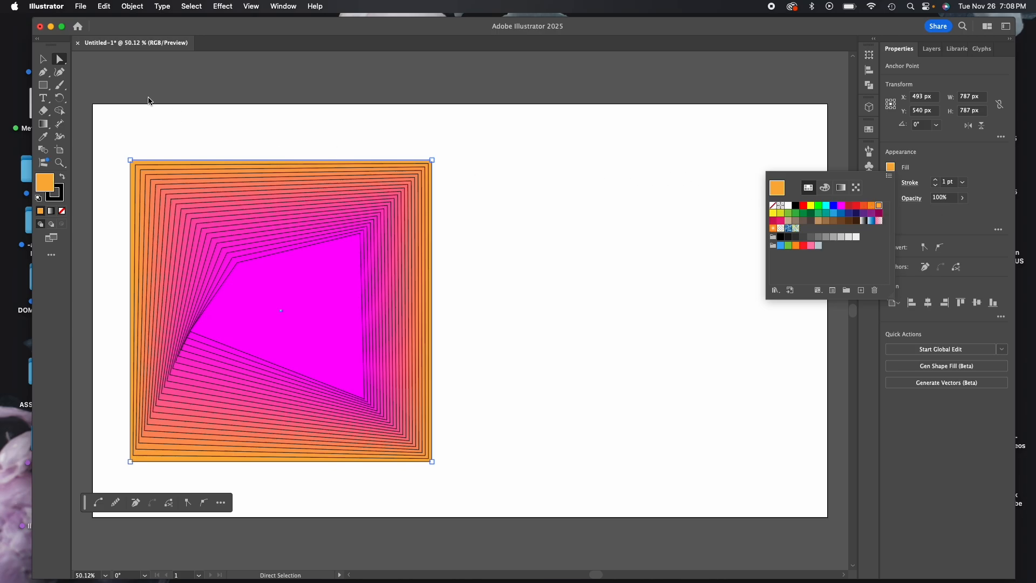
pyautogui.click(112, 63)
pyautogui.click(261, 81)
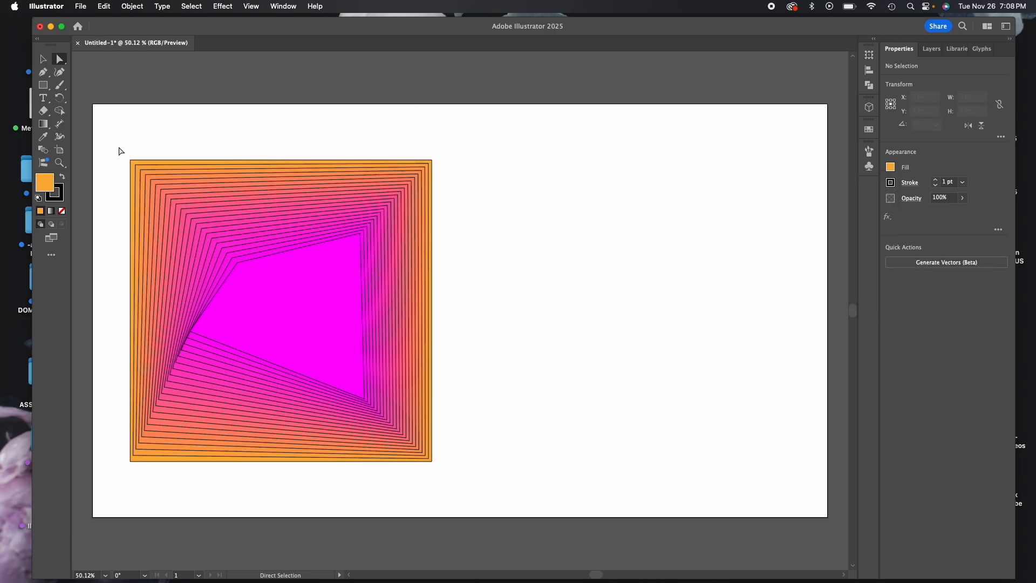
# Remove the stroke from the whole blend so only the fill colors remain
pyautogui.moveTo(120, 145); pyautogui.dragTo(482, 476)
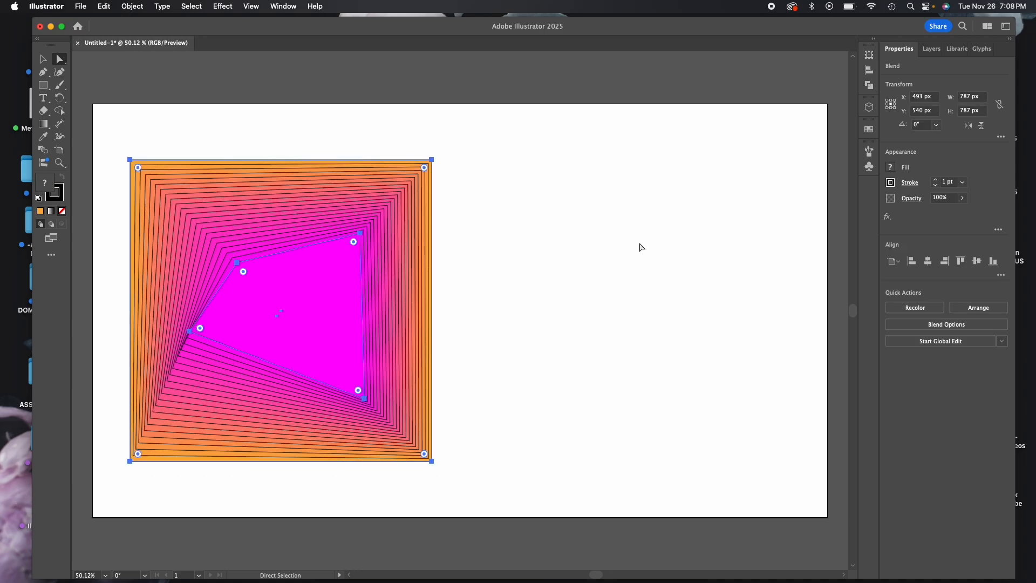
pyautogui.click(891, 183)
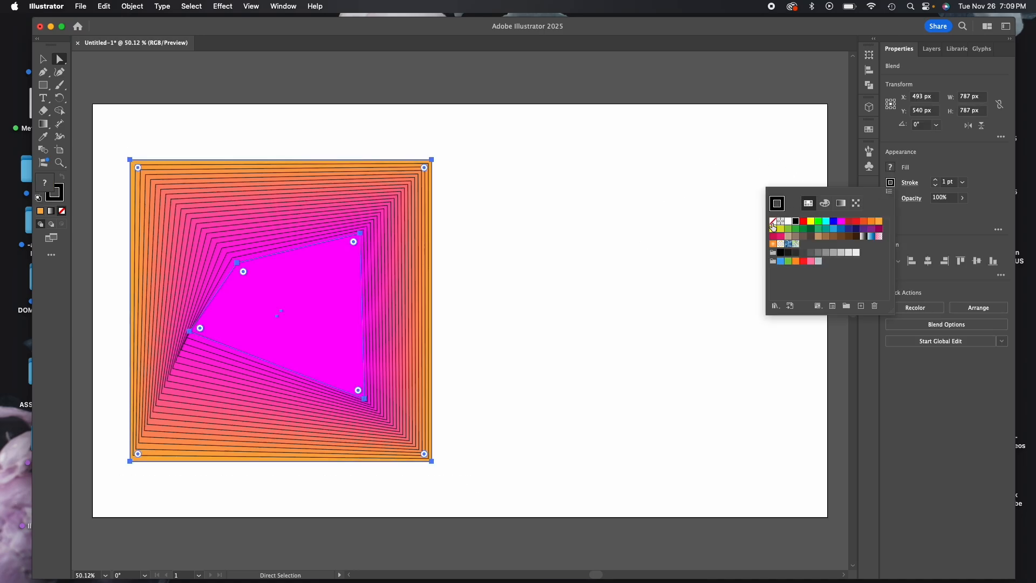
pyautogui.click(773, 222)
pyautogui.click(527, 92)
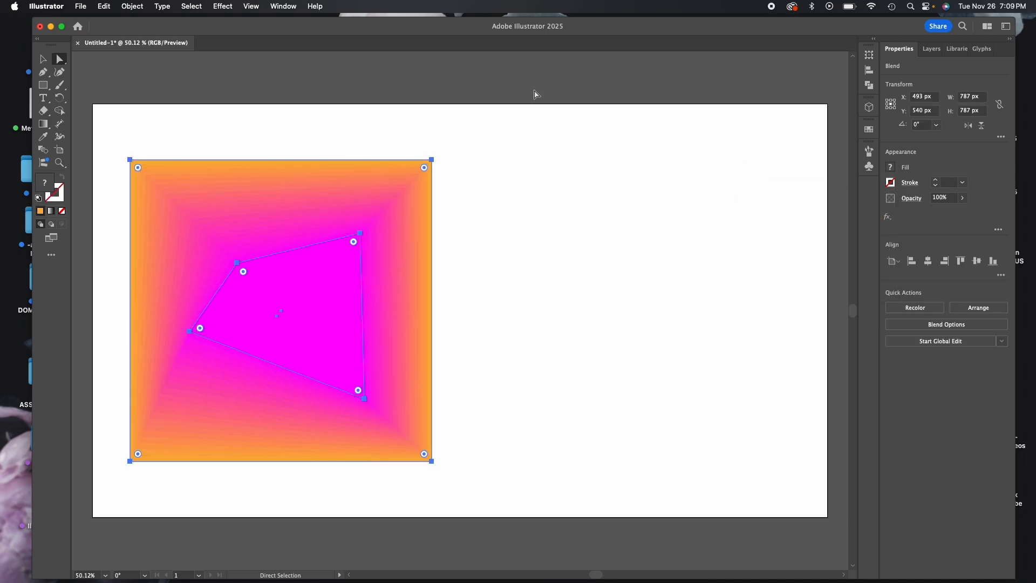
pyautogui.click(550, 95)
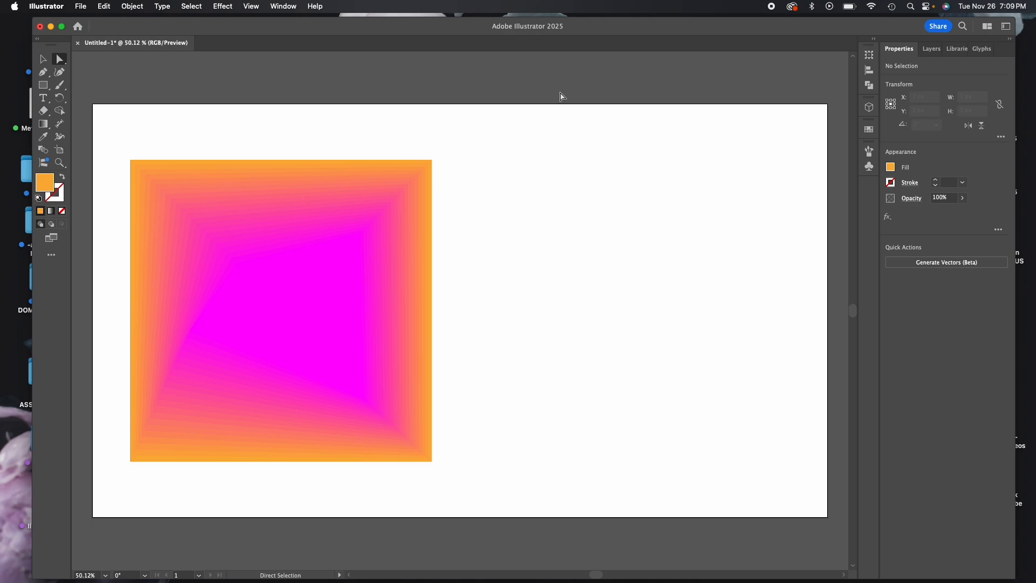
# Delete the entire orange-to-magenta square blend from the artboard
pyautogui.click(44, 58)
pyautogui.moveTo(119, 146); pyautogui.dragTo(442, 472)
pyautogui.press('Delete')
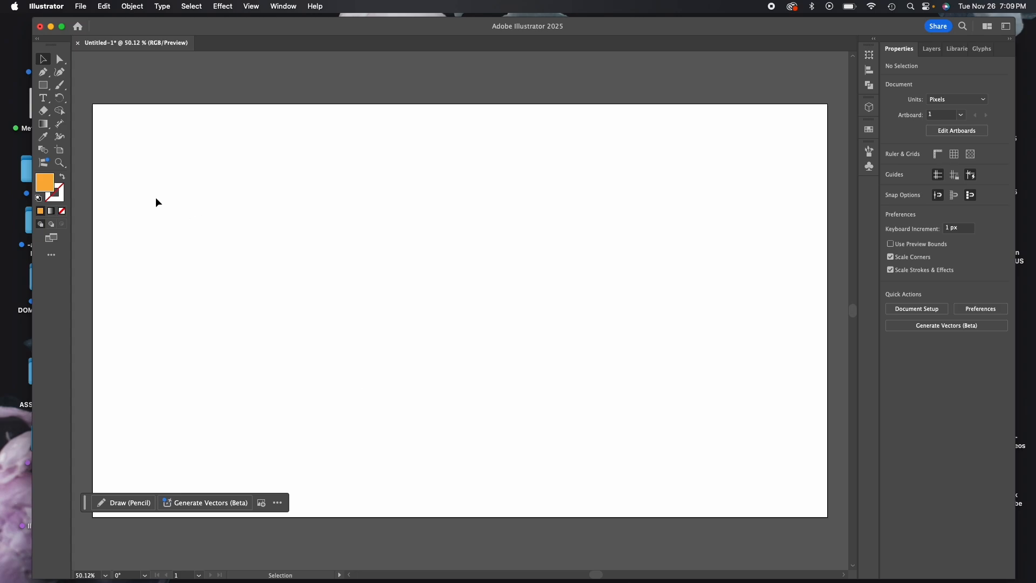
# Draw an orange circle without a stroke, about 148 px across, in the upper-left part of the artboard
pyautogui.click(42, 86)
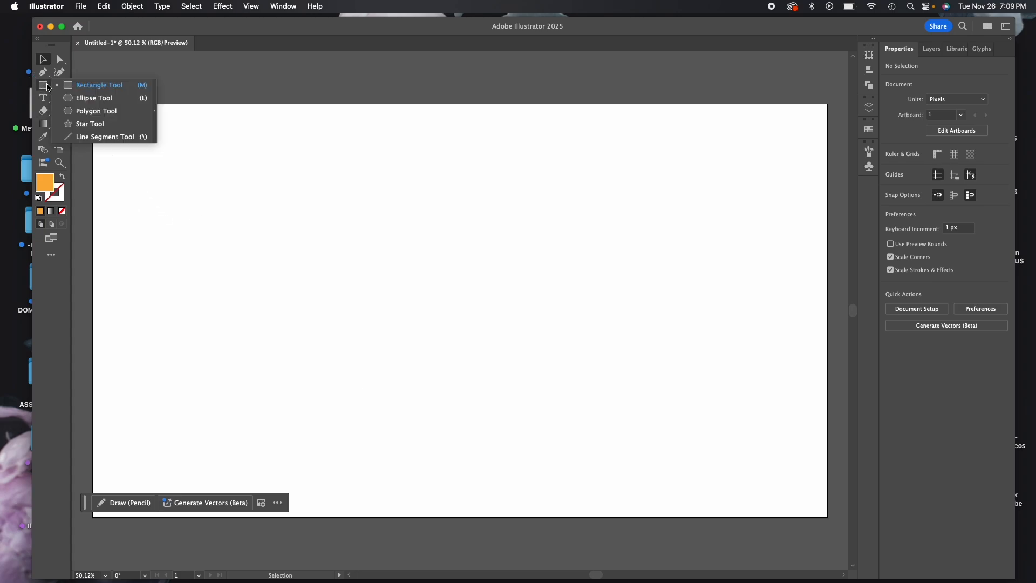
pyautogui.click(82, 100)
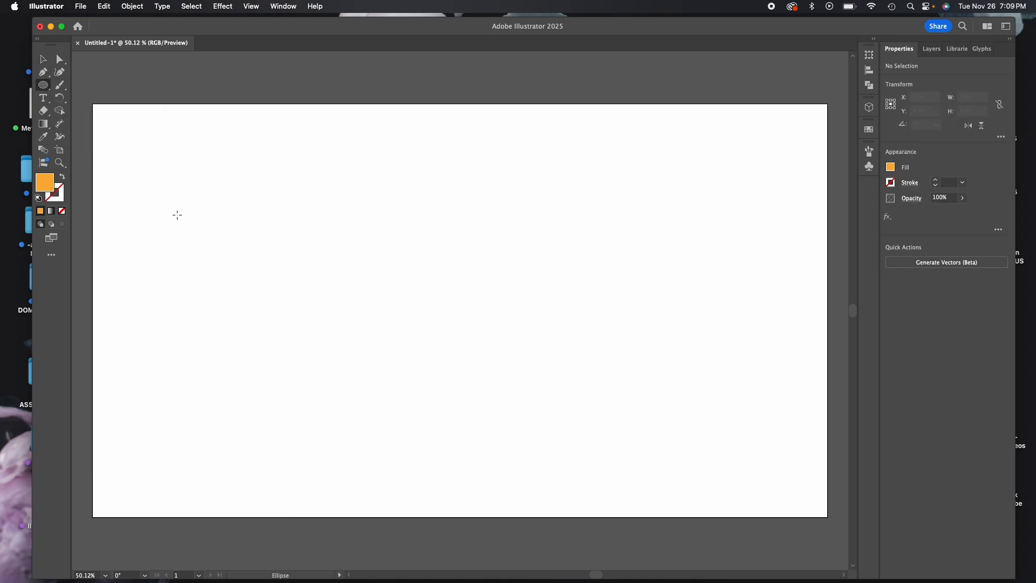
pyautogui.moveTo(180, 202); pyautogui.dragTo(237, 257)
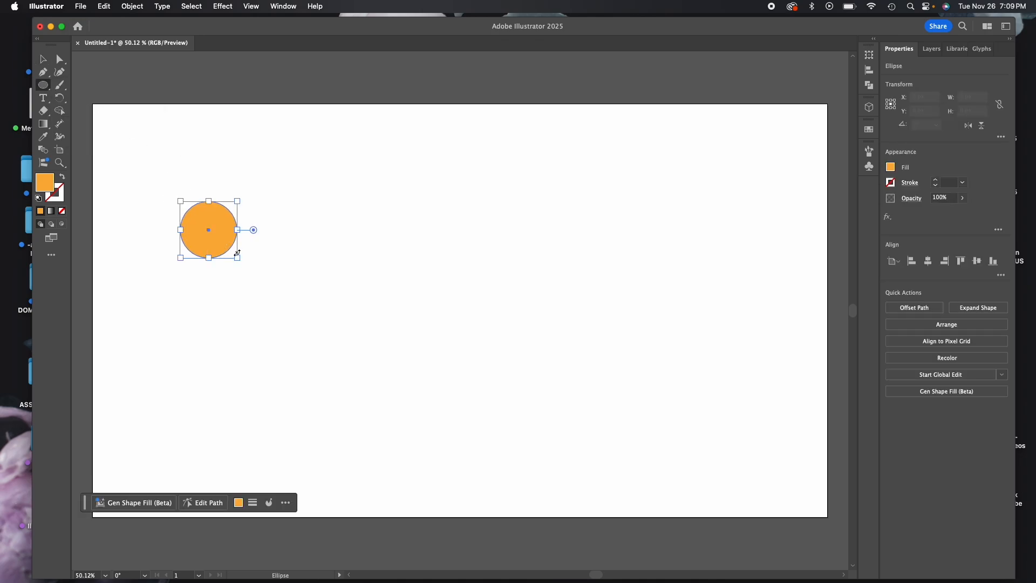
pyautogui.press('v')
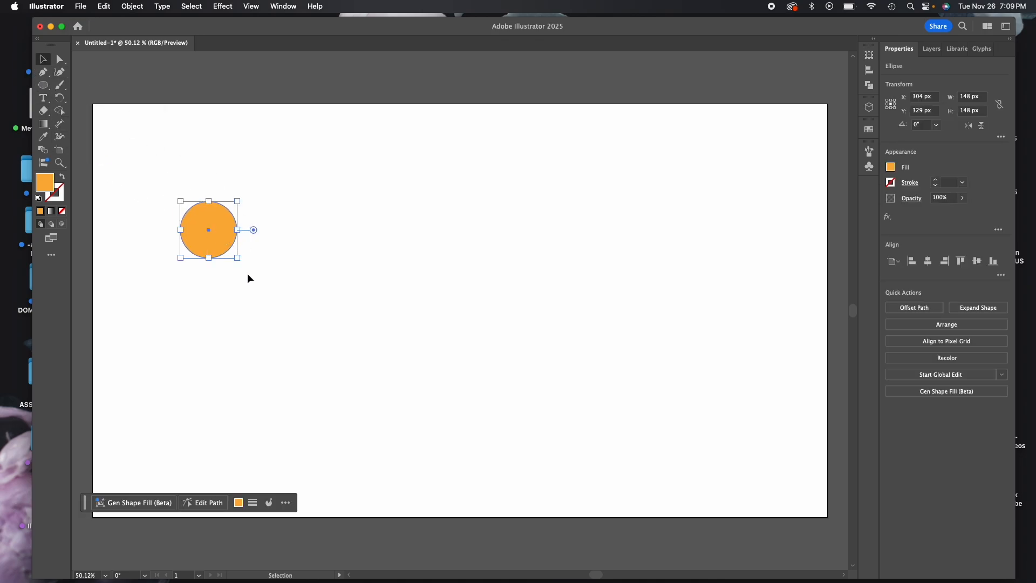
pyautogui.click(451, 252)
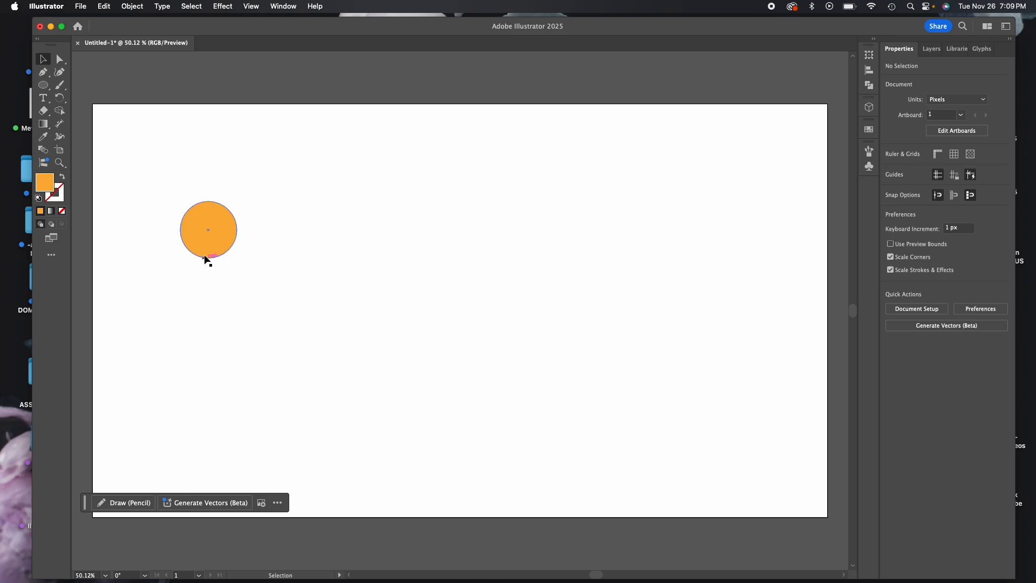
# Duplicate the orange circle to the far right of the artboard at about the same height and fill the copy with magenta
pyautogui.moveTo(210, 261); pyautogui.dragTo(724, 260)
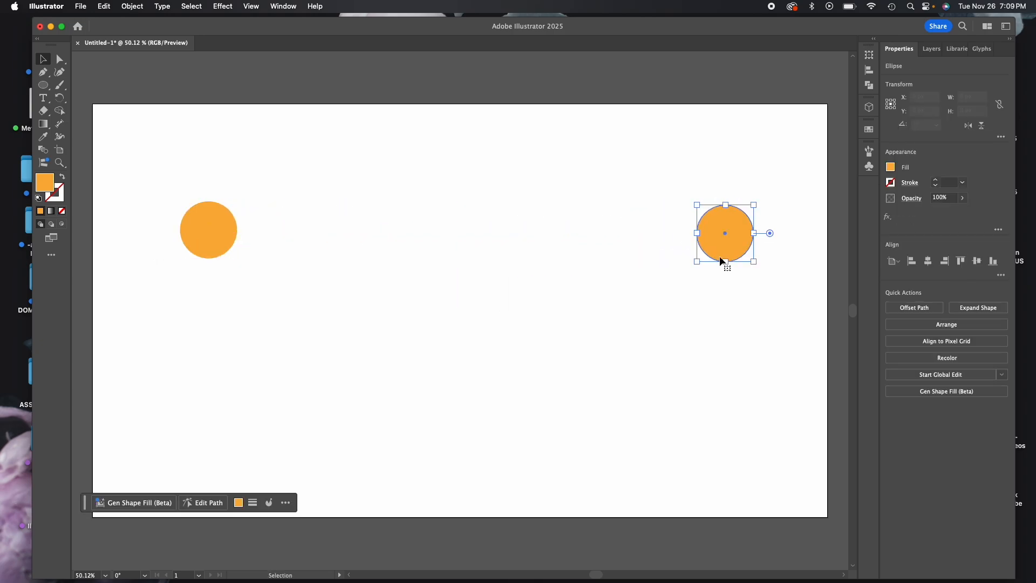
pyautogui.click(890, 169)
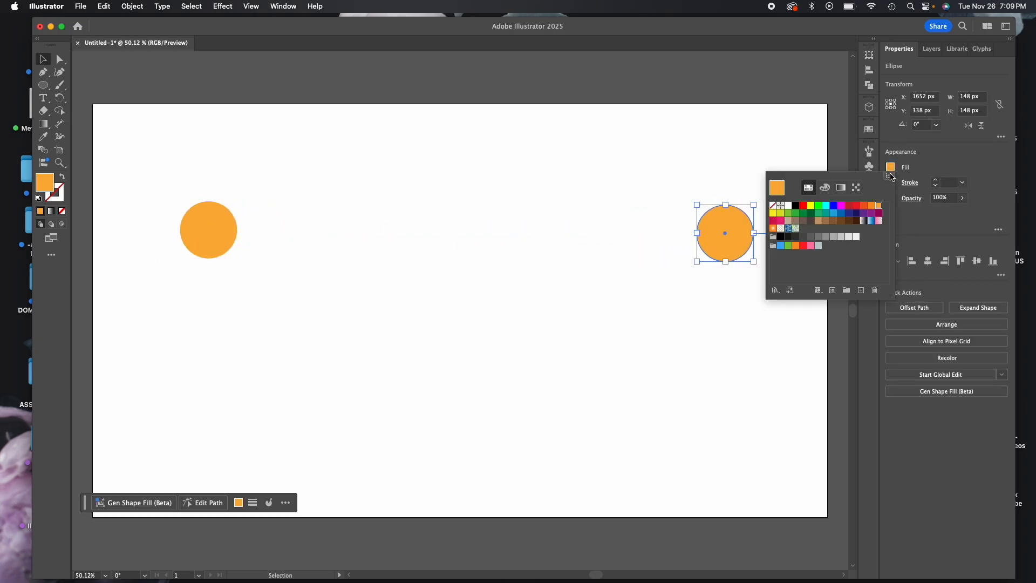
pyautogui.click(841, 206)
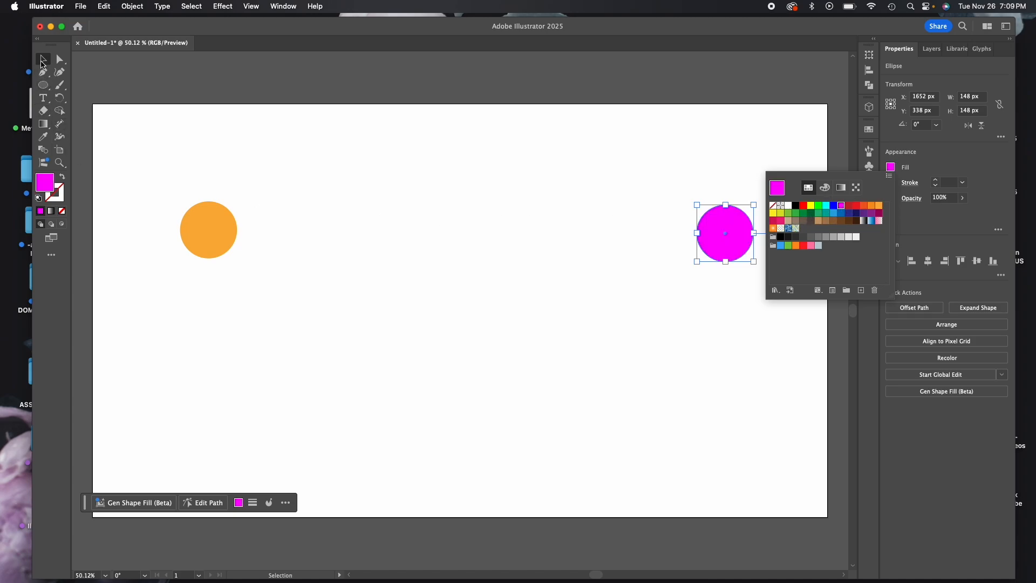
pyautogui.click(43, 60)
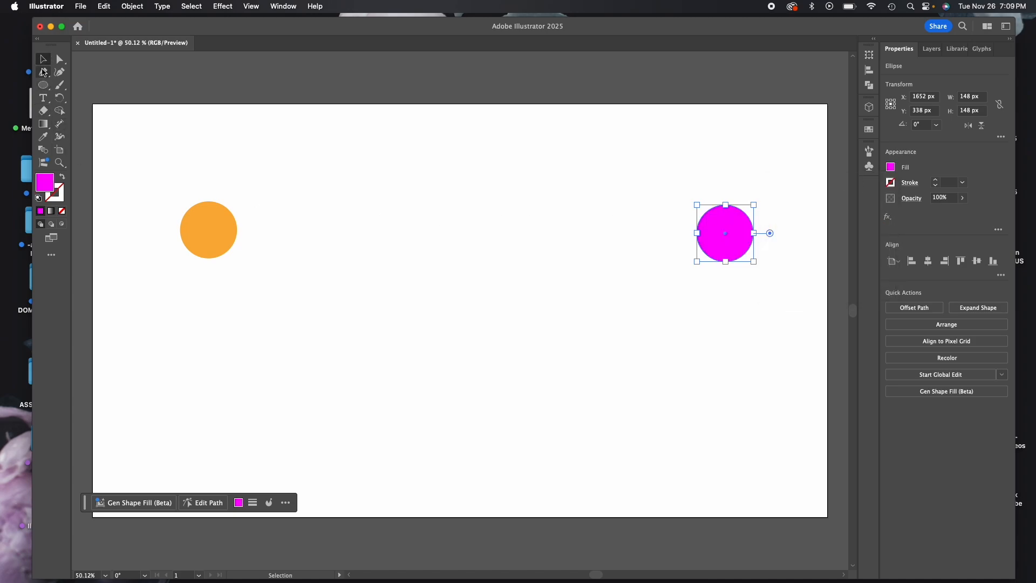
# Set the Blend tool's spacing to Smooth Color
pyautogui.click(43, 151)
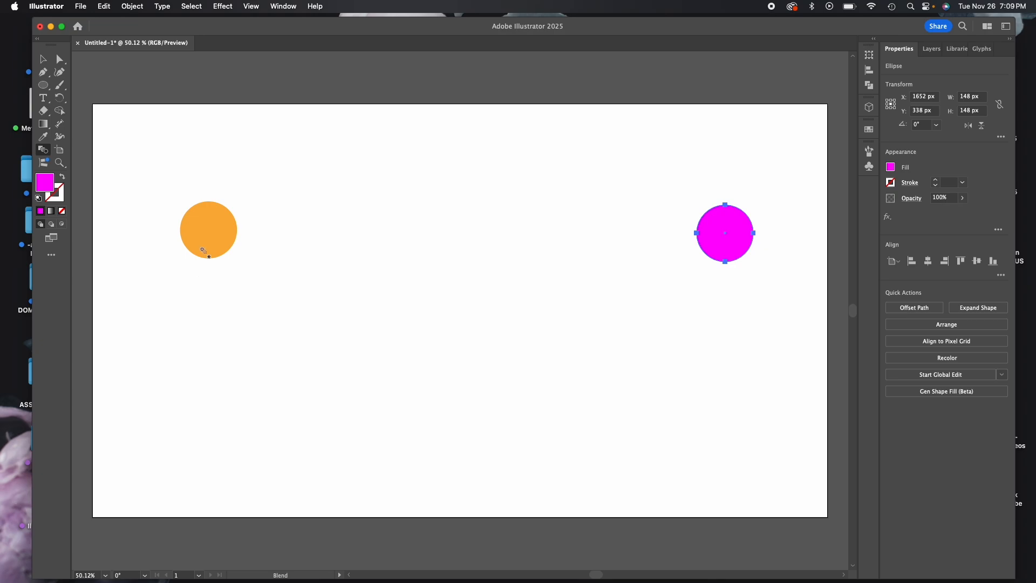
pyautogui.press('Return')
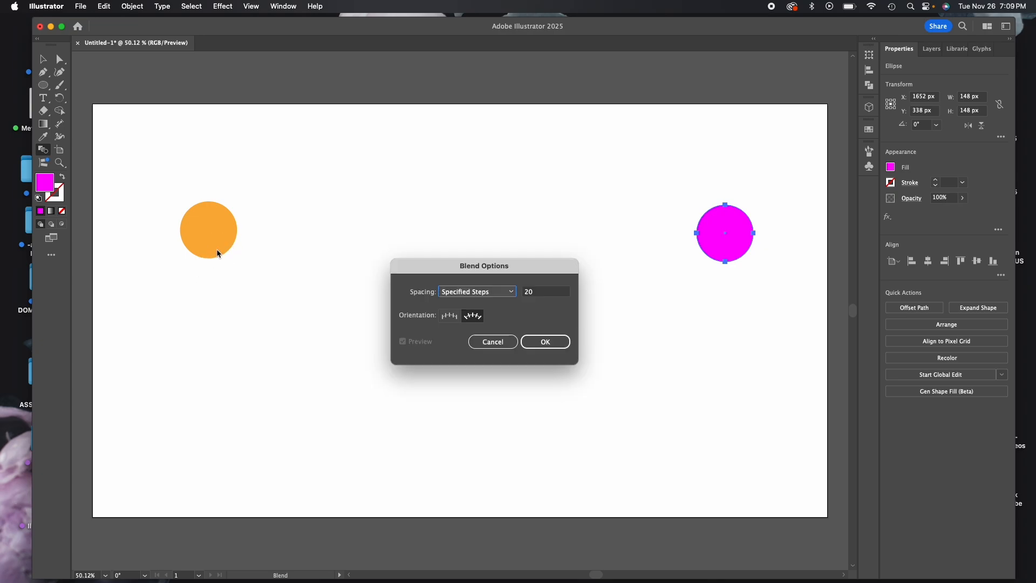
pyautogui.click(449, 292)
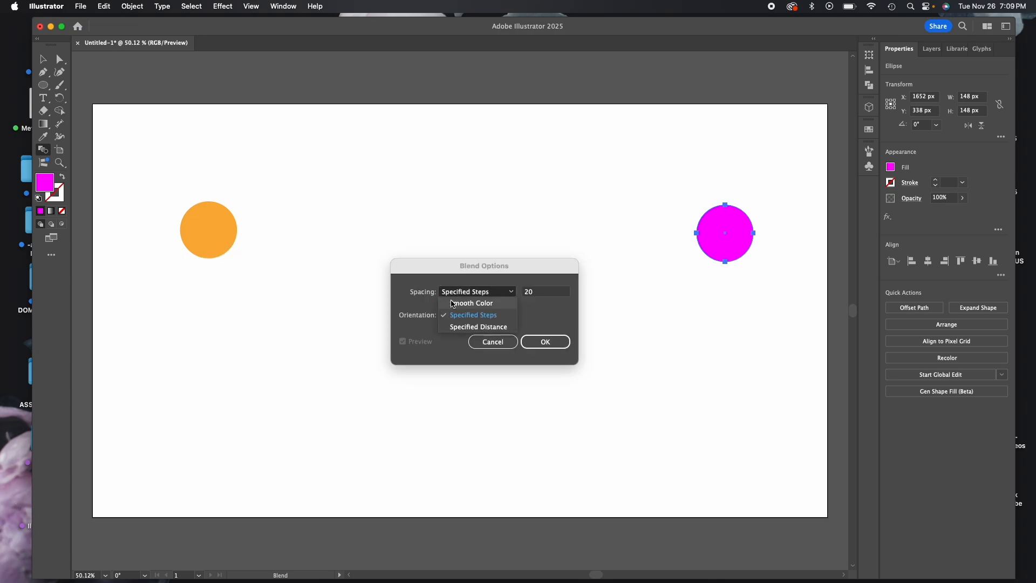
pyautogui.click(451, 303)
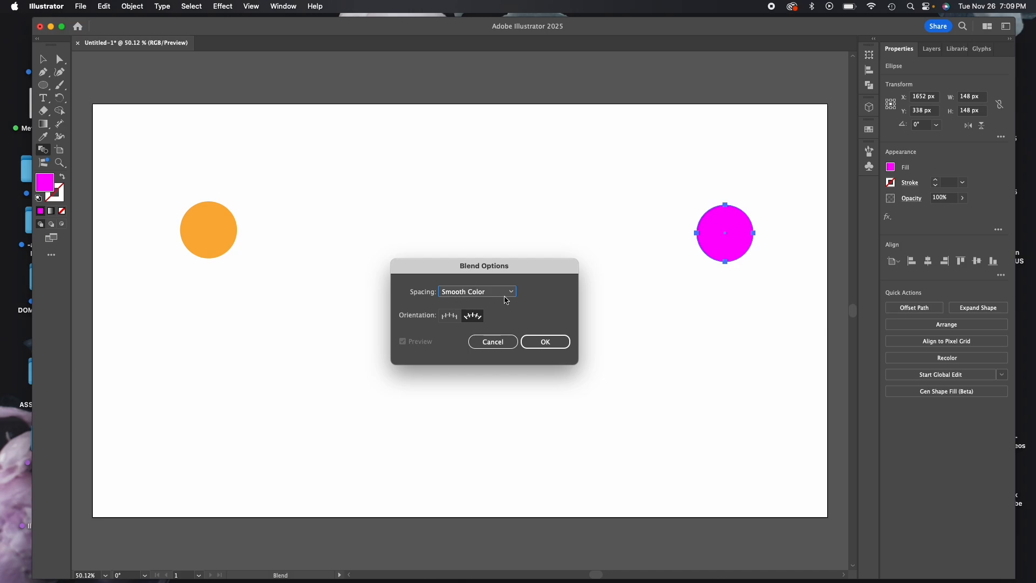
pyautogui.click(481, 292)
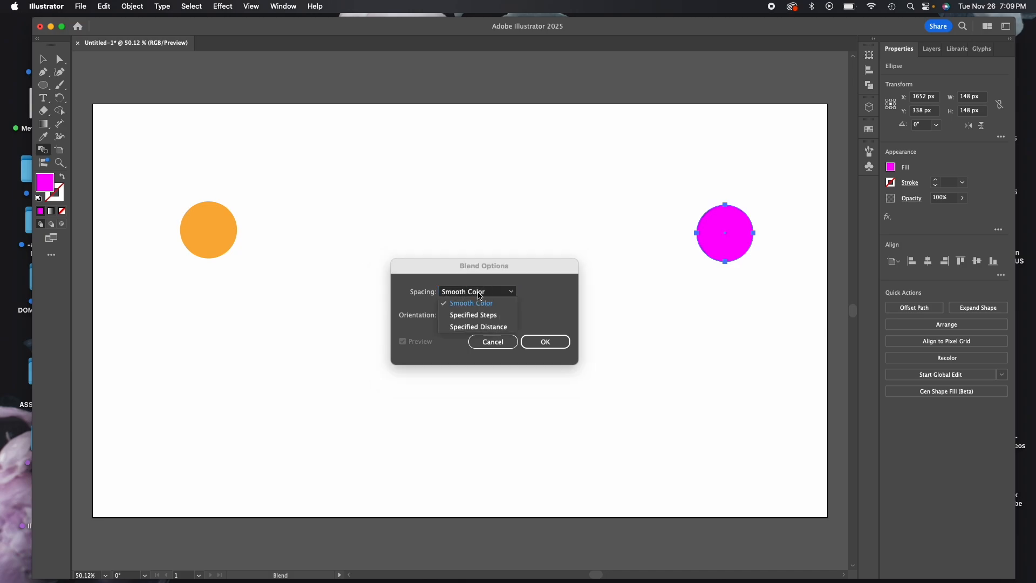
pyautogui.click(475, 296)
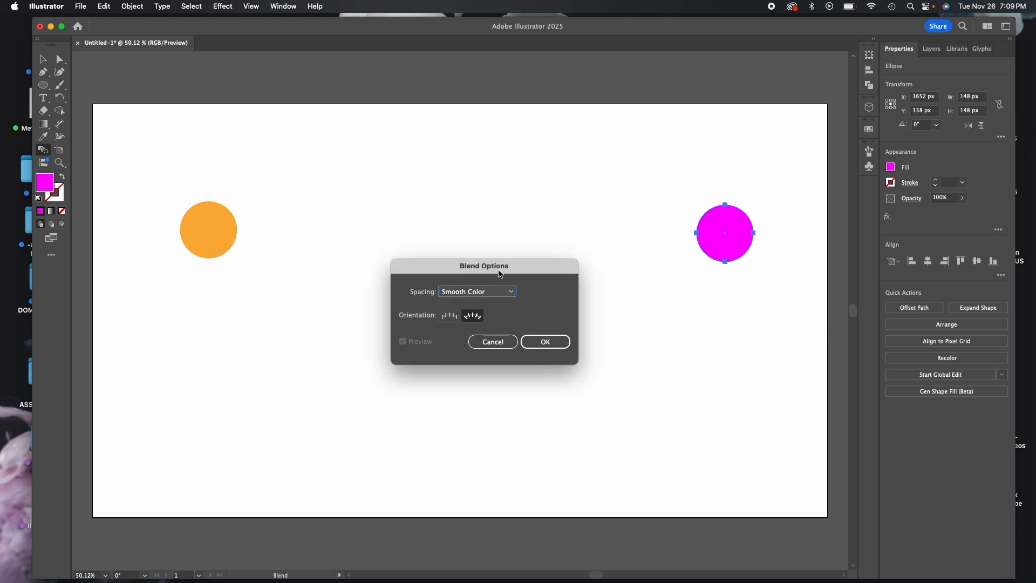
pyautogui.moveTo(501, 274); pyautogui.dragTo(492, 277)
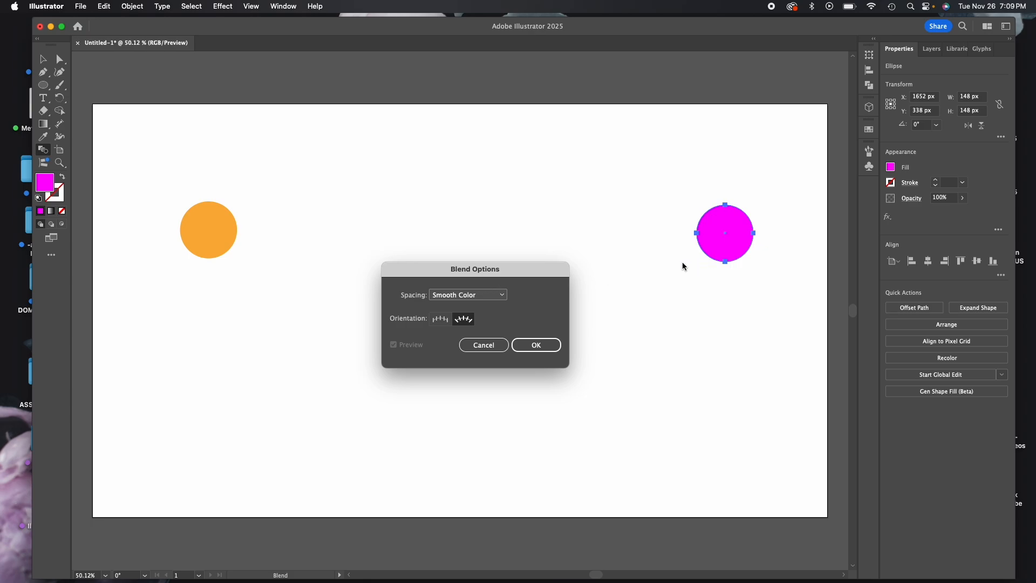
pyautogui.click(536, 345)
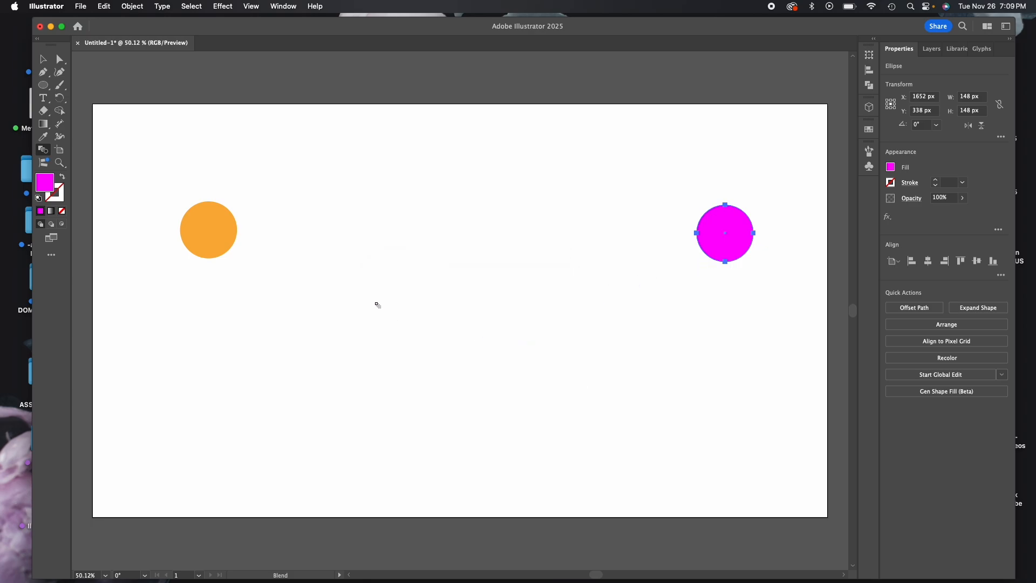
pyautogui.click(222, 241)
pyautogui.click(217, 247)
pyautogui.press('v')
pyautogui.click(280, 248)
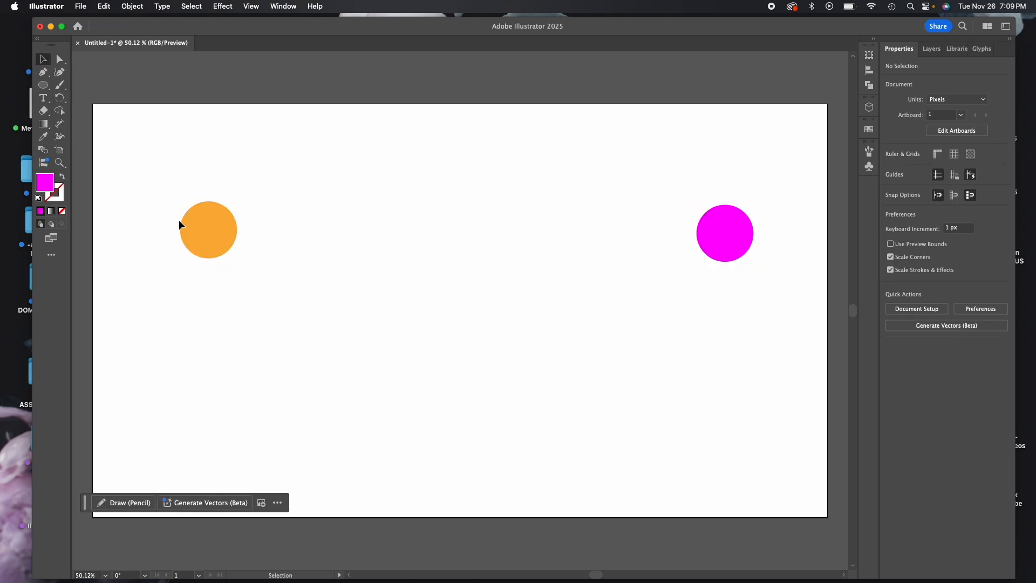
# Blend the orange circle into the magenta circle using Smooth Color spacing
pyautogui.click(207, 249)
pyautogui.click(44, 150)
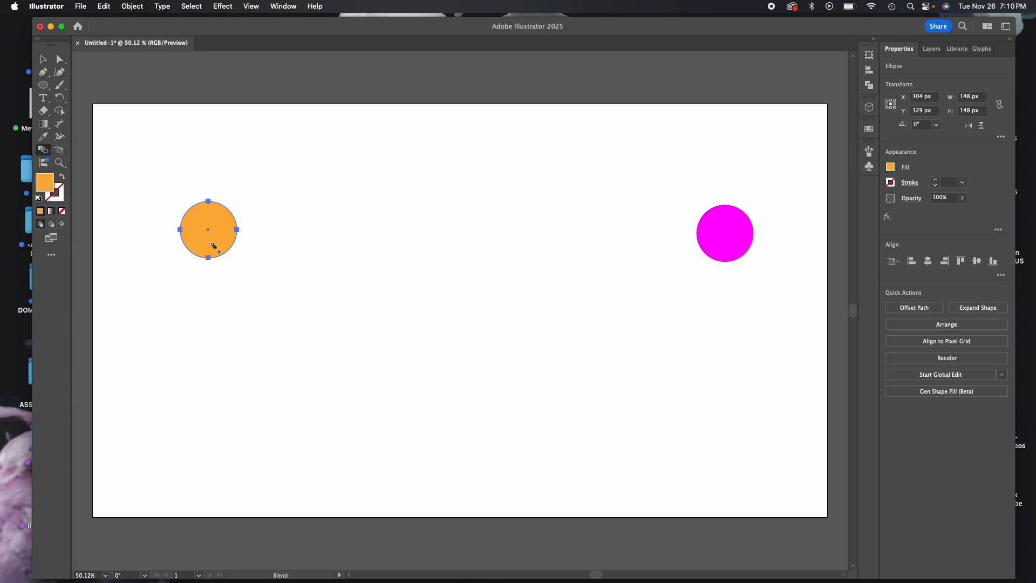
pyautogui.keyDown('alt'); pyautogui.click(213, 245); pyautogui.keyUp('alt')
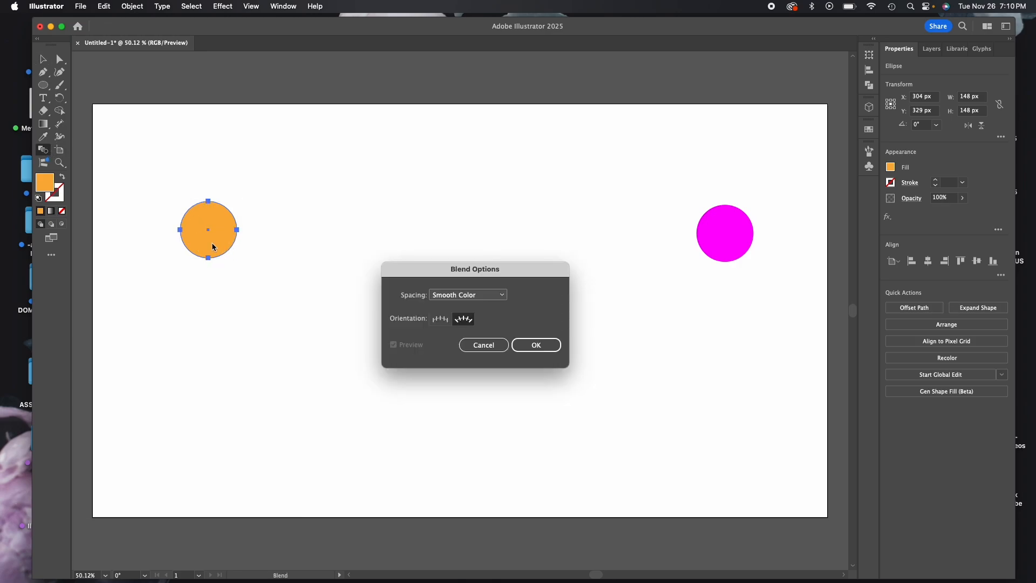
pyautogui.click(529, 345)
pyautogui.click(727, 253)
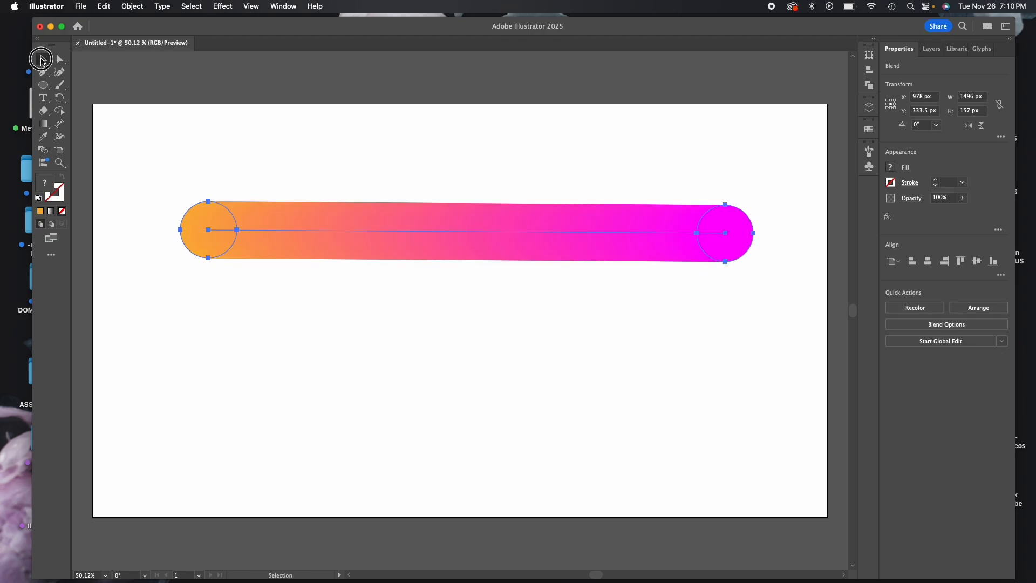
# Move the blend slightly left and down, and reposition the end points of its spine so it slopes downward towards the magenta end
pyautogui.press('v')
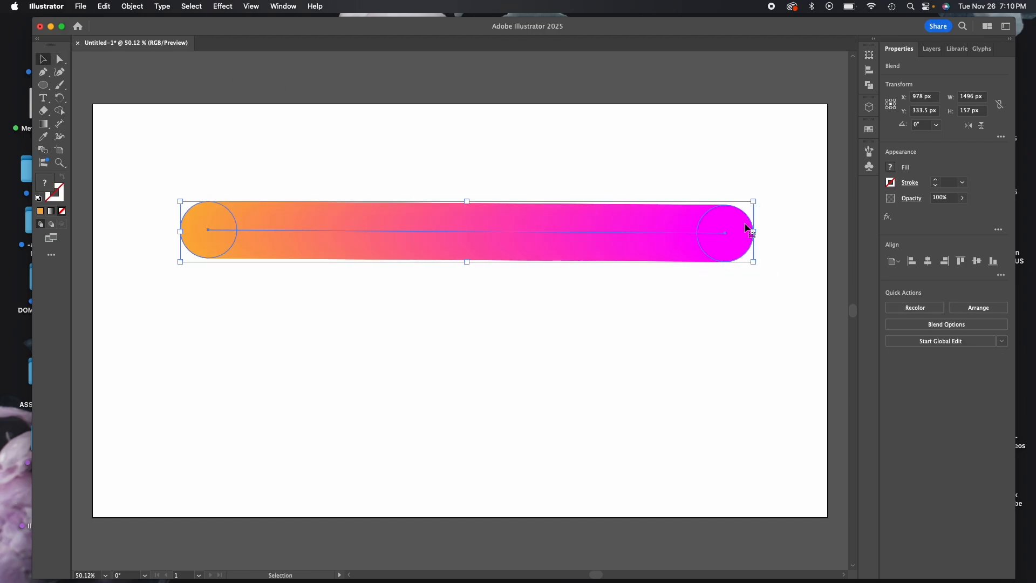
pyautogui.moveTo(725, 231); pyautogui.dragTo(705, 244)
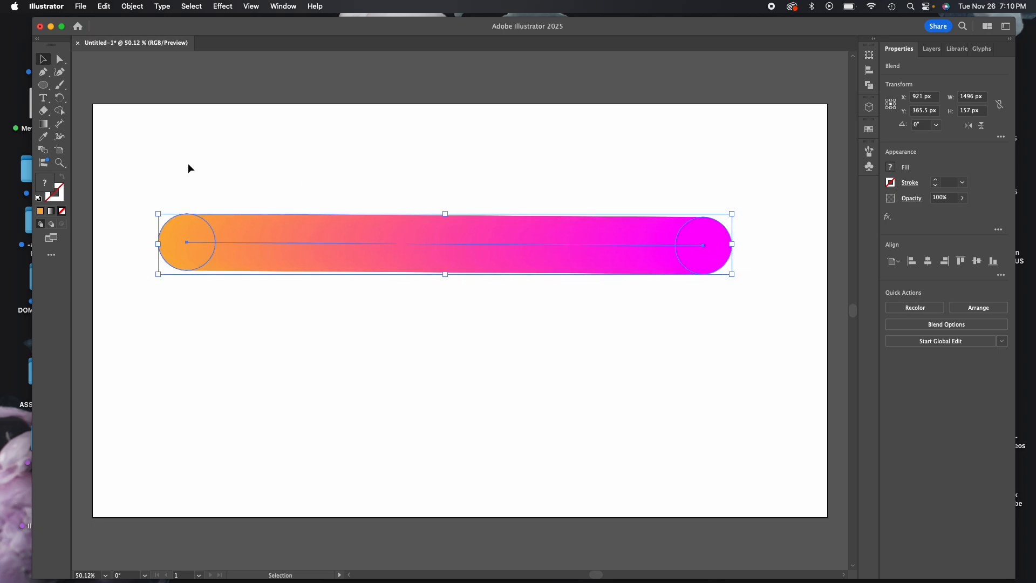
pyautogui.click(59, 59)
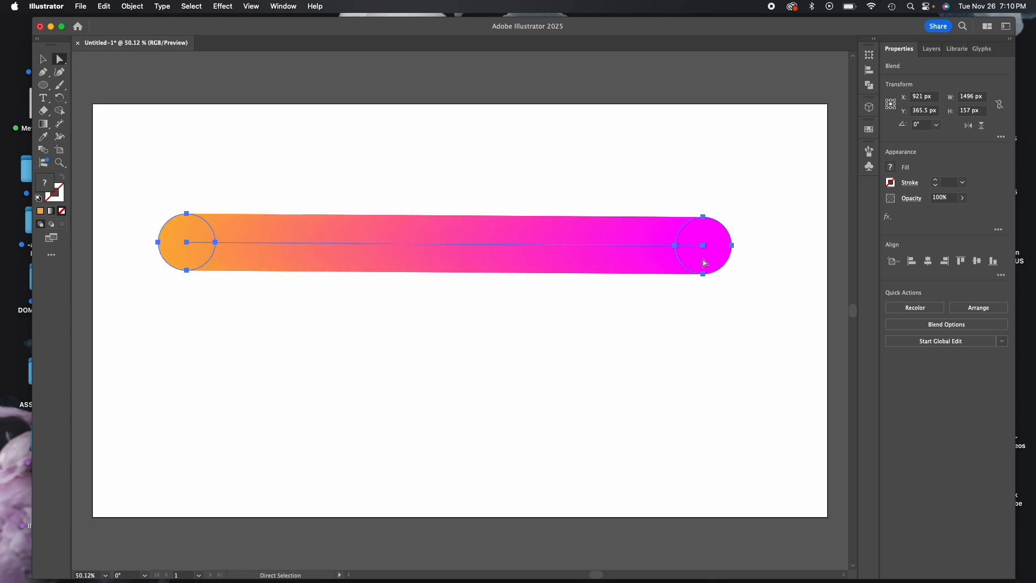
pyautogui.moveTo(701, 245); pyautogui.dragTo(700, 354)
pyautogui.click(705, 196)
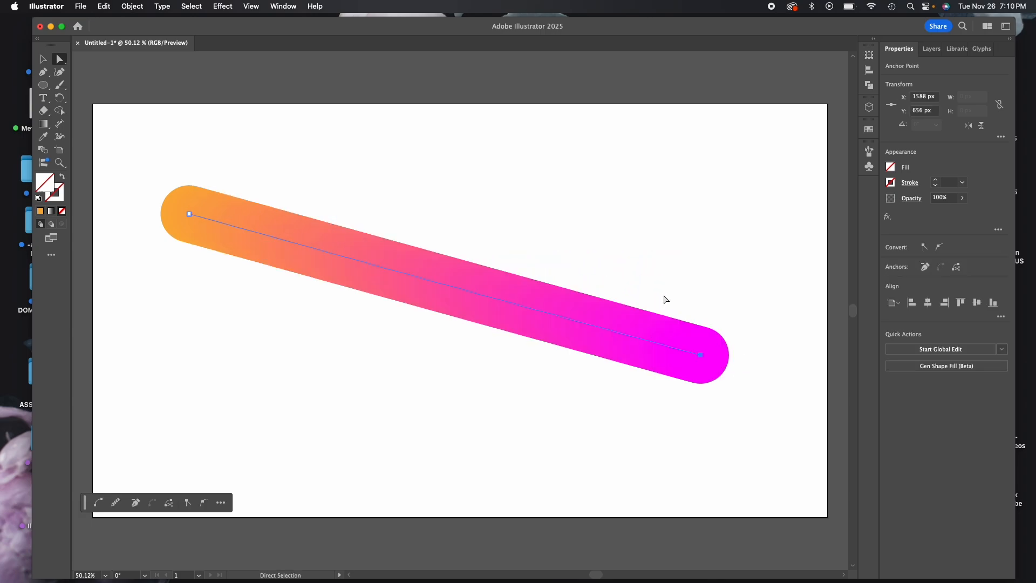
pyautogui.click(761, 319)
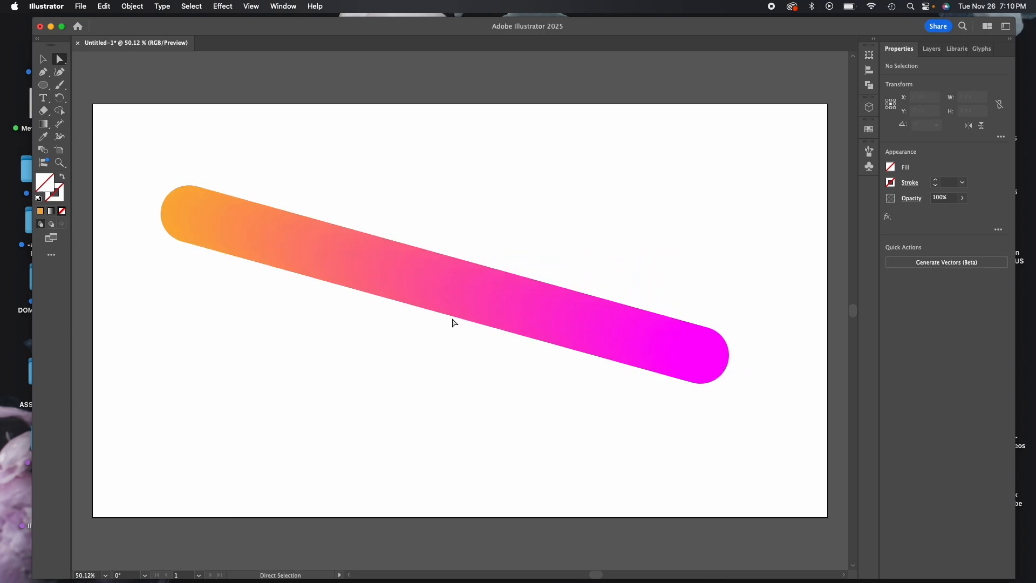
# Delete the entire orange-to-magenta circle blend from the artboard
pyautogui.click(43, 59)
pyautogui.moveTo(111, 138); pyautogui.dragTo(756, 411)
pyautogui.press('Delete')
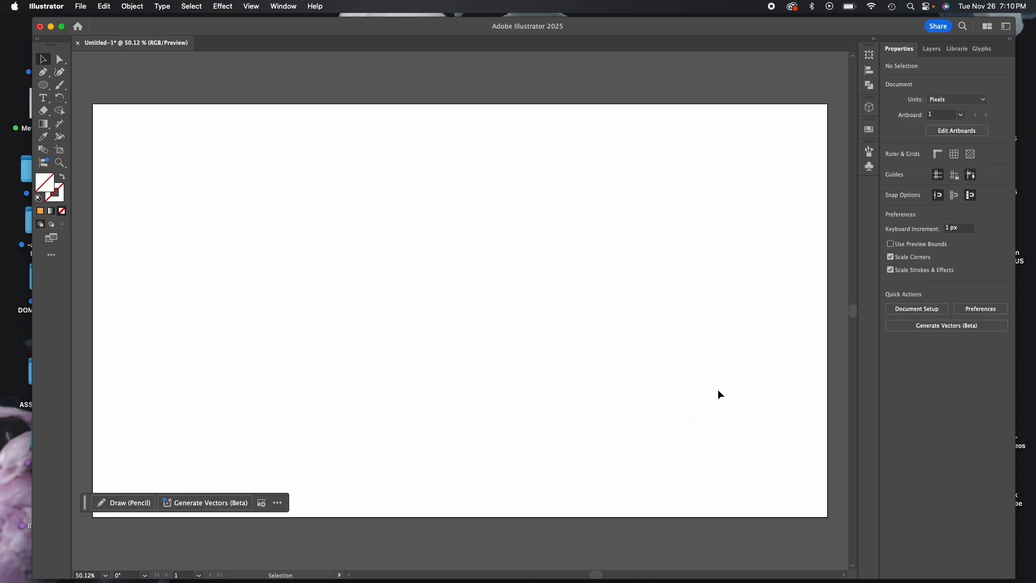
# Draw a circle about 169 px across without fill or stroke in the artboard's upper-left part and duplicate it to the upper-right part
pyautogui.click(42, 88)
pyautogui.click(42, 88)
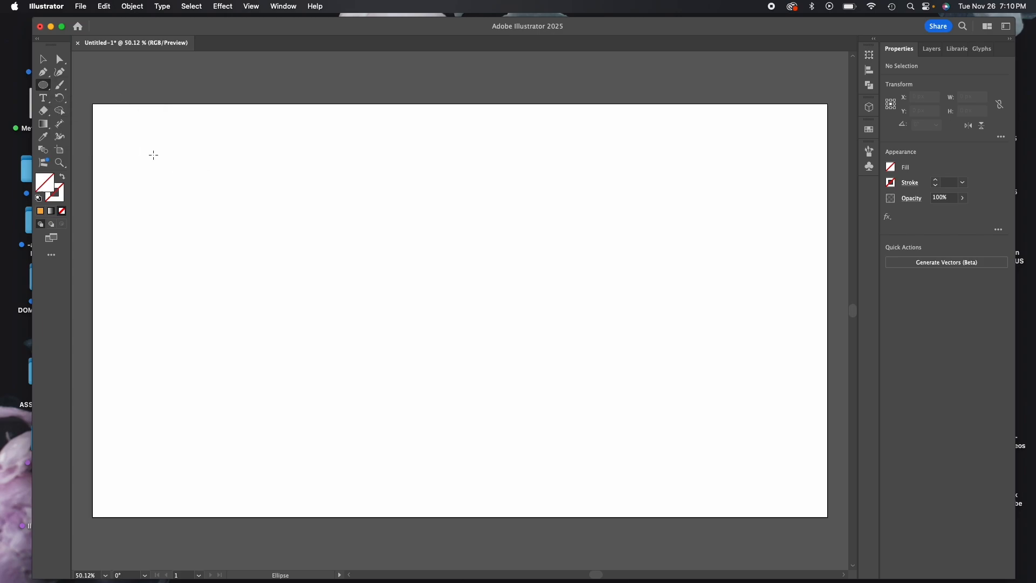
pyautogui.moveTo(161, 154); pyautogui.dragTo(226, 218)
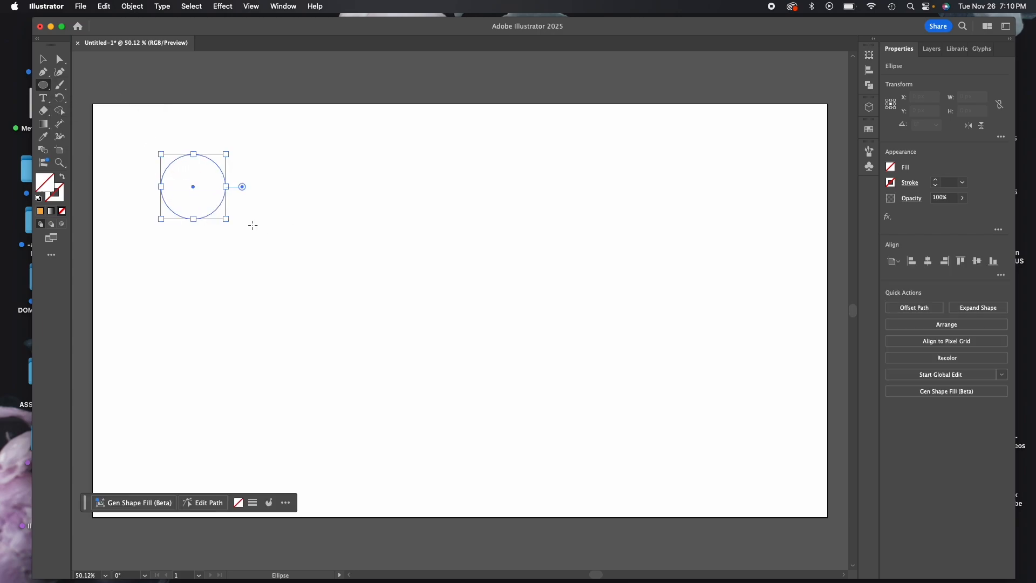
pyautogui.press('v')
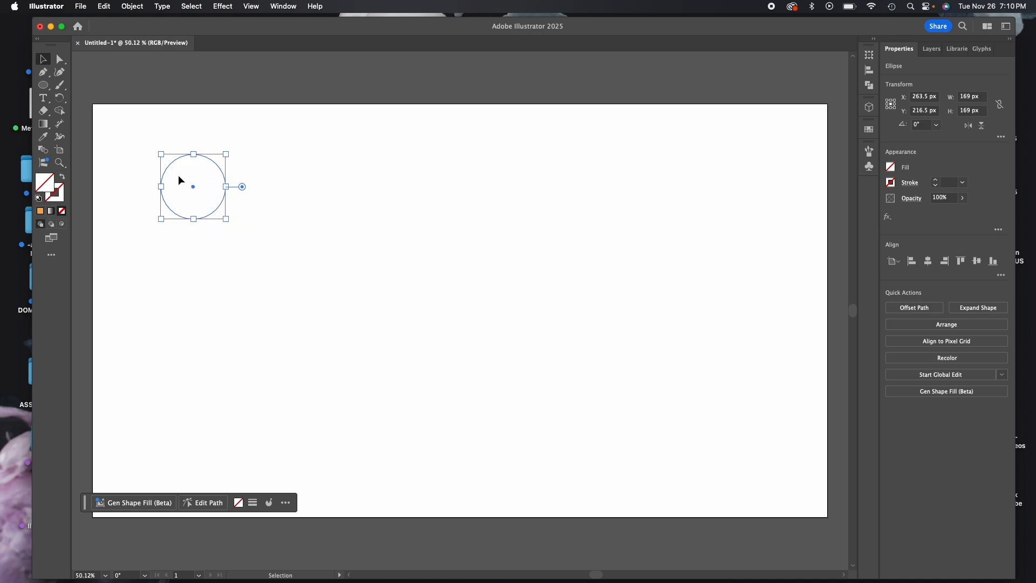
pyautogui.moveTo(193, 187); pyautogui.dragTo(656, 204)
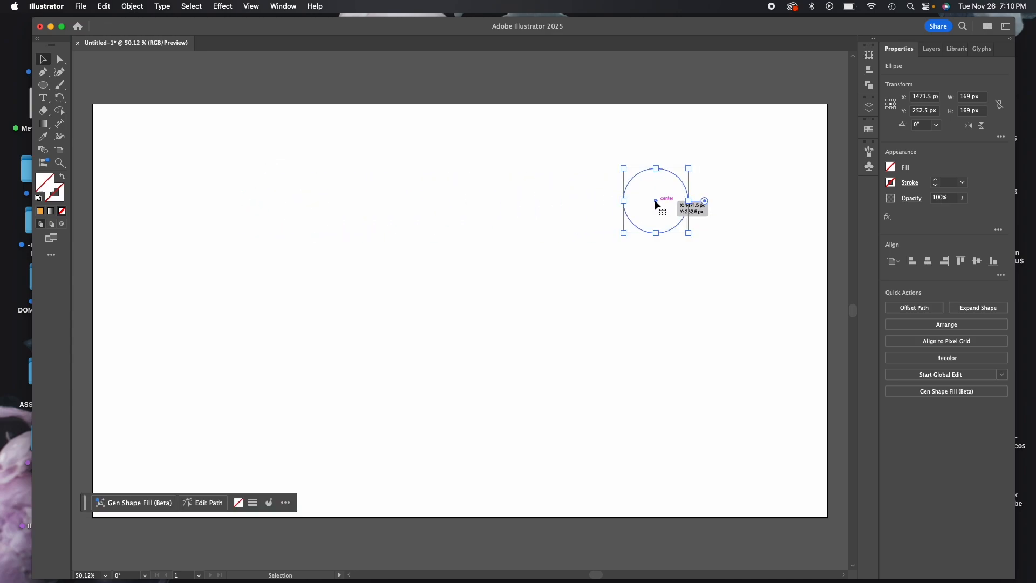
# Apply a black stroke to both the upper-right and the upper-left circle
pyautogui.click(890, 182)
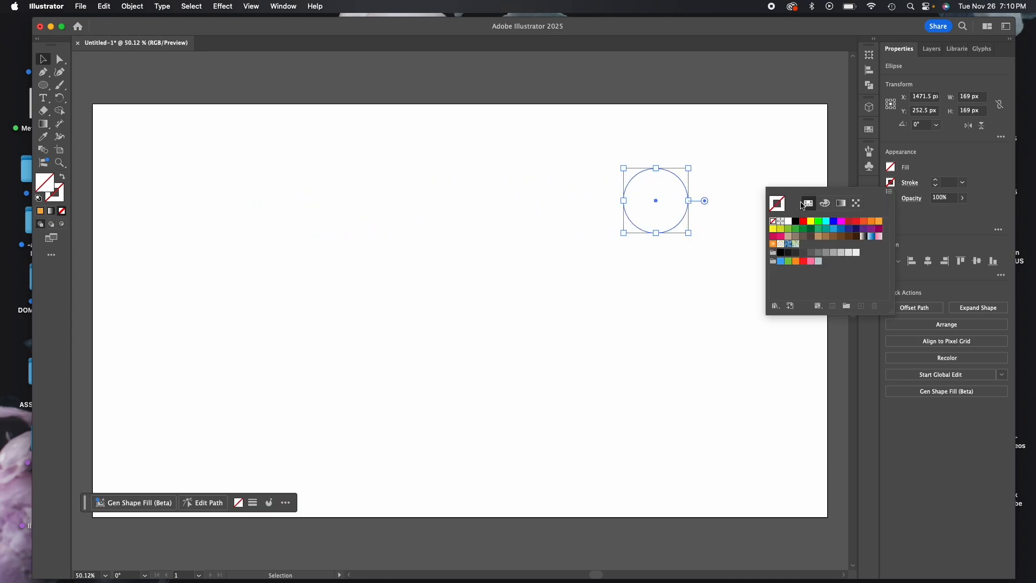
pyautogui.click(795, 221)
pyautogui.click(275, 205)
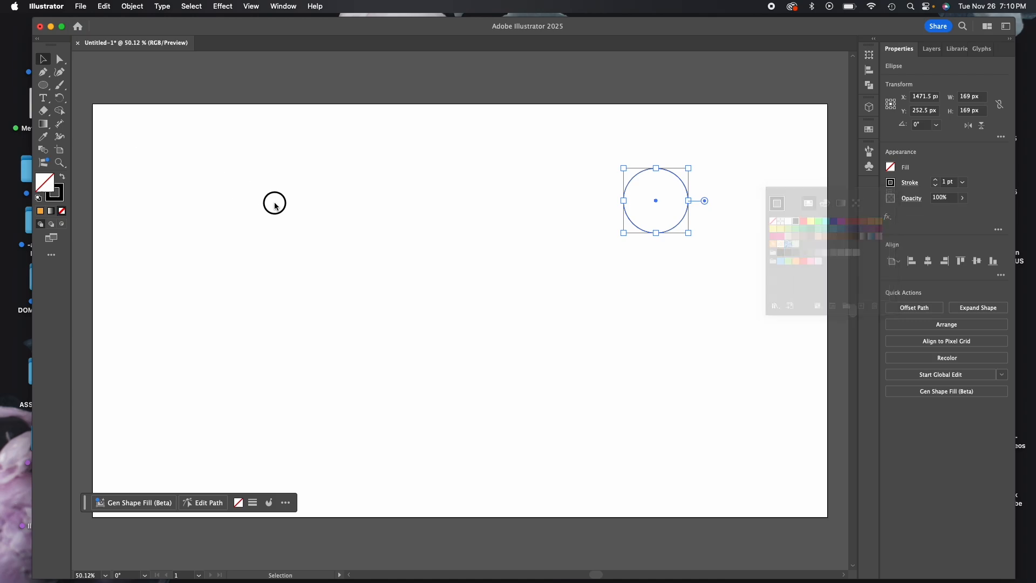
pyautogui.moveTo(168, 146)
pyautogui.mouseDown()
pyautogui.moveTo(352, 245)
pyautogui.moveTo(438, 317)
pyautogui.mouseUp()
pyautogui.click(891, 183)
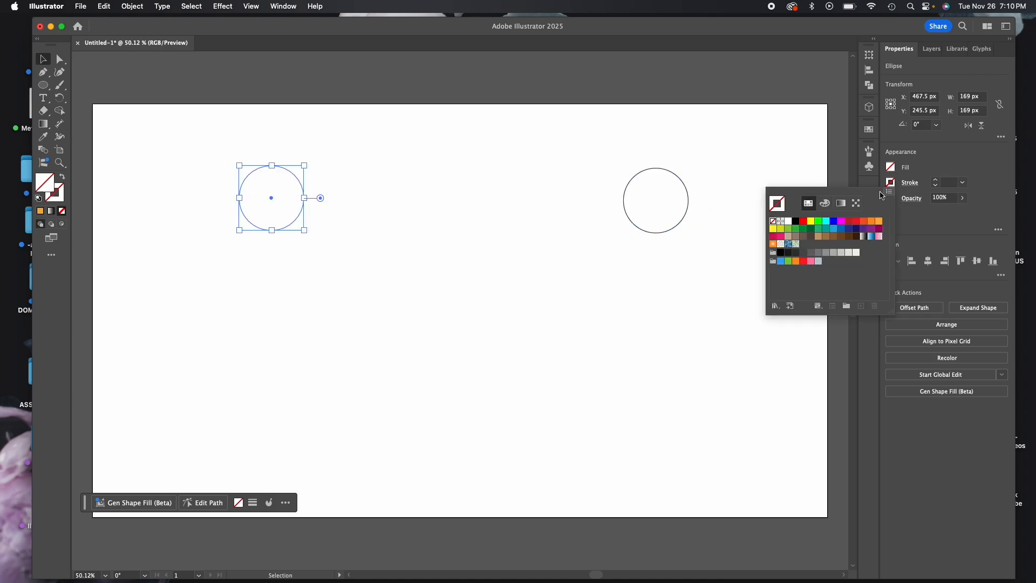
pyautogui.click(796, 221)
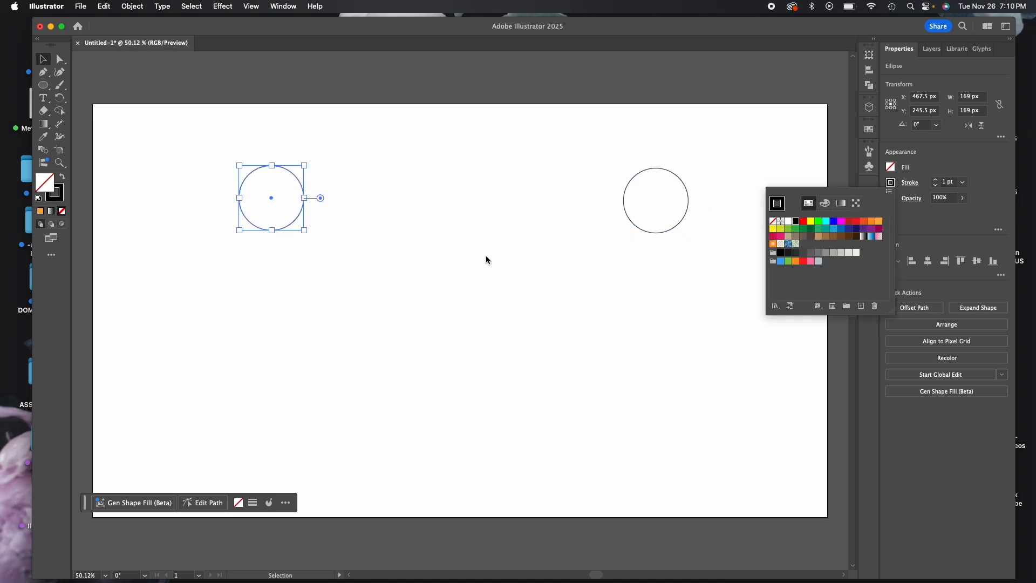
# Duplicate the outlined circles to the lower-left and lower-right parts of the artboard, making four circles in all
pyautogui.click(399, 199)
pyautogui.click(653, 234)
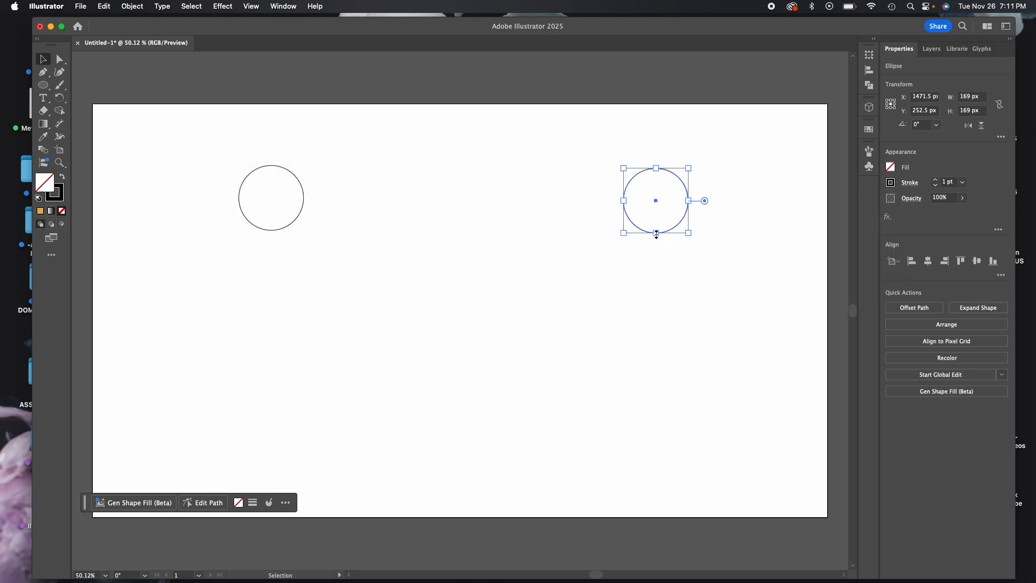
pyautogui.moveTo(672, 232); pyautogui.dragTo(693, 433)
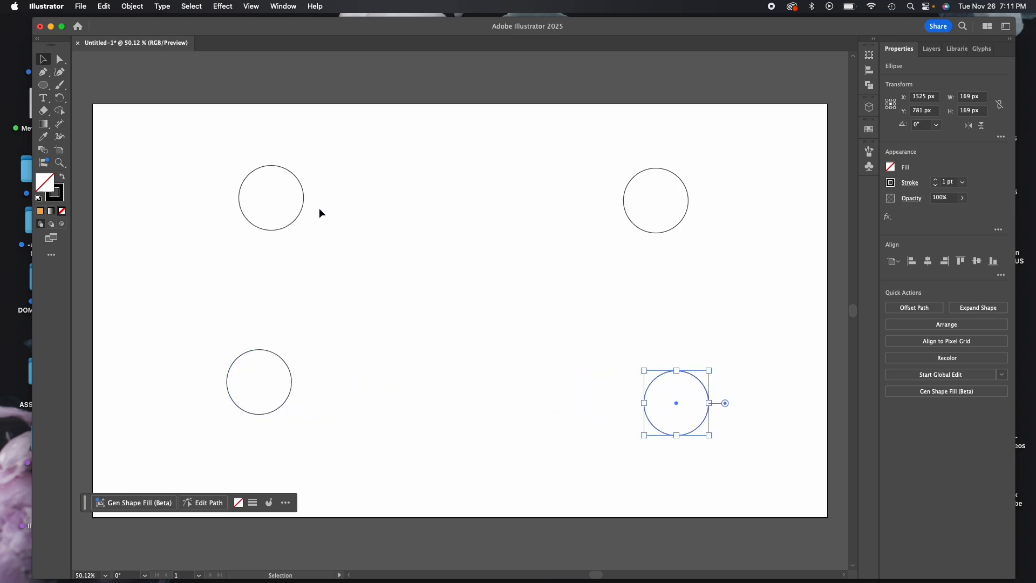
# Fill the upper-left circle with magenta and the upper-right circle with dark red
pyautogui.click(300, 205)
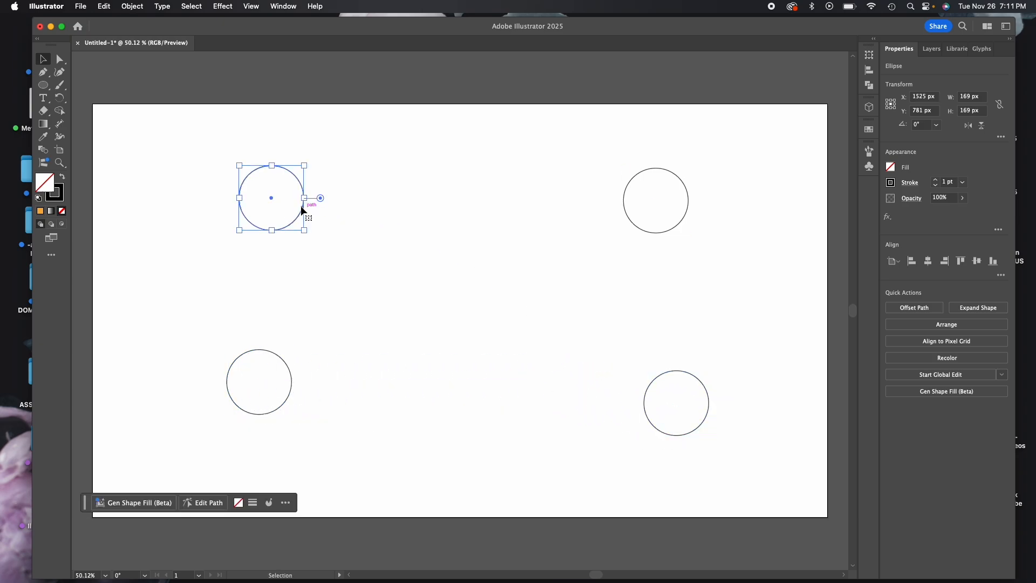
pyautogui.click(890, 169)
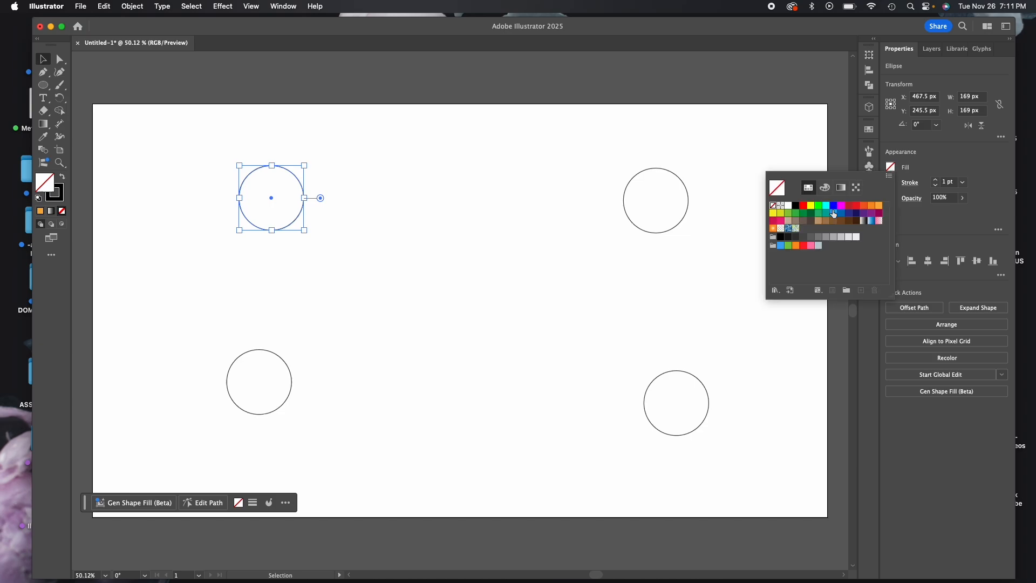
pyautogui.click(840, 206)
pyautogui.click(730, 211)
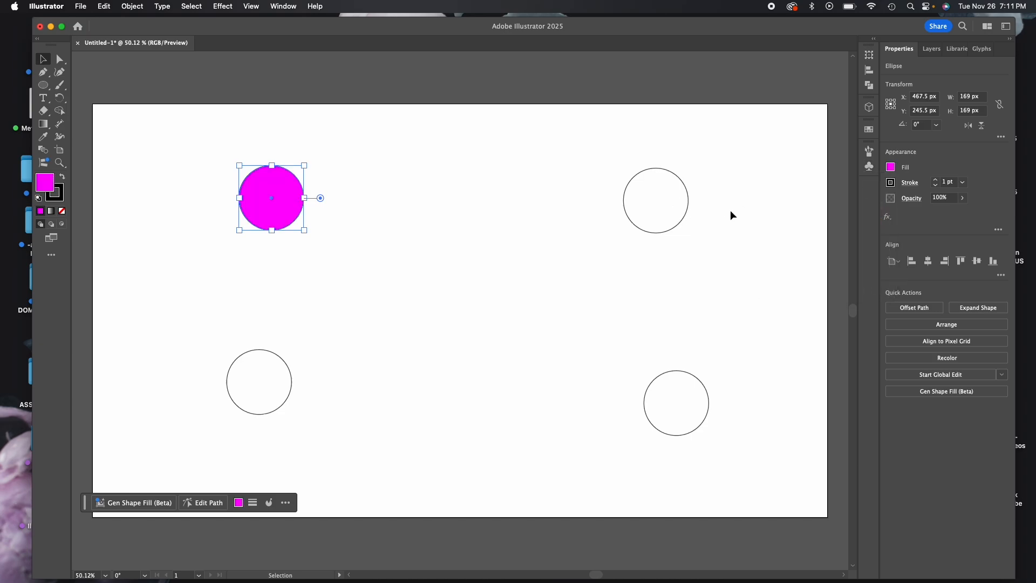
pyautogui.click(686, 217)
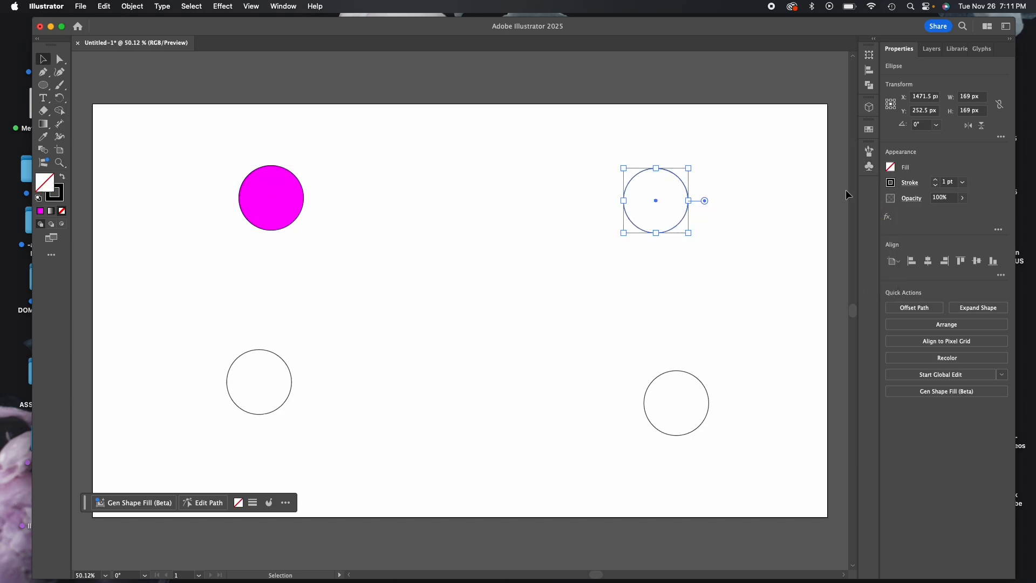
pyautogui.click(890, 170)
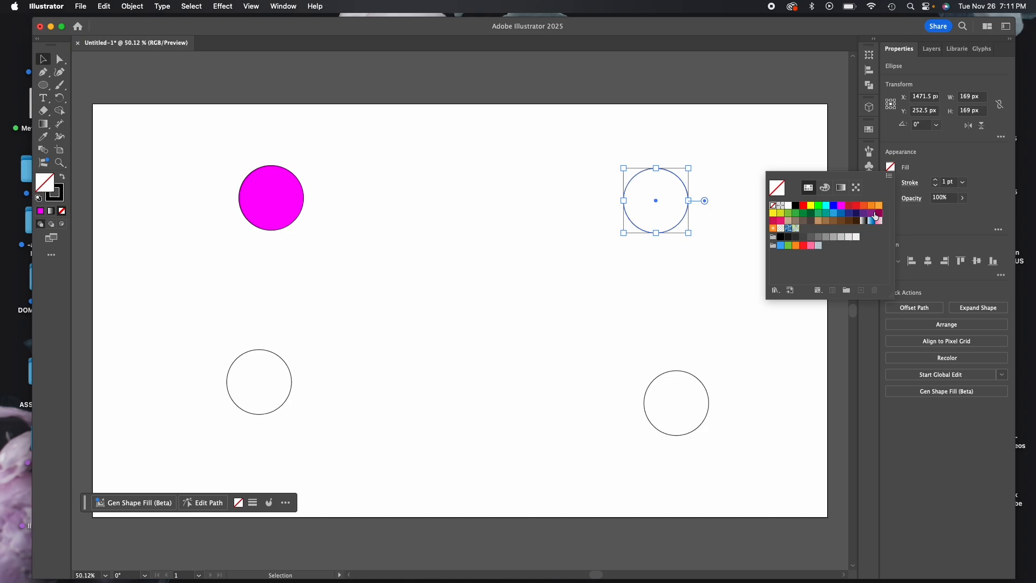
pyautogui.click(848, 206)
pyautogui.click(681, 371)
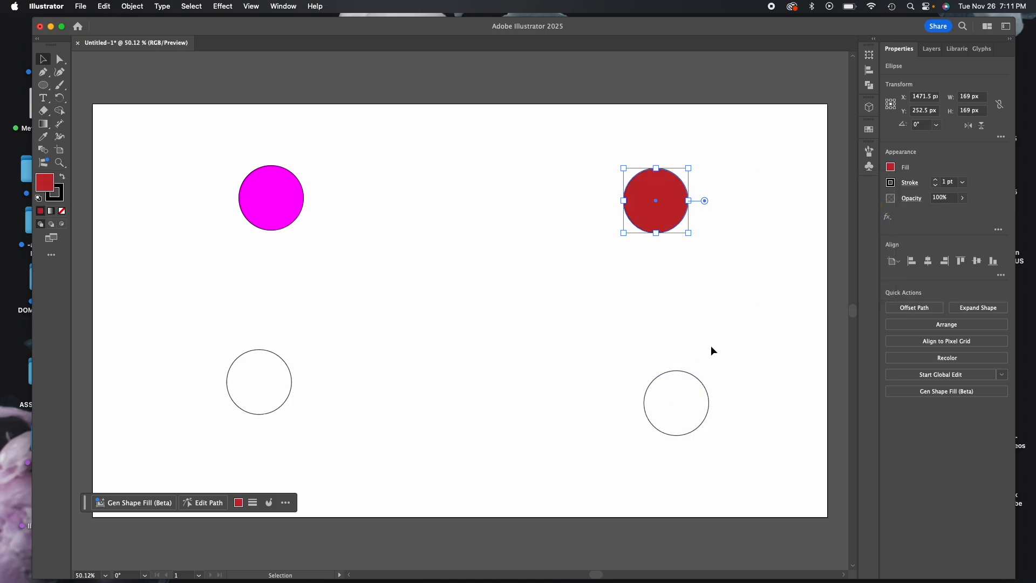
# Fill the lower-right circle with yellow and the lower-left circle with white
pyautogui.click(691, 377)
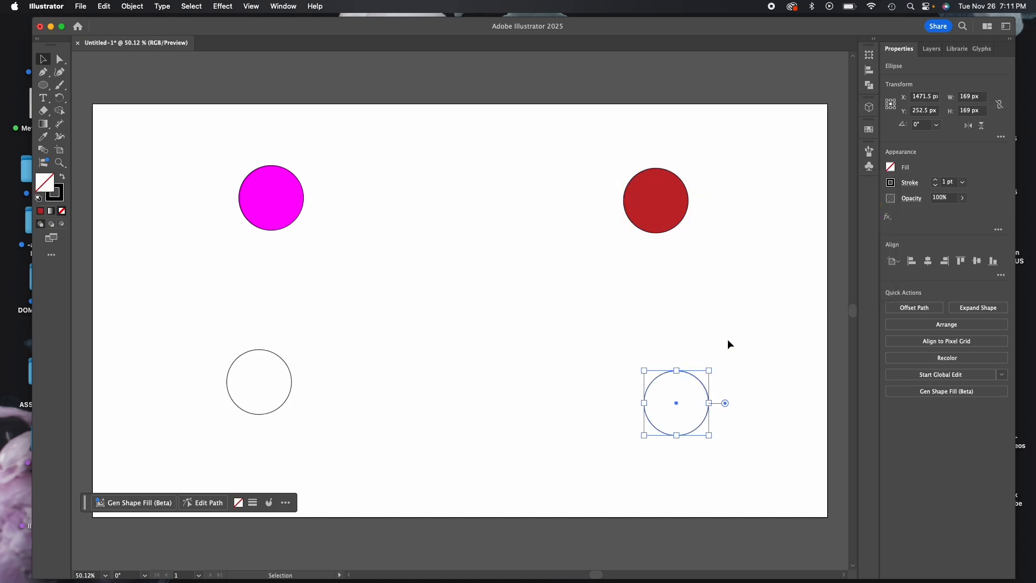
pyautogui.click(890, 169)
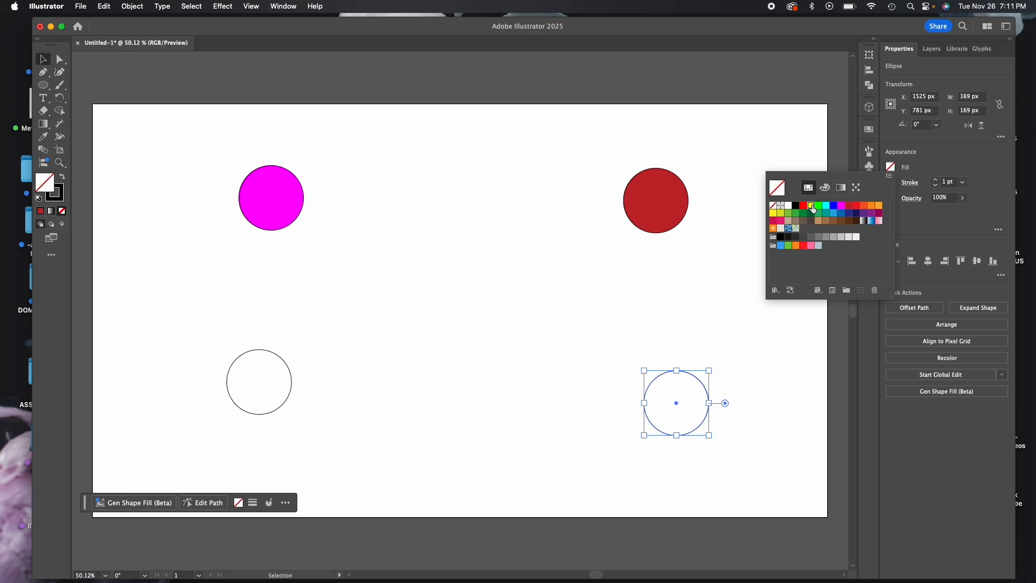
pyautogui.click(810, 205)
pyautogui.click(272, 336)
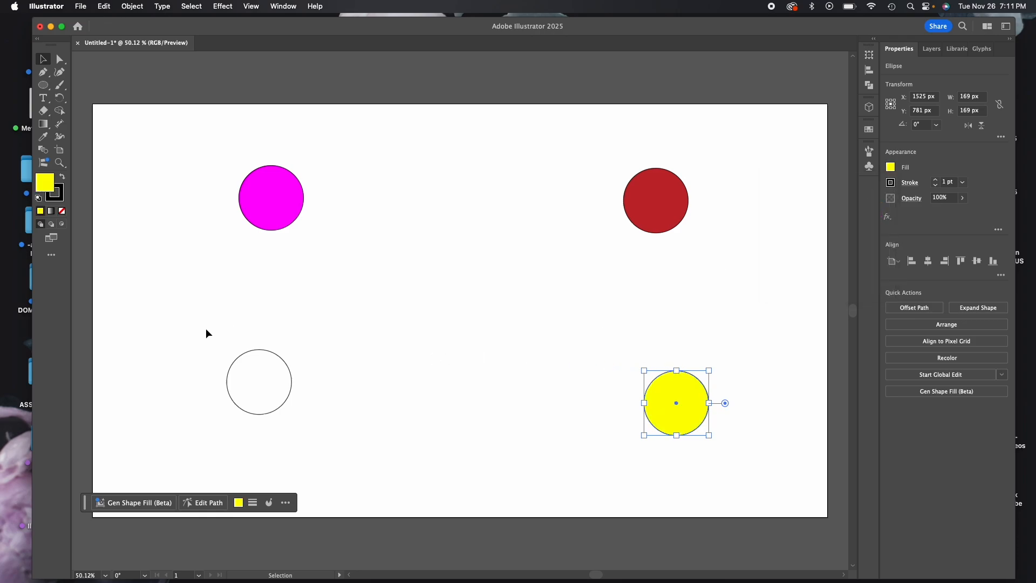
pyautogui.moveTo(206, 329); pyautogui.dragTo(339, 435)
pyautogui.click(891, 168)
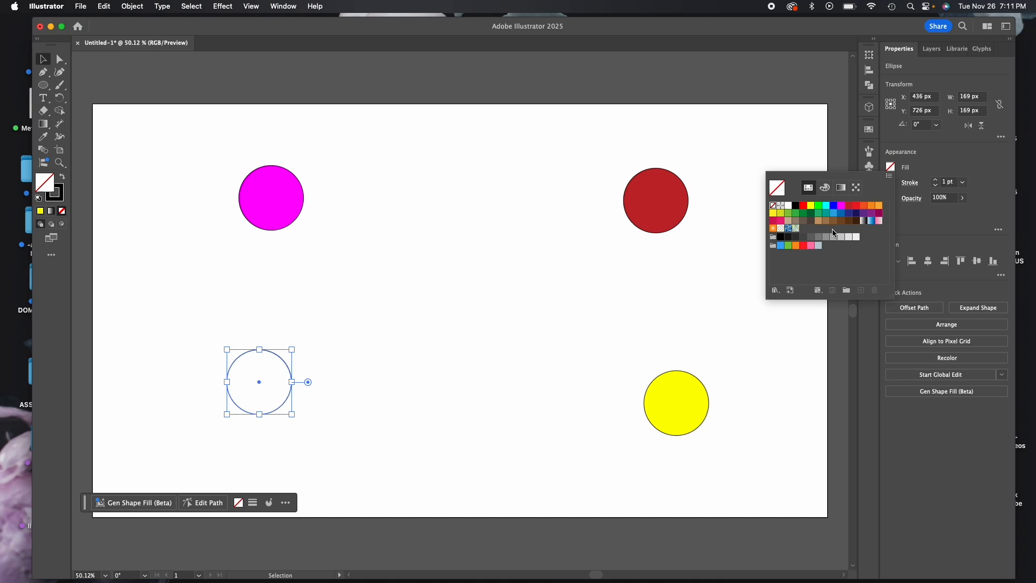
pyautogui.click(789, 205)
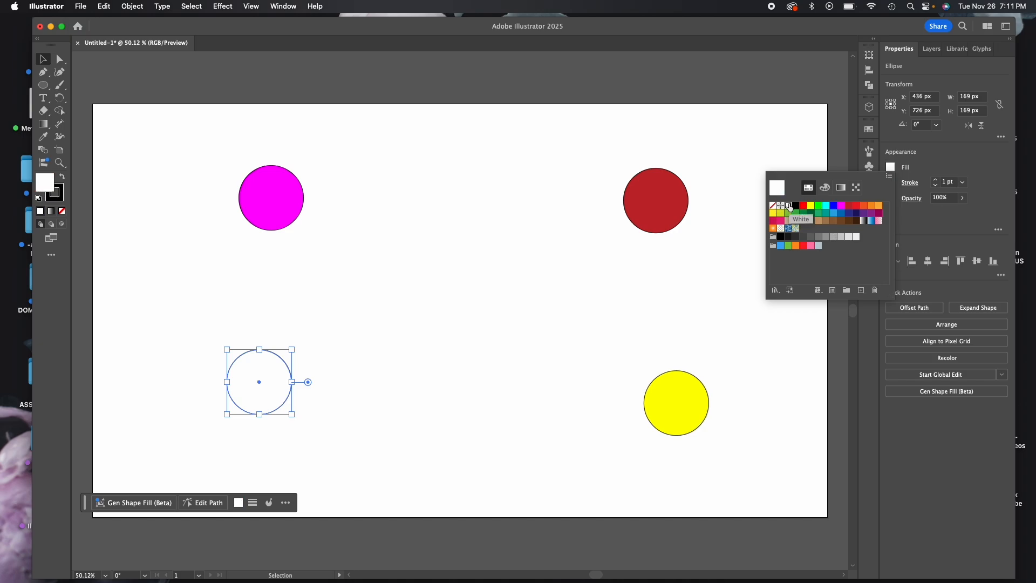
pyautogui.click(747, 173)
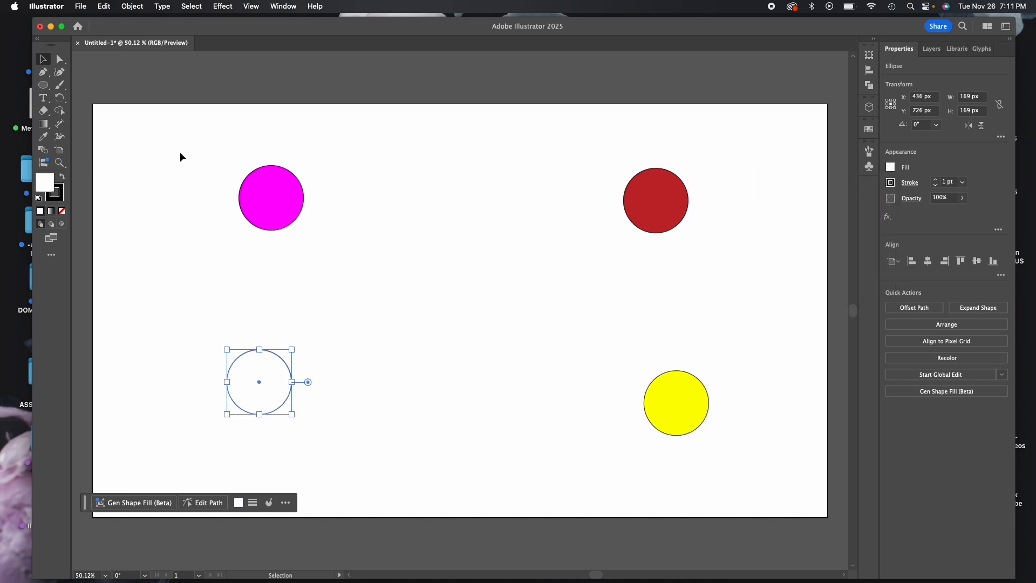
# Remove the stroke from all four circles
pyautogui.moveTo(181, 155); pyautogui.dragTo(761, 458)
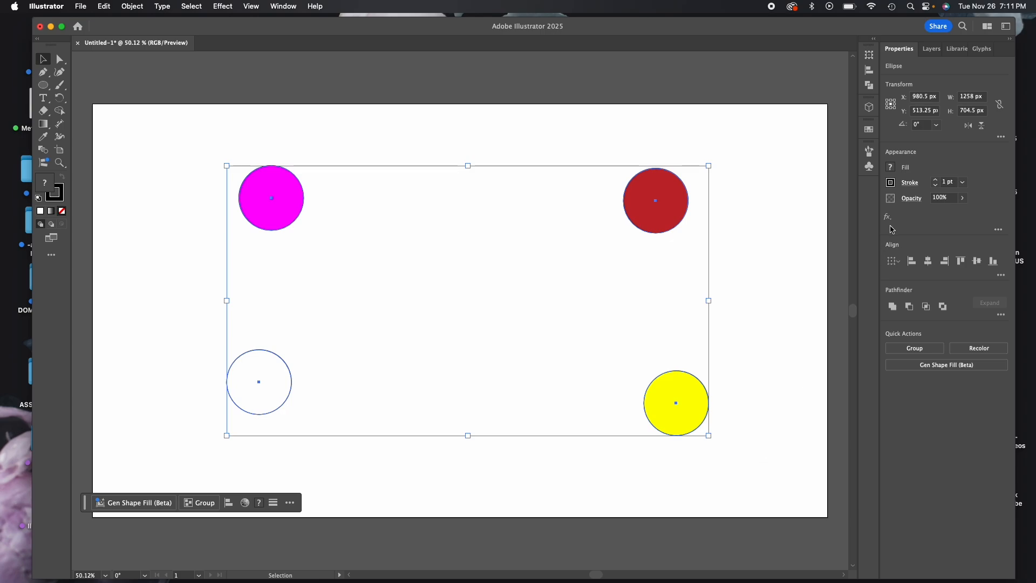
pyautogui.click(909, 183)
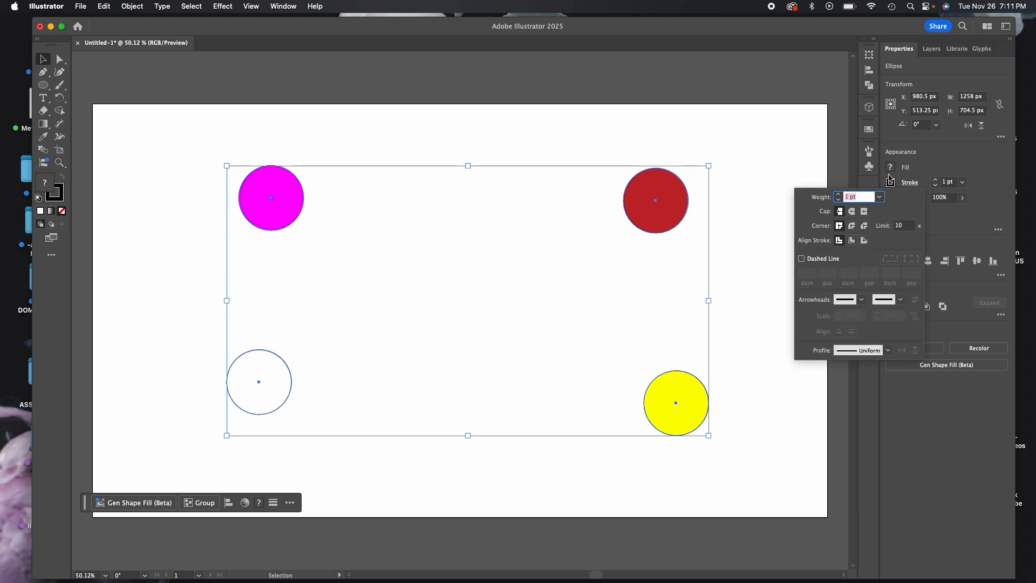
pyautogui.click(891, 181)
pyautogui.click(891, 182)
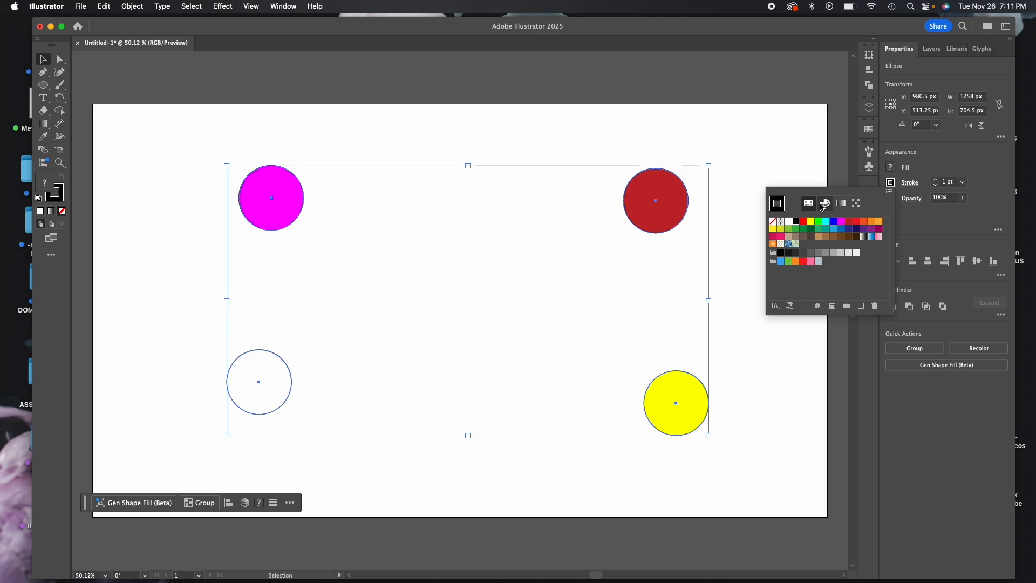
pyautogui.click(772, 221)
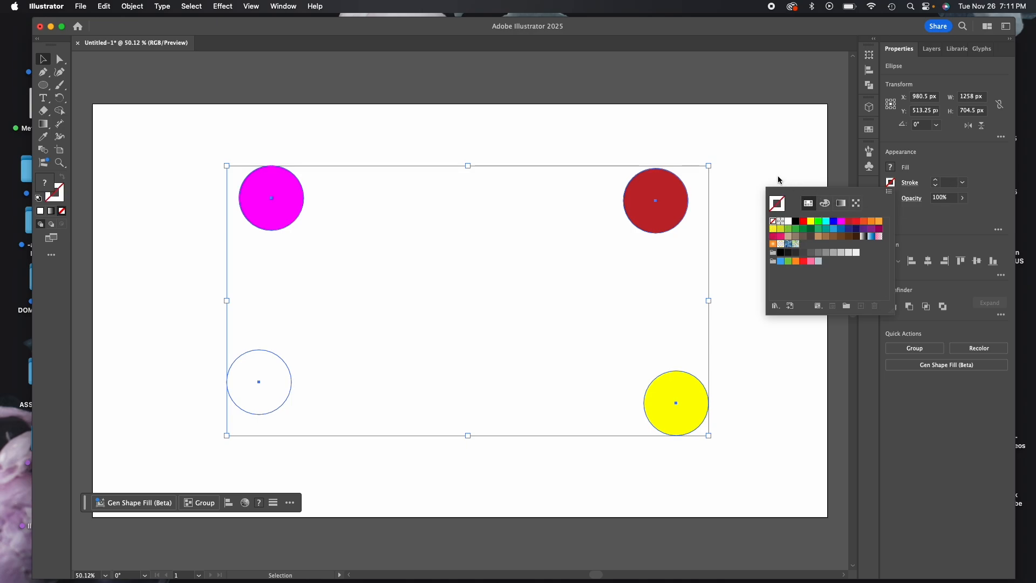
pyautogui.click(781, 172)
pyautogui.click(788, 200)
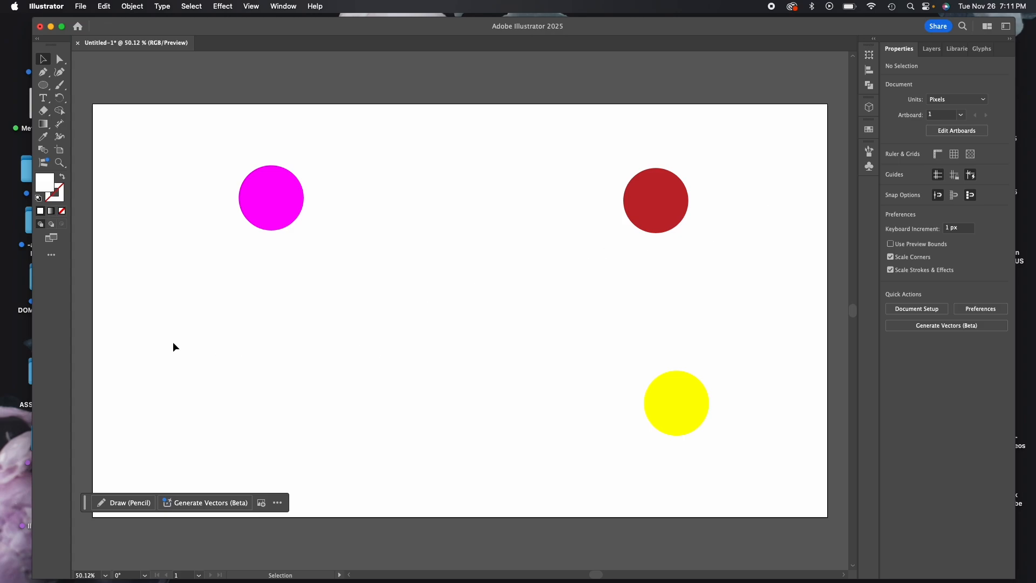
# Fill the white lower-left circle with light orange and deselect it
pyautogui.moveTo(200, 333); pyautogui.dragTo(386, 468)
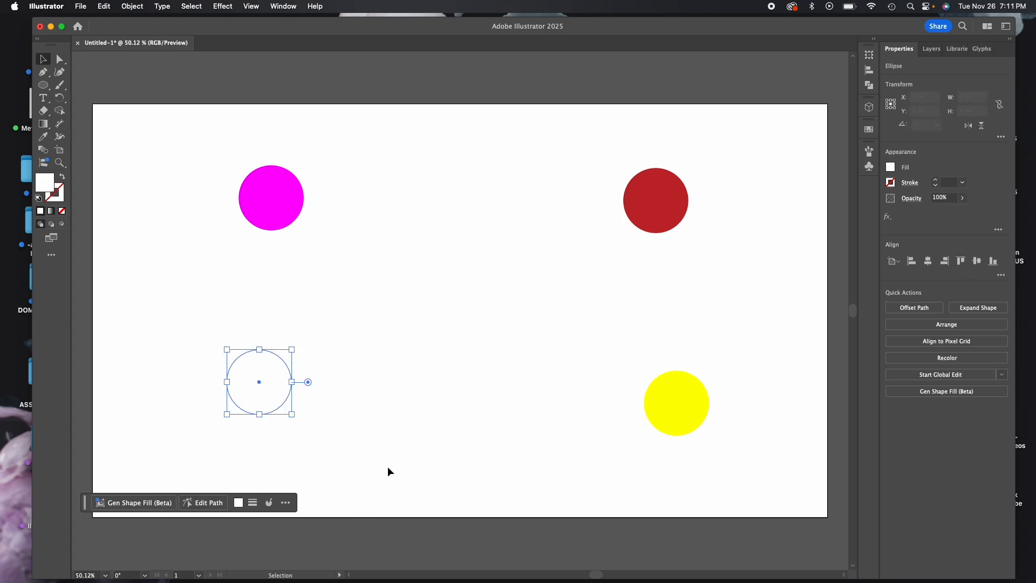
pyautogui.click(891, 167)
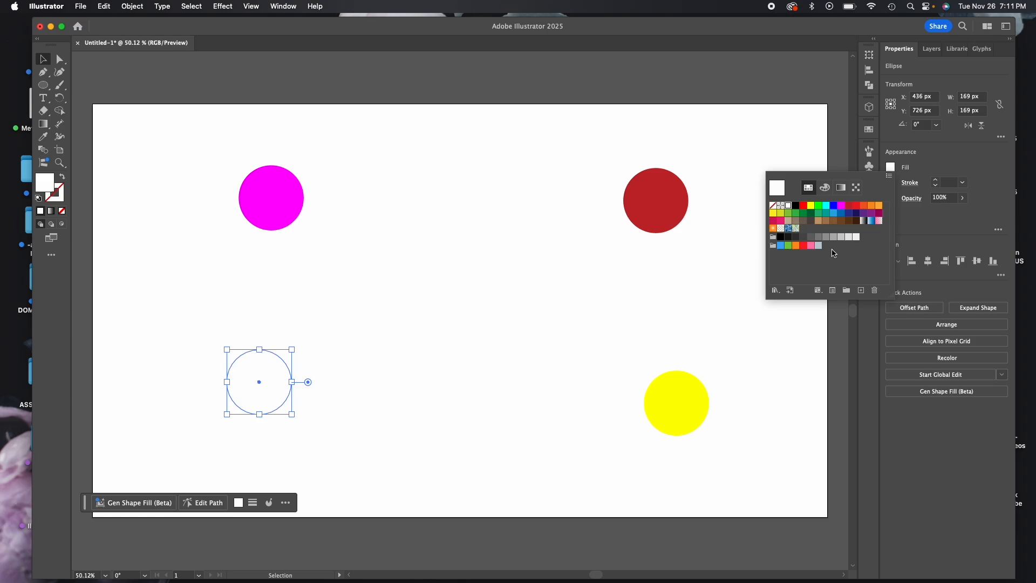
pyautogui.click(879, 205)
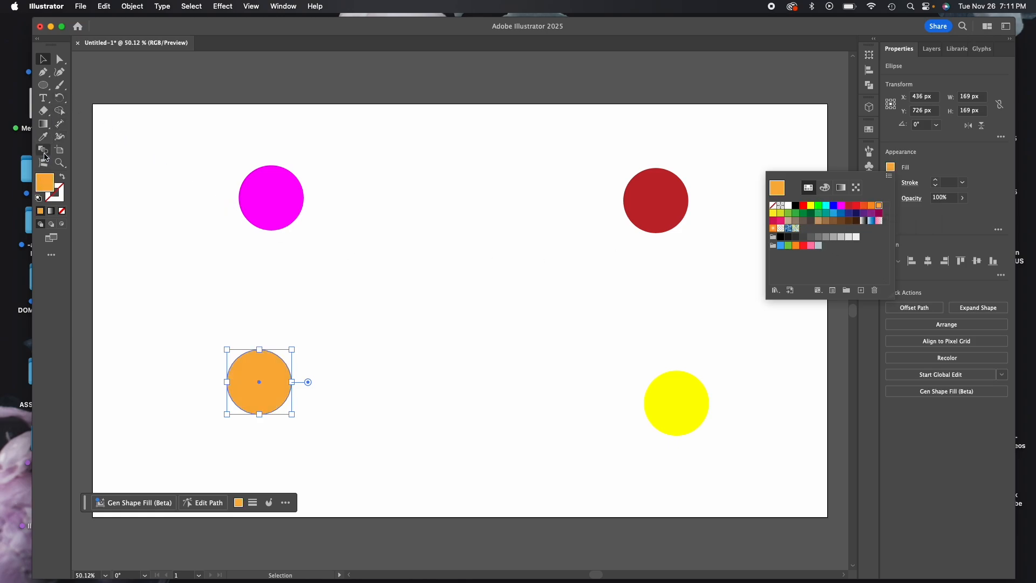
pyautogui.click(110, 155)
pyautogui.click(105, 161)
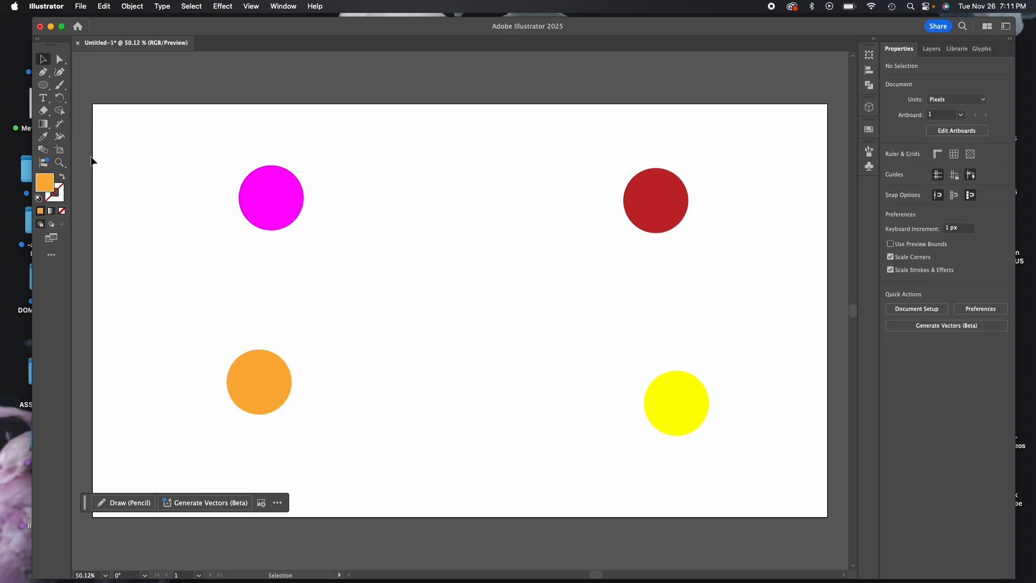
# Blend the magenta, dark red, orange and yellow circles in that order using Smooth Color spacing, and deselect the result
pyautogui.click(42, 151)
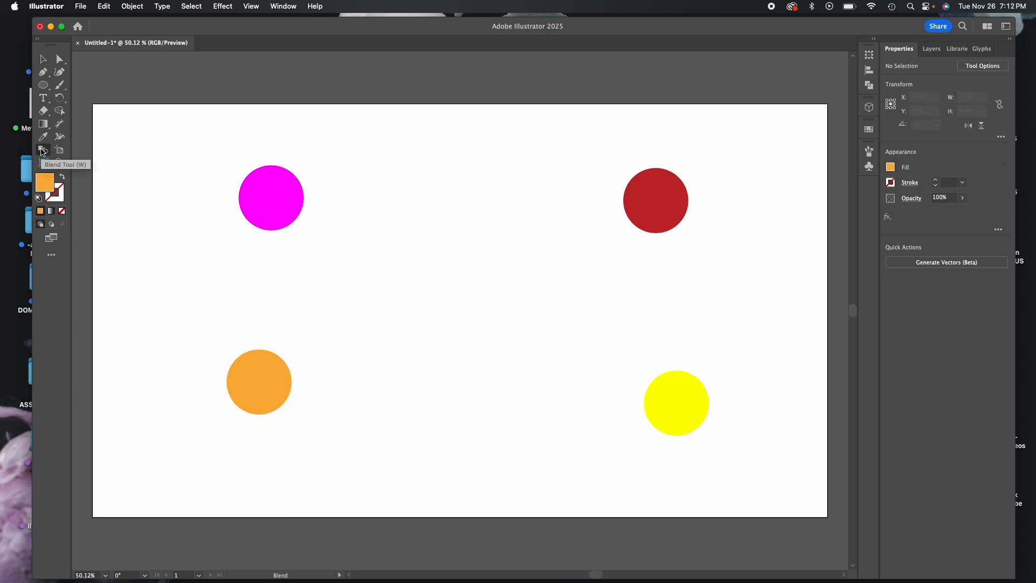
pyautogui.doubleClick(43, 151)
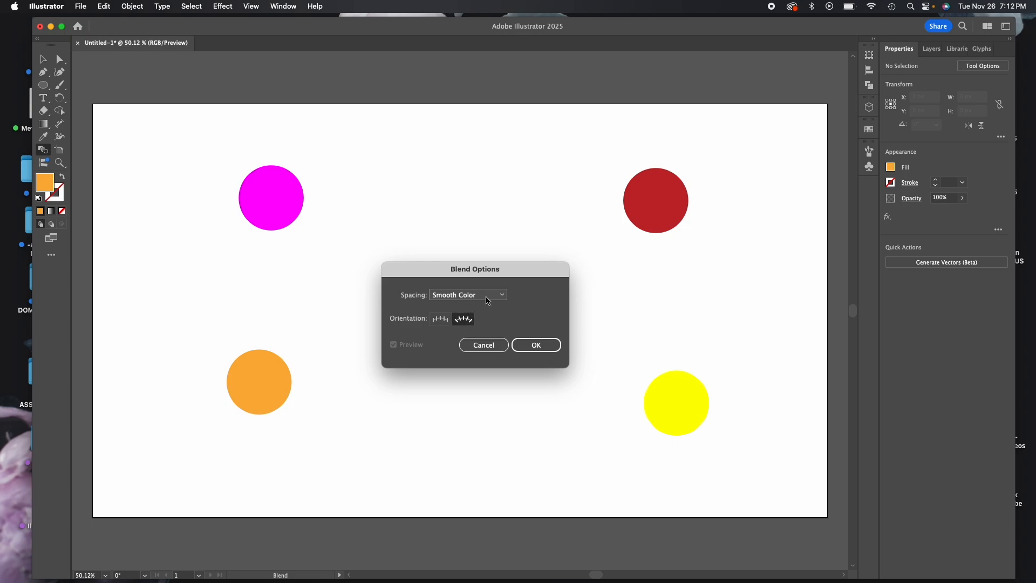
pyautogui.click(540, 347)
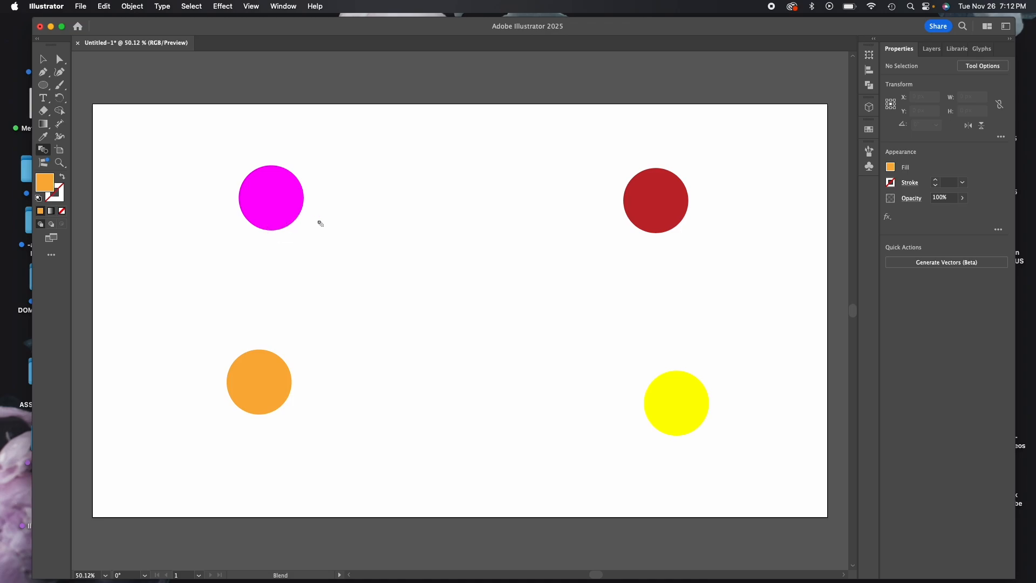
pyautogui.click(291, 209)
pyautogui.click(641, 214)
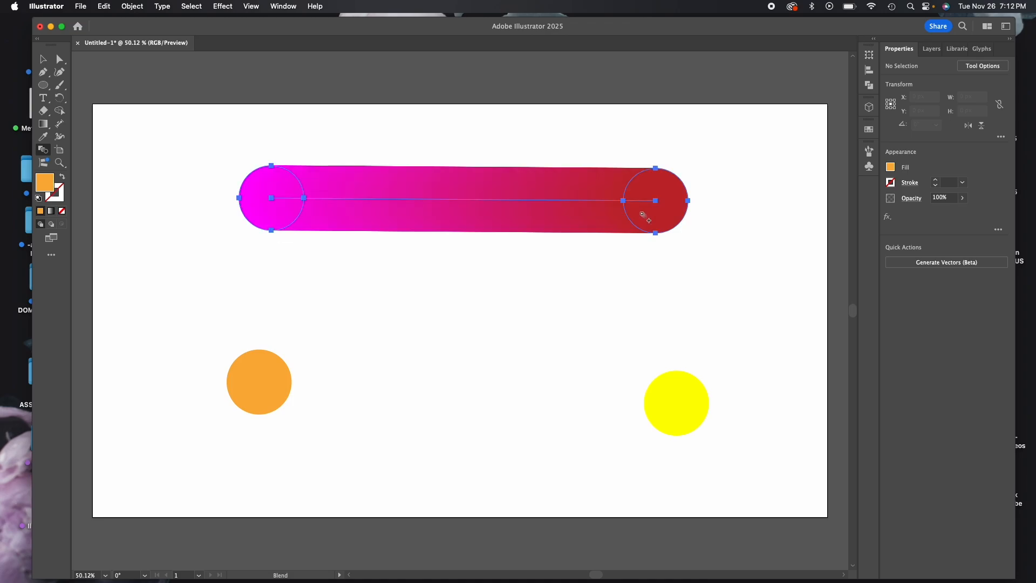
pyautogui.click(274, 401)
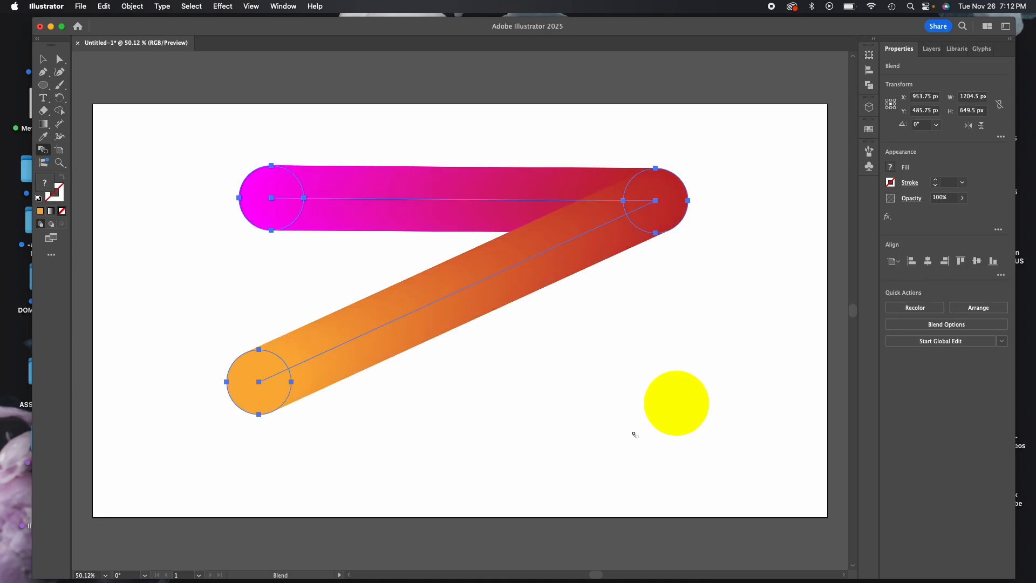
pyautogui.click(682, 426)
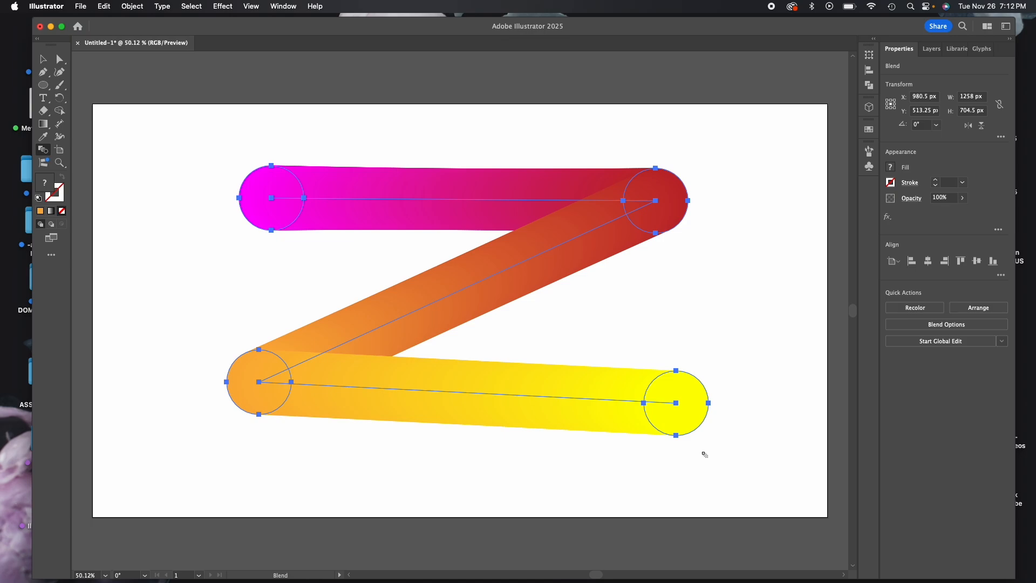
pyautogui.click(43, 59)
pyautogui.click(118, 85)
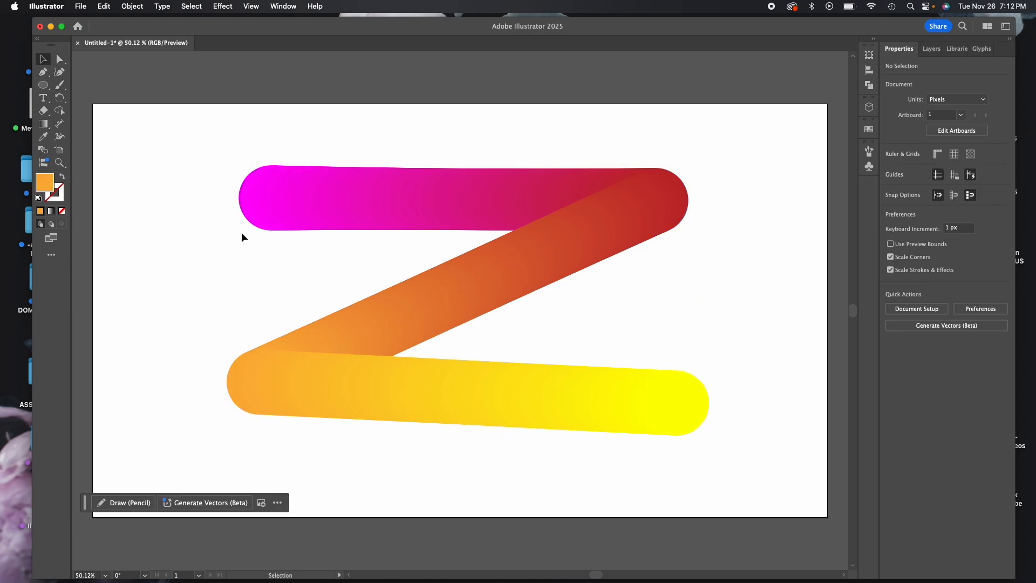
# Try filling the entire blend with RGB Blue, and undo that fill
pyautogui.click(682, 422)
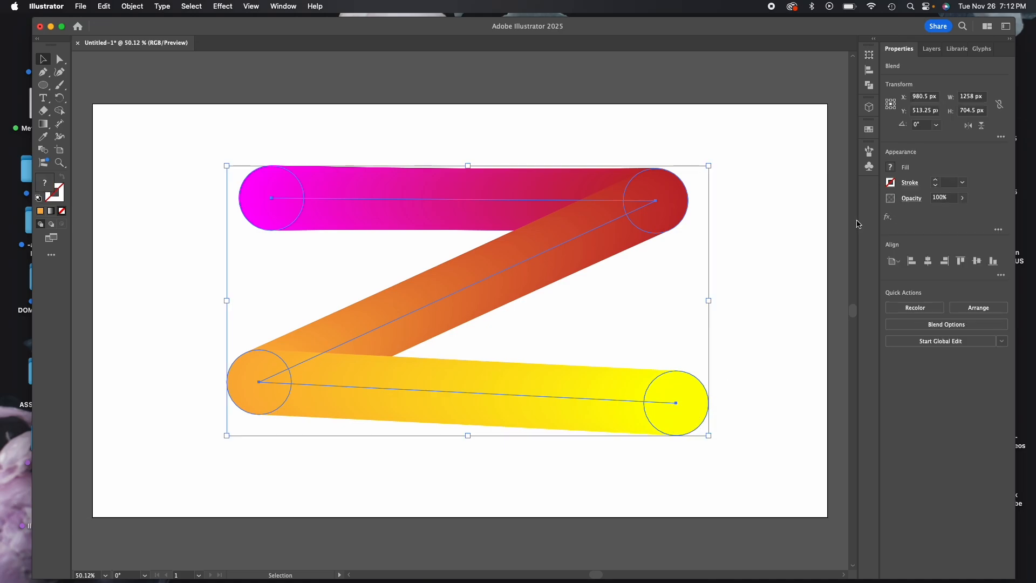
pyautogui.click(891, 167)
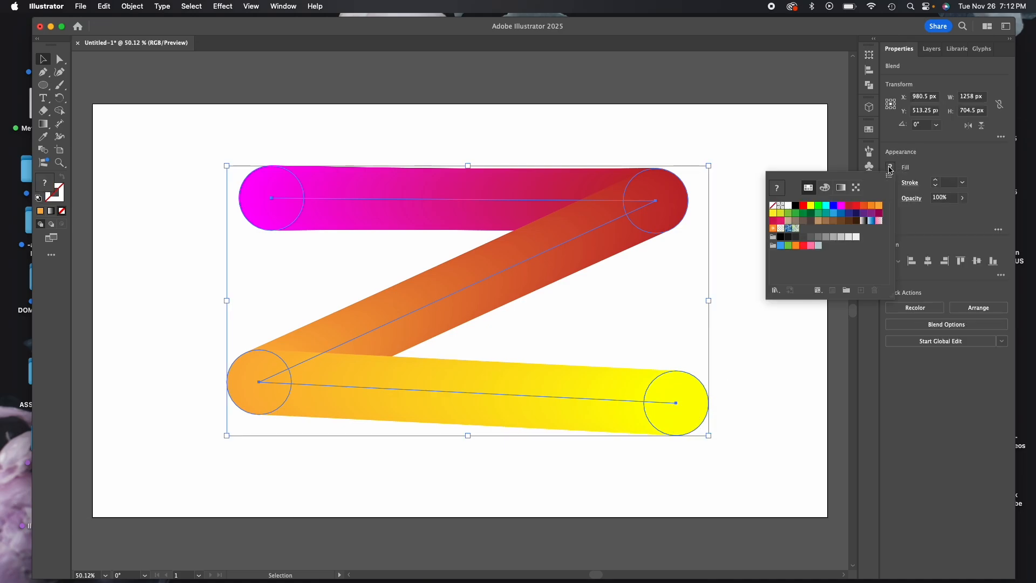
pyautogui.click(834, 206)
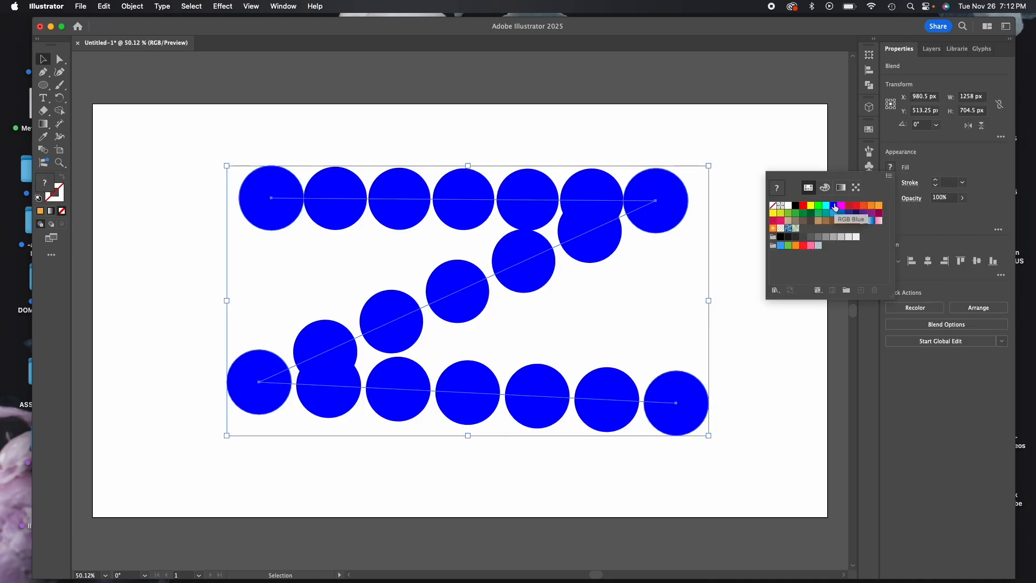
pyautogui.click(672, 141)
pyautogui.press('super+z')
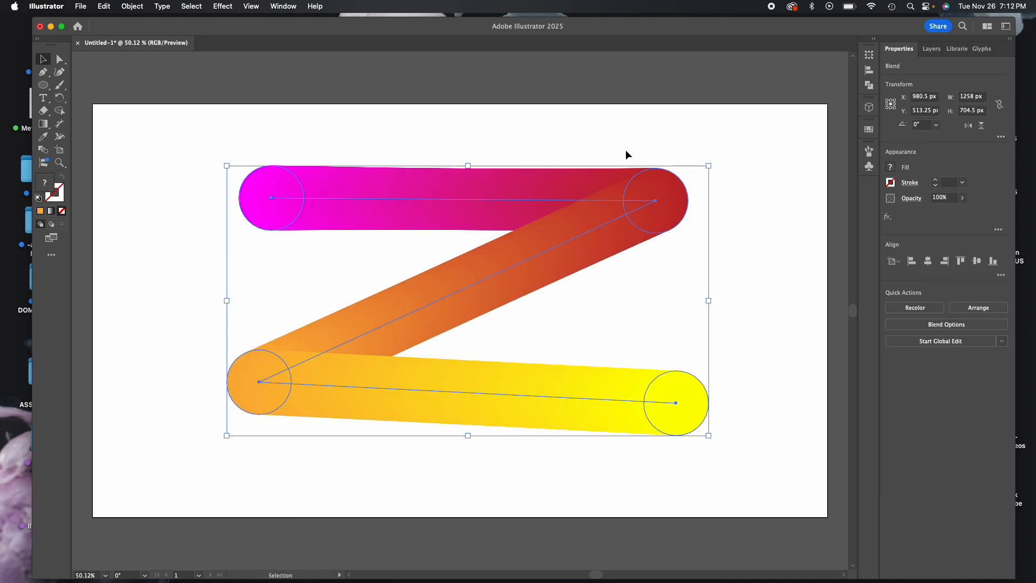
pyautogui.click(109, 86)
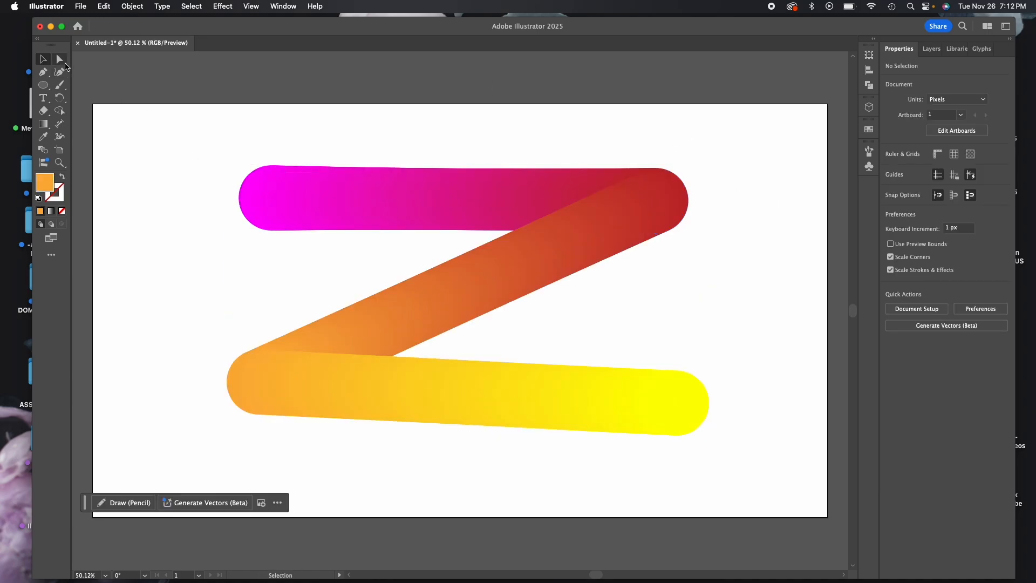
# Directly select only the yellow end circle of the blend and change its fill to light blue
pyautogui.click(59, 59)
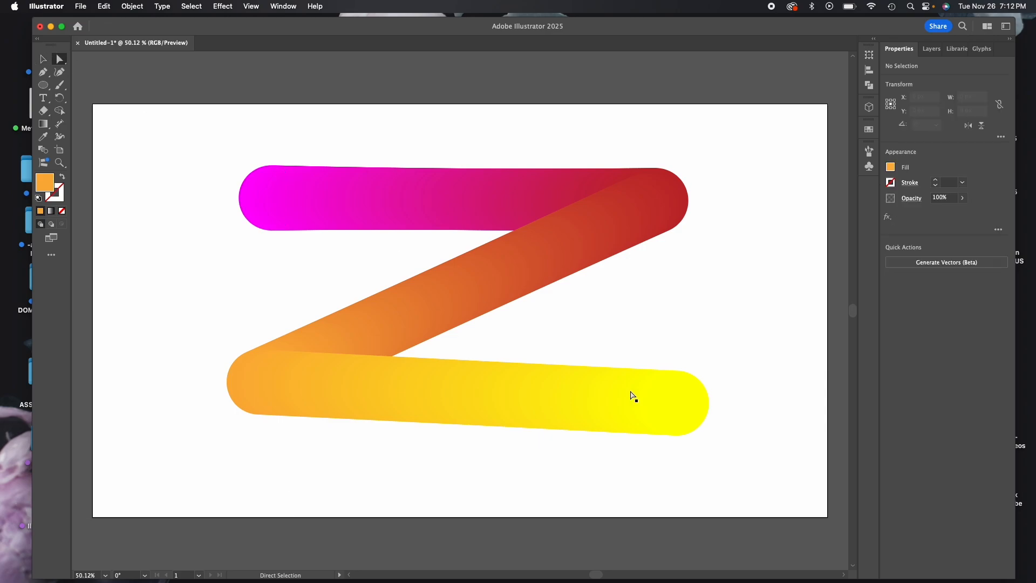
pyautogui.click(667, 434)
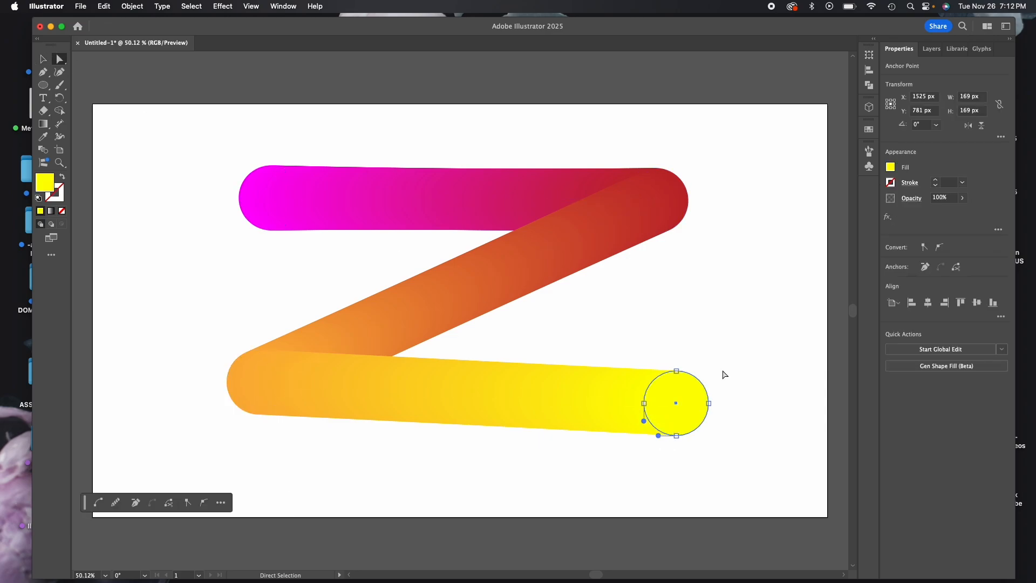
pyautogui.click(891, 168)
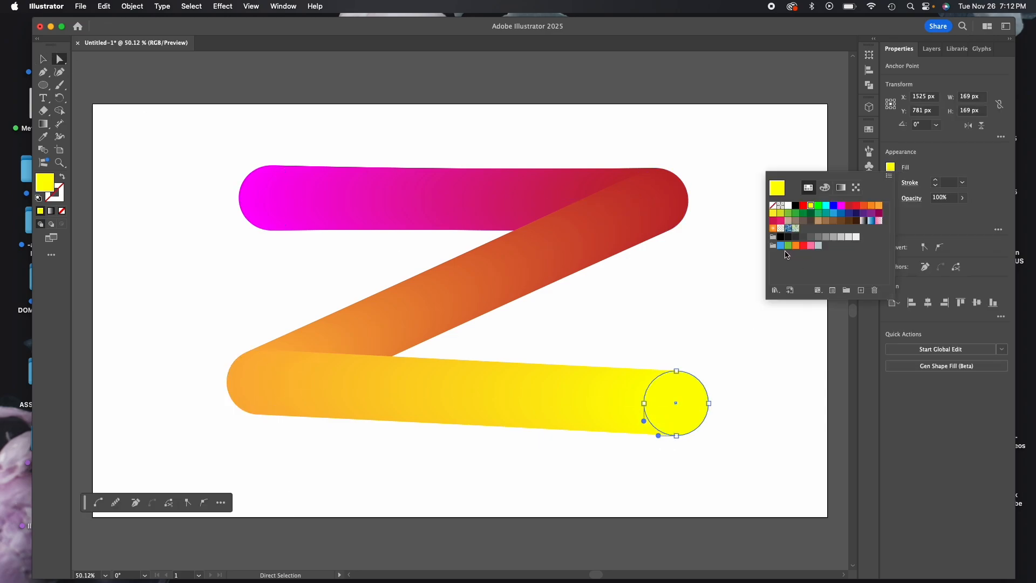
pyautogui.click(781, 246)
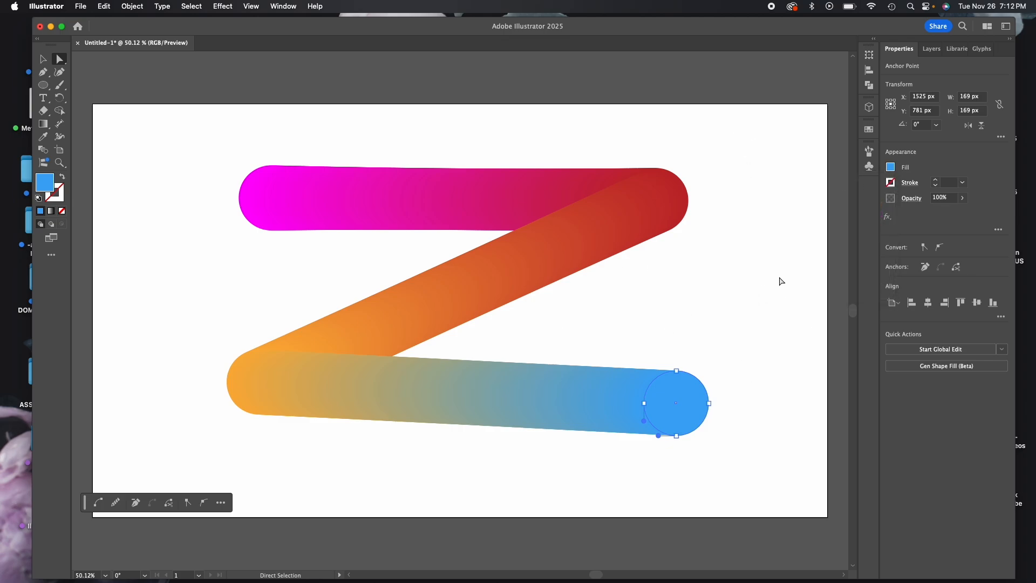
pyautogui.click(713, 331)
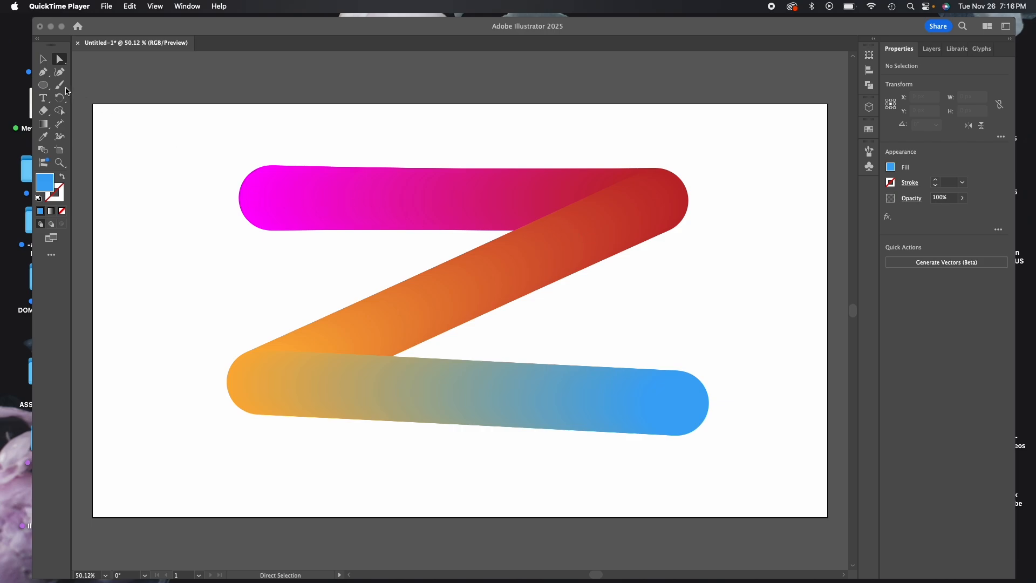
pyautogui.click(256, 190)
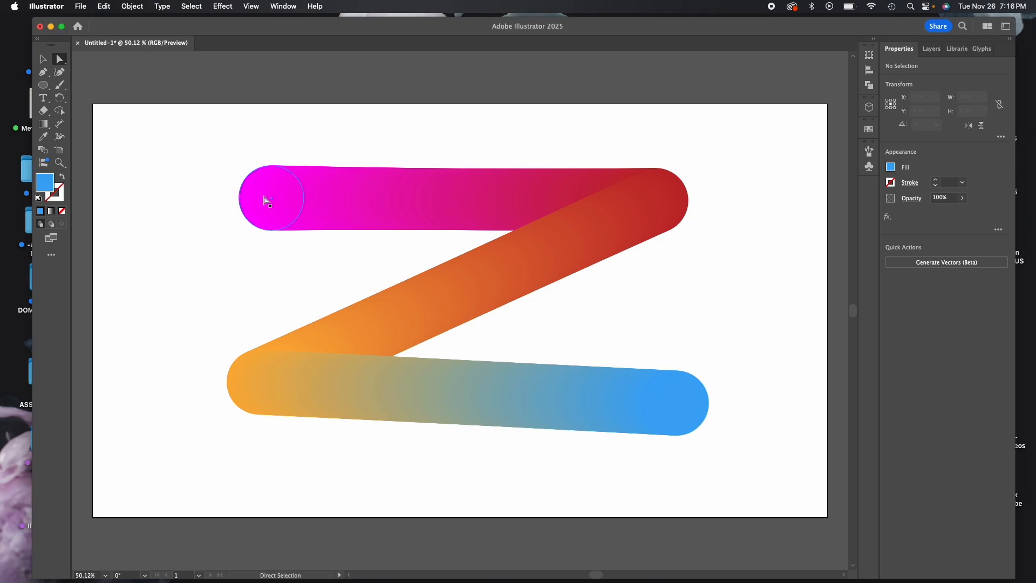
pyautogui.click(891, 167)
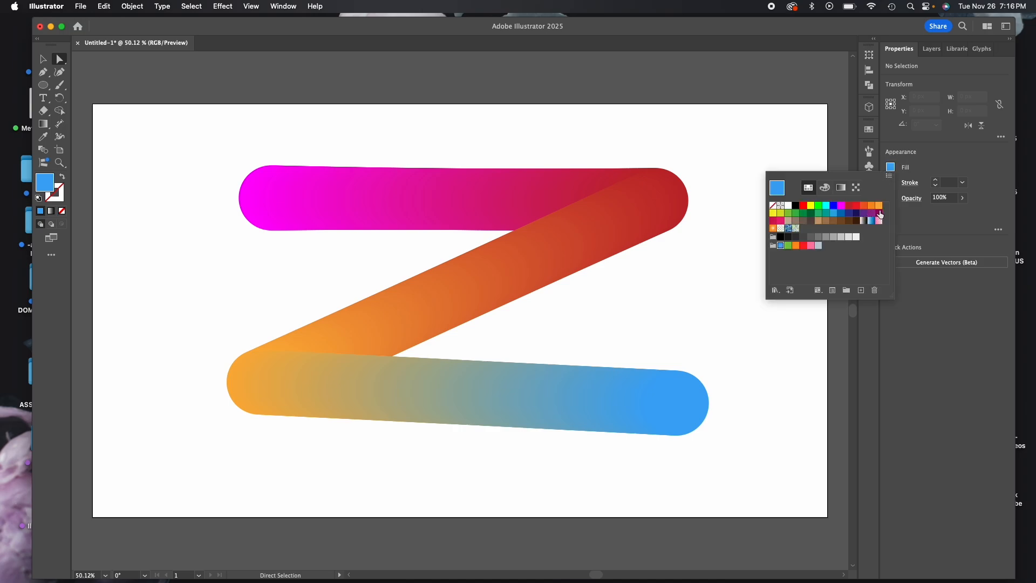
pyautogui.click(773, 213)
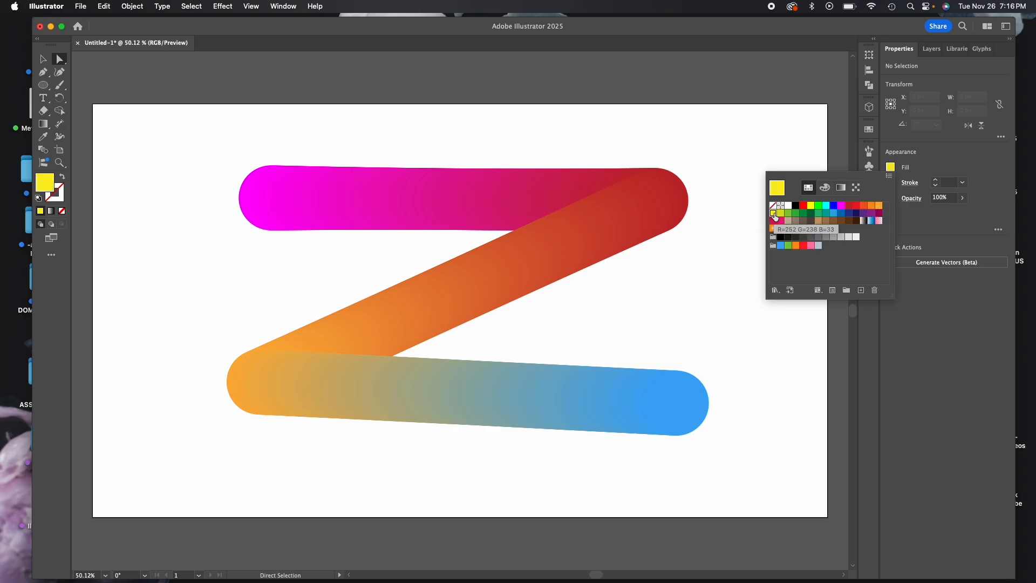
# Directly select the magenta start circle of the blend and change its fill to yellow (R=252 G=238 B=33)
pyautogui.click(281, 172)
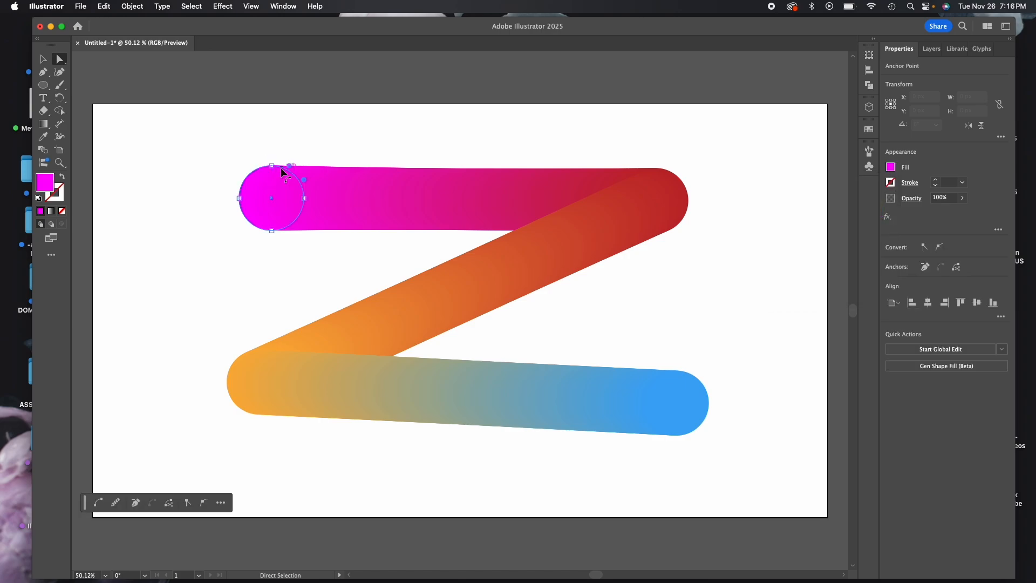
pyautogui.click(890, 167)
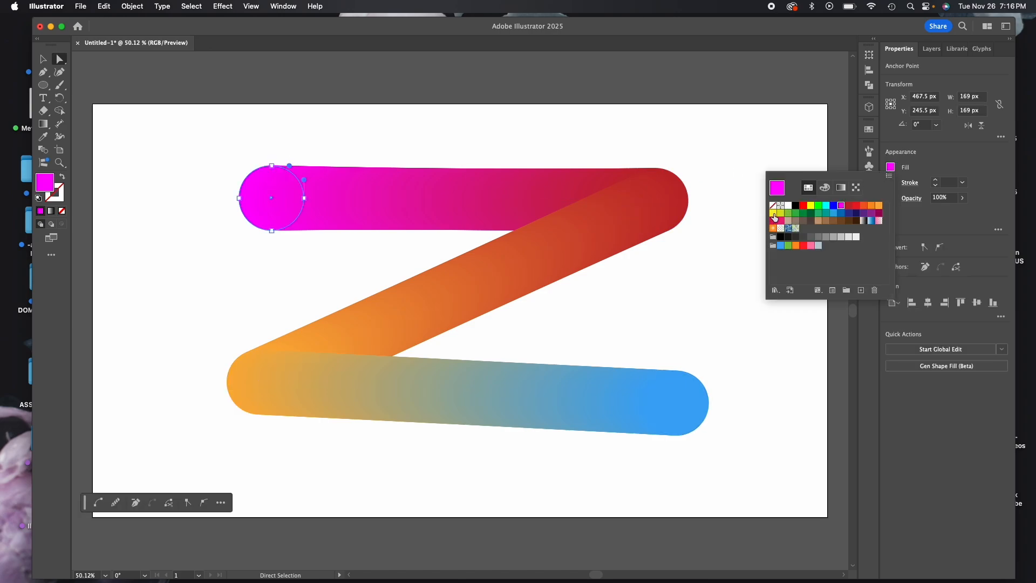
pyautogui.click(774, 214)
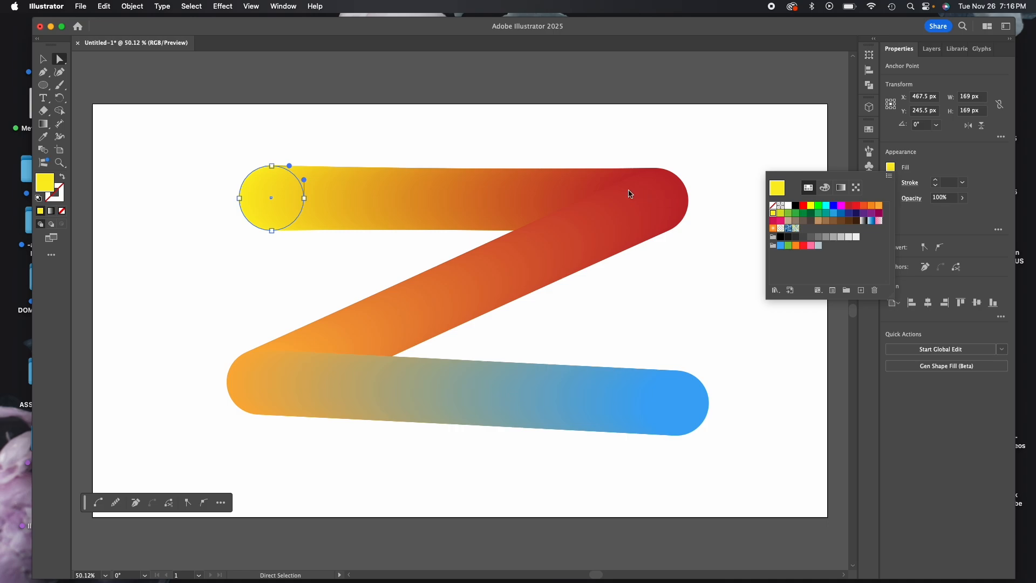
pyautogui.click(100, 93)
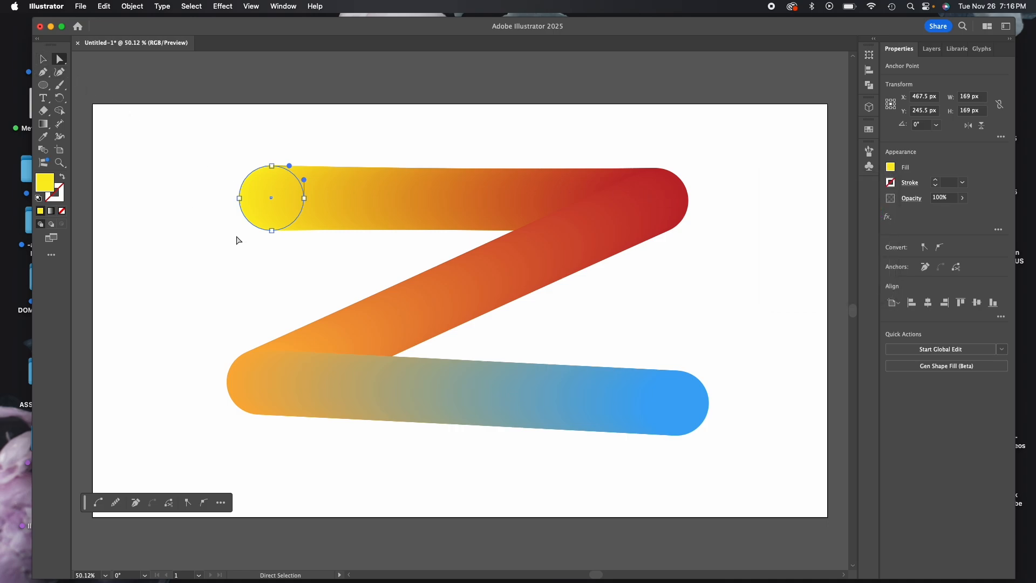
# Select only the yellow start circle of the blend and scale it up outward to about 436 px in diameter
pyautogui.click(222, 225)
pyautogui.click(241, 191)
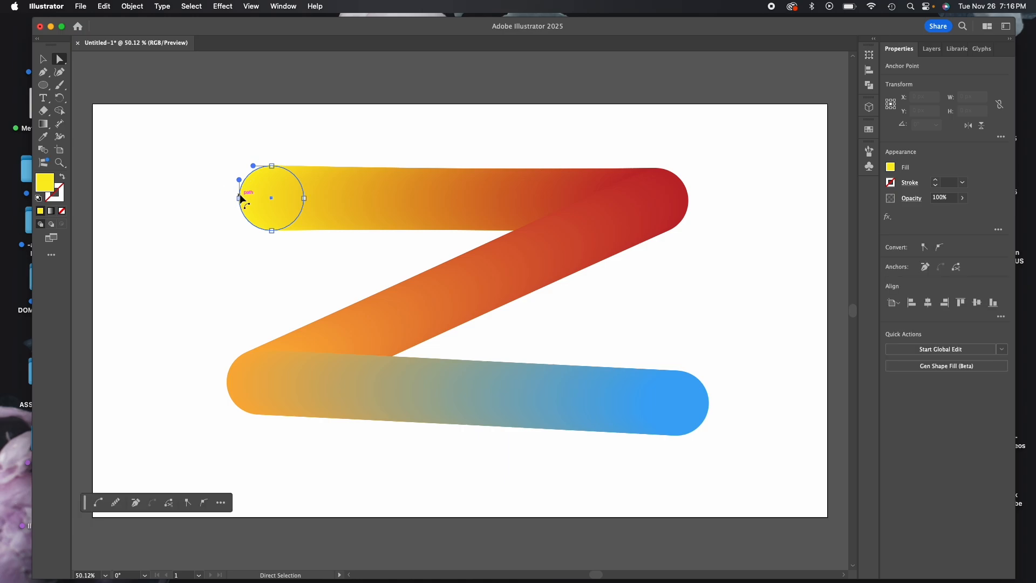
pyautogui.click(46, 59)
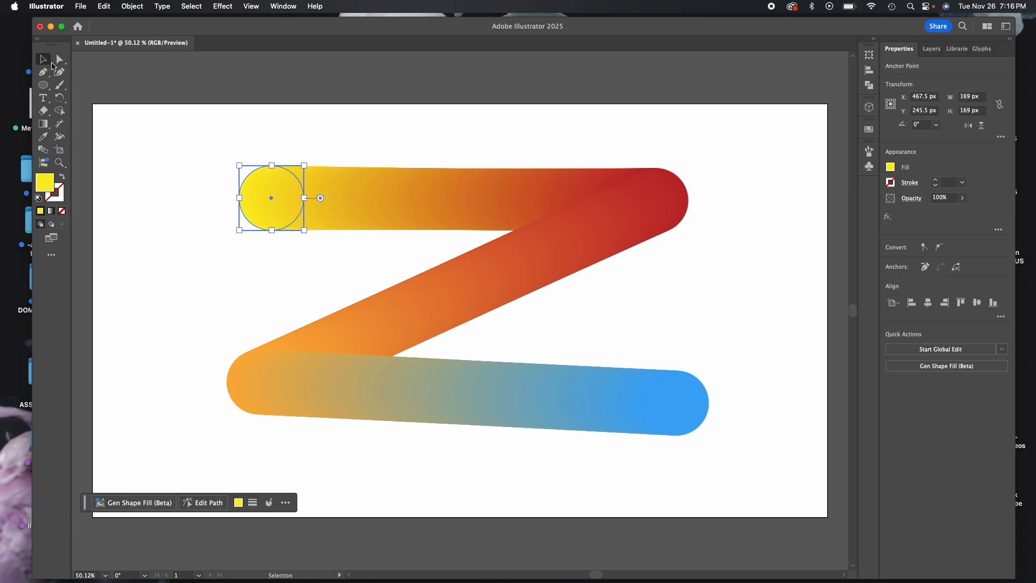
pyautogui.click(237, 231)
pyautogui.moveTo(238, 231); pyautogui.dragTo(139, 300)
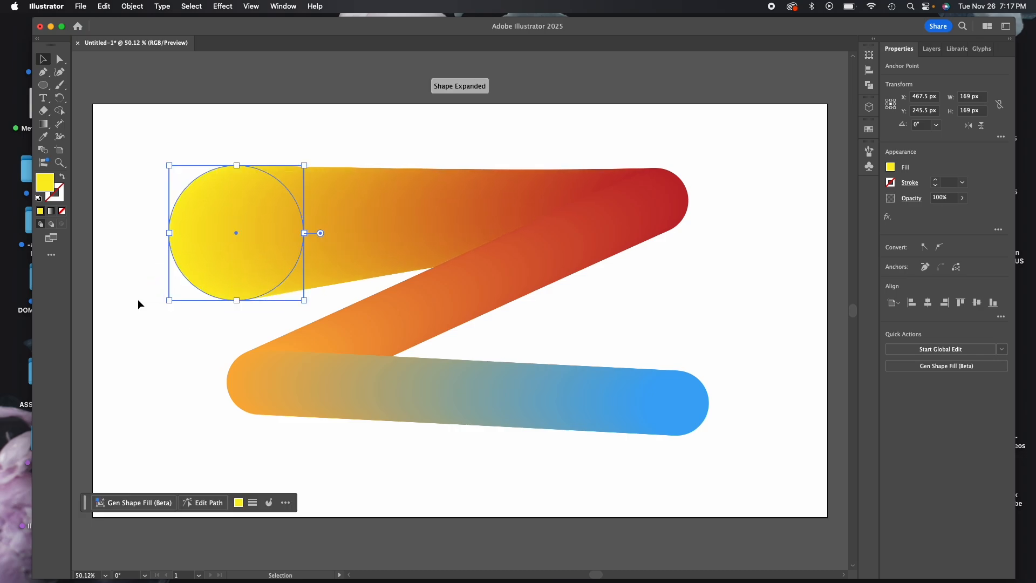
pyautogui.moveTo(169, 167); pyautogui.dragTo(109, 129)
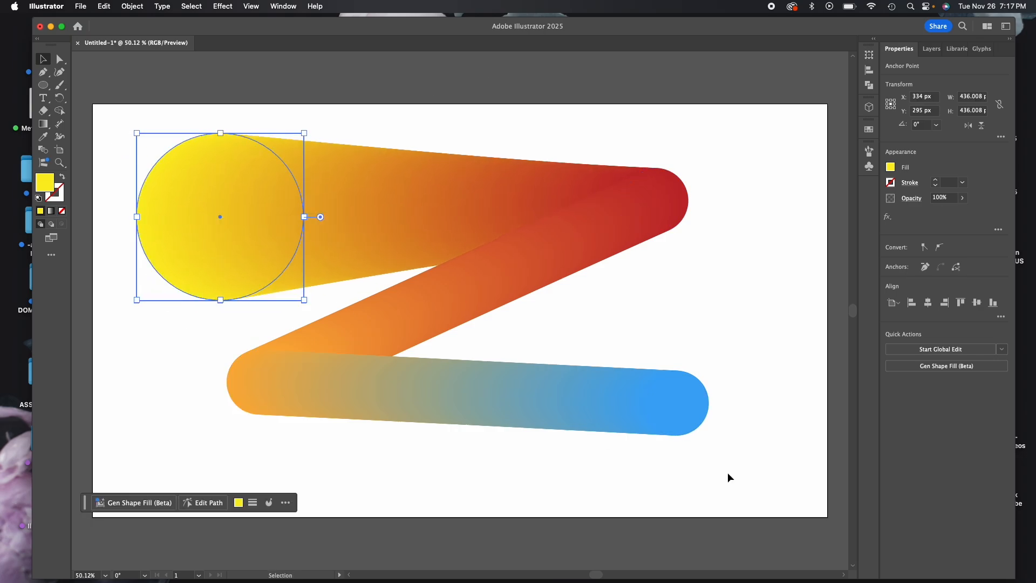
# Directly select only the light blue end circle of the blend, scale it down to less than half its size, and deselect it
pyautogui.click(702, 424)
pyautogui.click(753, 426)
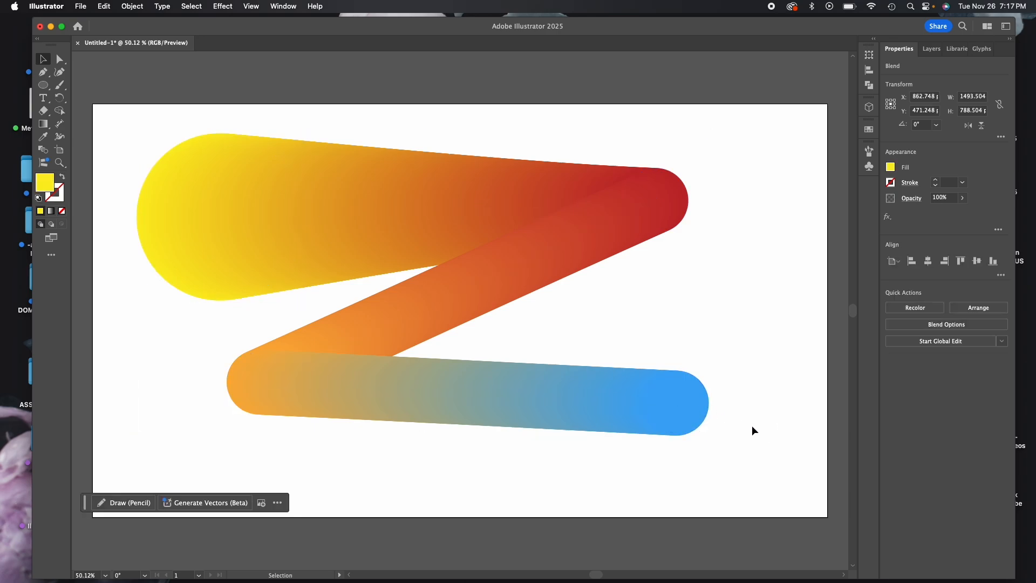
pyautogui.click(703, 424)
pyautogui.click(724, 426)
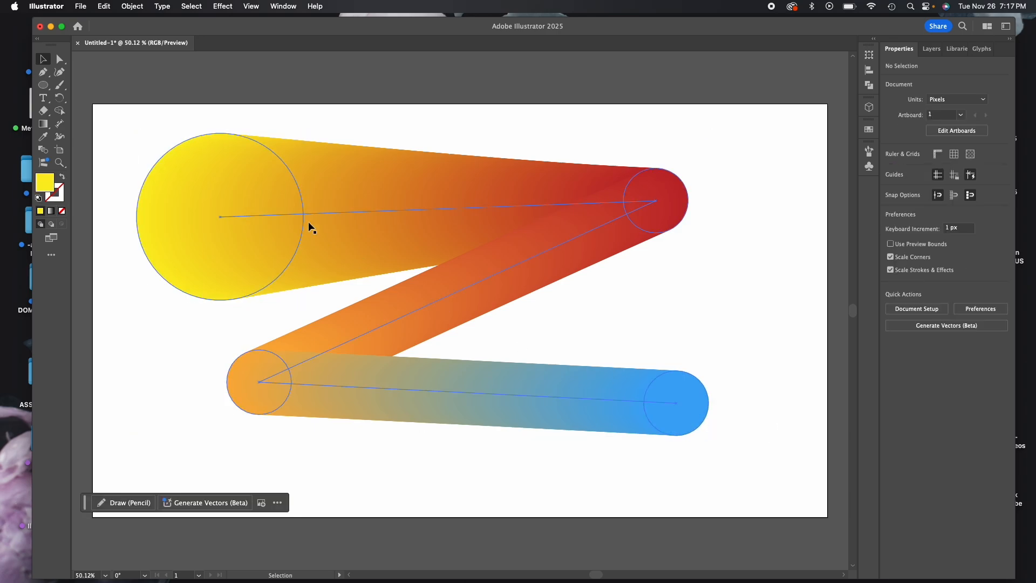
pyautogui.click(59, 58)
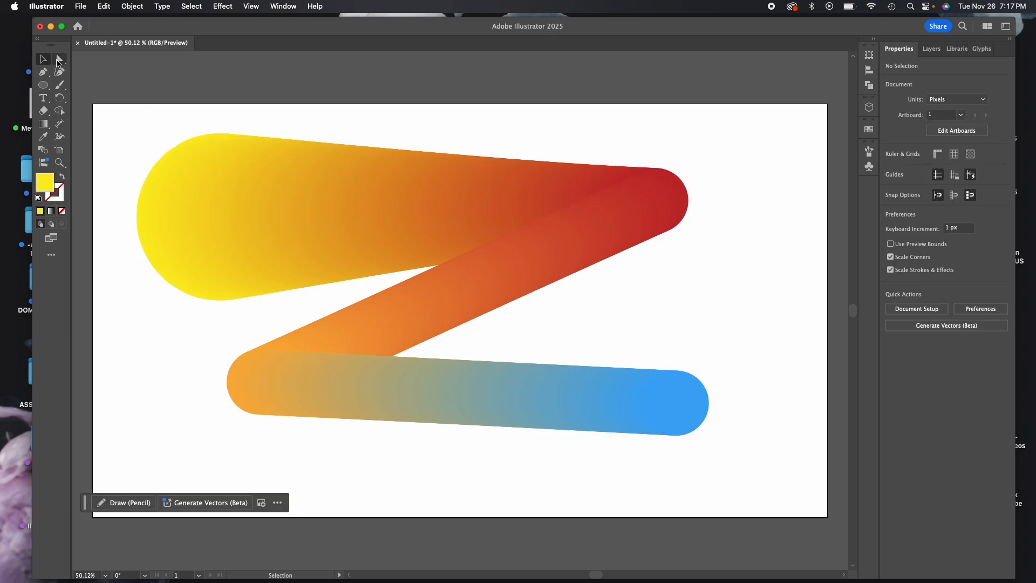
pyautogui.click(686, 436)
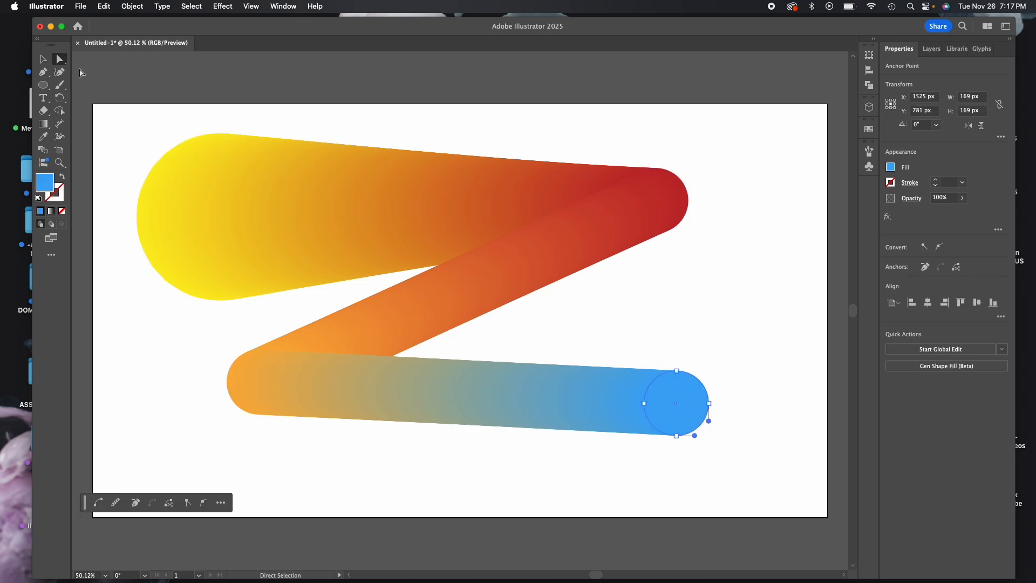
pyautogui.click(43, 60)
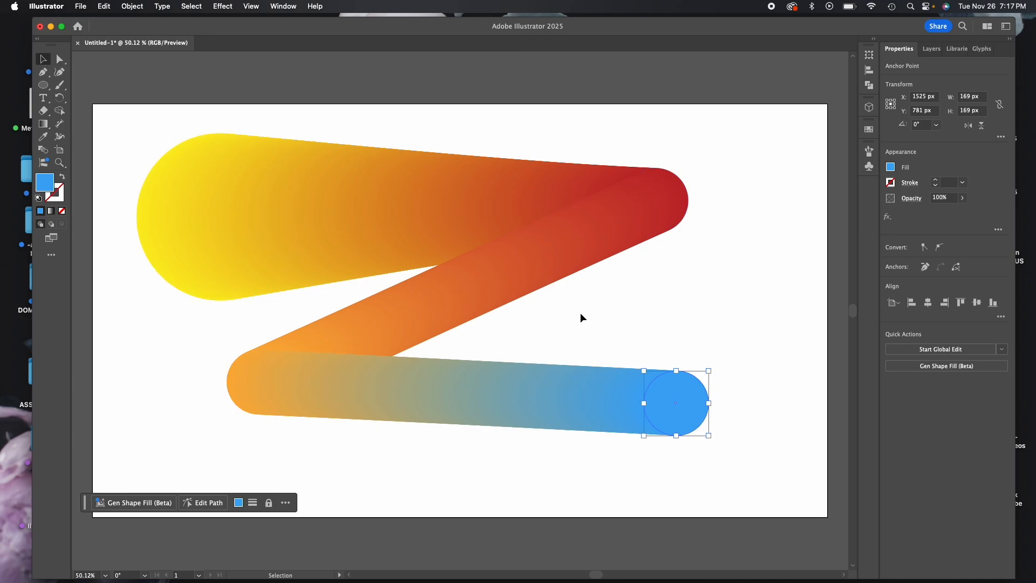
pyautogui.moveTo(710, 372); pyautogui.dragTo(668, 406)
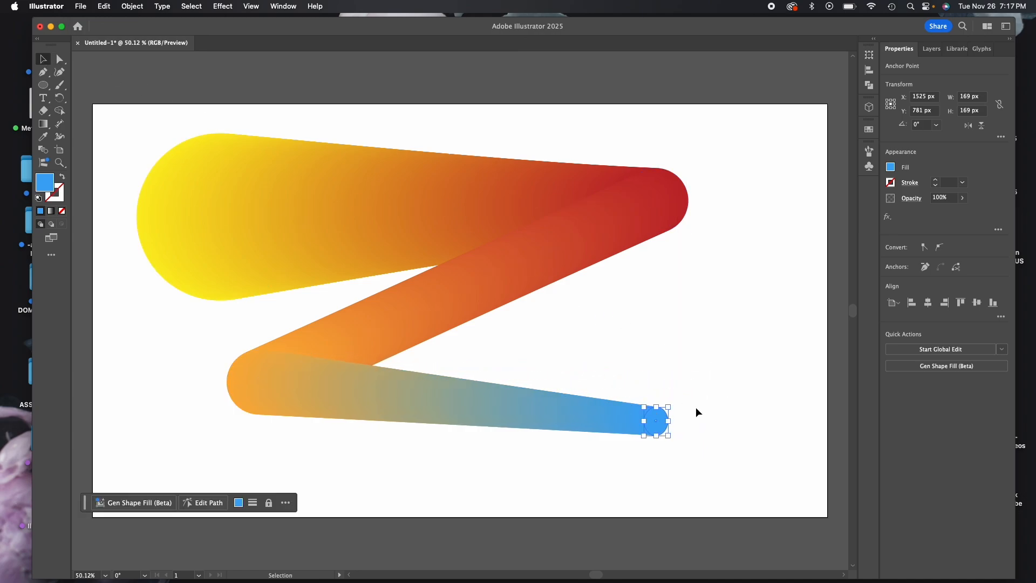
pyautogui.click(754, 384)
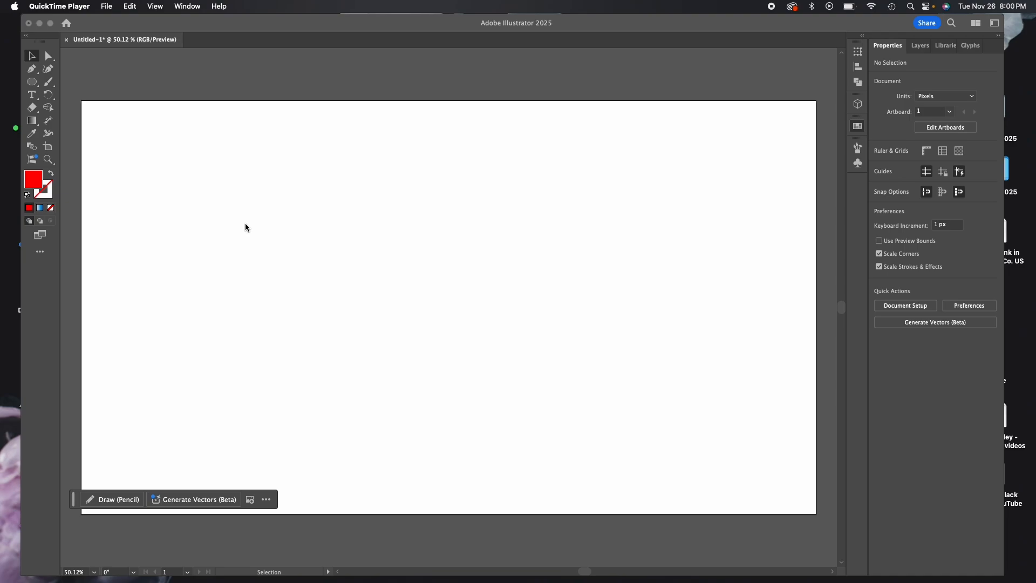
# Draw a red circle about 67 px in diameter near the upper-left corner of the blank artboard
pyautogui.click(34, 85)
pyautogui.click(32, 82)
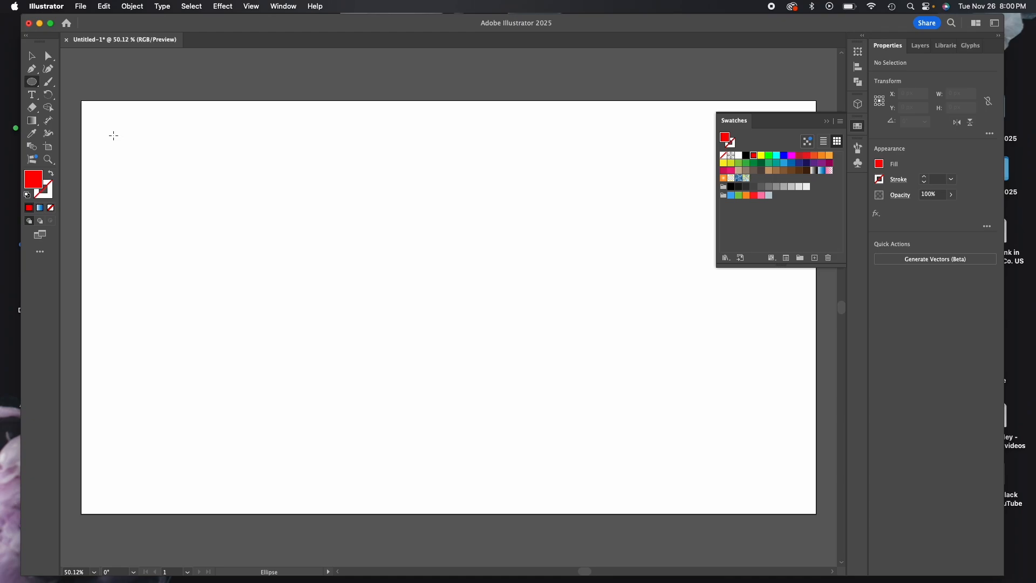
pyautogui.moveTo(113, 135)
pyautogui.mouseDown()
pyautogui.moveTo(152, 167)
pyautogui.moveTo(140, 160)
pyautogui.mouseUp()
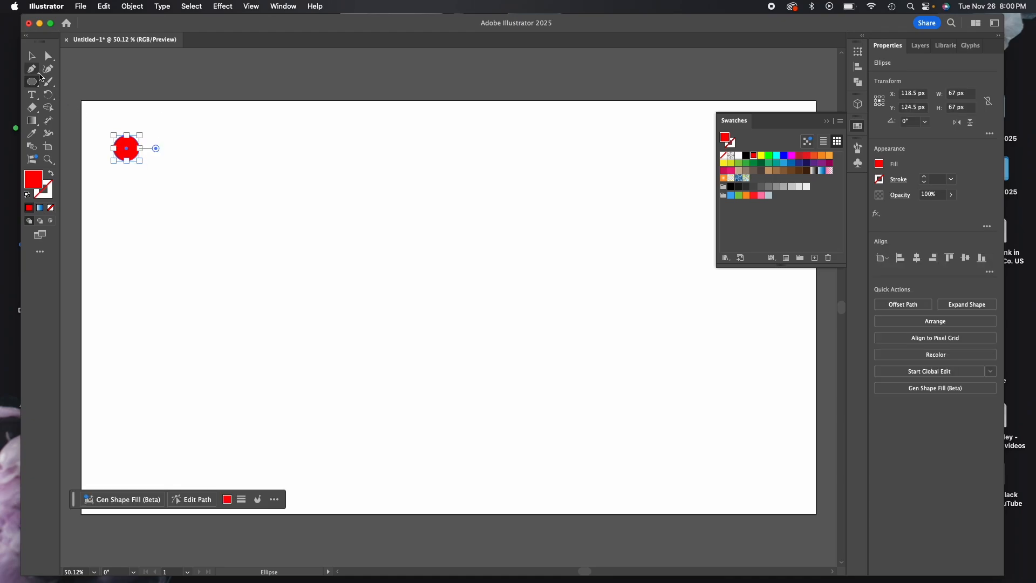
# Duplicate the red circle horizontally to its right, fill the copy with magenta, and deselect it
pyautogui.click(34, 57)
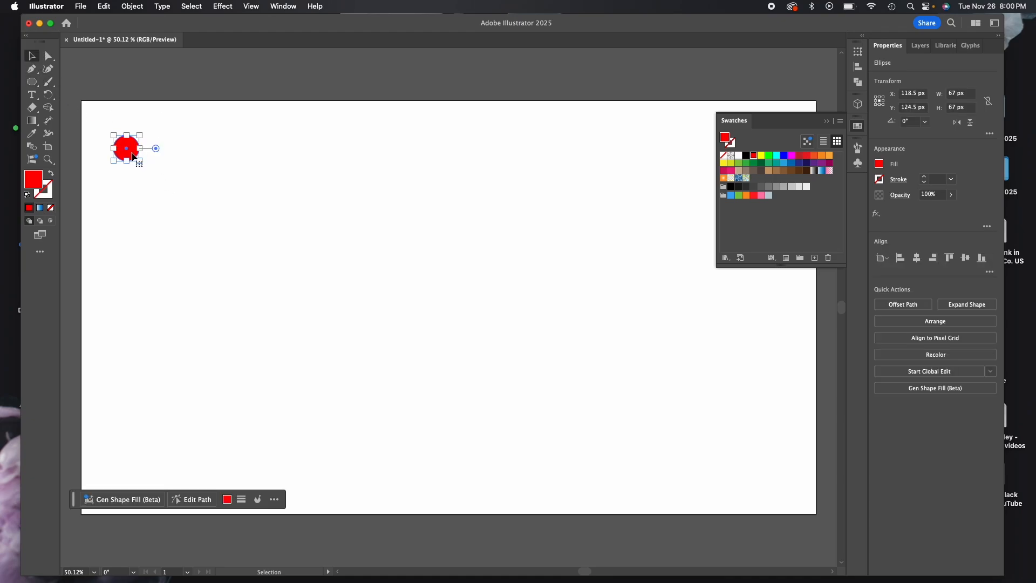
pyautogui.moveTo(133, 157); pyautogui.dragTo(200, 157)
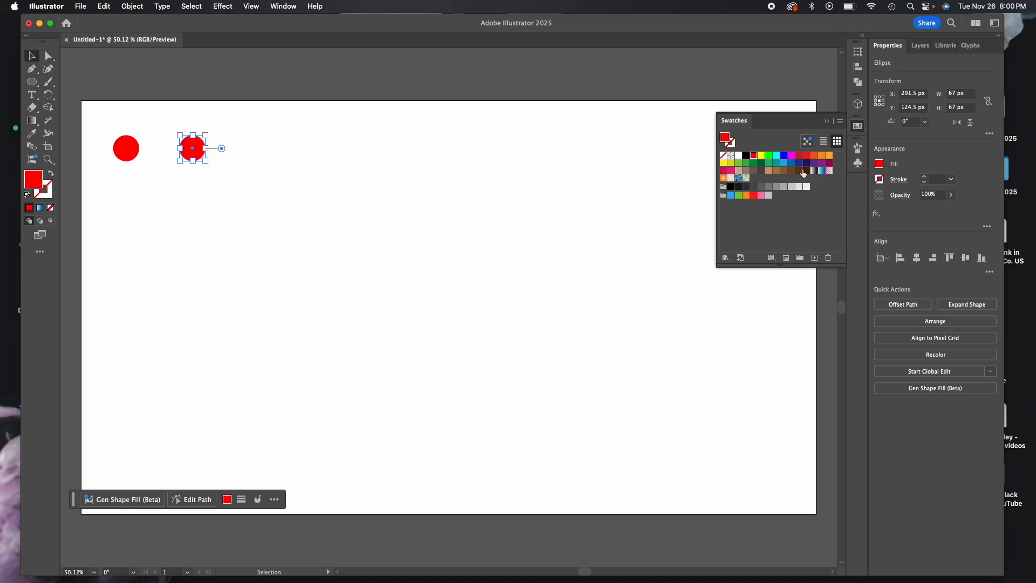
pyautogui.click(792, 155)
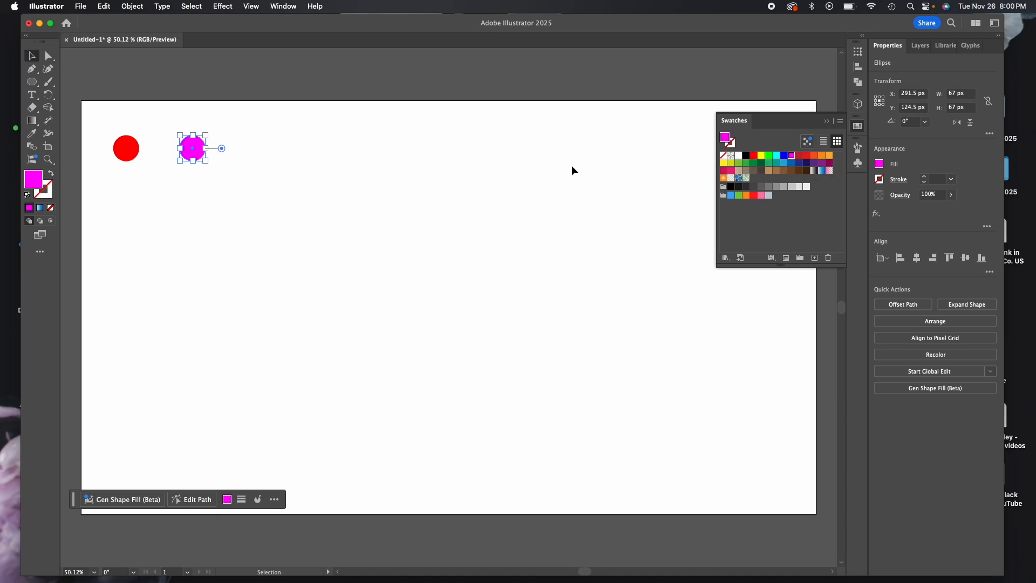
pyautogui.click(91, 72)
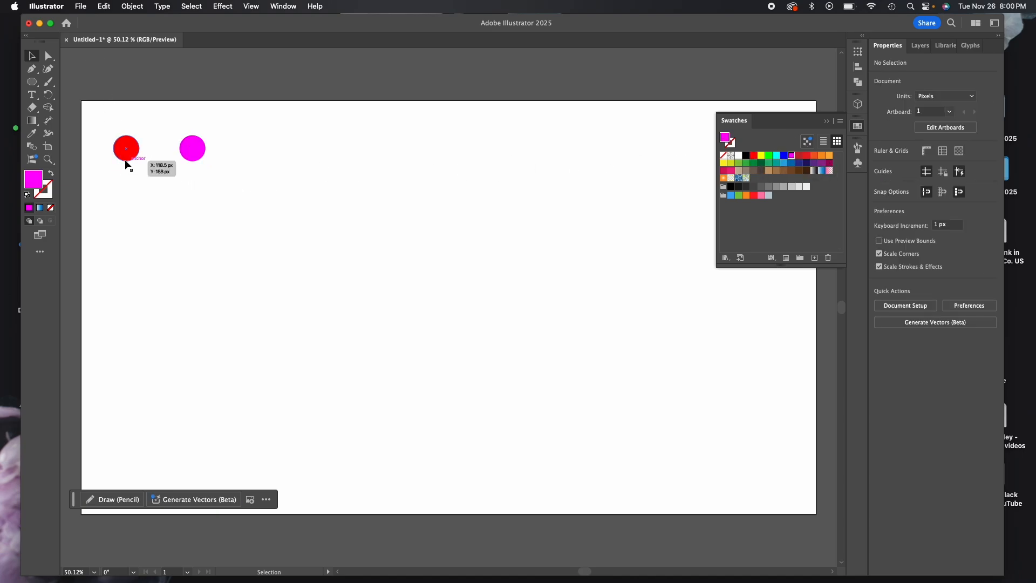
# Blend the red circle into the magenta circle using Smooth Color spacing, and deselect the result
pyautogui.doubleClick(36, 151)
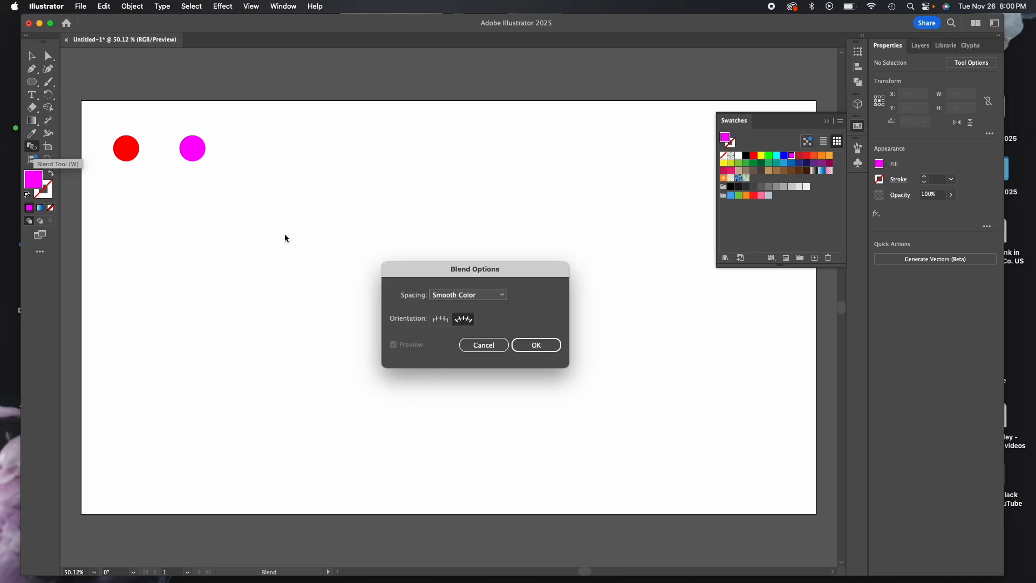
pyautogui.click(534, 345)
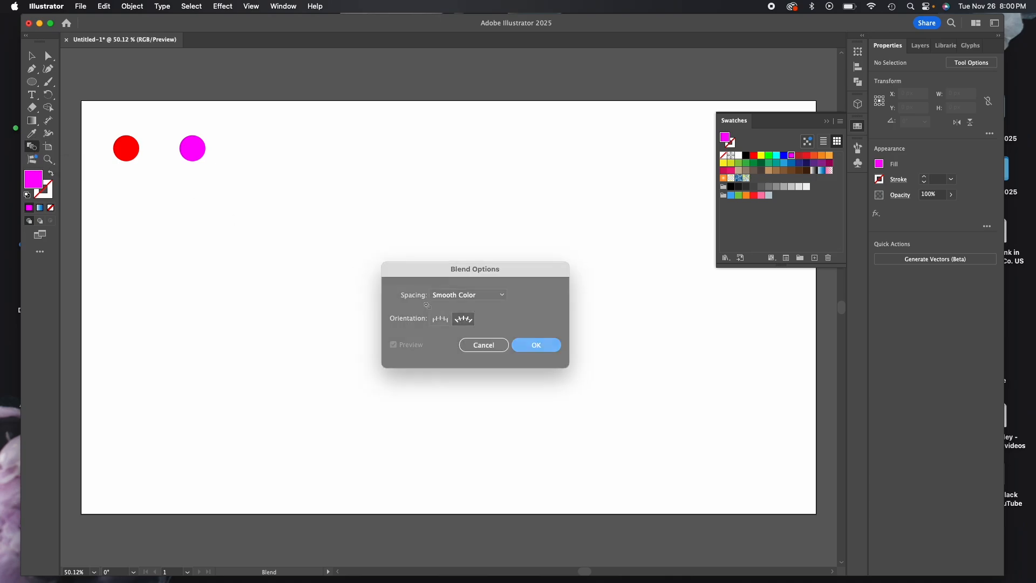
pyautogui.click(131, 160)
pyautogui.click(196, 148)
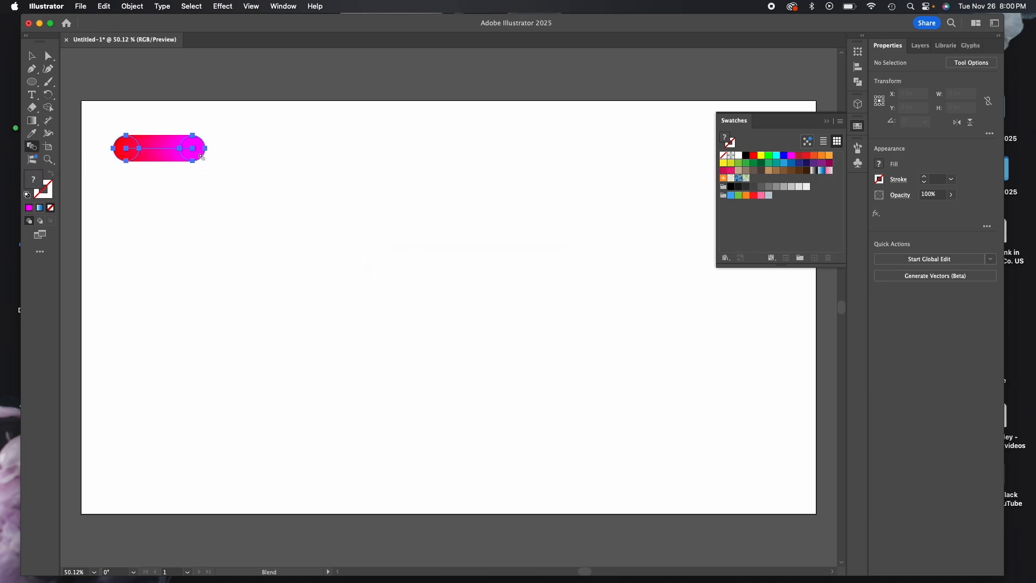
pyautogui.click(31, 56)
pyautogui.click(130, 172)
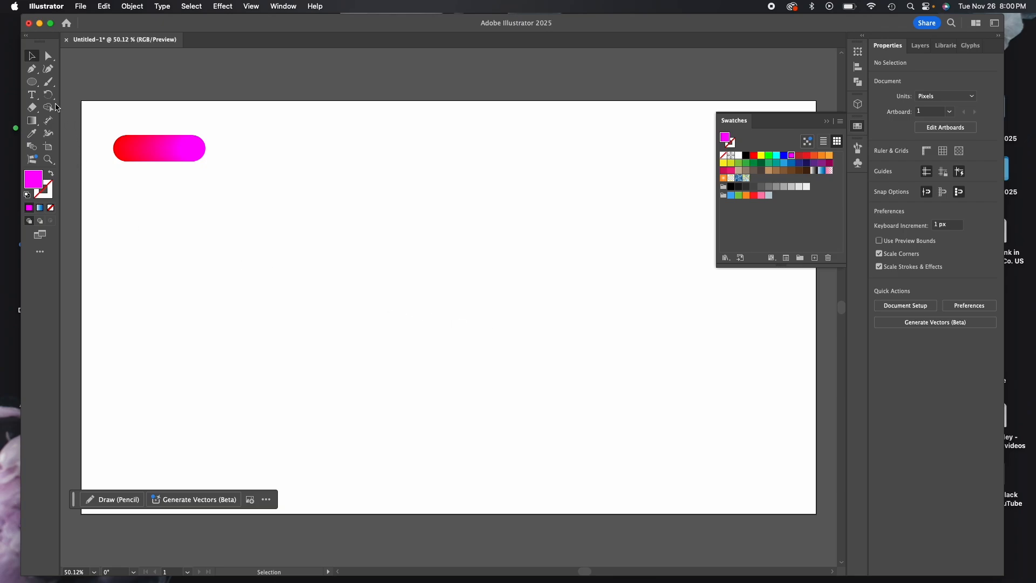
# Draw a freehand path with two loops, about 878 by 737 px, across the middle of the artboard using the Pencil tool
pyautogui.click(48, 85)
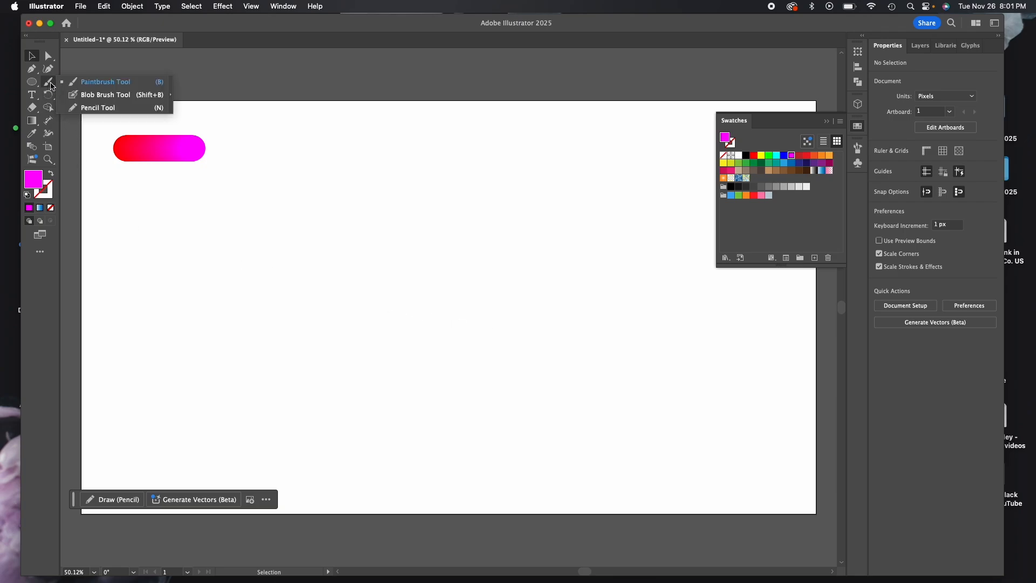
pyautogui.click(81, 107)
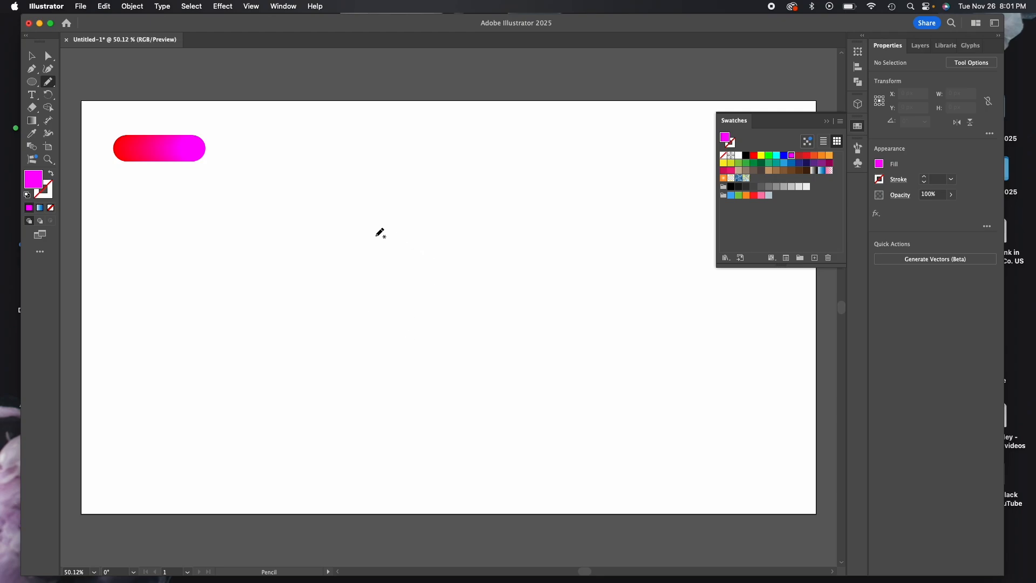
pyautogui.moveTo(320, 178)
pyautogui.mouseDown()
pyautogui.moveTo(341, 210)
pyautogui.moveTo(470, 239)
pyautogui.moveTo(503, 158)
pyautogui.moveTo(448, 221)
pyautogui.moveTo(424, 392)
pyautogui.moveTo(344, 432)
pyautogui.moveTo(335, 348)
pyautogui.moveTo(409, 351)
pyautogui.moveTo(498, 397)
pyautogui.moveTo(604, 398)
pyautogui.moveTo(651, 378)
pyautogui.mouseUp()
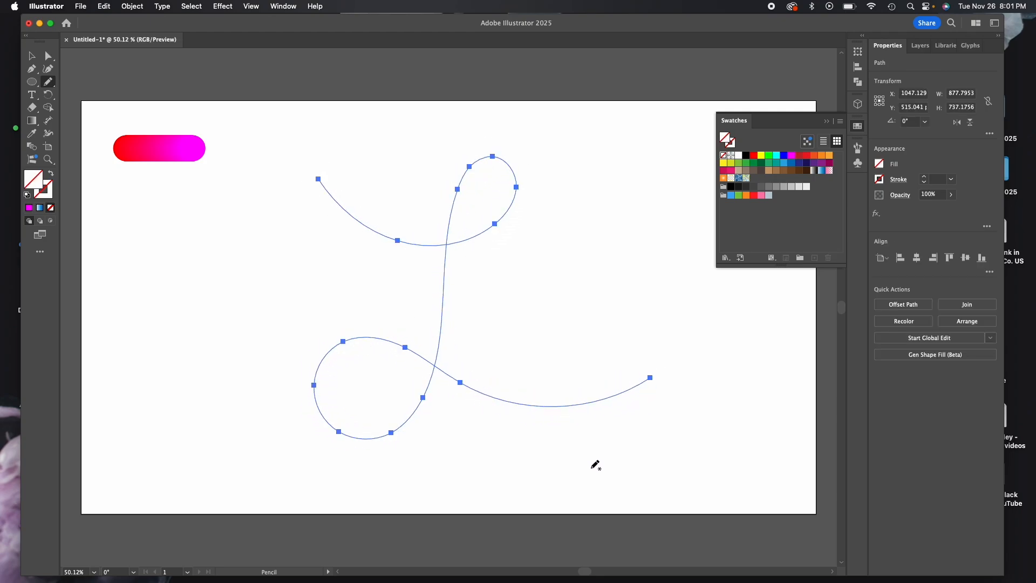
# Replace the spine of the red-to-magenta blend with the looping pencil path, and deselect the result
pyautogui.click(31, 56)
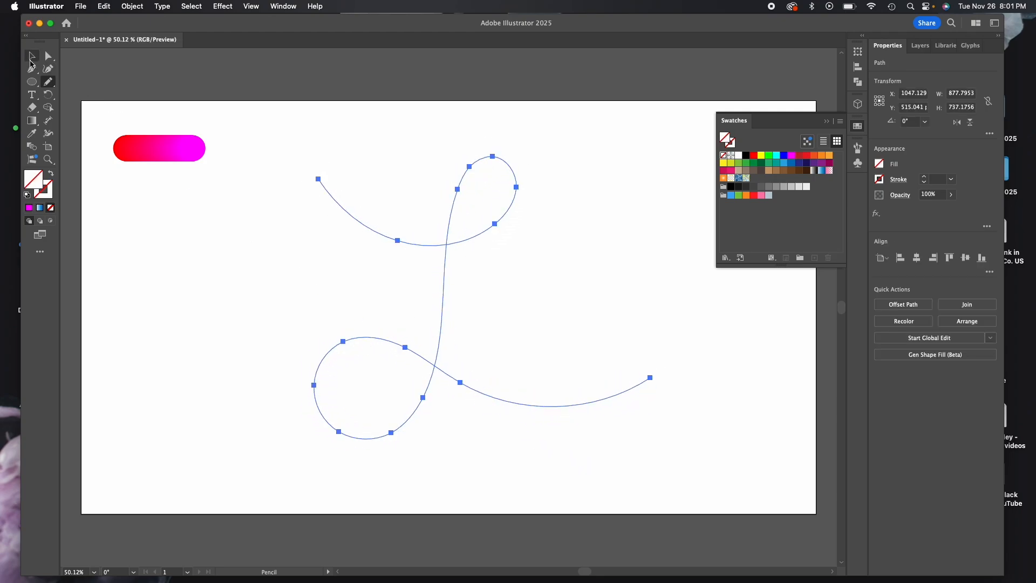
pyautogui.click(170, 155)
pyautogui.moveTo(318, 132); pyautogui.dragTo(670, 469)
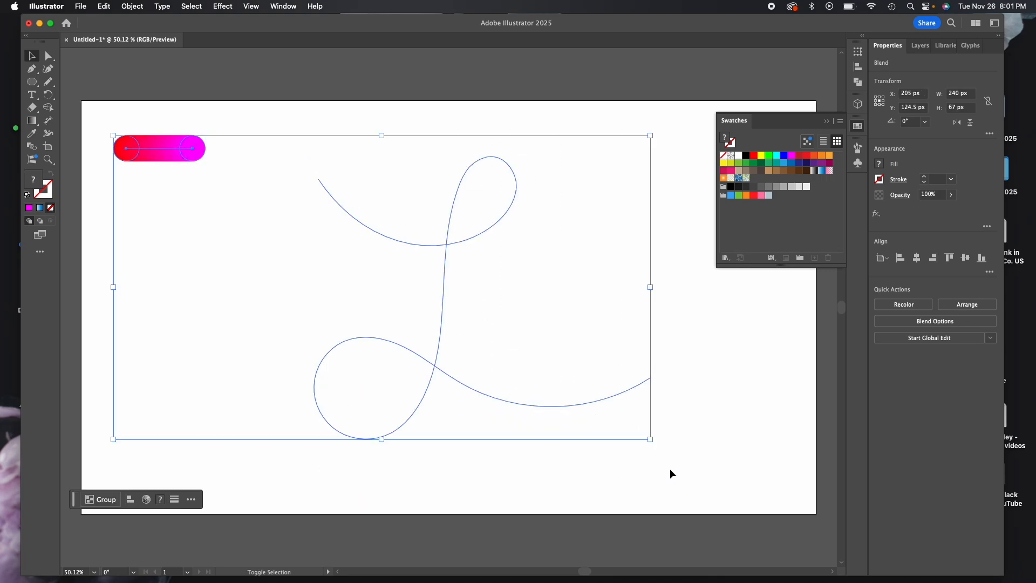
pyautogui.click(132, 6)
pyautogui.moveTo(173, 386)
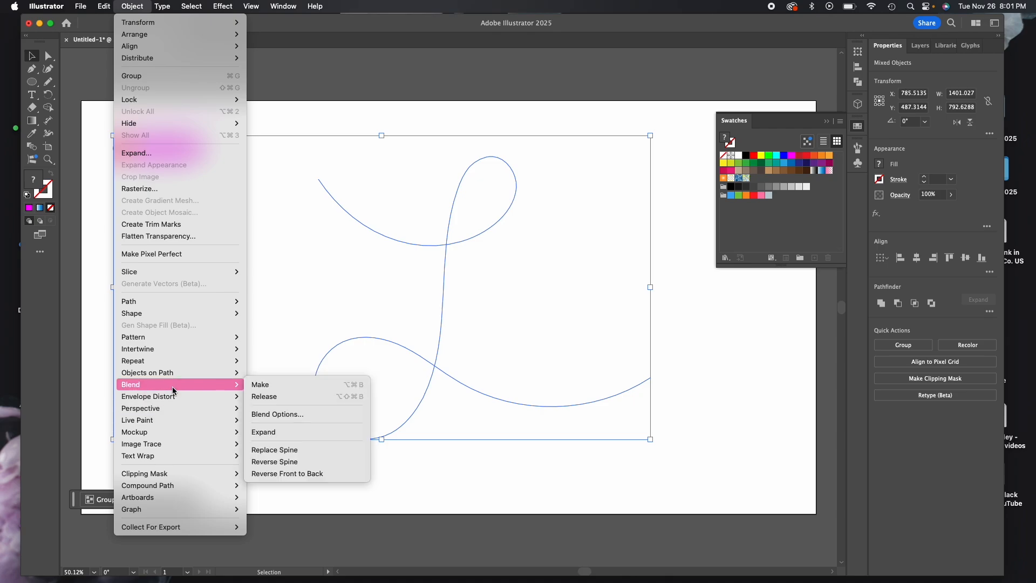
pyautogui.click(276, 452)
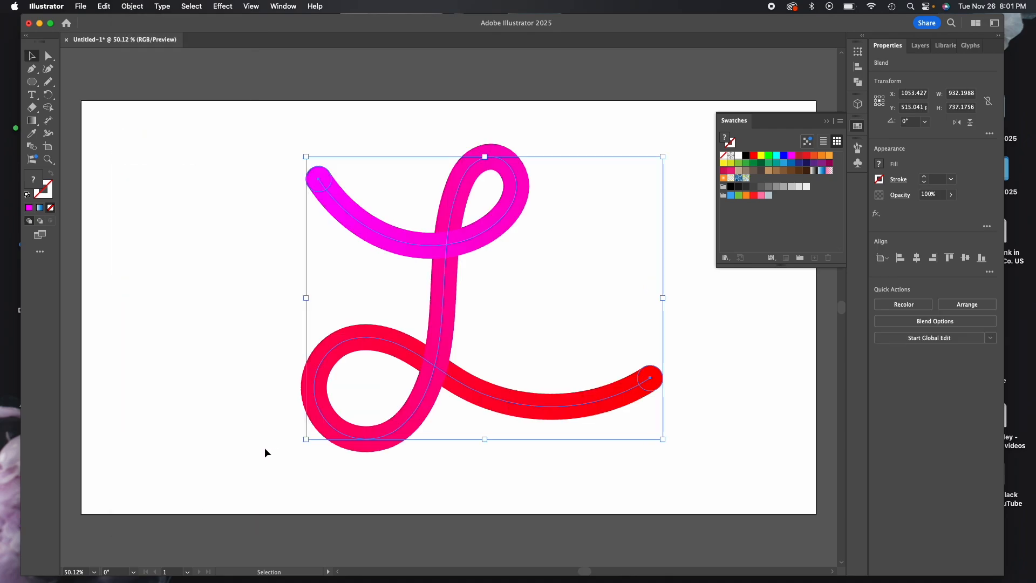
pyautogui.click(205, 242)
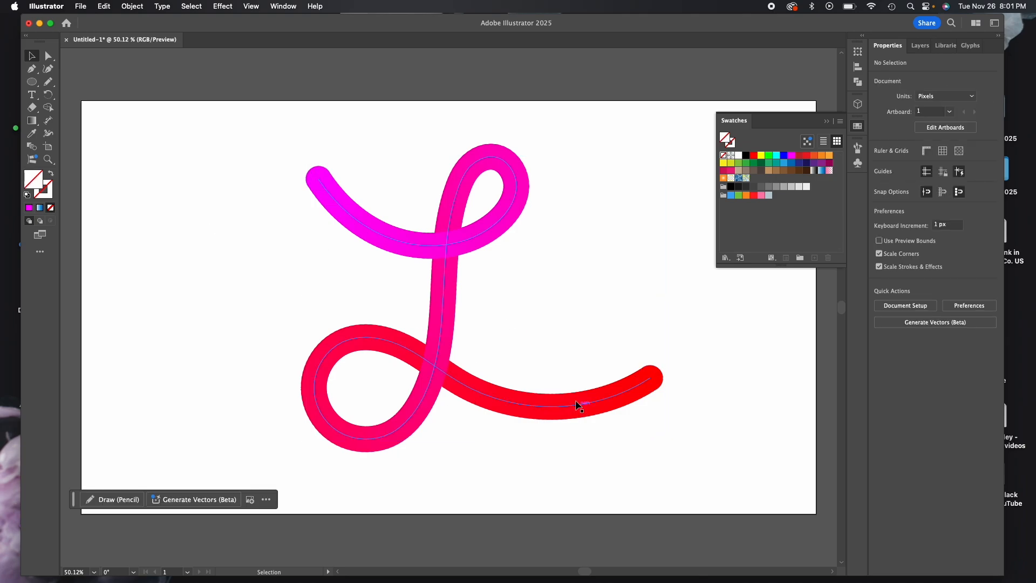
# Directly select the blend's end circles, filling the magenta one with the blue linear gradient and the red one with the pink gradient swatch
pyautogui.click(49, 56)
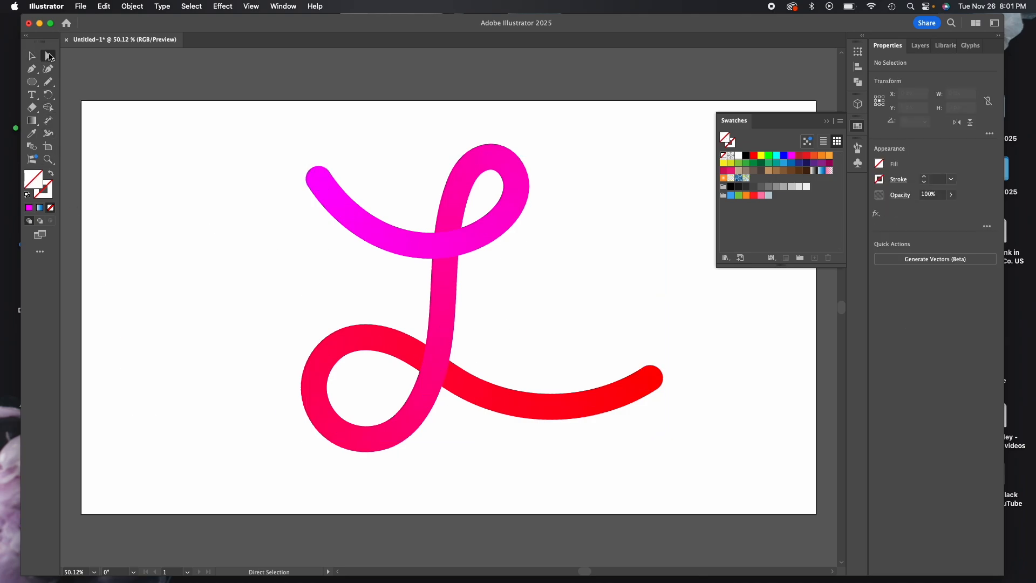
pyautogui.click(321, 192)
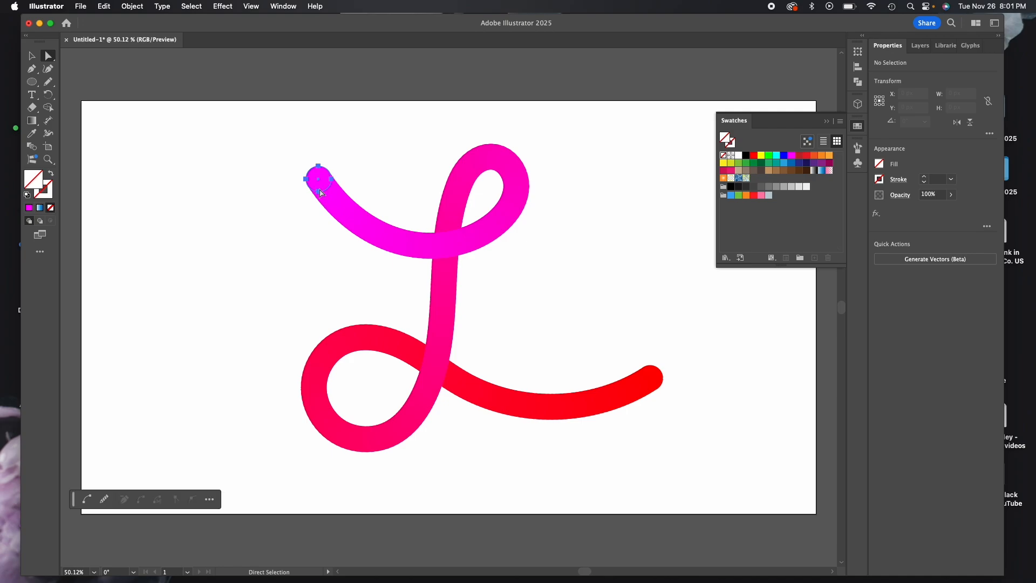
pyautogui.click(41, 208)
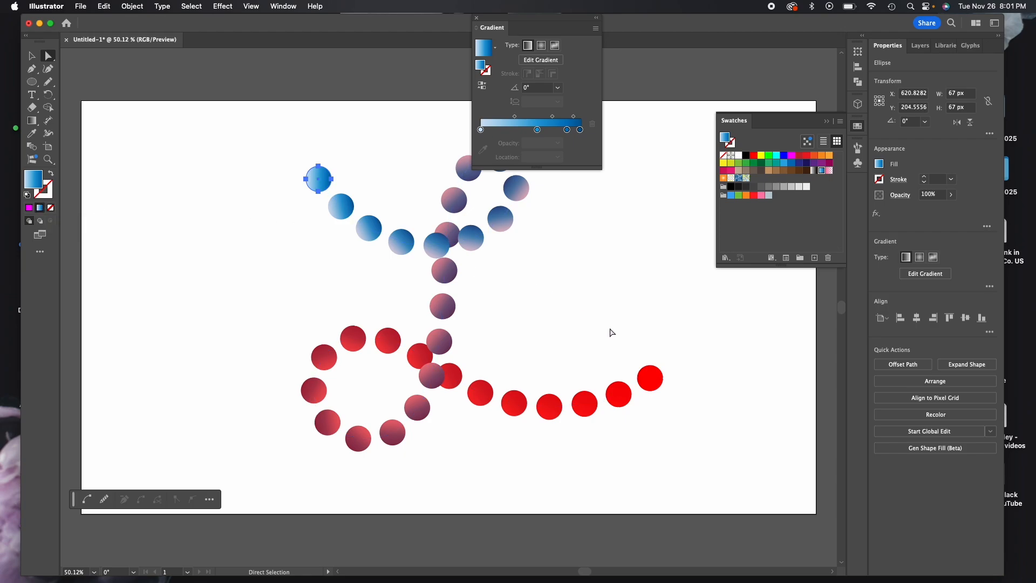
pyautogui.click(651, 392)
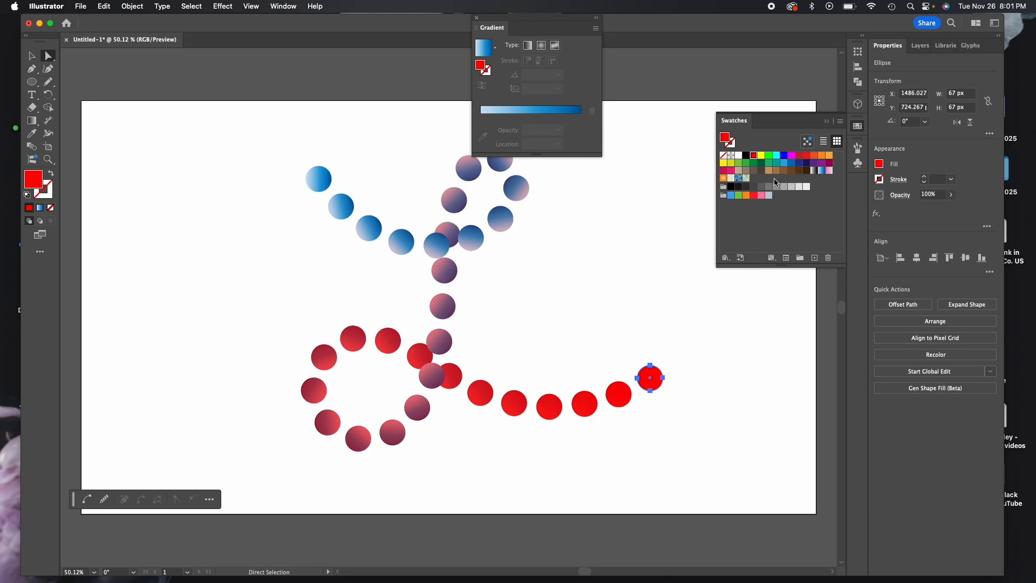
pyautogui.click(829, 171)
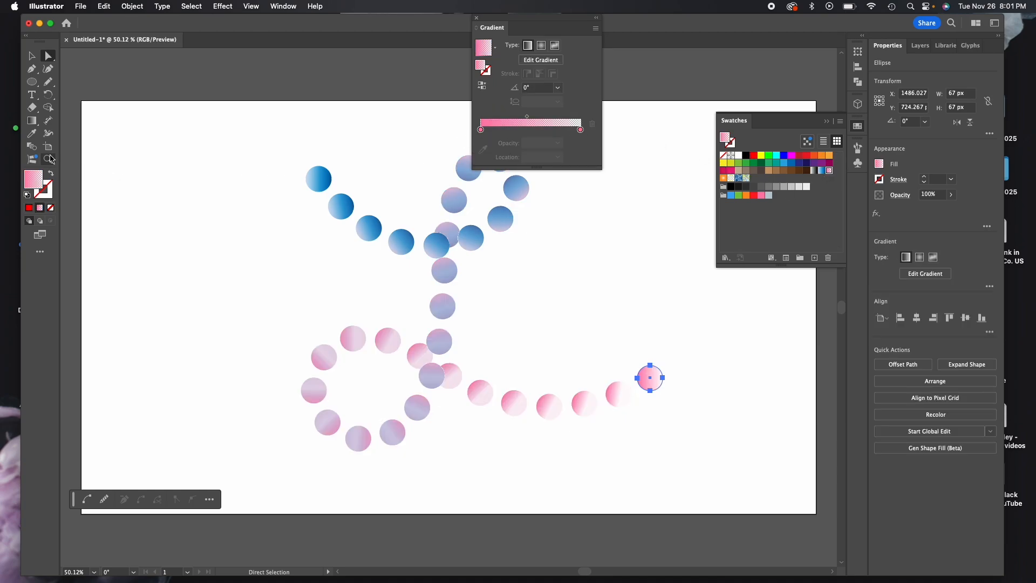
# Set the looping blend's spacing to Specified Steps with 100 steps
pyautogui.click(33, 147)
pyautogui.doubleClick(33, 148)
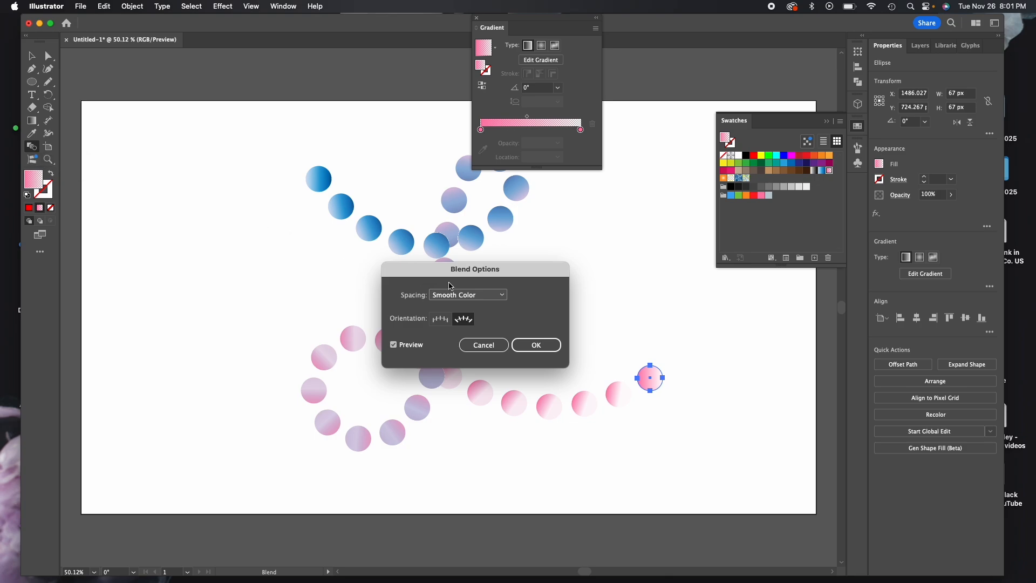
pyautogui.moveTo(439, 269); pyautogui.dragTo(141, 250)
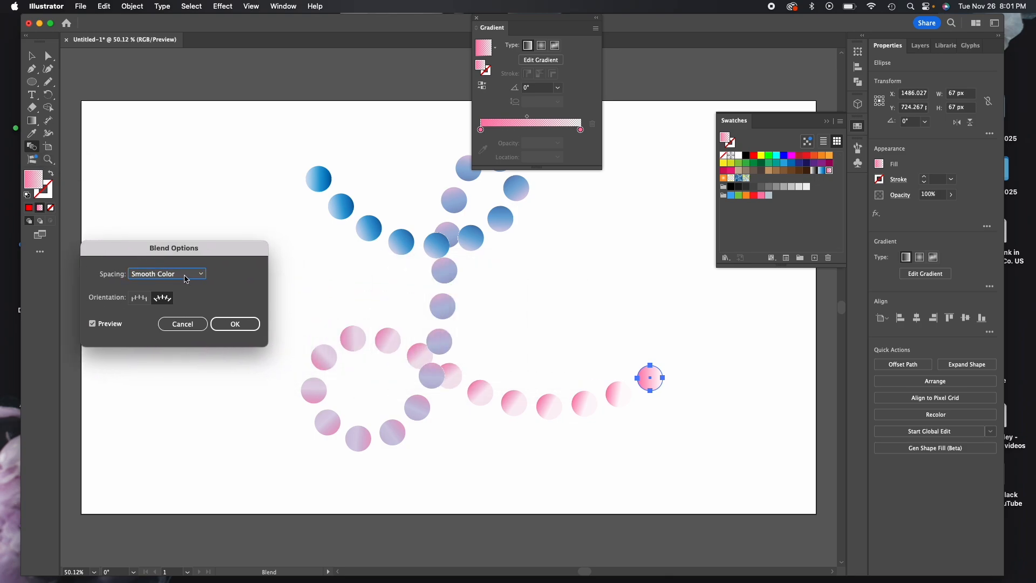
pyautogui.click(185, 276)
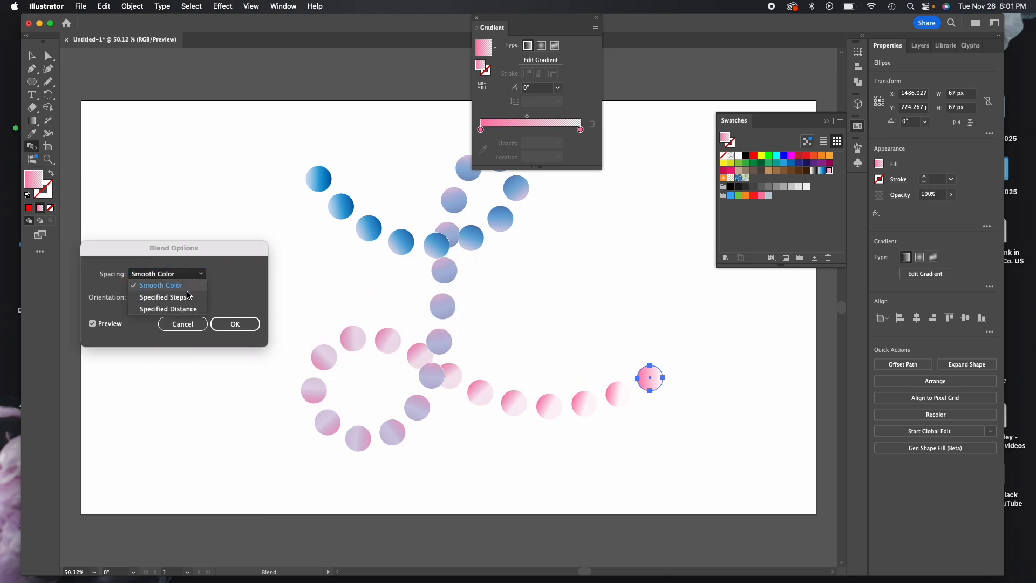
pyautogui.click(189, 297)
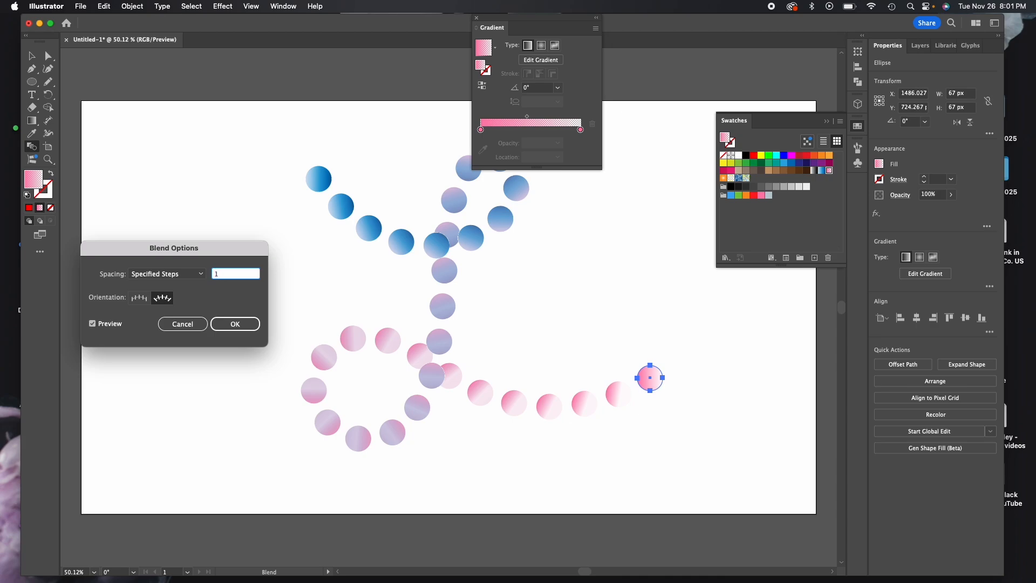
pyautogui.write('100')
pyautogui.press('Return')
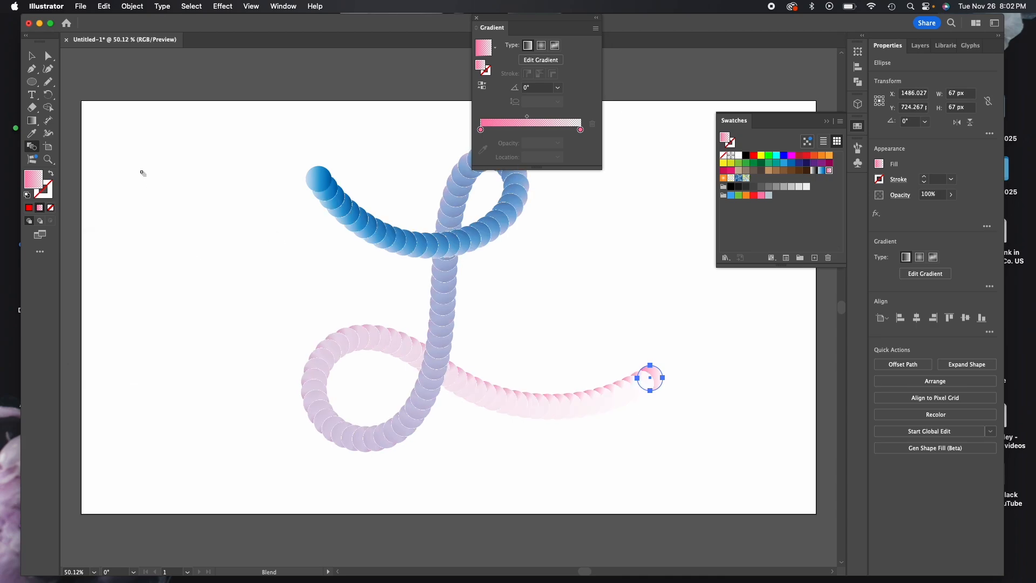
# Increase the looping blend to 200 specified steps and deselect it
pyautogui.doubleClick(32, 146)
pyautogui.click(236, 275)
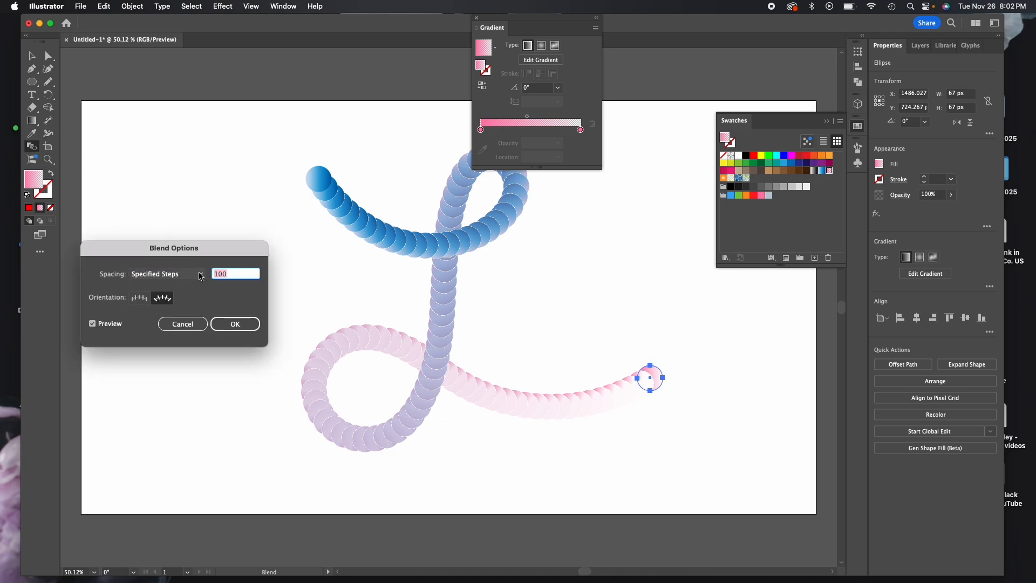
pyautogui.write('200')
pyautogui.press('Return')
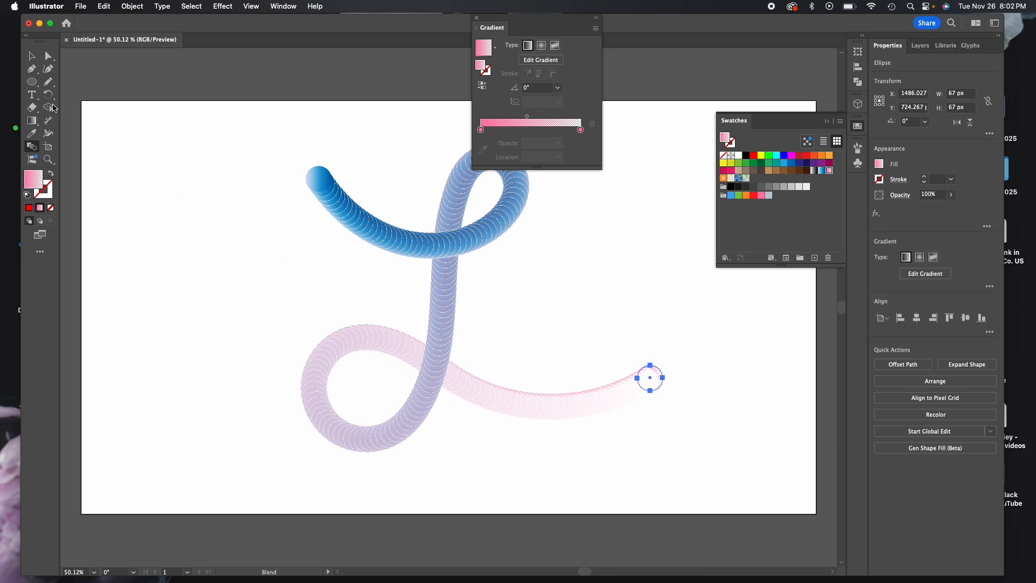
pyautogui.click(32, 56)
pyautogui.click(272, 149)
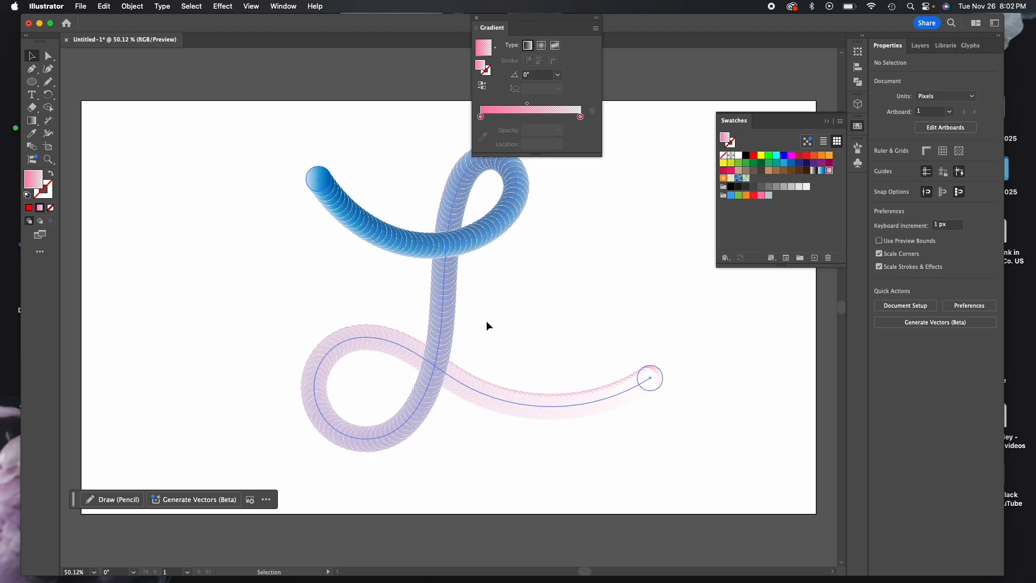
pyautogui.click(651, 388)
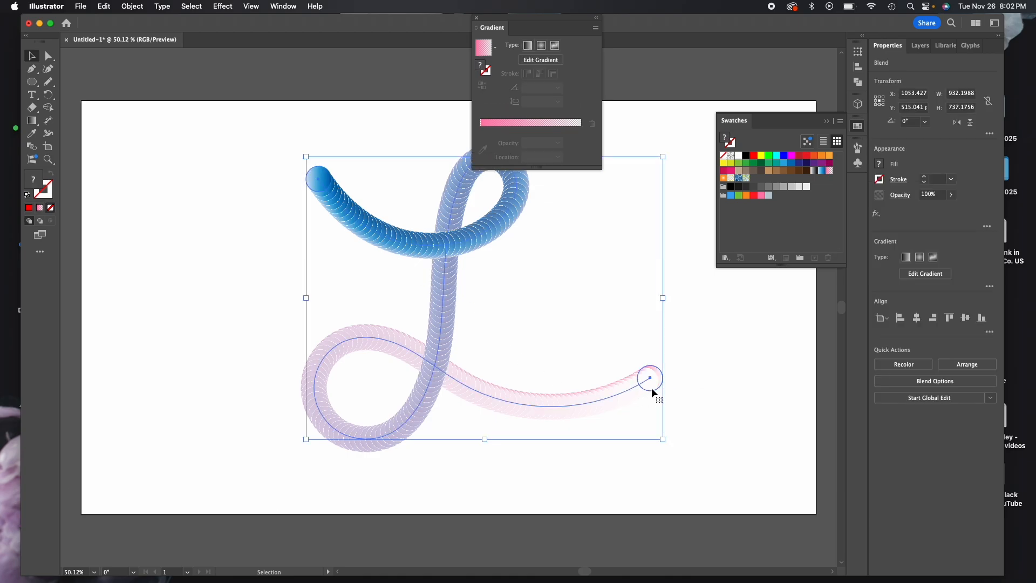
pyautogui.click(40, 207)
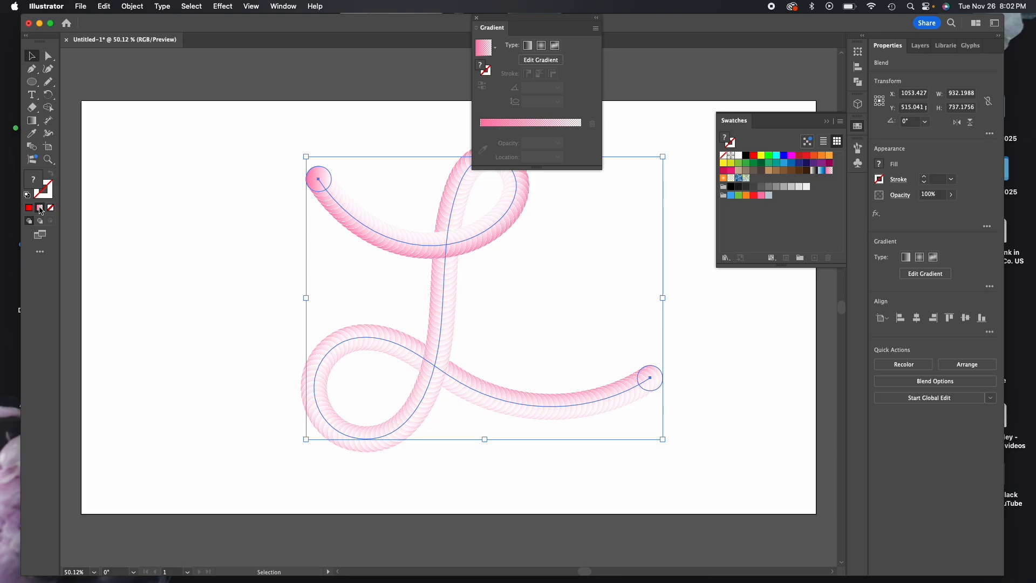
pyautogui.press('super+z')
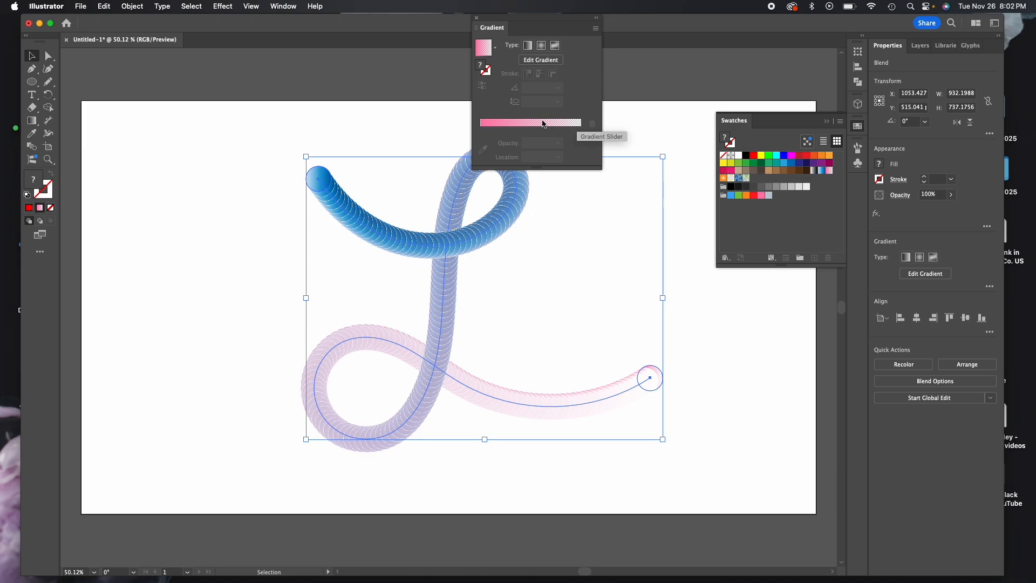
pyautogui.click(525, 123)
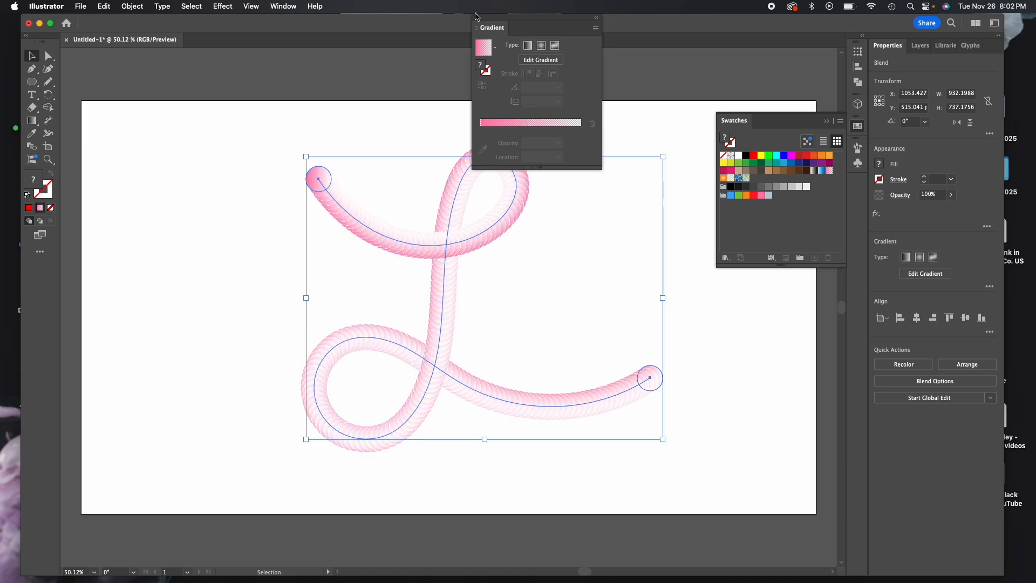
pyautogui.click(475, 18)
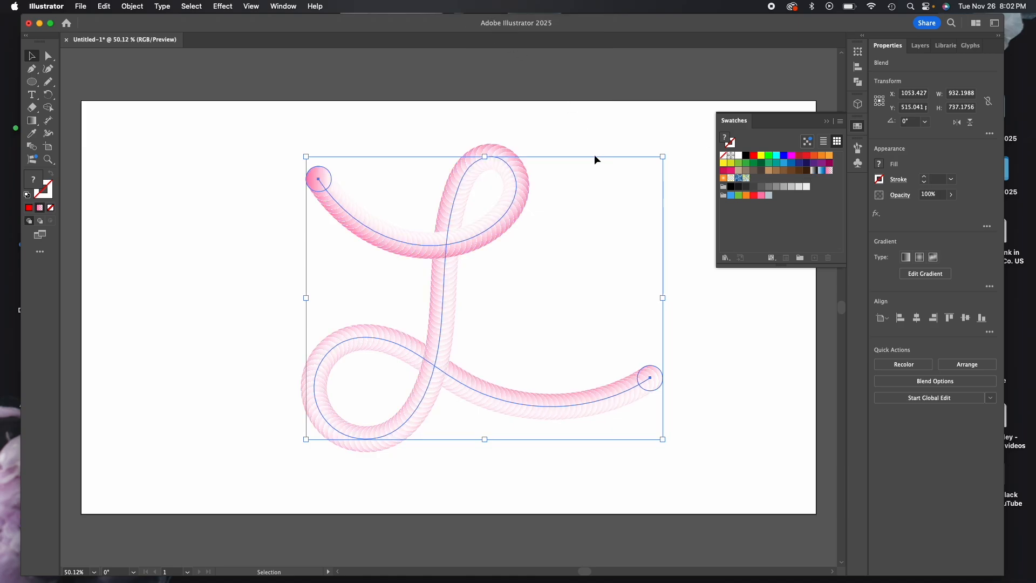
pyautogui.press('super+z')
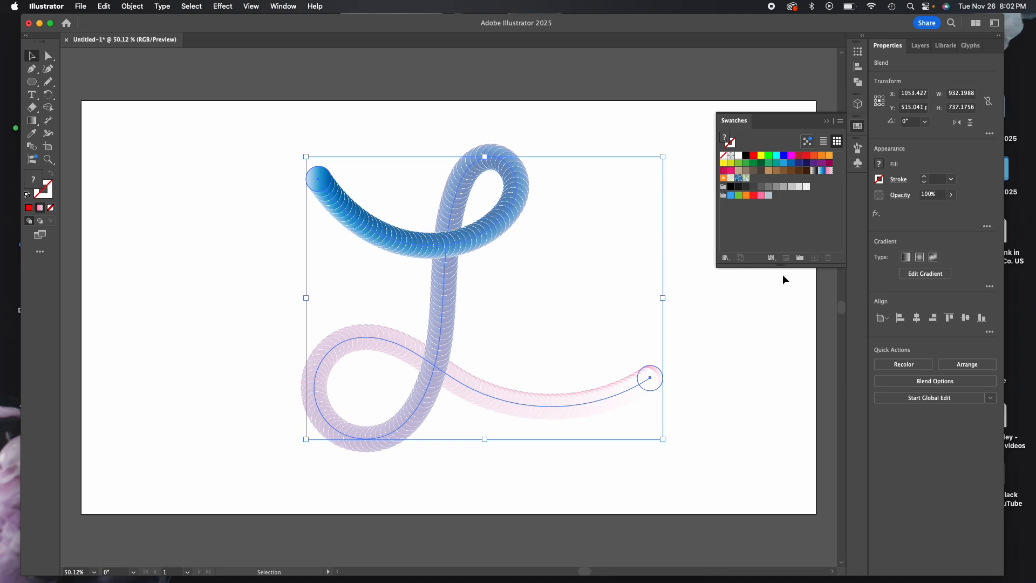
pyautogui.click(689, 393)
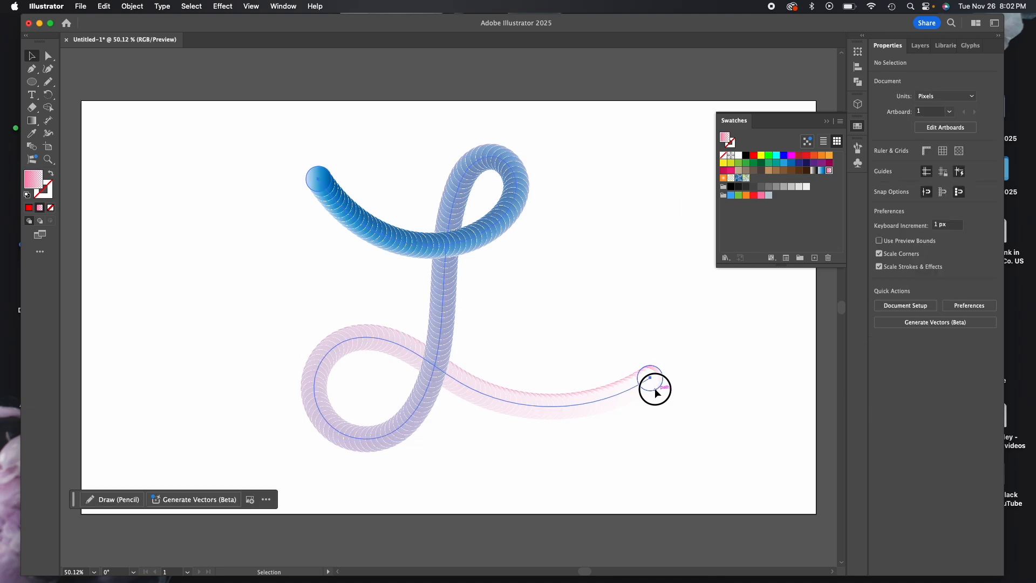
# Select the whole looping blend and fill it with the blue linear gradient swatch
pyautogui.click(655, 390)
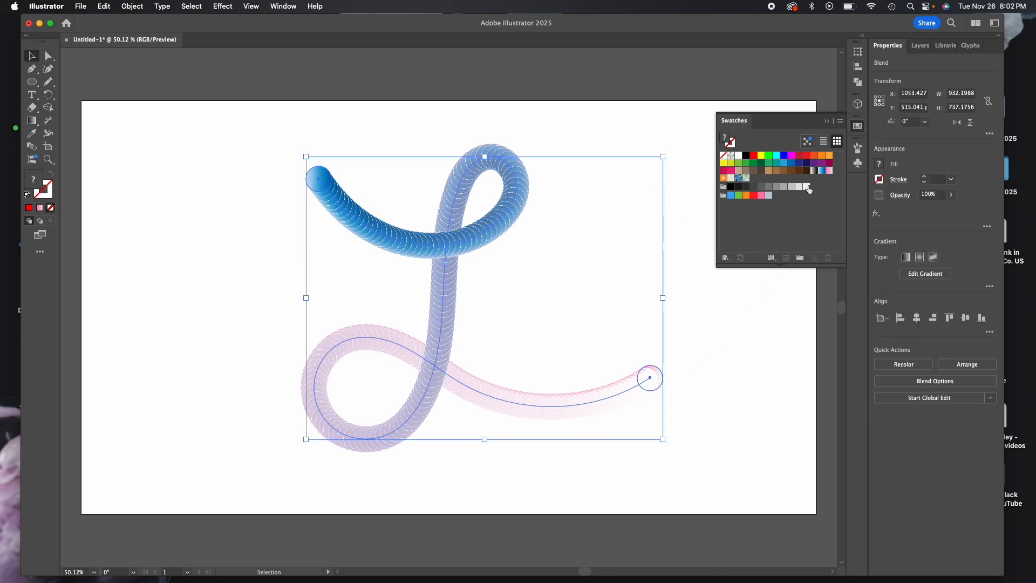
pyautogui.click(879, 164)
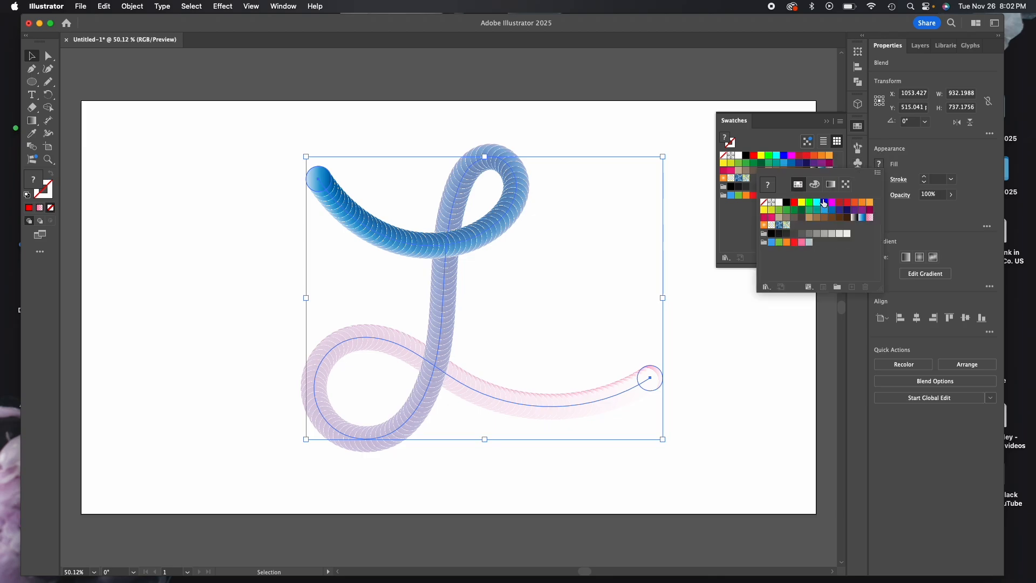
pyautogui.click(862, 218)
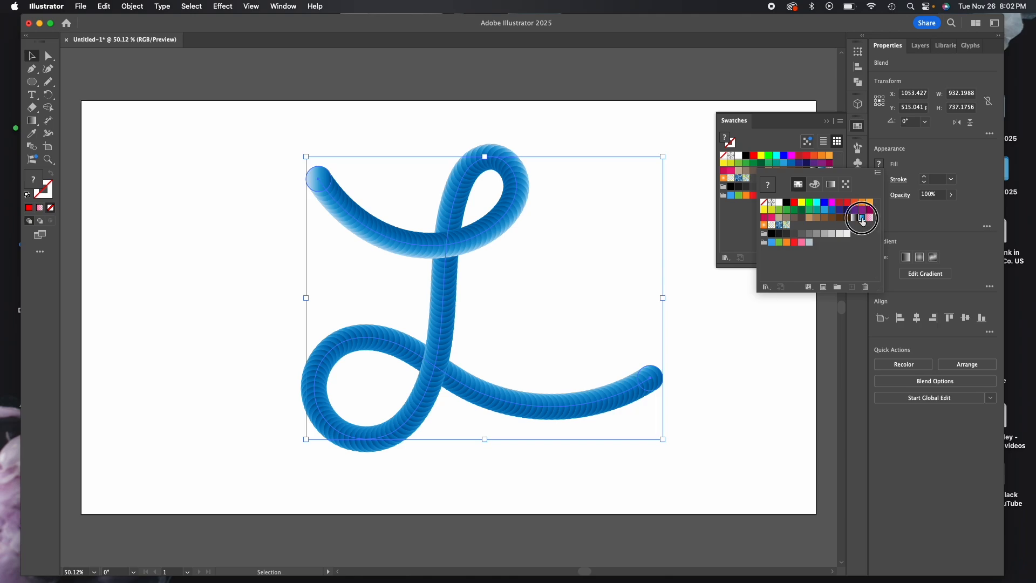
pyautogui.doubleClick(862, 217)
pyautogui.click(432, 269)
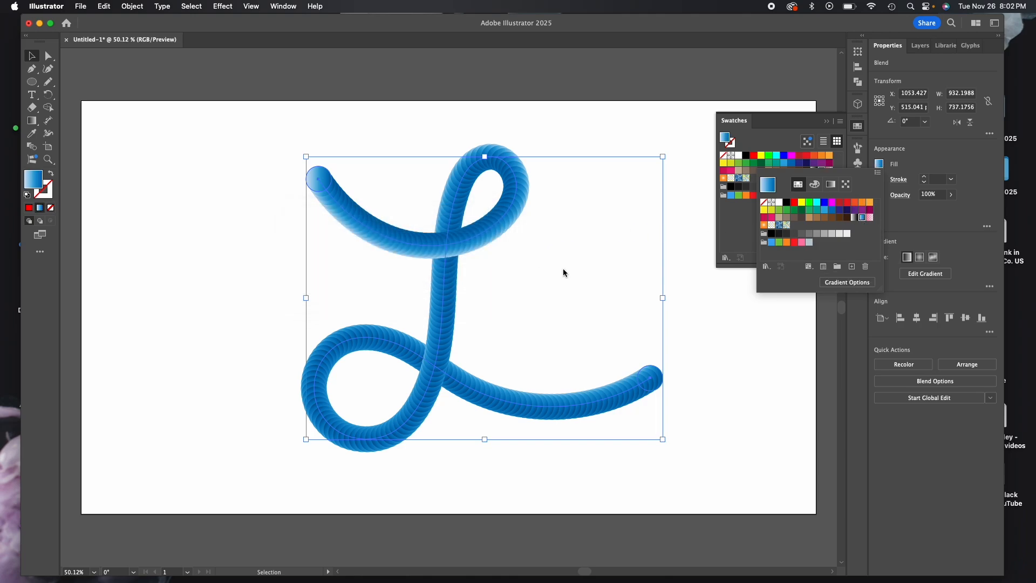
# Remove the lightest blue color stop from the blend's gradient fill
pyautogui.click(916, 277)
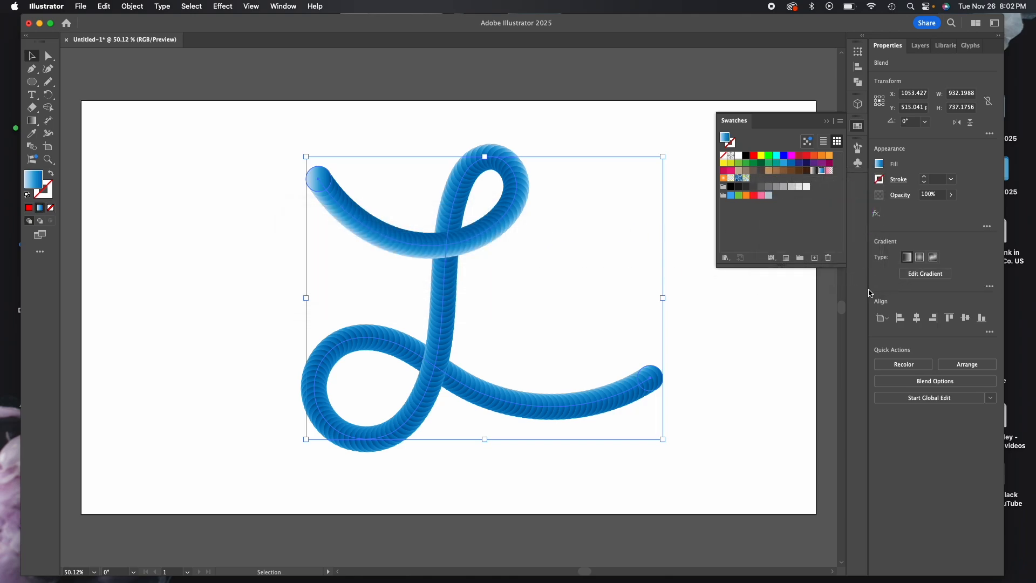
pyautogui.click(921, 271)
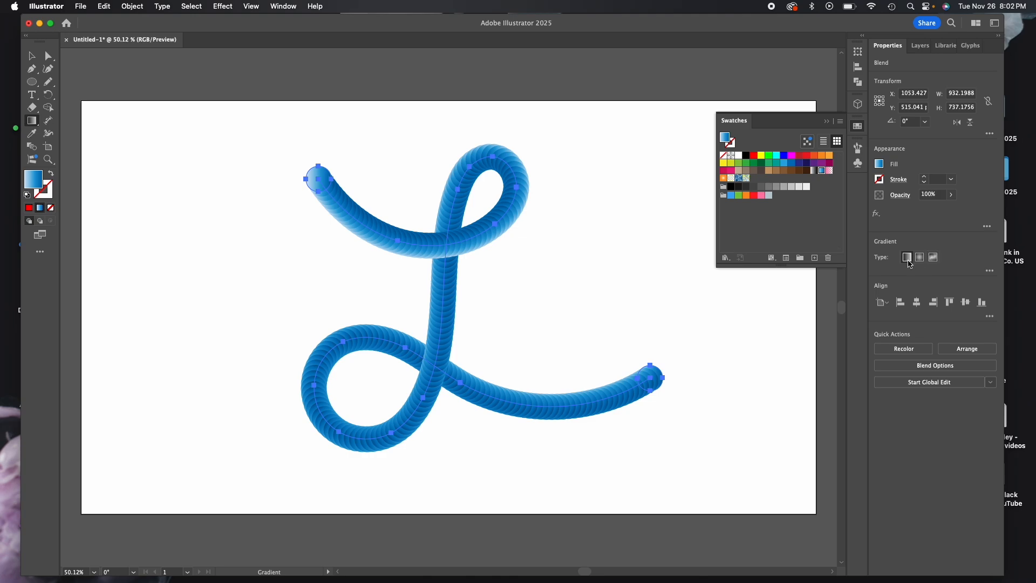
pyautogui.click(990, 272)
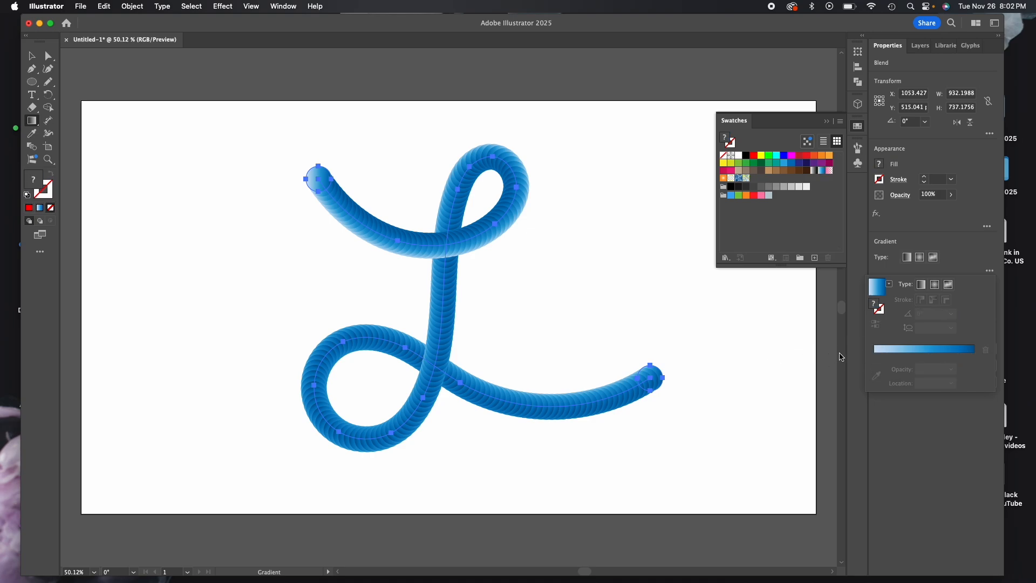
pyautogui.click(875, 356)
pyautogui.moveTo(874, 357); pyautogui.dragTo(814, 373)
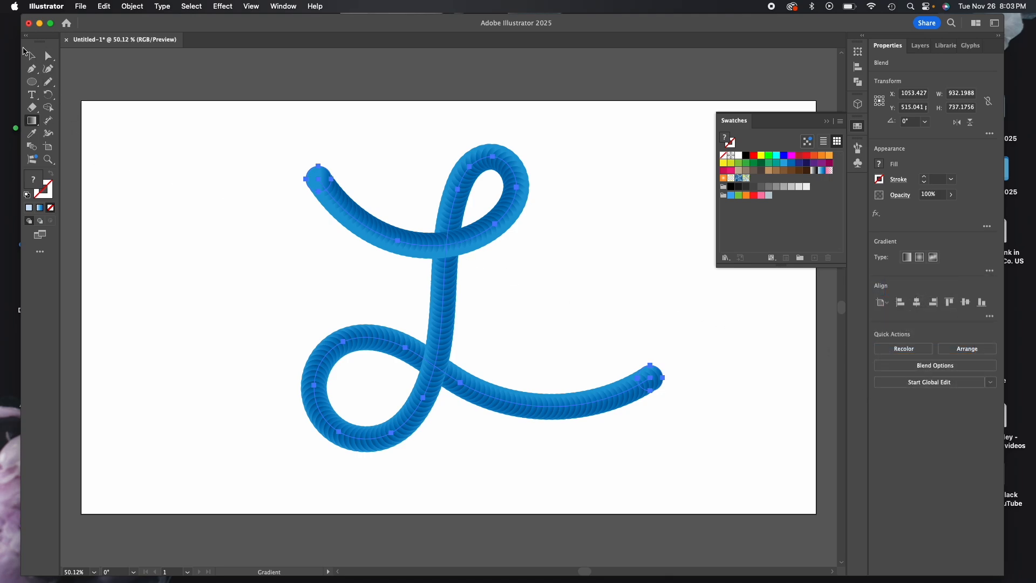
# Set the blue looping blend to 300 specified steps and deselect it
pyautogui.click(31, 55)
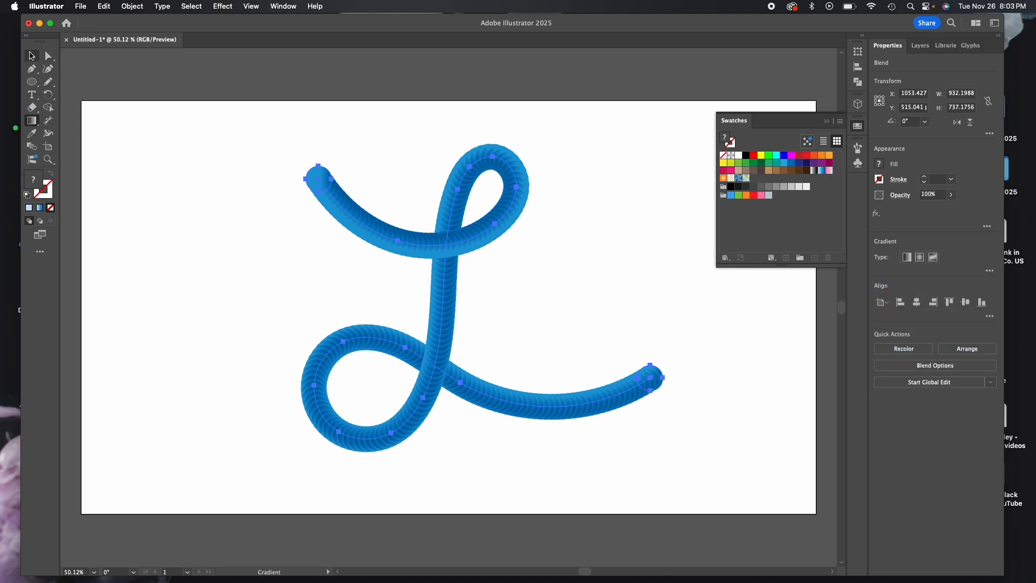
pyautogui.doubleClick(33, 150)
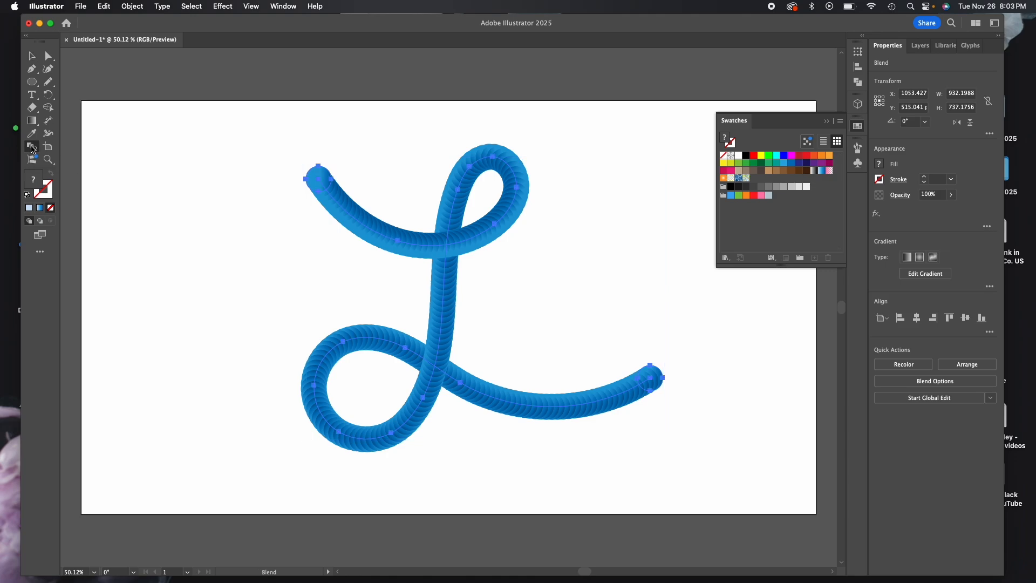
pyautogui.click(233, 275)
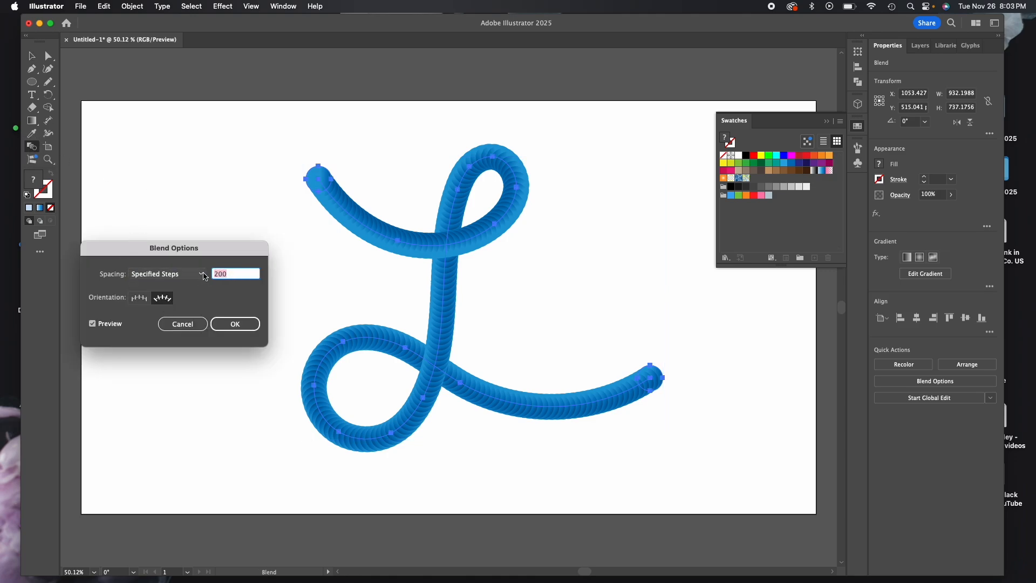
pyautogui.write('300')
pyautogui.press('Return')
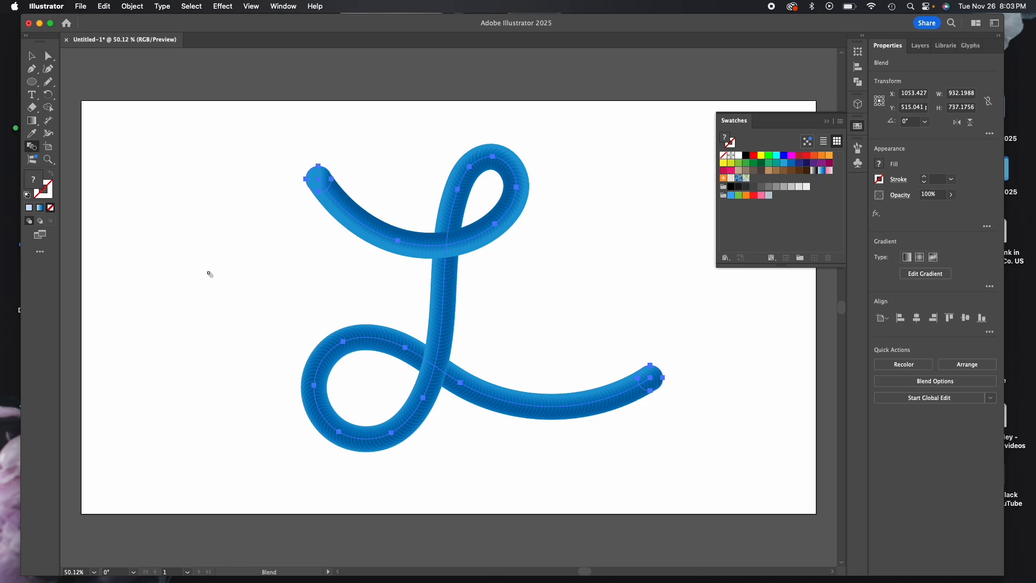
pyautogui.click(31, 56)
pyautogui.click(177, 219)
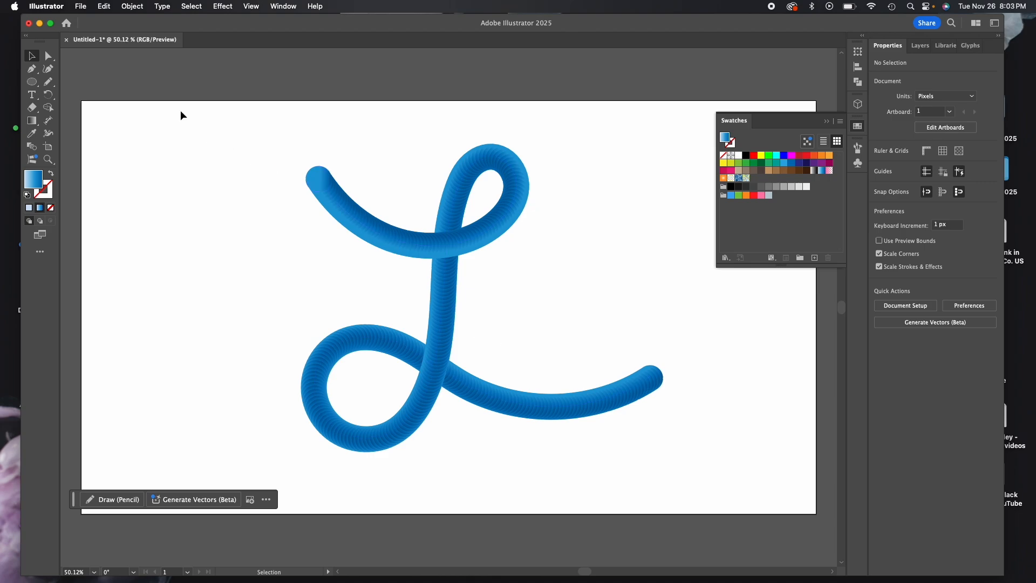
# Directly select the end circle at the blend's upper end, fill it with the light orange swatch, and deselect it
pyautogui.click(48, 55)
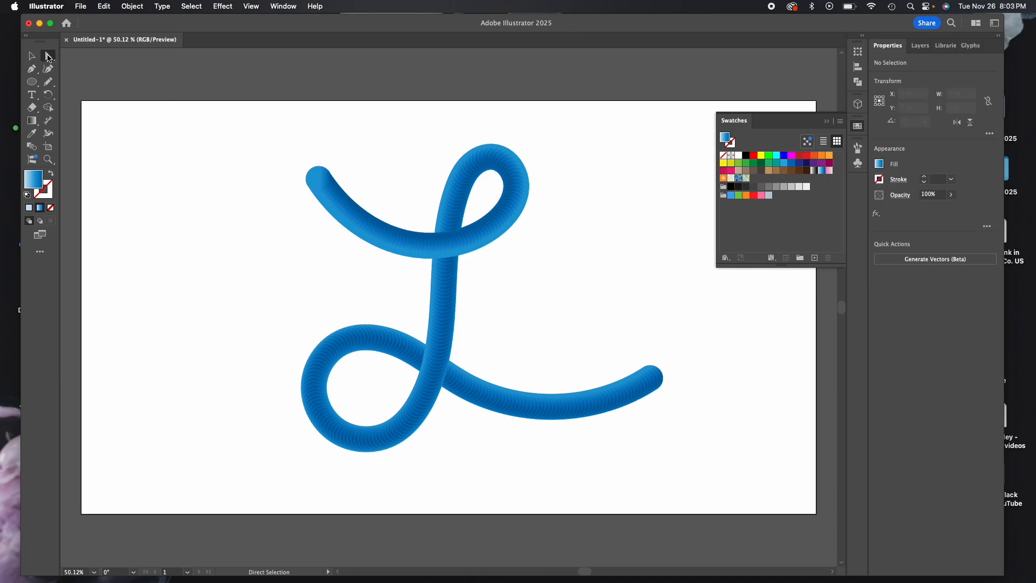
pyautogui.click(318, 189)
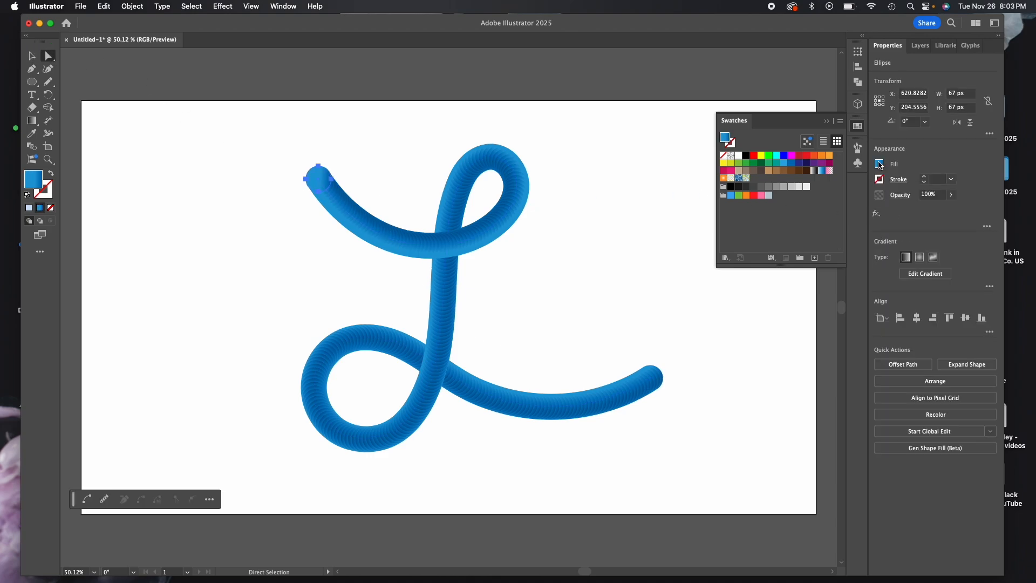
pyautogui.click(829, 156)
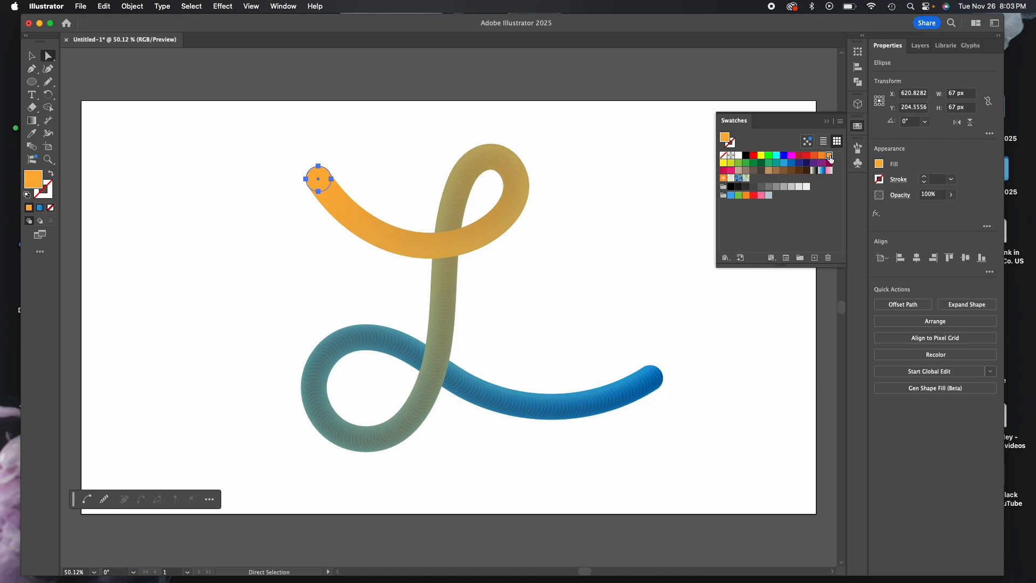
pyautogui.click(238, 225)
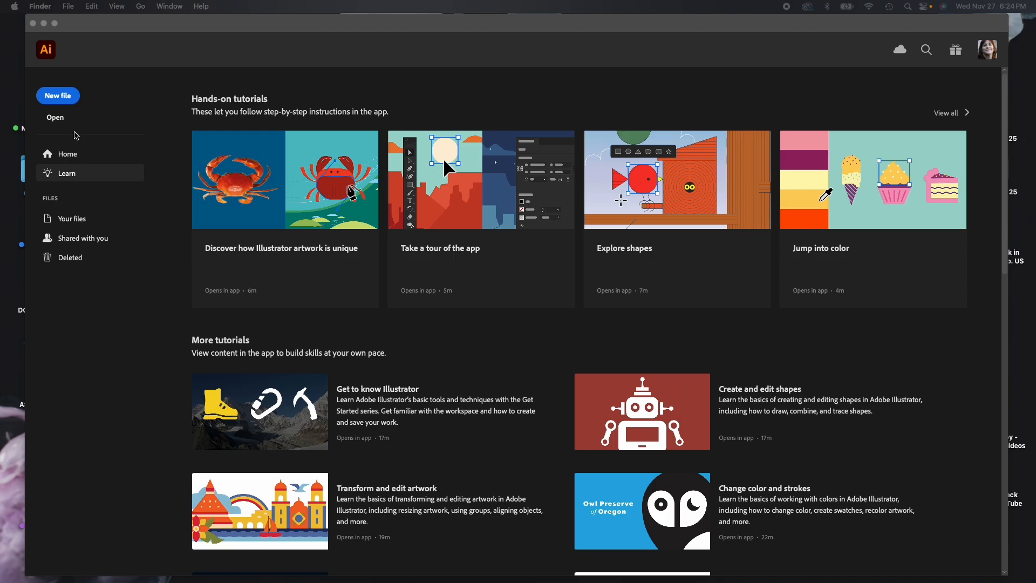
# Open the setup dialog for a new document
pyautogui.click(59, 96)
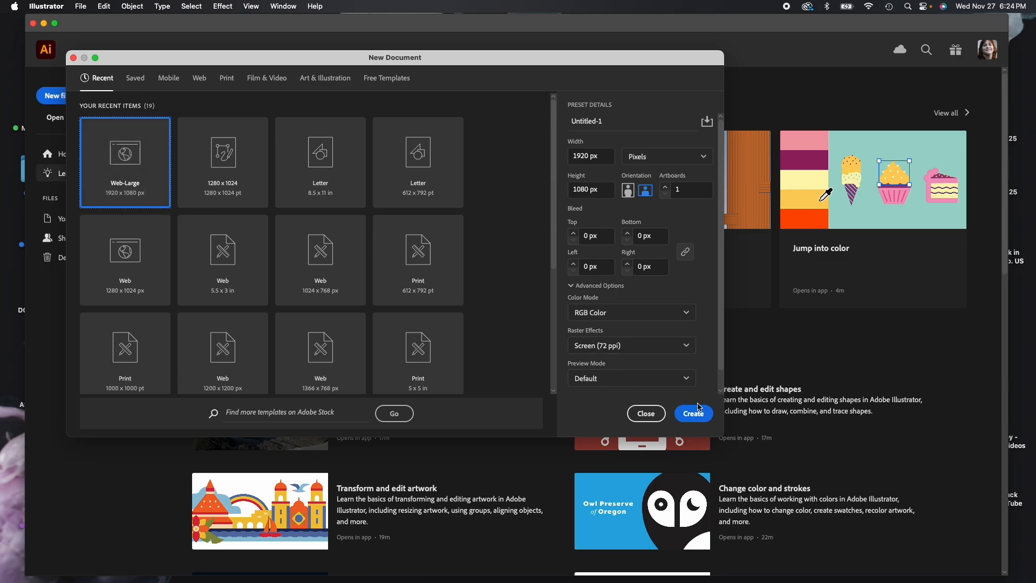
# Create a Web-Large RGB document of 1920 × 1080 px and collapse the swatches
pyautogui.click(696, 412)
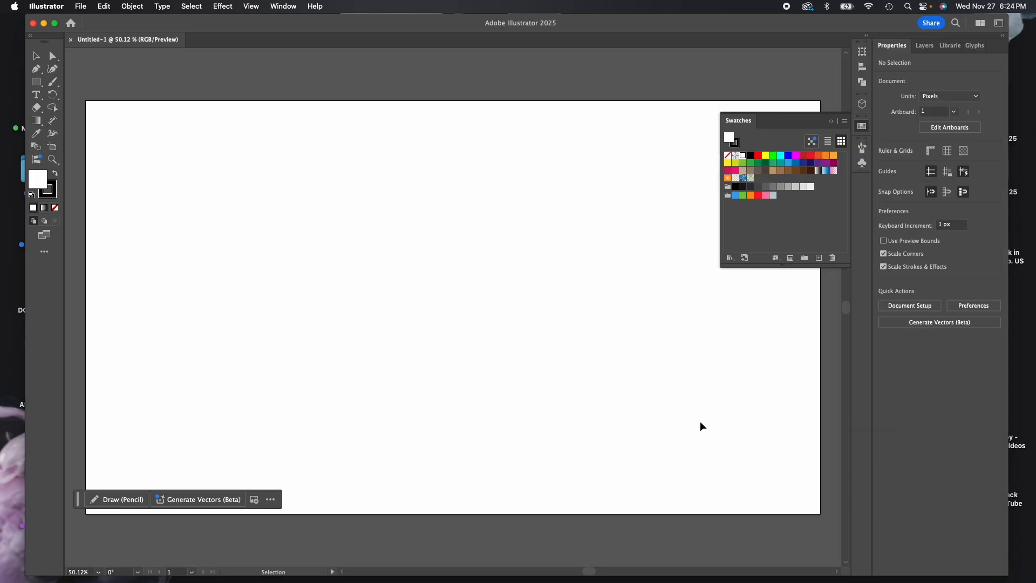
pyautogui.click(829, 121)
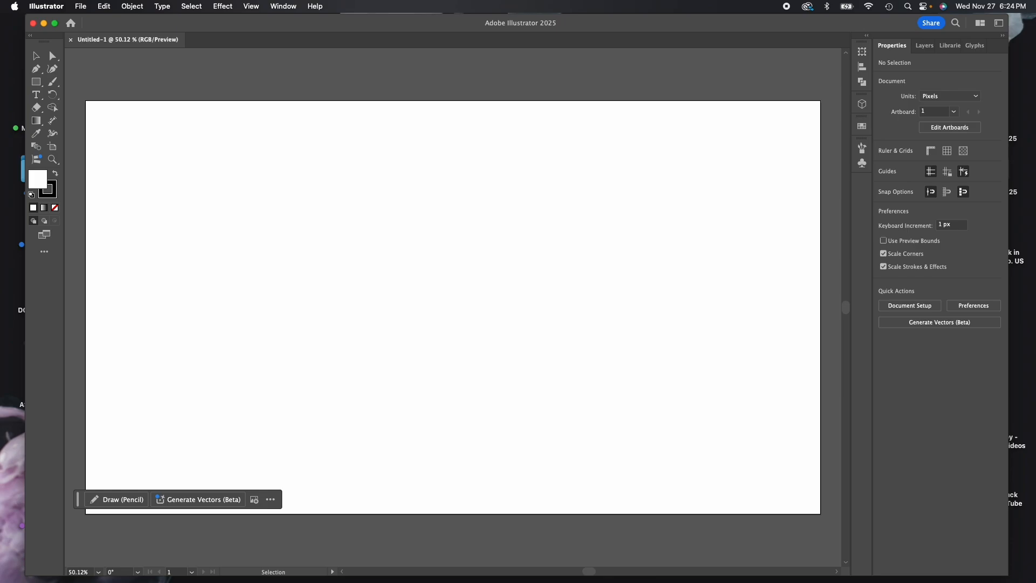
# Switch to Finder and preview the JPG artworks in the Downloads folder, from 50816fssdl.jpg to 921054ilsdl.jpg
pyautogui.press('super+Tab')
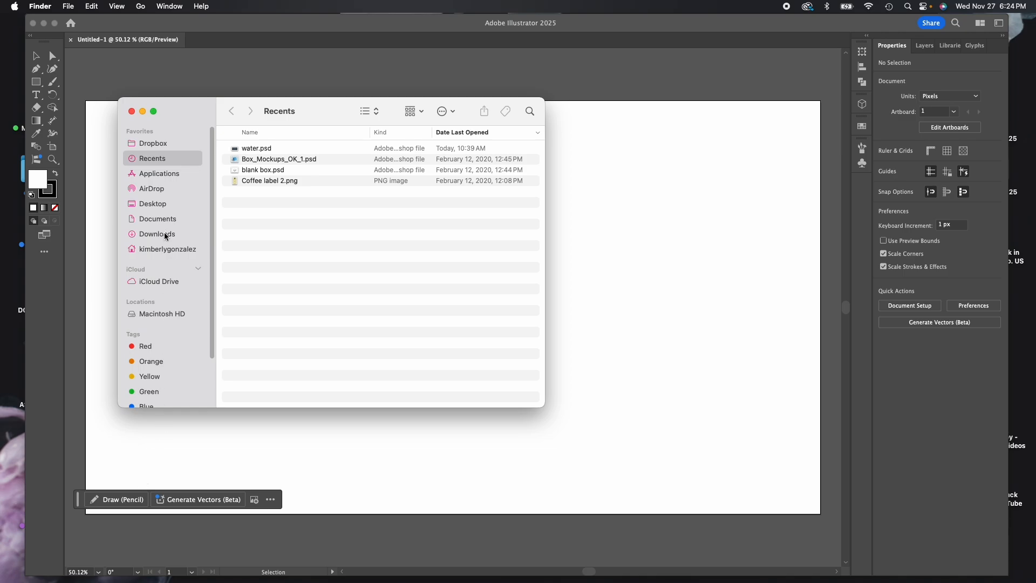
pyautogui.click(184, 233)
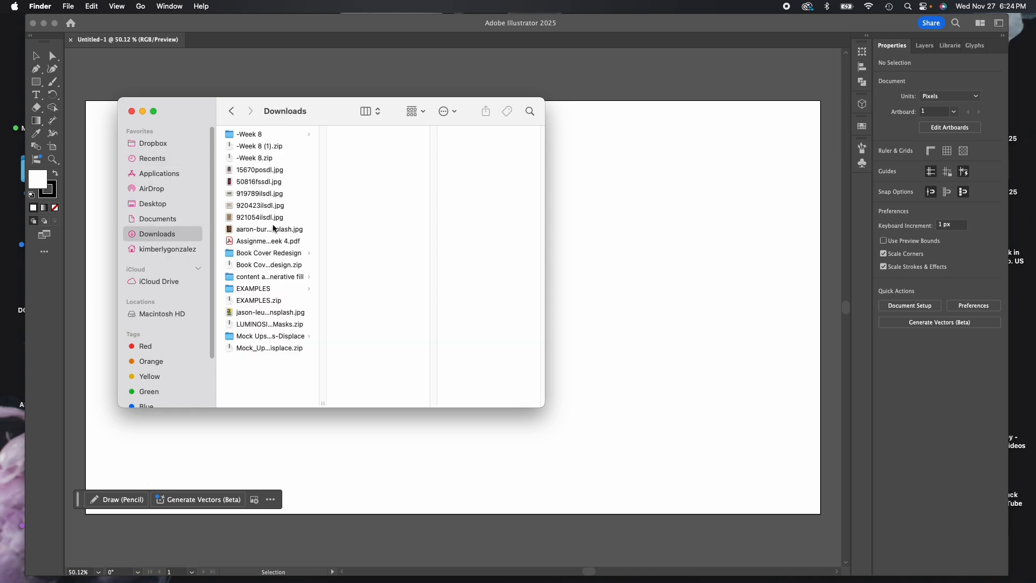
pyautogui.click(280, 184)
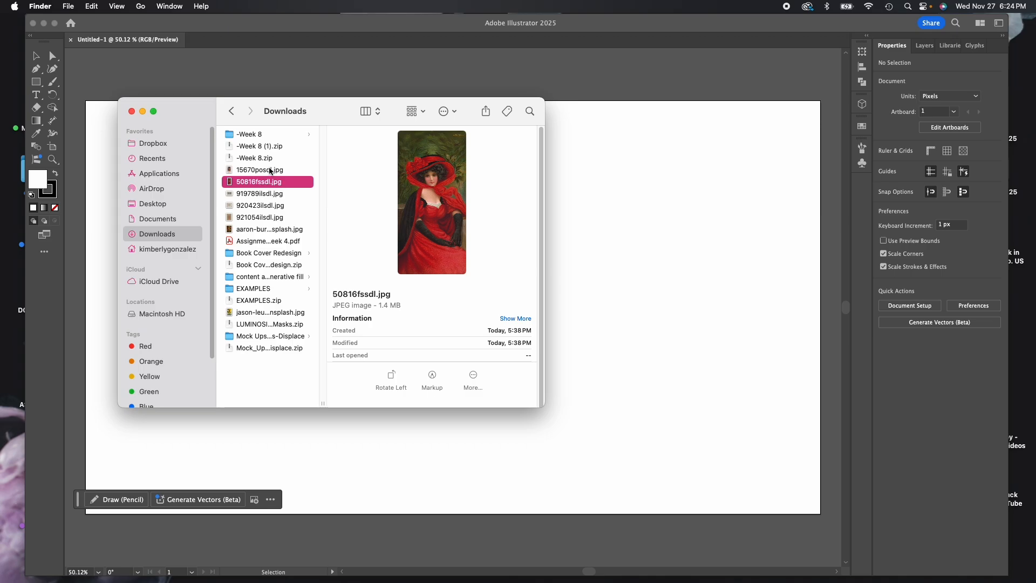
pyautogui.click(271, 172)
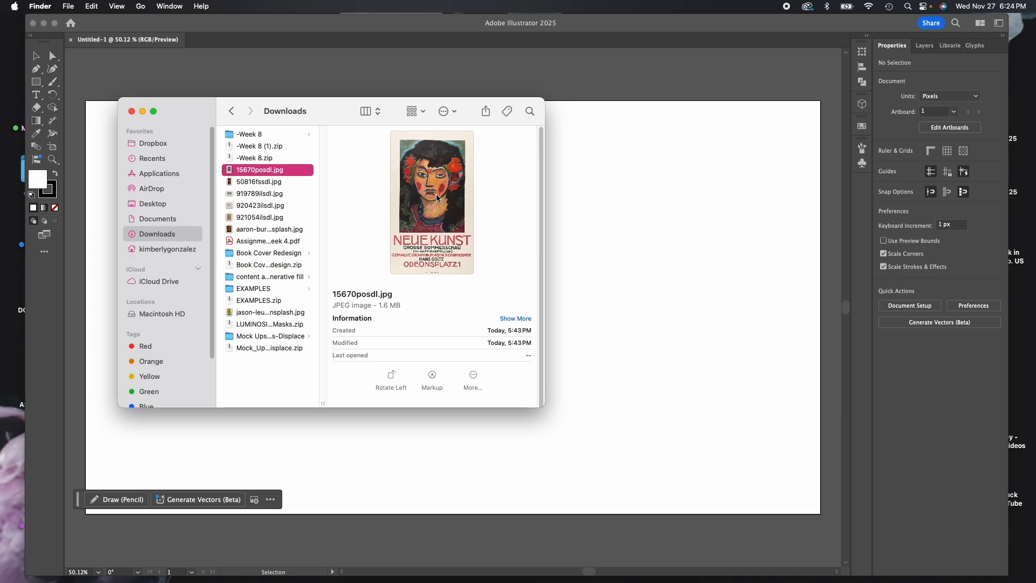
pyautogui.click(273, 194)
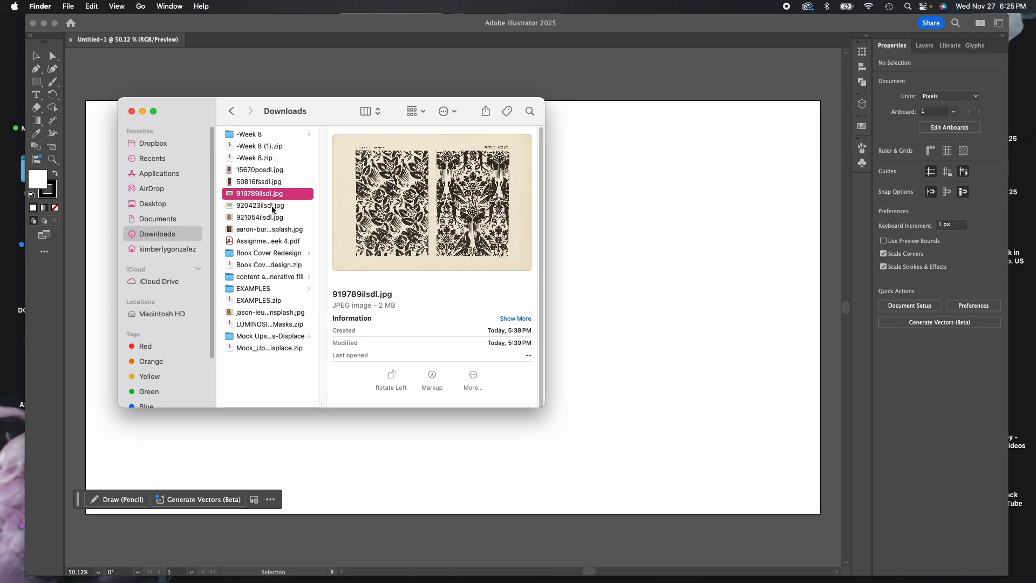
pyautogui.click(268, 205)
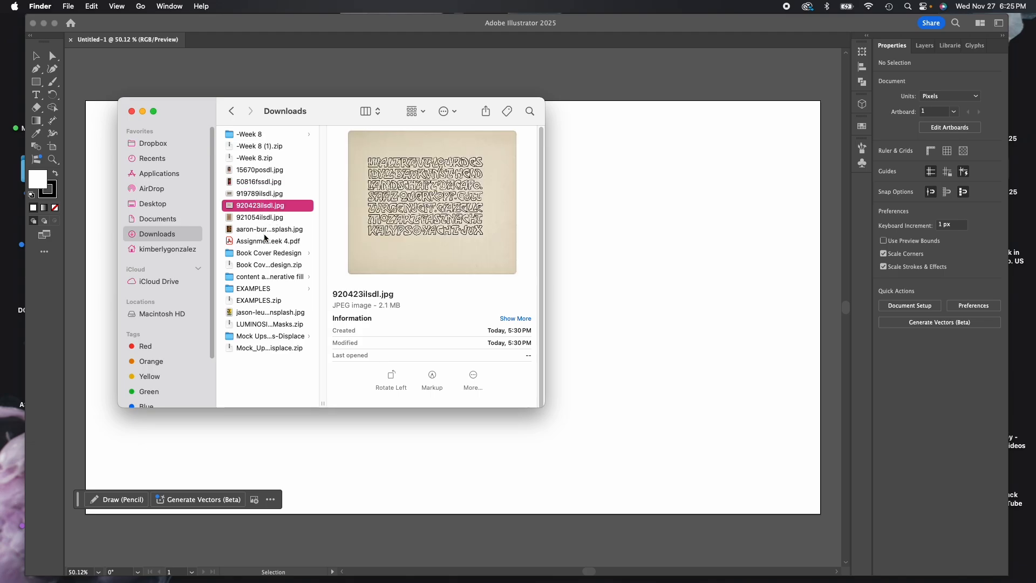
pyautogui.press('Down')
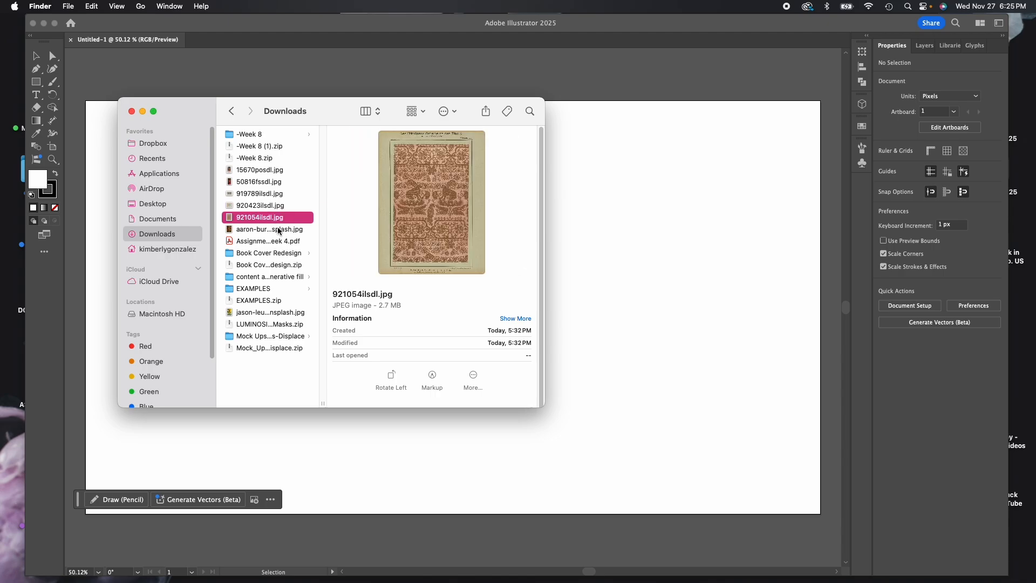
# Move the Unsplash photo of the gold star in Downloads to the Trash
pyautogui.click(272, 230)
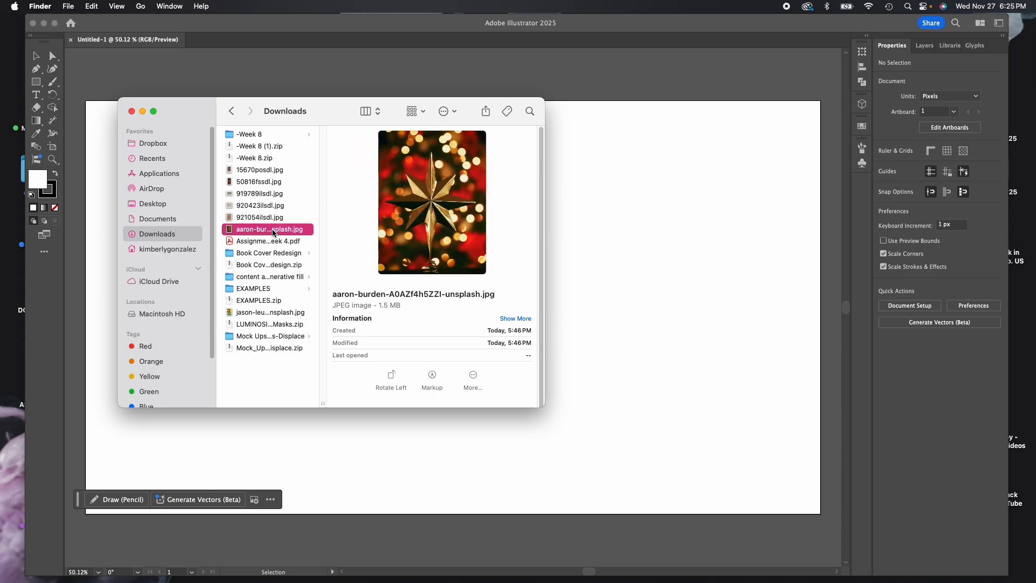
pyautogui.rightClick(250, 232)
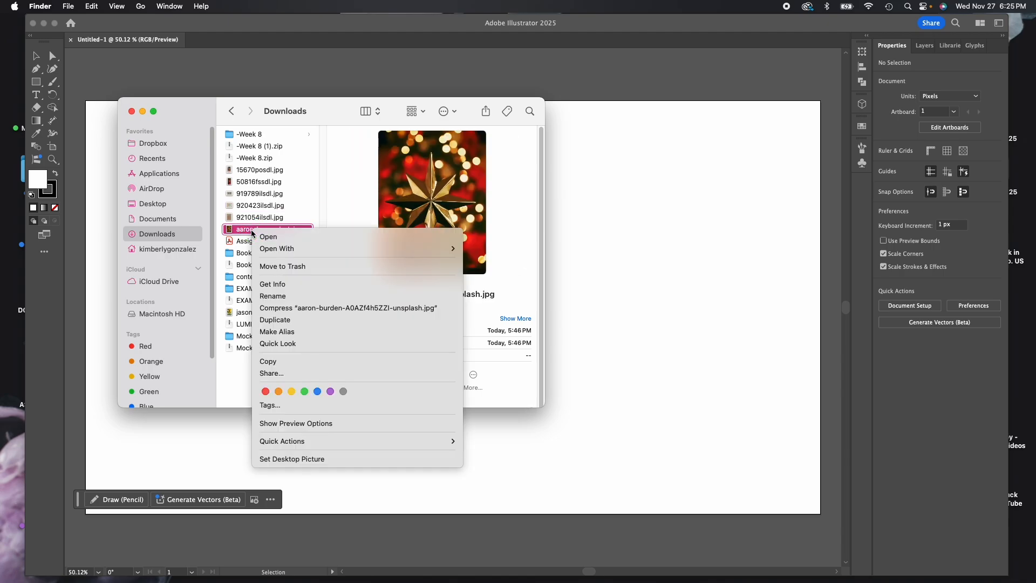
pyautogui.click(271, 267)
# Preview the sunflower photo and the five other JPG artworks in Downloads again
pyautogui.click(266, 302)
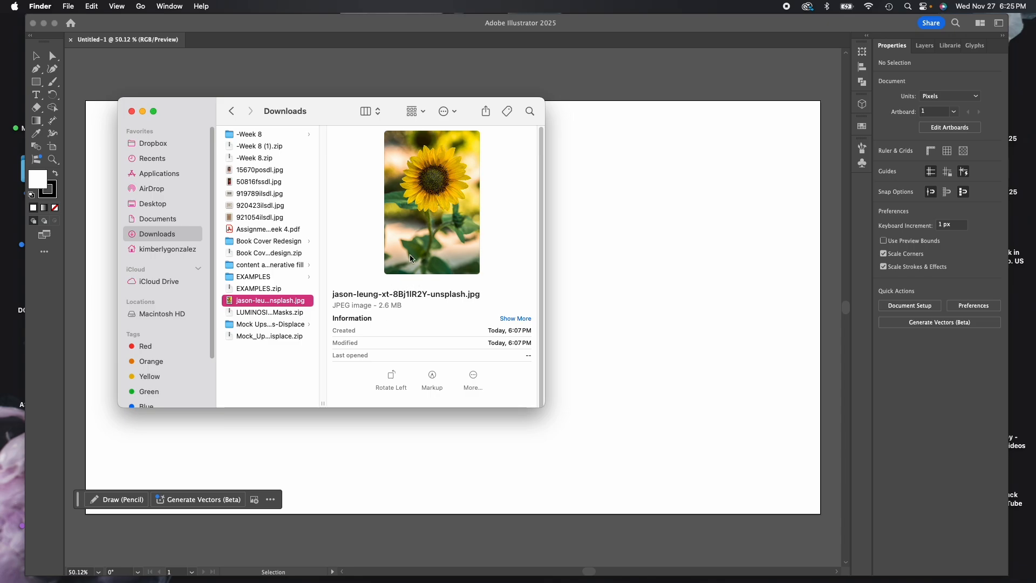
pyautogui.moveTo(338, 104); pyautogui.dragTo(342, 92)
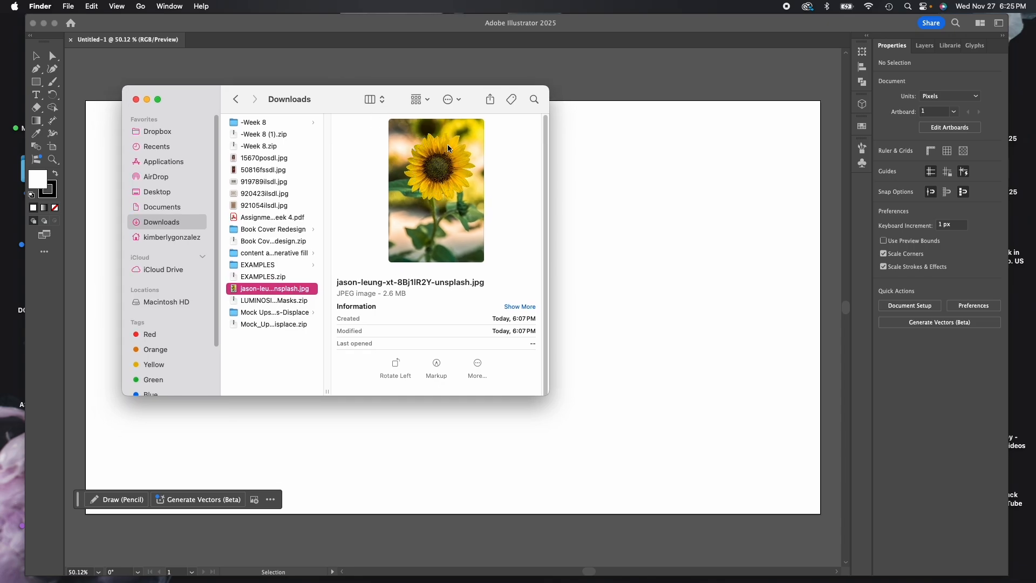
pyautogui.click(270, 206)
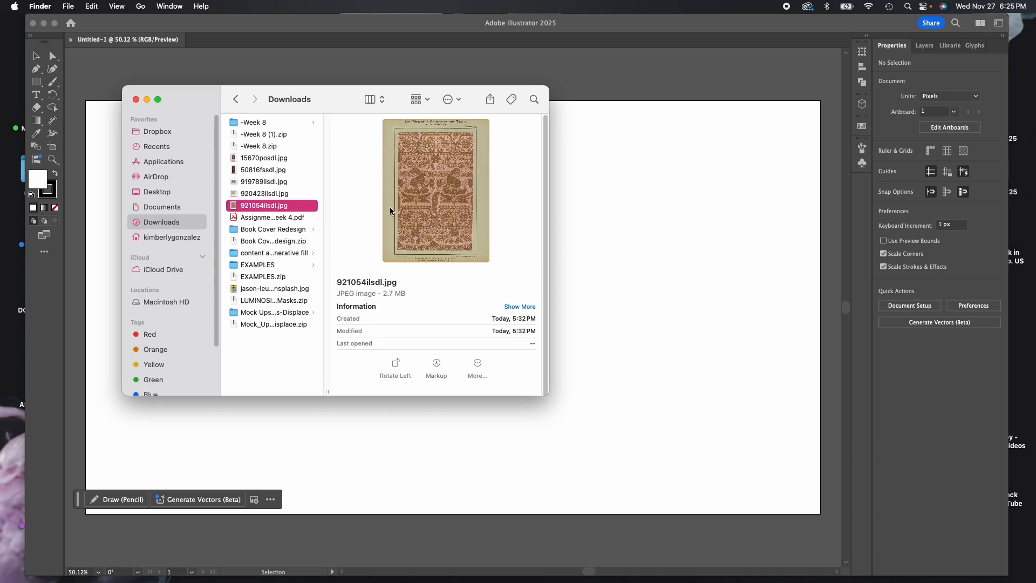
pyautogui.click(271, 195)
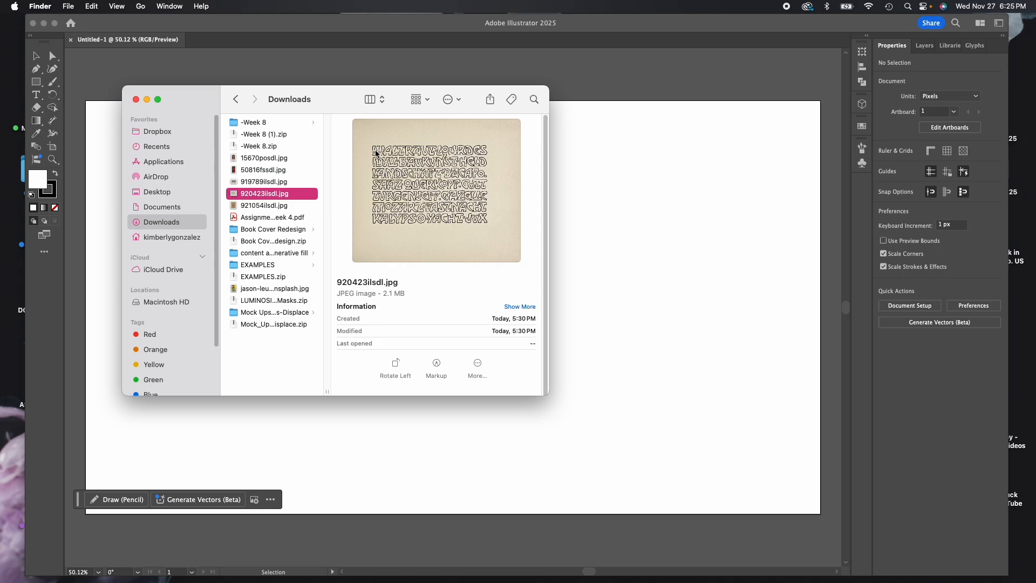
pyautogui.click(269, 183)
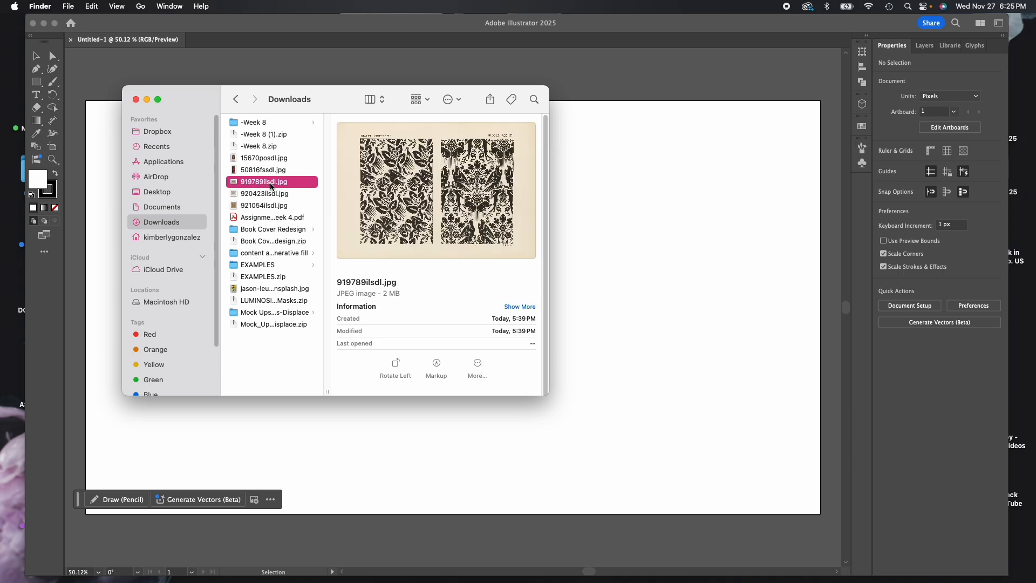
pyautogui.click(265, 171)
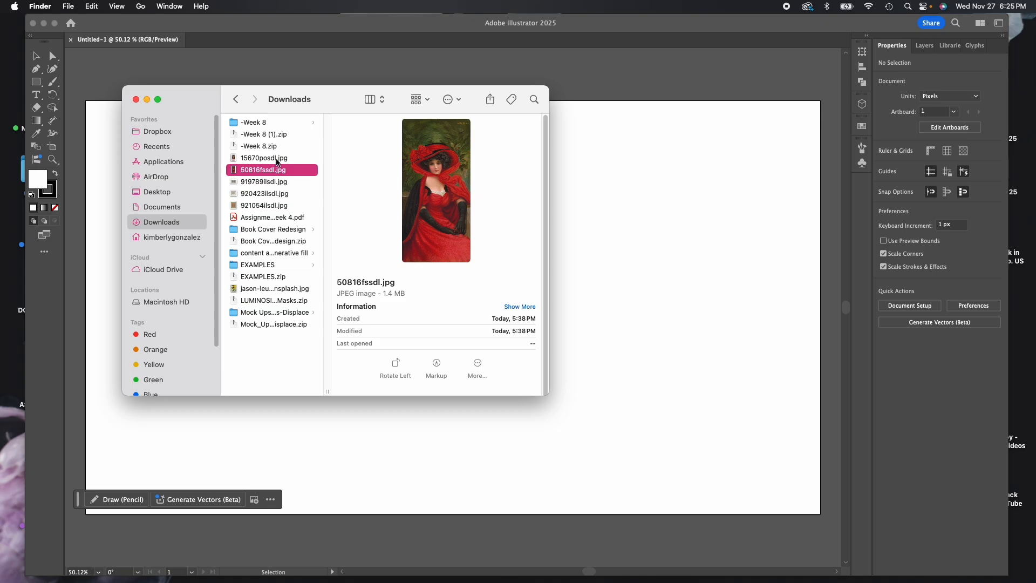
pyautogui.click(280, 160)
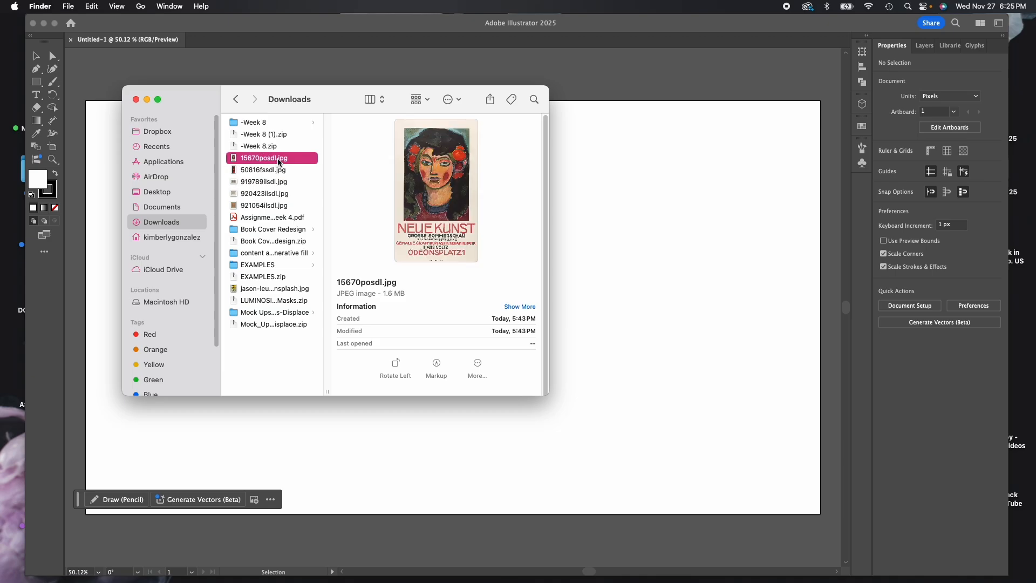
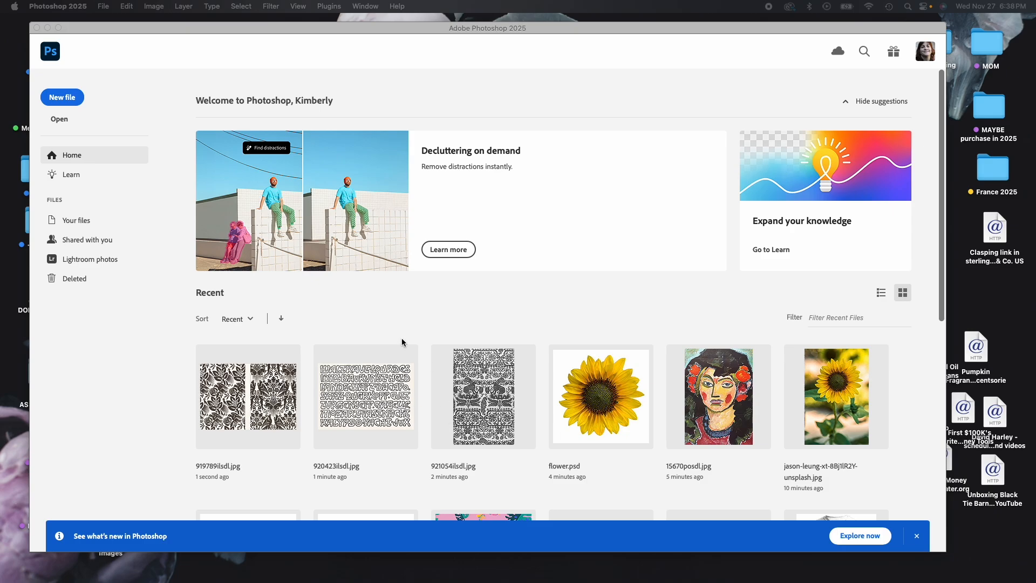
# Quit Photoshop to return to the Finder window
pyautogui.click(85, 27)
pyautogui.click(59, 6)
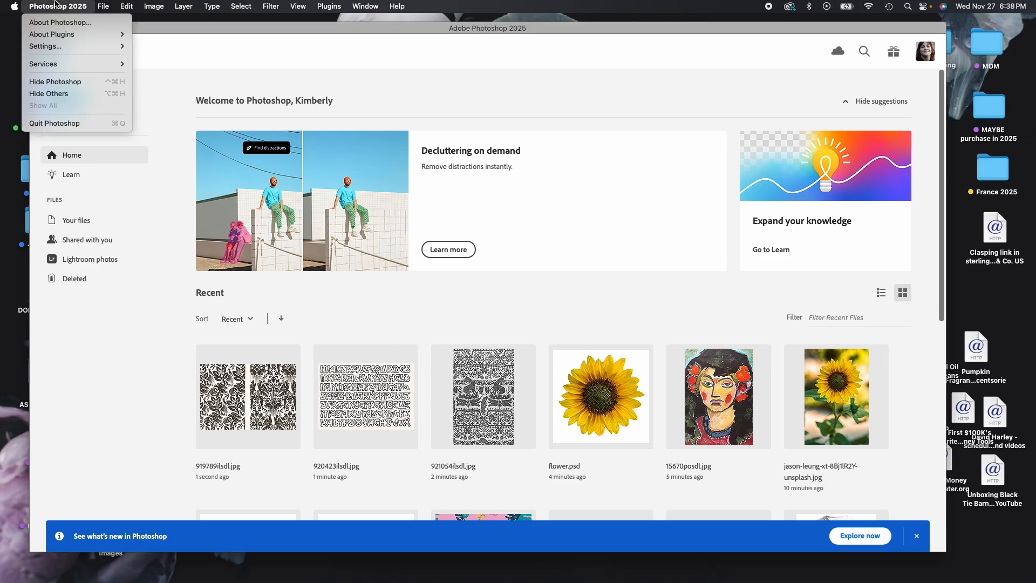
pyautogui.click(61, 124)
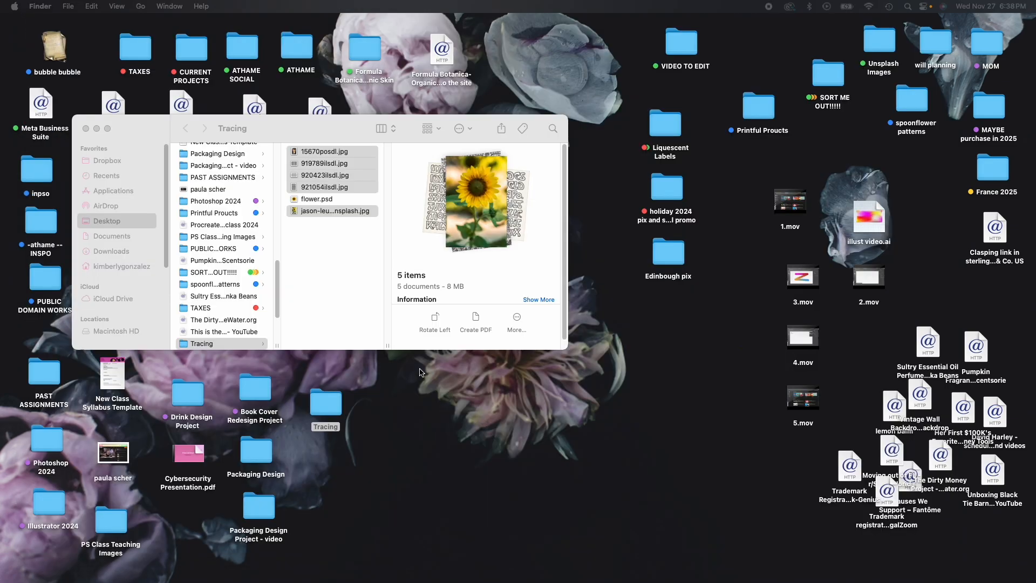
# Reposition the Finder window and preview the sunflower photo, 15670posdl.jpg and 919789ilsdl.jpg in the Tracing folder
pyautogui.moveTo(343, 132); pyautogui.dragTo(290, 117)
pyautogui.click(301, 257)
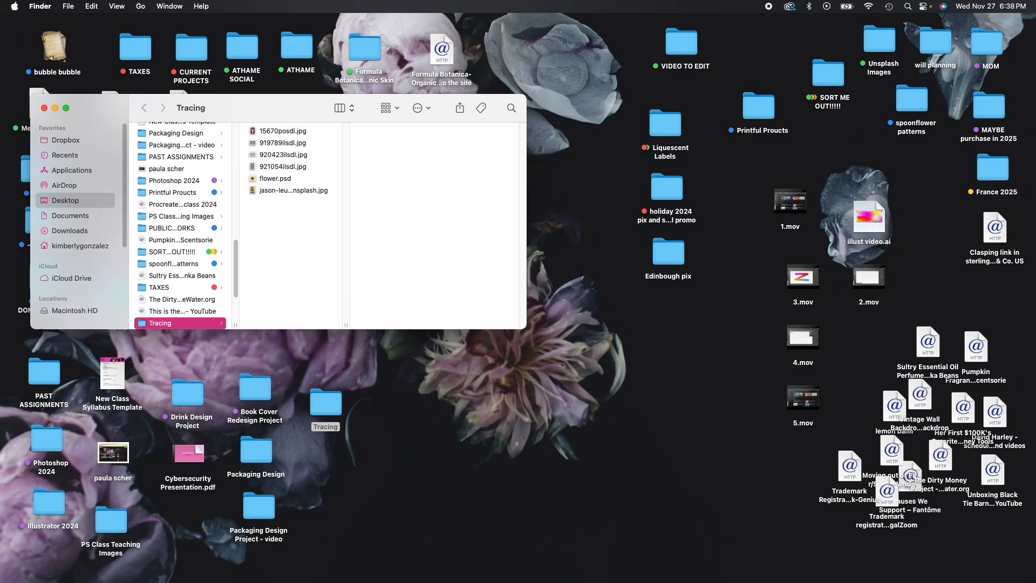
pyautogui.click(288, 190)
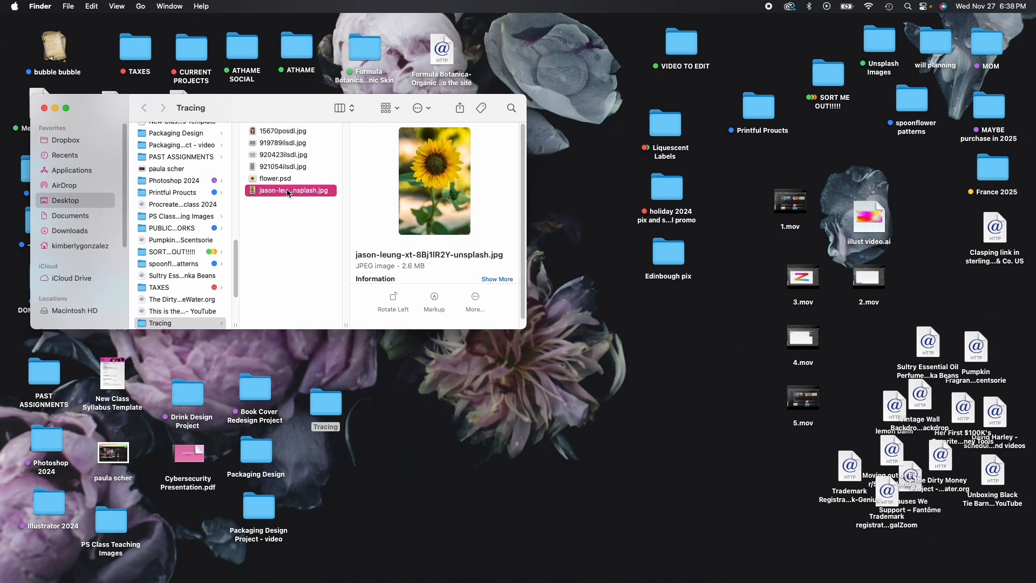
pyautogui.click(293, 132)
pyautogui.click(299, 143)
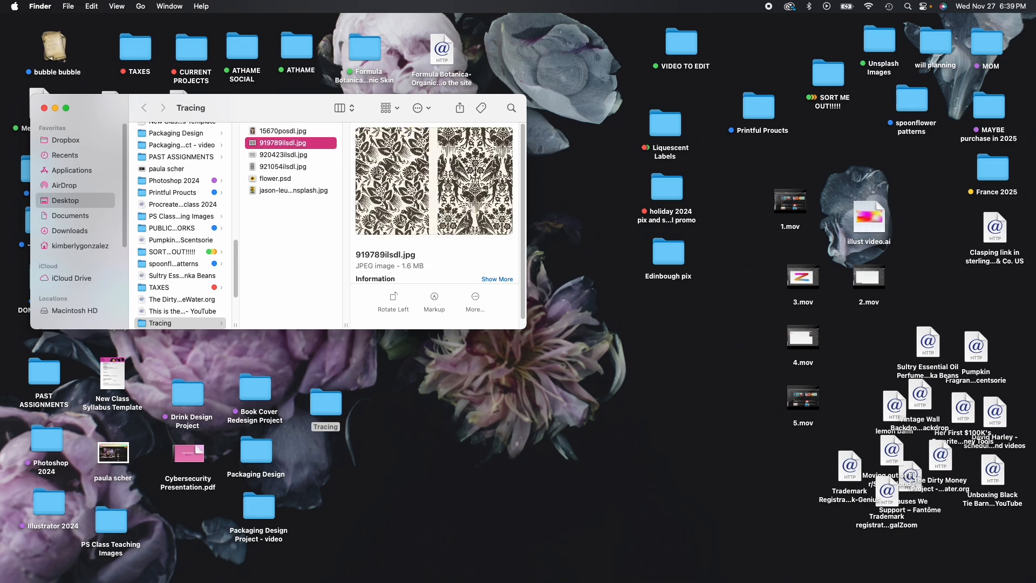
# Switch to the Artvee site in Chrome, highlight its tagline about high-resolution public domain art, and accept the cookies
pyautogui.moveTo(256, 582); pyautogui.dragTo(296, 36)
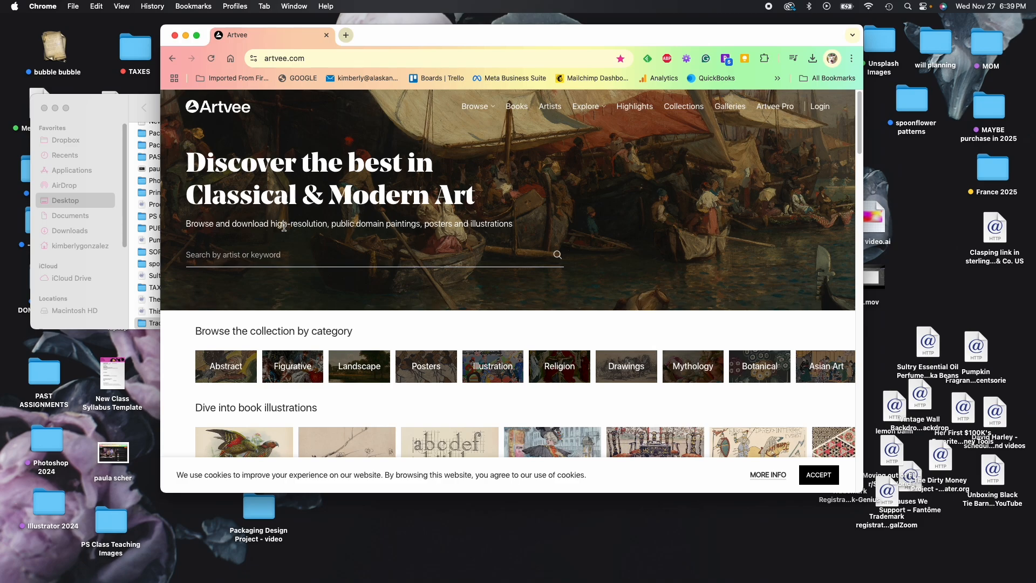
pyautogui.moveTo(271, 223); pyautogui.dragTo(524, 225)
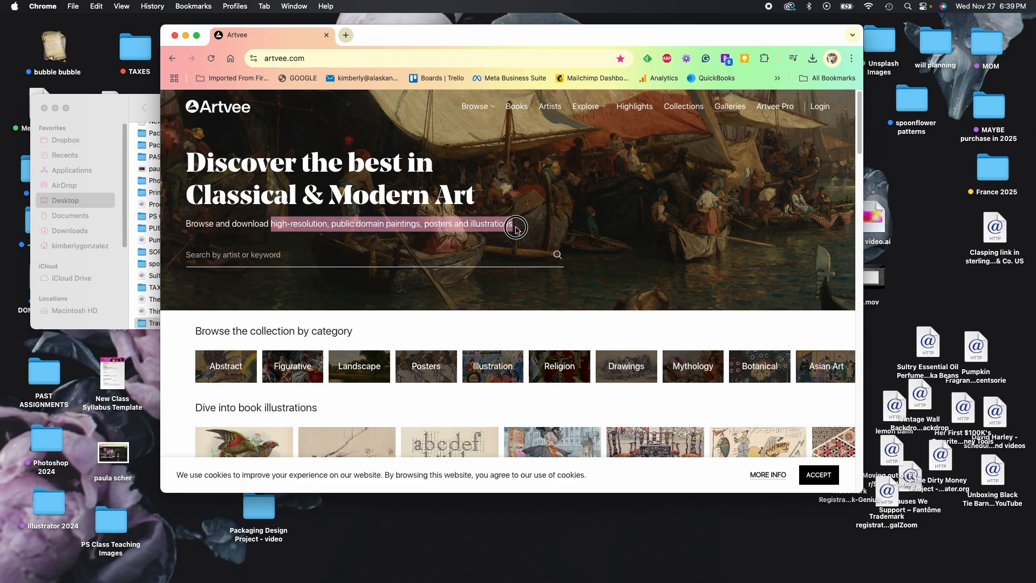
pyautogui.click(708, 399)
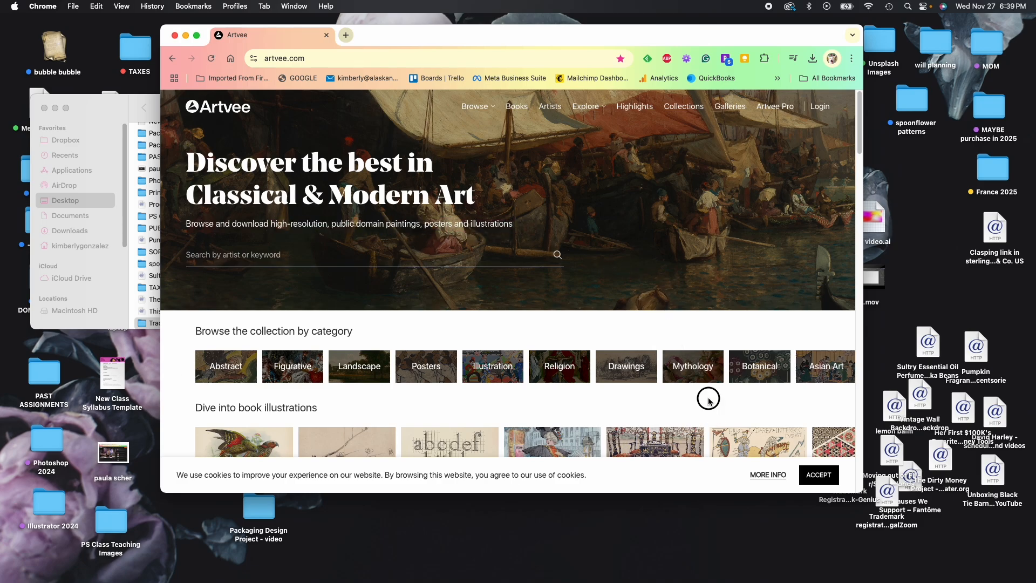
pyautogui.click(829, 478)
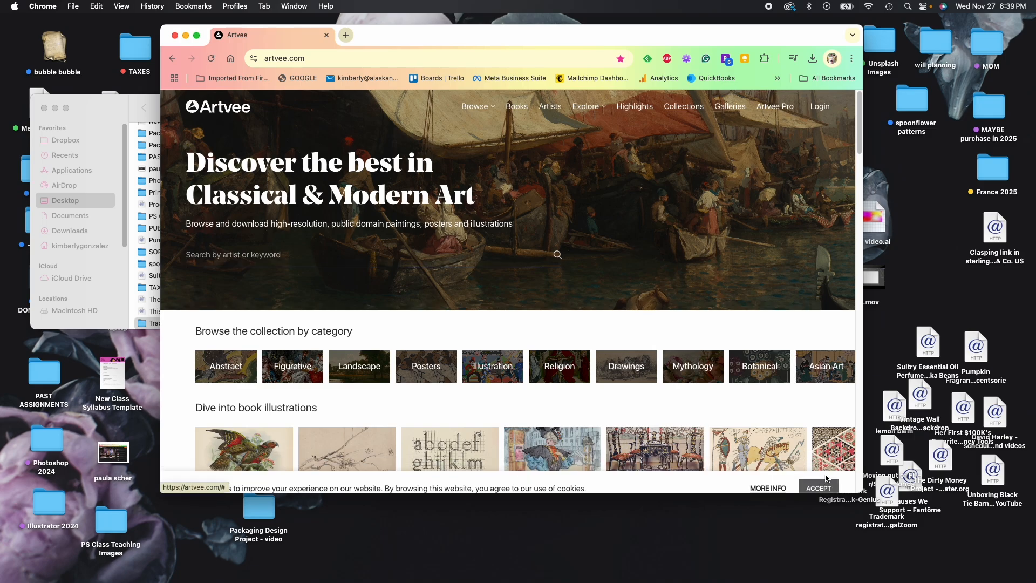
# Enlarge the browser window to look through Artvee's book illustrations, and move it out of the way
pyautogui.moveTo(863, 492); pyautogui.dragTo(896, 537)
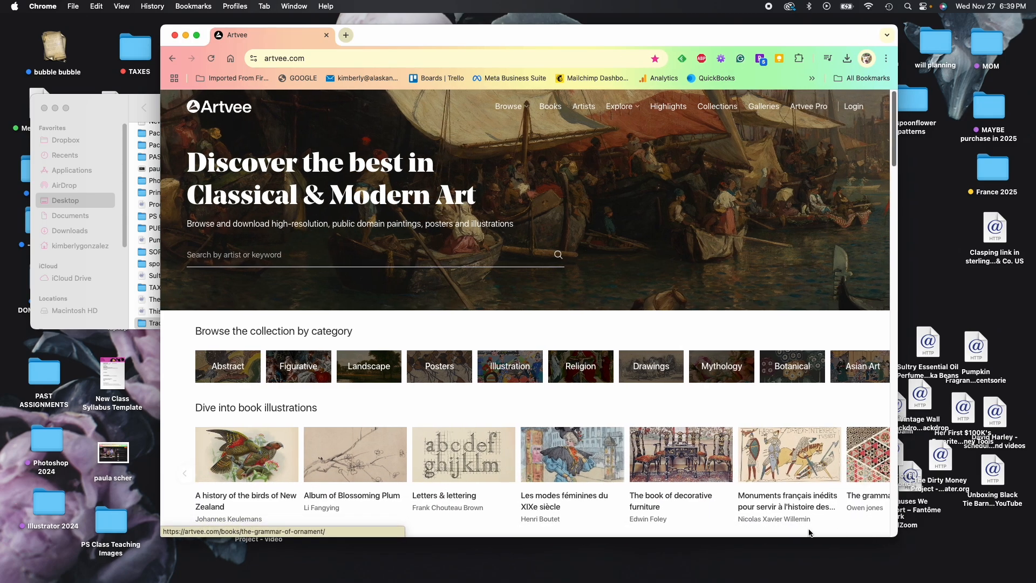
pyautogui.click(850, 473)
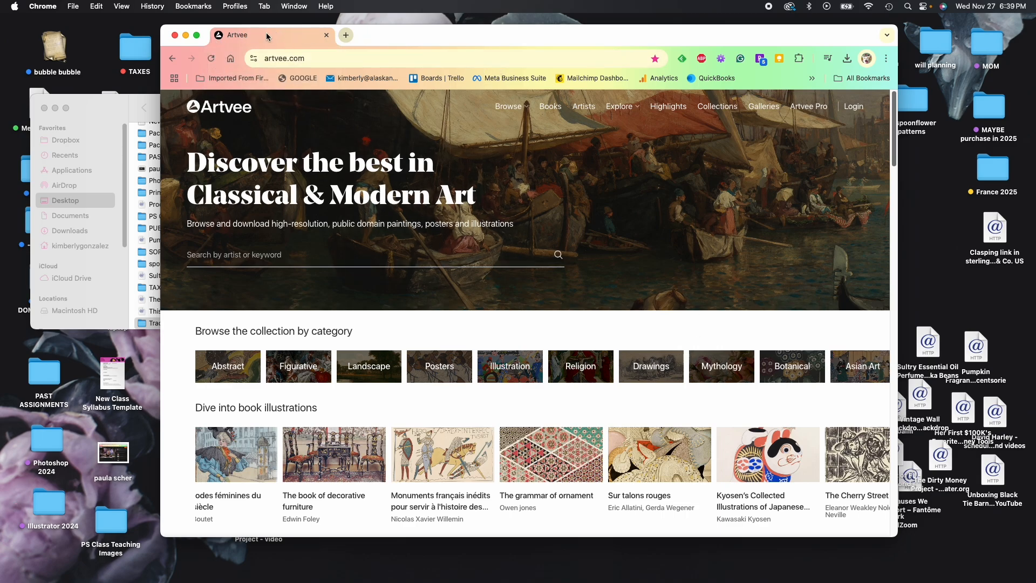
pyautogui.moveTo(267, 34); pyautogui.dragTo(371, 507)
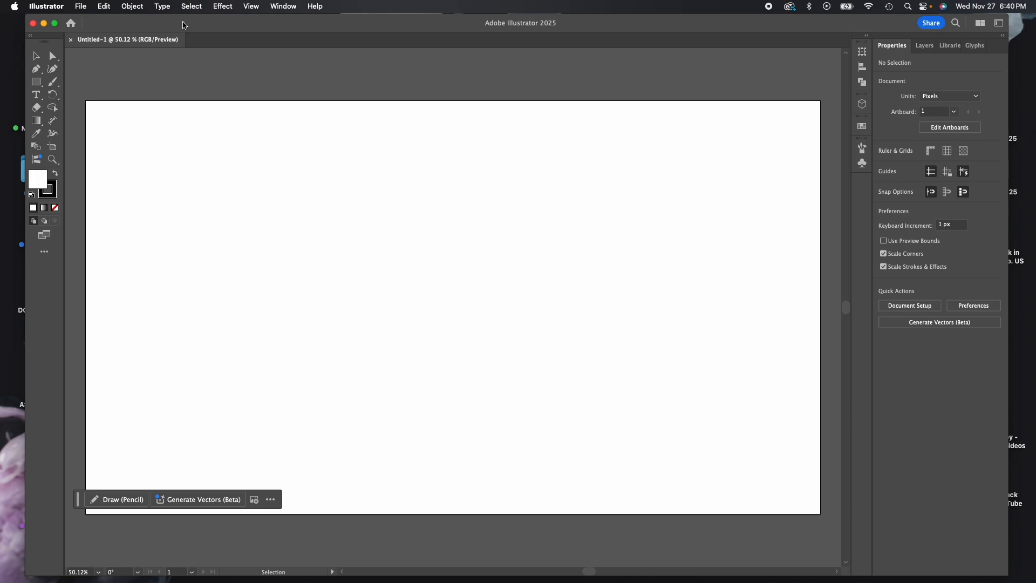
# Arrange the Illustrator window beside the Tracing folder and place 15670posdl.jpg on the artboard
pyautogui.click(169, 24)
pyautogui.moveTo(169, 24); pyautogui.dragTo(499, 34)
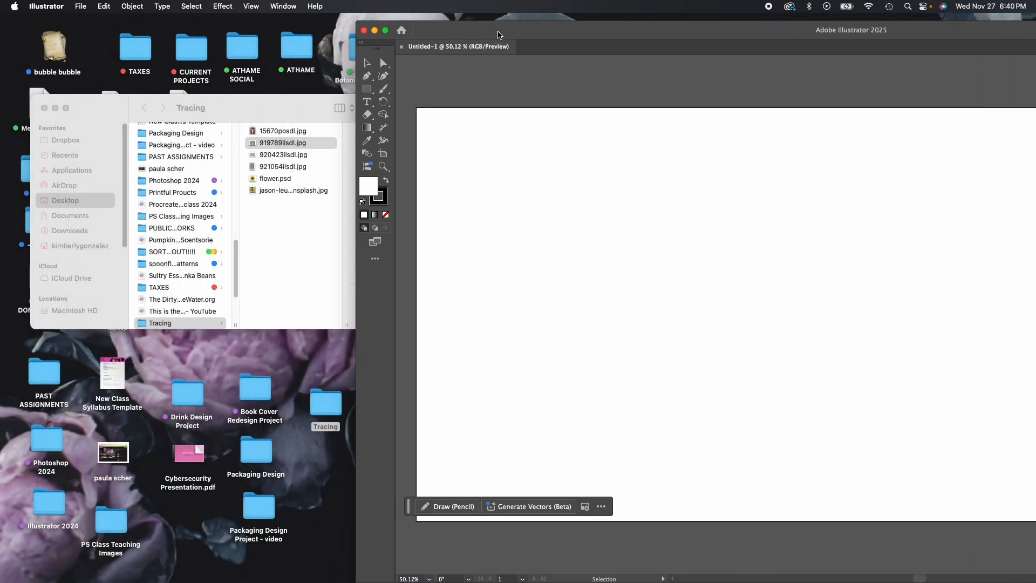
pyautogui.moveTo(279, 108); pyautogui.dragTo(526, 231)
pyautogui.click(209, 119)
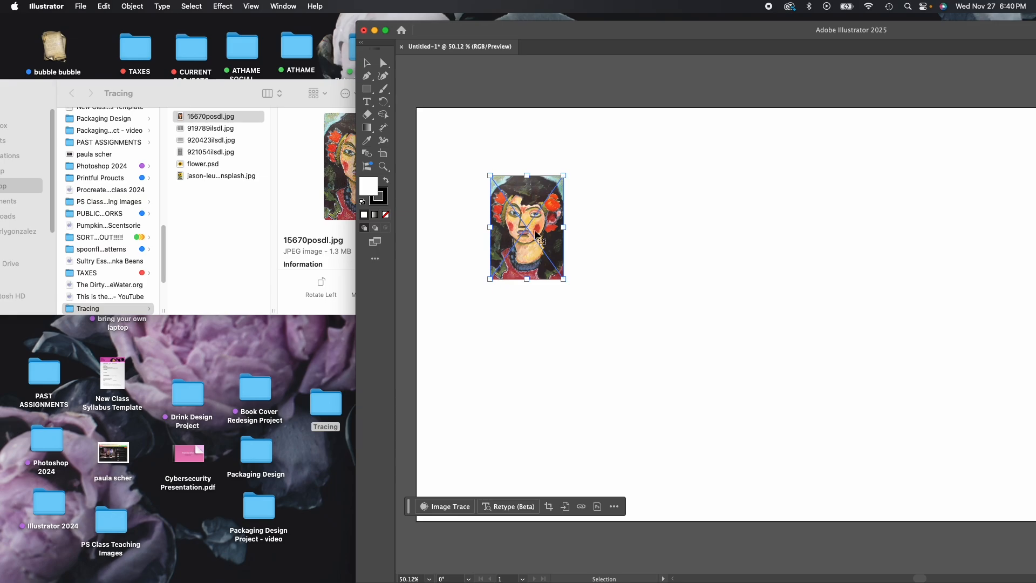
# Enlarge the placed portrait proportionally to almost twice its size, move it toward the artboard's upper-left corner, and deselect it
pyautogui.moveTo(563, 279); pyautogui.dragTo(619, 335)
pyautogui.press('super+z')
pyautogui.moveTo(562, 280); pyautogui.dragTo(629, 371)
pyautogui.moveTo(603, 284); pyautogui.dragTo(580, 253)
pyautogui.press('super+shift+a')
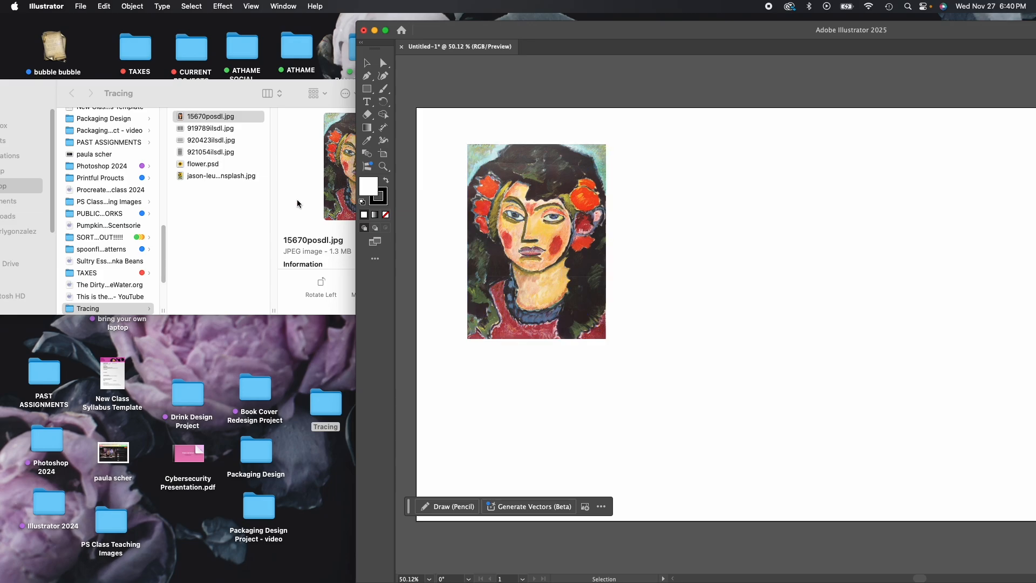
# Preview the pattern and lettering images in the Tracing folder and place 921054ilsdl.jpg on the artboard beside the portrait
pyautogui.click(234, 135)
pyautogui.click(231, 129)
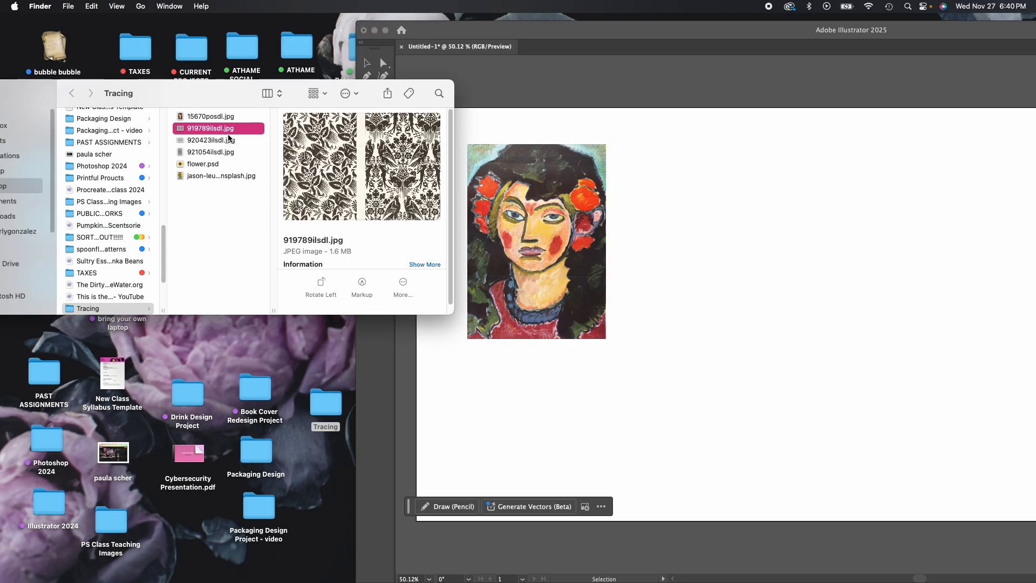
pyautogui.click(212, 141)
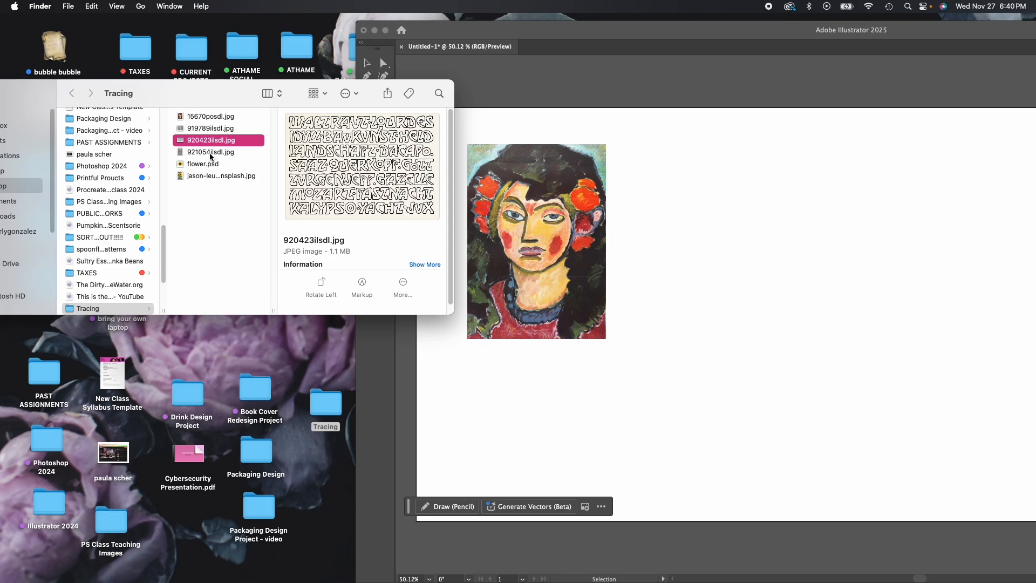
pyautogui.click(213, 154)
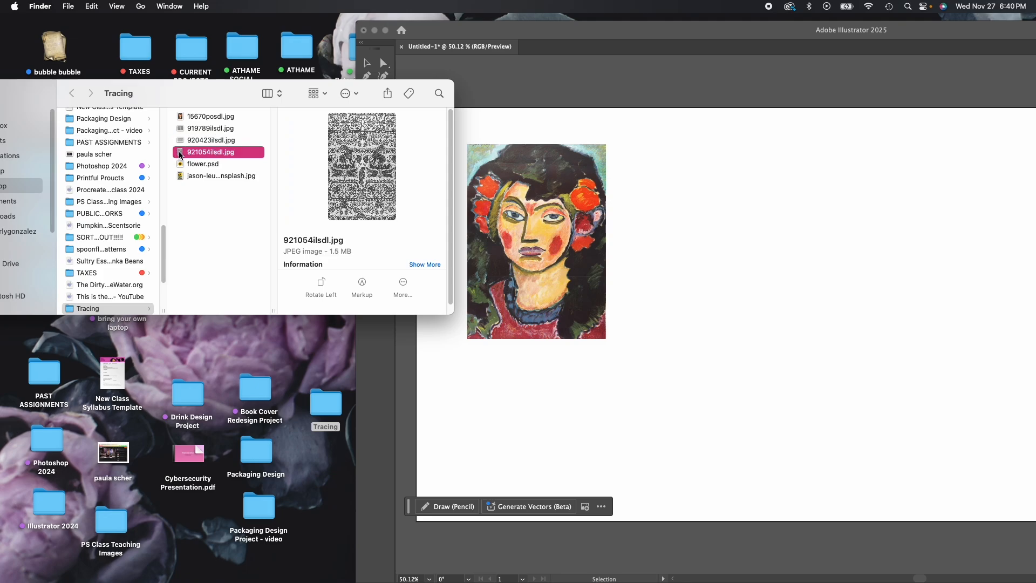
pyautogui.moveTo(181, 154); pyautogui.dragTo(693, 231)
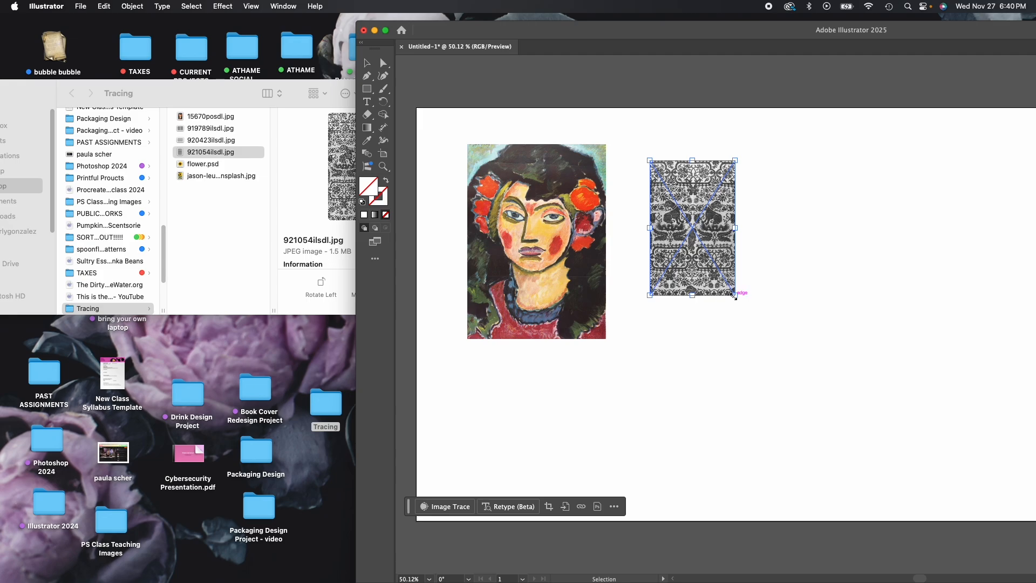
# Enlarge the placed 921054ilsdl.jpg pattern proportionally to roughly twice its size, cancel the Move dialog, and deselect the image
pyautogui.moveTo(732, 293)
pyautogui.mouseDown()
pyautogui.moveTo(730, 225)
pyautogui.moveTo(788, 286)
pyautogui.moveTo(816, 393)
pyautogui.moveTo(853, 425)
pyautogui.mouseUp()
pyautogui.moveTo(650, 161); pyautogui.dragTo(623, 136)
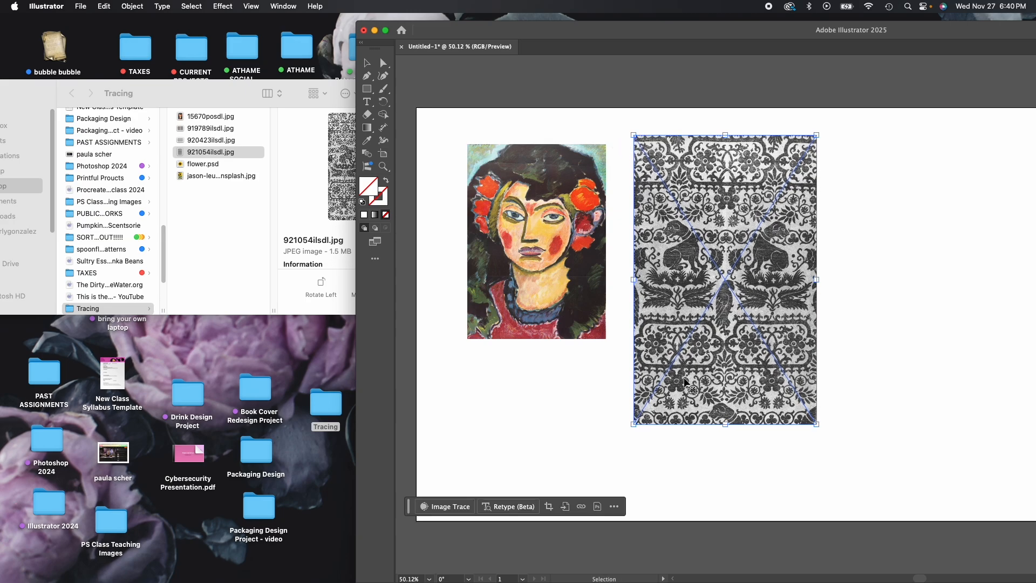
pyautogui.press('Return')
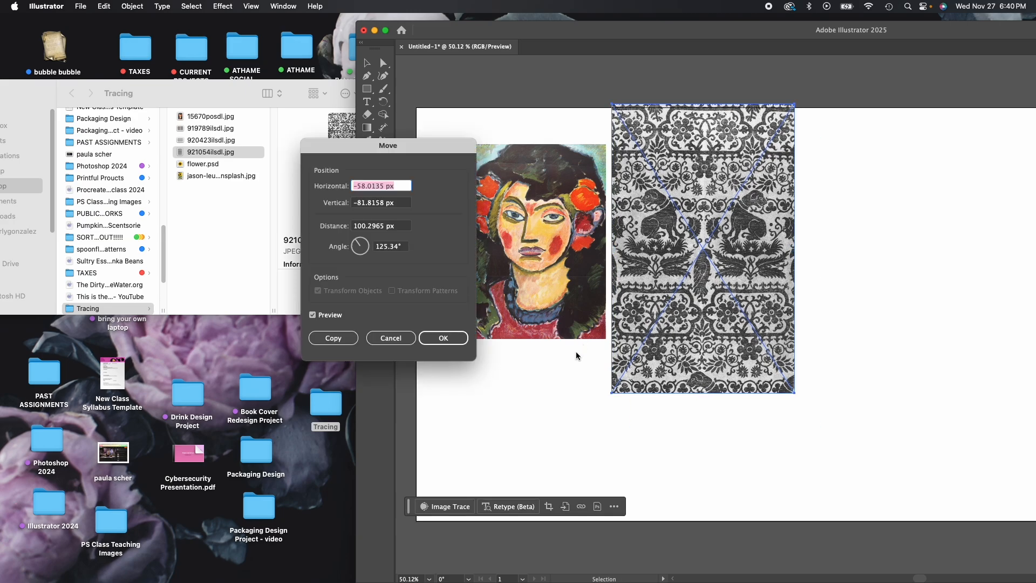
pyautogui.click(390, 337)
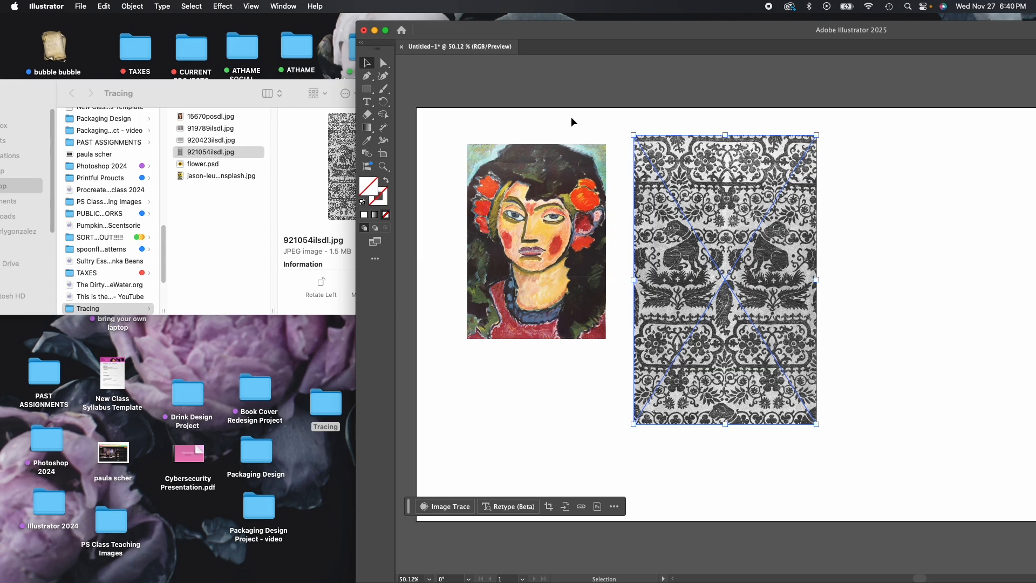
pyautogui.click(617, 131)
# Place flower.psd from the Tracing folder into the document and enlarge the Illustrator window
pyautogui.click(211, 164)
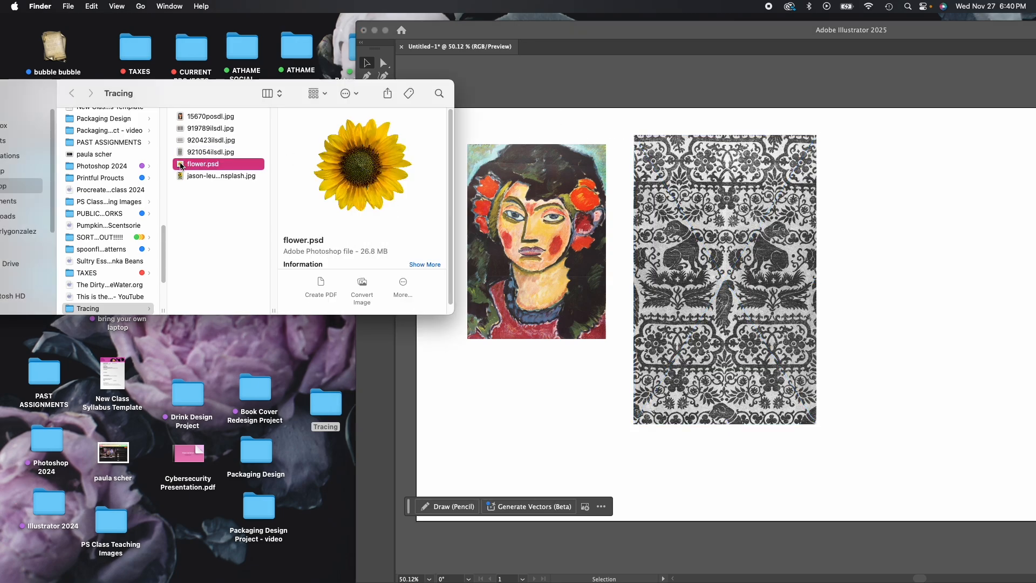
pyautogui.moveTo(180, 166); pyautogui.dragTo(907, 220)
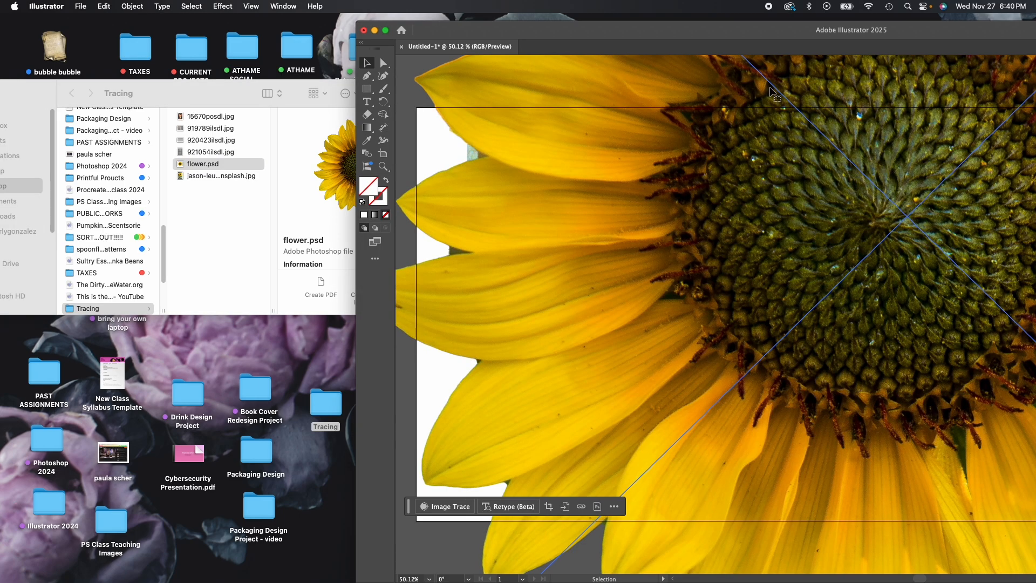
pyautogui.doubleClick(620, 30)
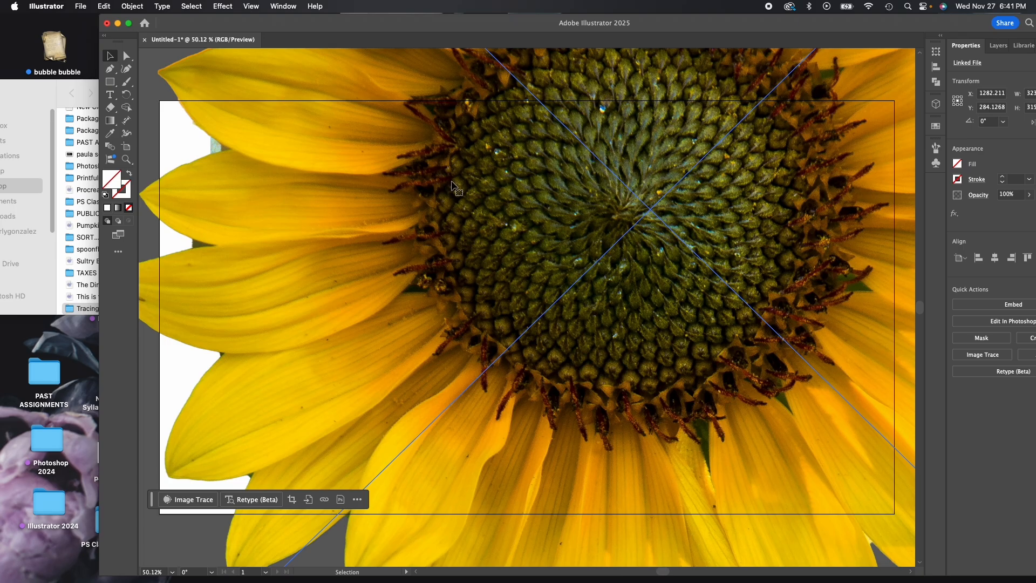
# Scale the sunflower down proportionally to about 615 × 600 px, move it onto the artboard beside the animal pattern, and deselect it
pyautogui.press('super+minus')
pyautogui.press('super+minus')
pyautogui.press('super+minus')
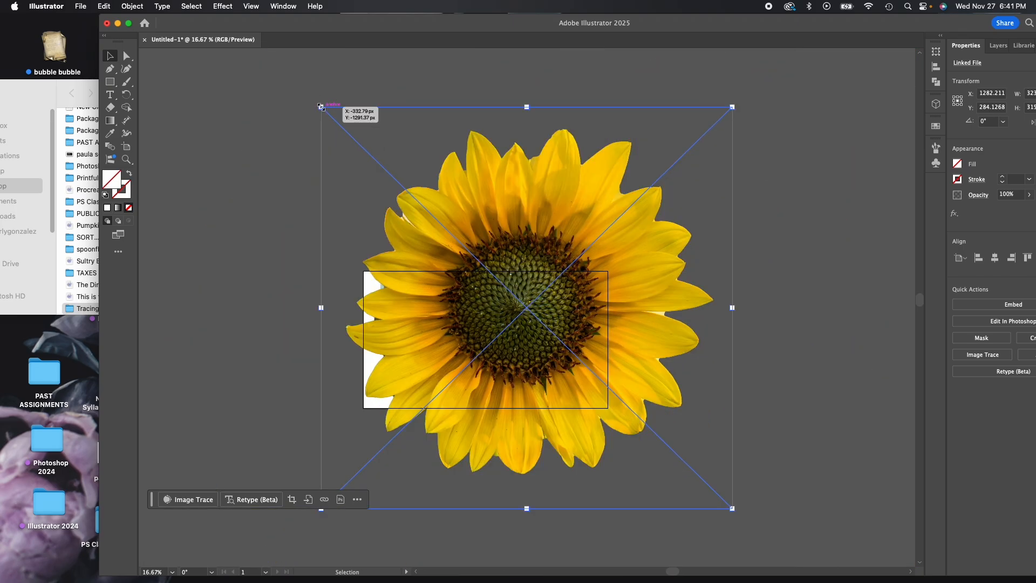
pyautogui.moveTo(321, 105); pyautogui.dragTo(602, 438)
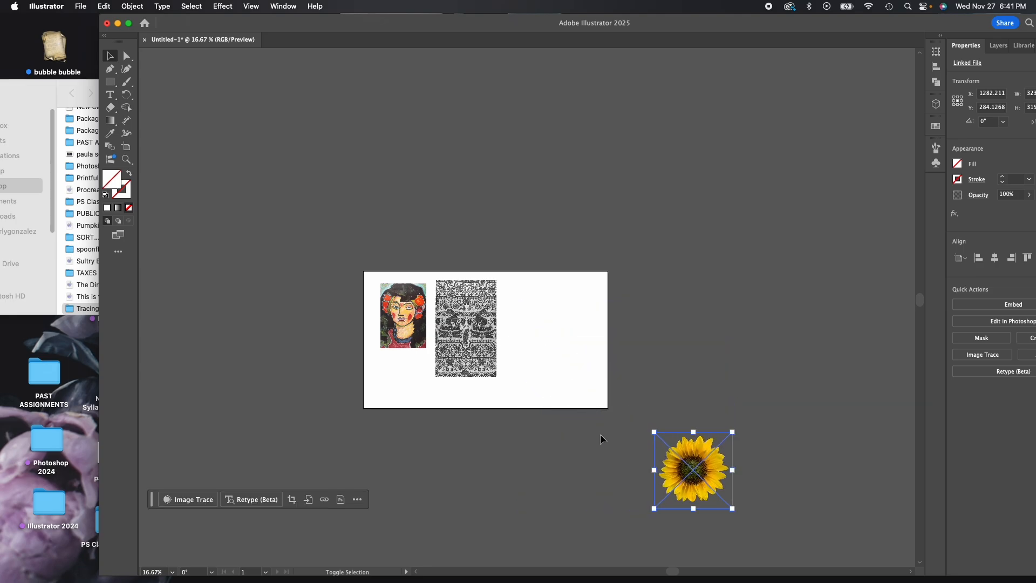
pyautogui.moveTo(693, 453); pyautogui.dragTo(546, 304)
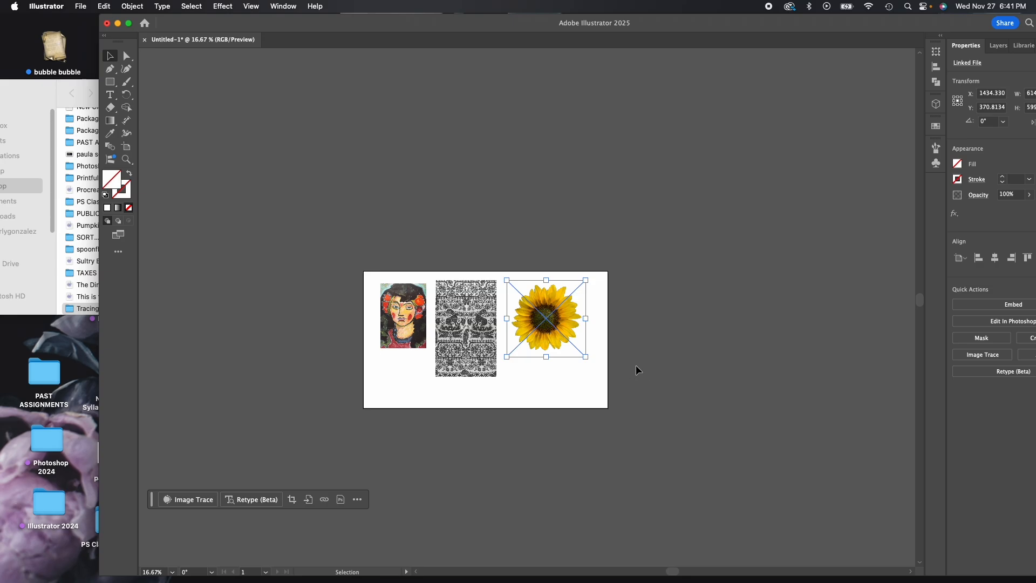
pyautogui.click(636, 365)
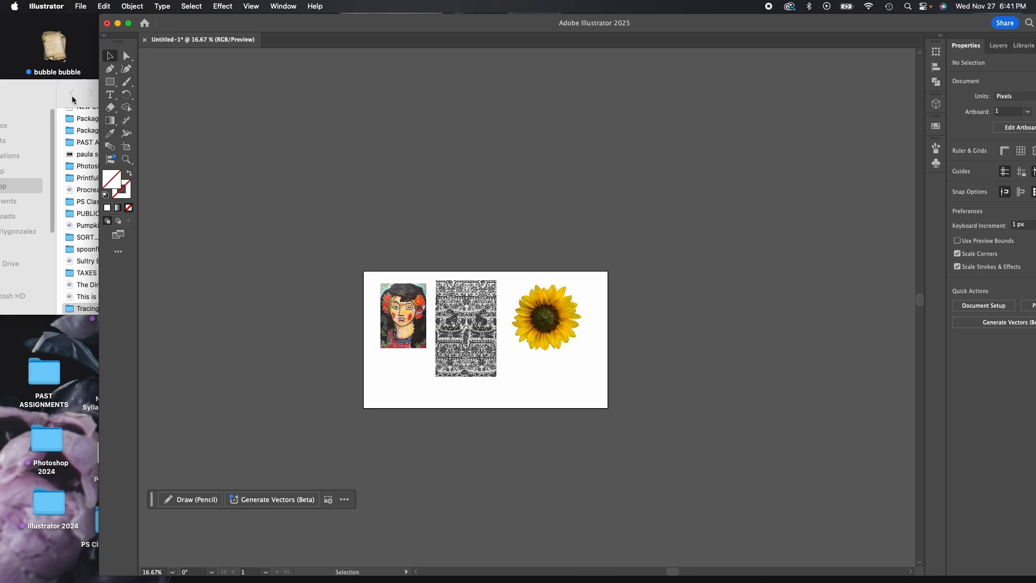
# Look through the remaining images in the Tracing folder and place 919789ilsdl.jpg on the canvas to the right of the artboard
pyautogui.click(54, 89)
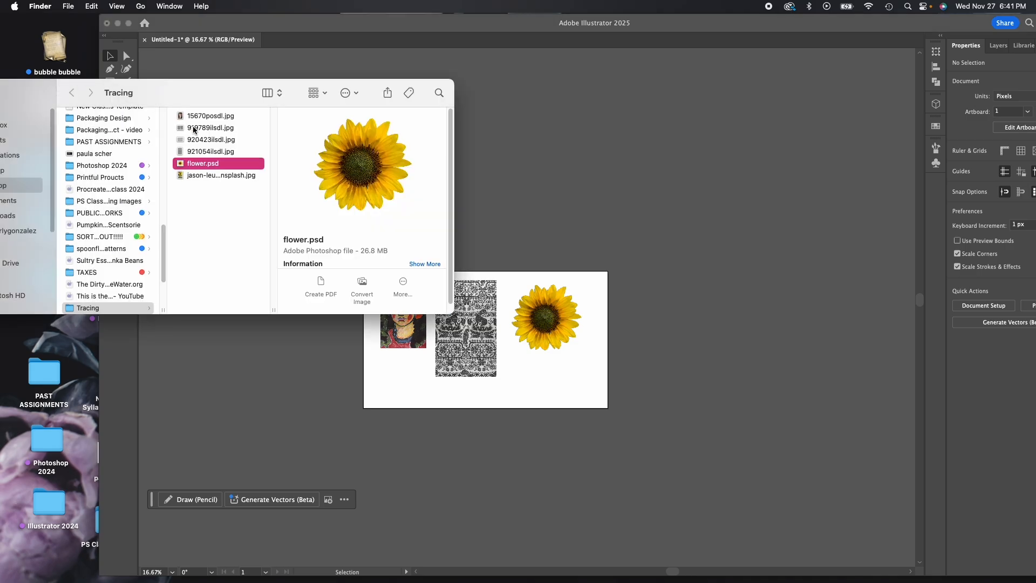
pyautogui.click(215, 175)
pyautogui.click(205, 164)
pyautogui.click(208, 152)
pyautogui.click(214, 141)
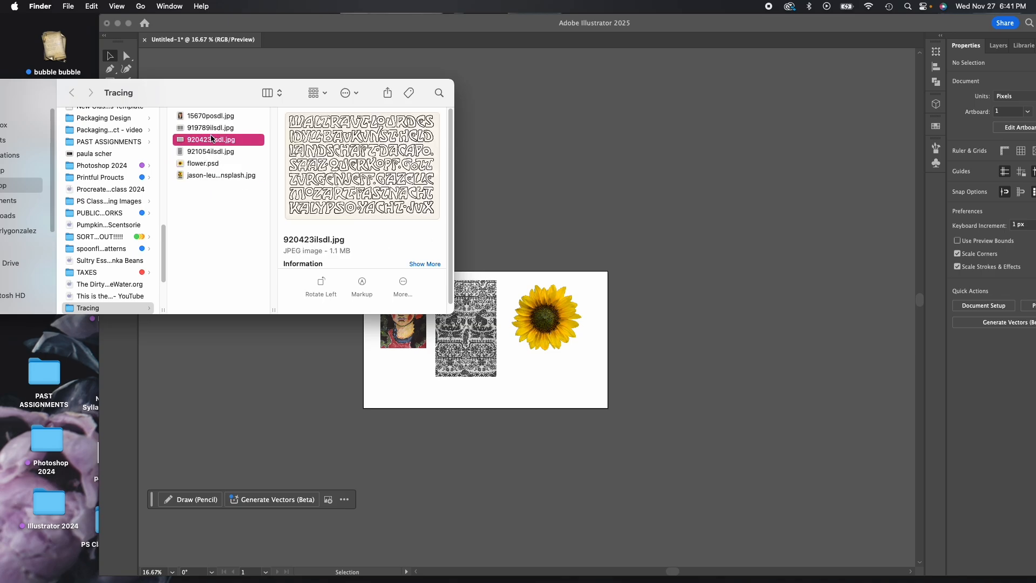
pyautogui.click(221, 129)
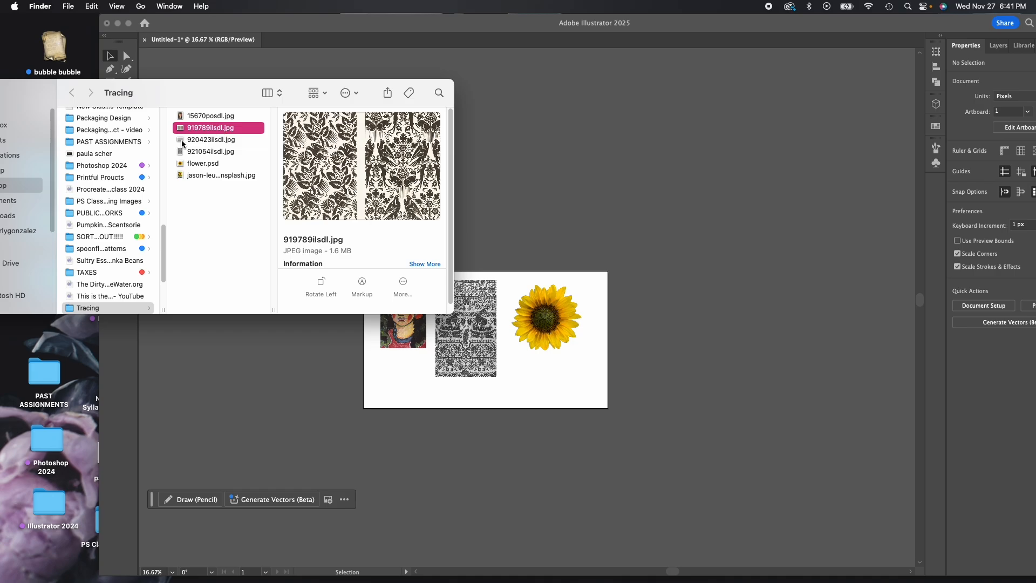
pyautogui.moveTo(182, 131); pyautogui.dragTo(600, 328)
pyautogui.click(659, 324)
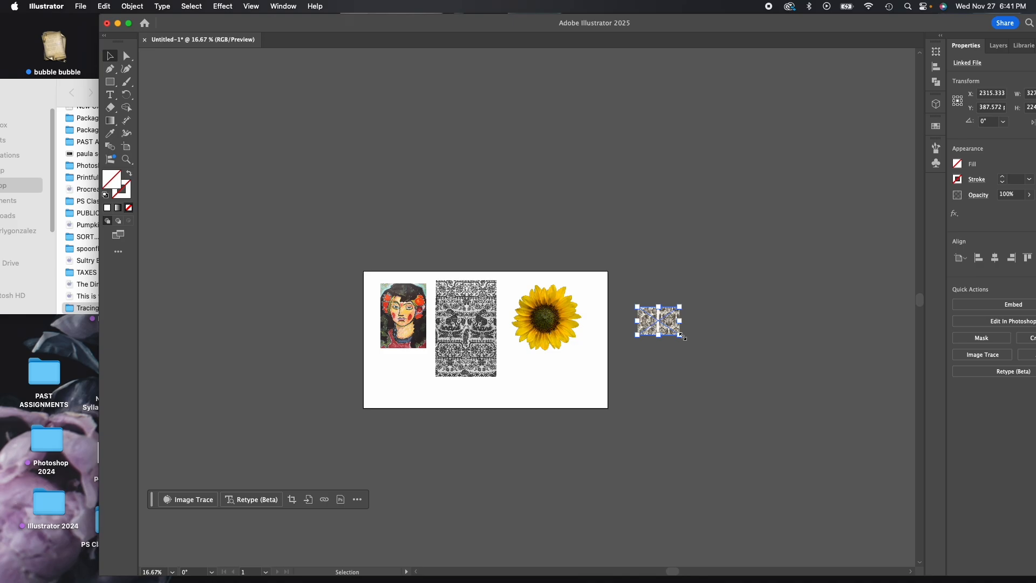
# Enlarge the bird-and-leaf pattern to about five times its size, line its top edge up with the artboard's, and deselect it
pyautogui.moveTo(682, 336); pyautogui.dragTo(848, 451)
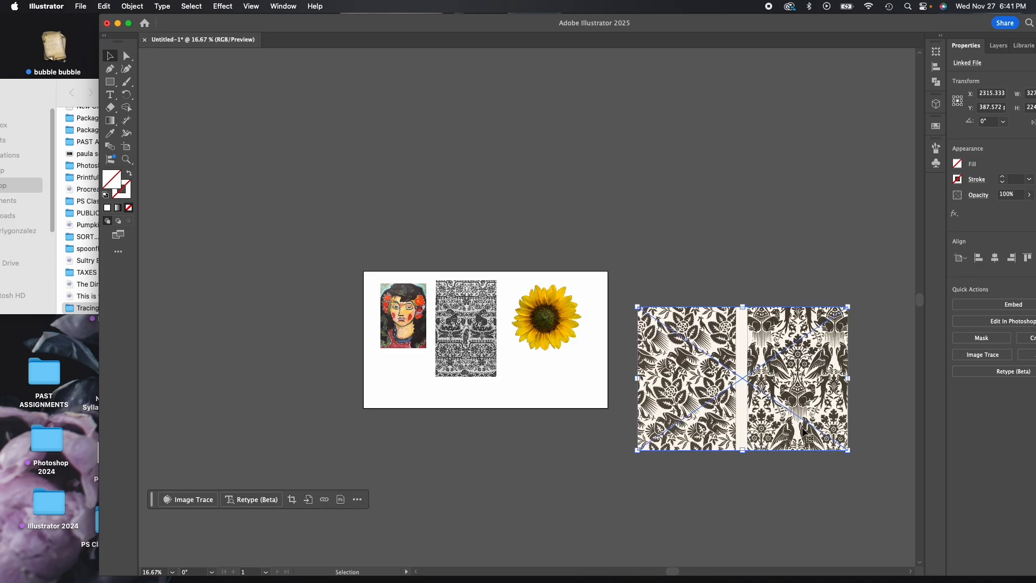
pyautogui.moveTo(637, 307); pyautogui.dragTo(625, 291)
pyautogui.moveTo(708, 323); pyautogui.dragTo(704, 295)
pyautogui.click(661, 238)
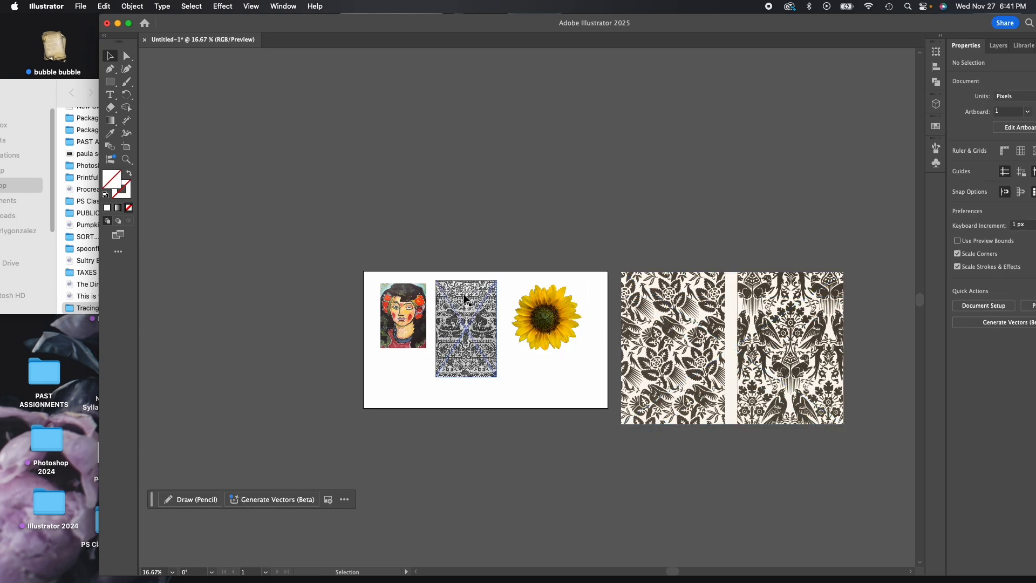
# Move the animal pattern off the artboard to its upper left, then shift the sunflower closer to the portrait and deselect it
pyautogui.moveTo(464, 298); pyautogui.dragTo(233, 220)
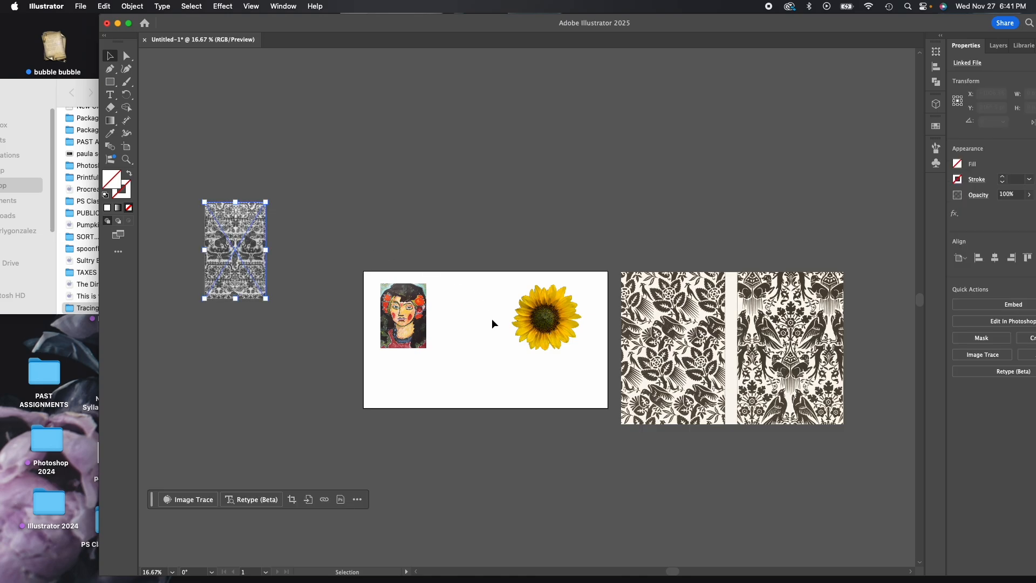
pyautogui.moveTo(542, 307); pyautogui.dragTo(486, 308)
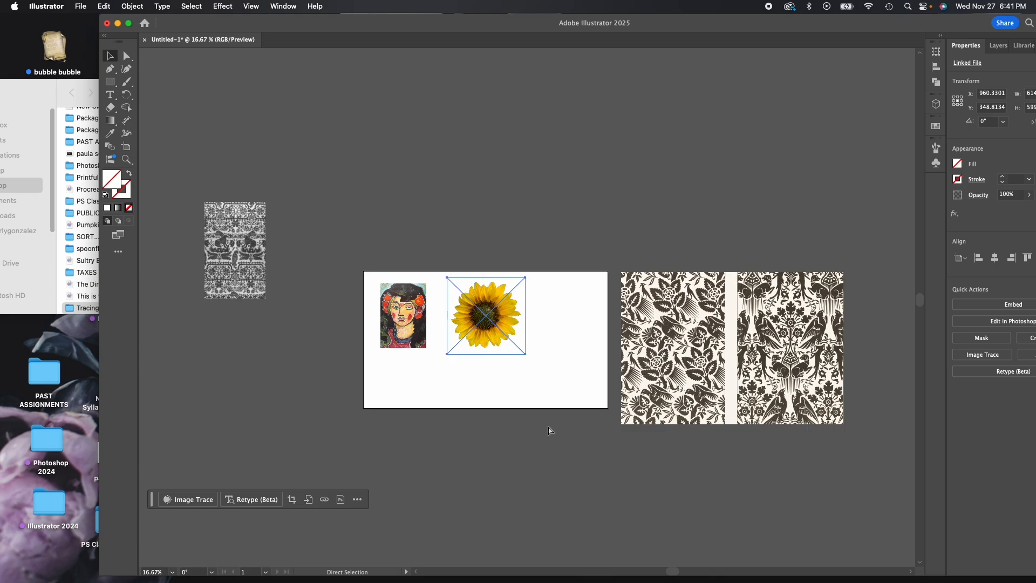
pyautogui.press('super+equal')
pyautogui.press('super+equal')
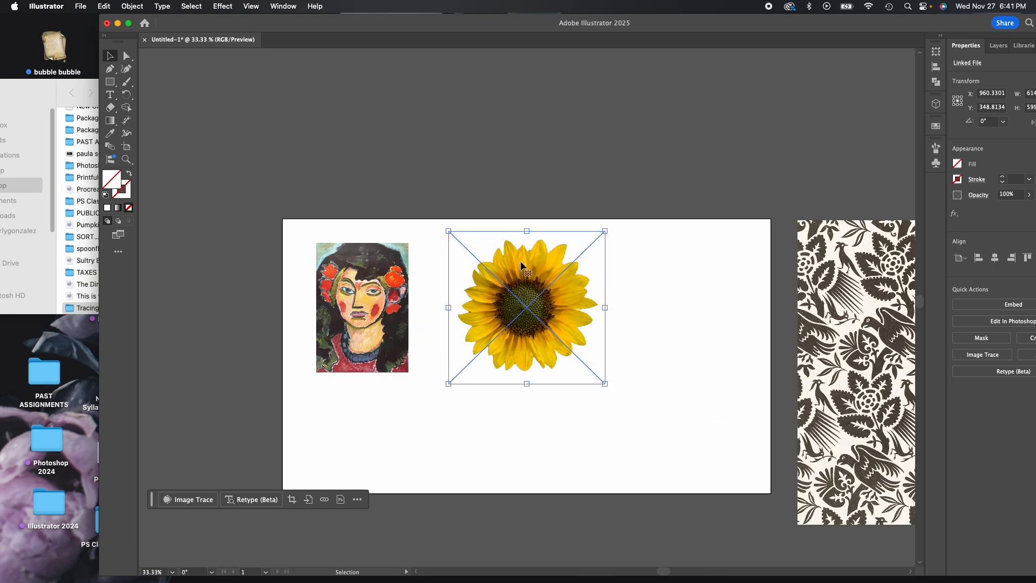
pyautogui.click(560, 205)
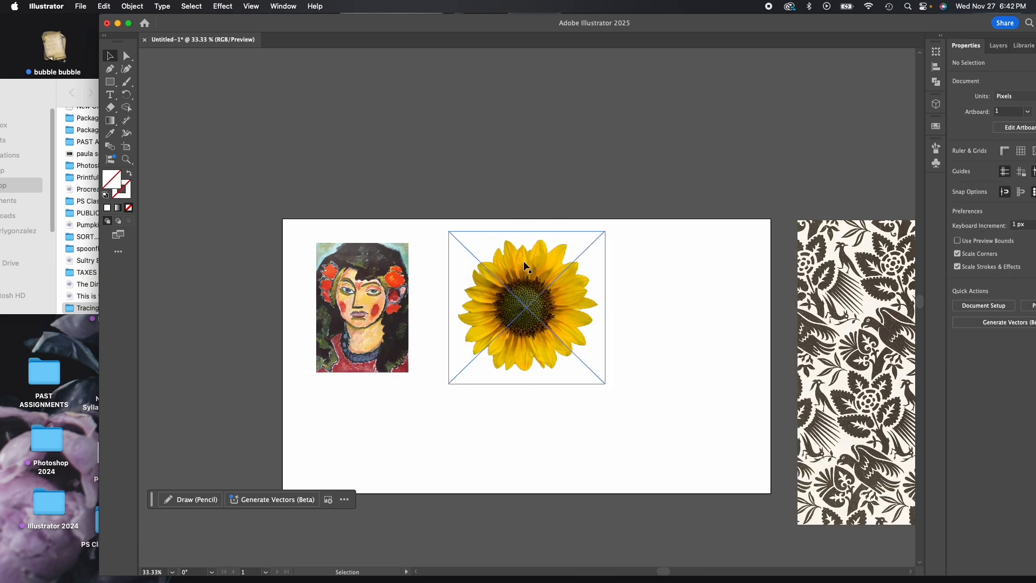
# Reposition and widen the Illustrator window so the whole workspace, including the Properties settings, fits on the screen
pyautogui.moveTo(530, 147); pyautogui.dragTo(411, 100)
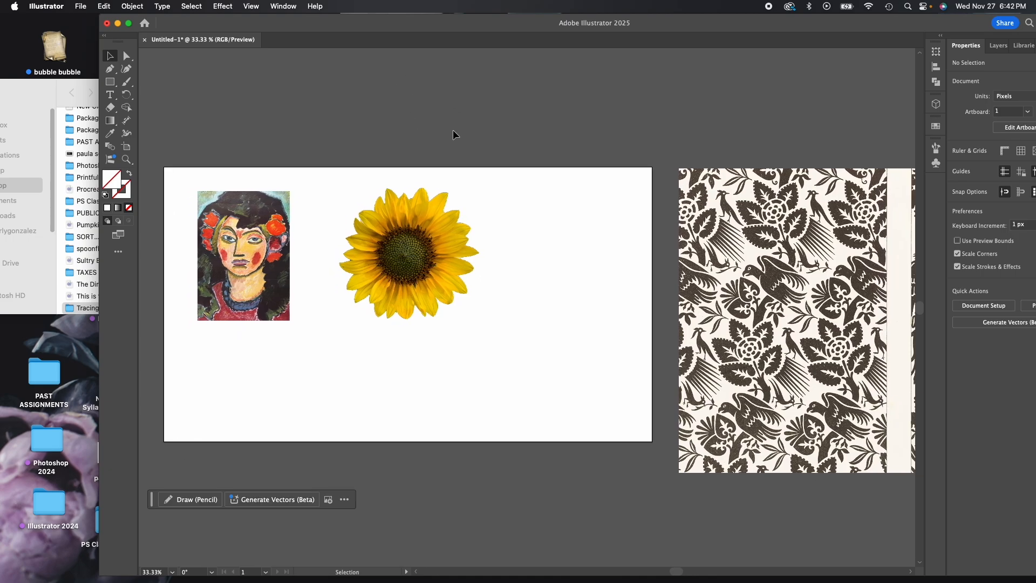
pyautogui.moveTo(102, 14); pyautogui.dragTo(277, 45)
pyautogui.moveTo(465, 54); pyautogui.dragTo(227, 25)
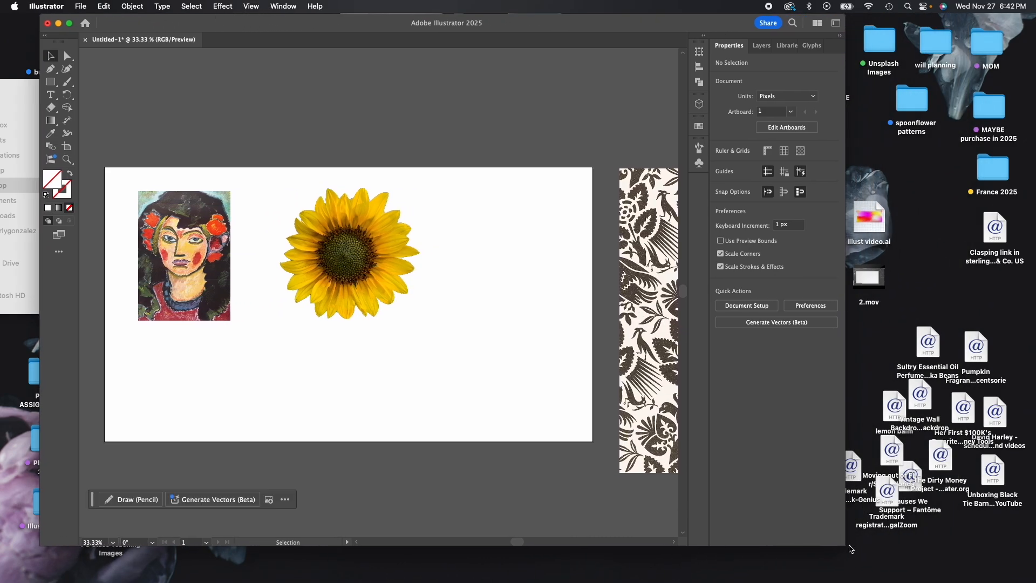
pyautogui.moveTo(851, 549); pyautogui.dragTo(985, 562)
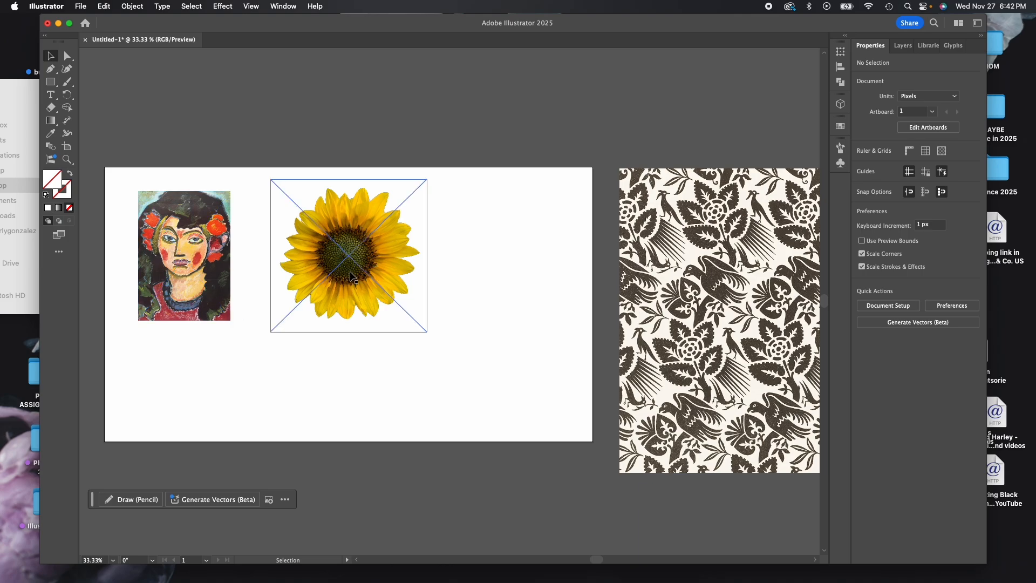
# Move the sunflower toward the artboard's right side and enlarge the portrait proportionally to about 595 × 837 px
pyautogui.moveTo(351, 277)
pyautogui.mouseDown()
pyautogui.moveTo(488, 310)
pyautogui.moveTo(494, 287)
pyautogui.mouseUp()
pyautogui.click(226, 316)
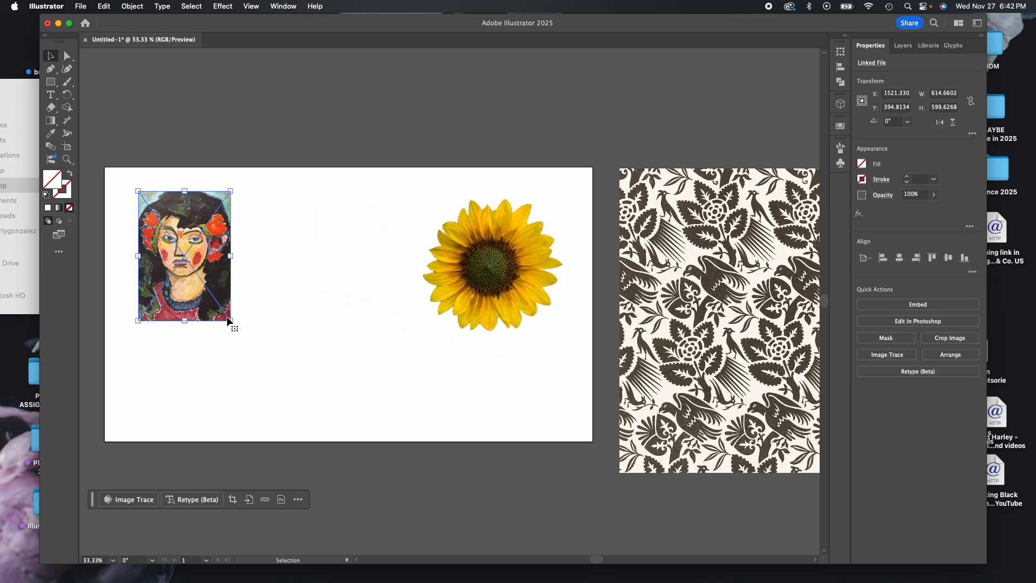
pyautogui.moveTo(228, 319); pyautogui.dragTo(290, 404)
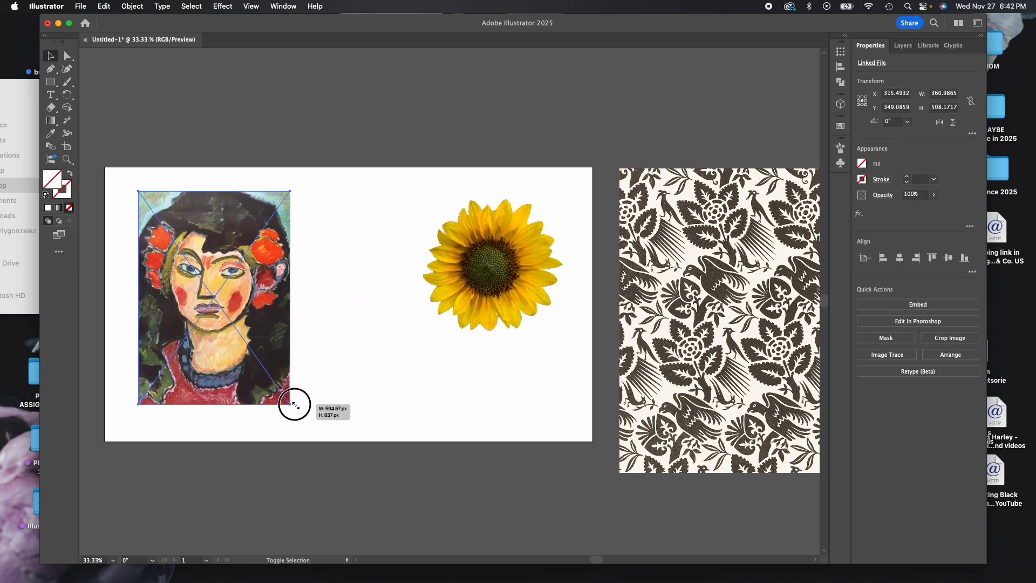
pyautogui.click(367, 362)
# Enlarge the sunflower proportionally to fill the artboard space beside the portrait, adjust its position, and deselect it
pyautogui.click(459, 298)
pyautogui.moveTo(446, 273); pyautogui.dragTo(367, 256)
pyautogui.moveTo(492, 327); pyautogui.dragTo(562, 440)
pyautogui.moveTo(485, 290); pyautogui.dragTo(480, 305)
pyautogui.click(497, 486)
# Select the portrait and look at the Image Trace commands available for it
pyautogui.click(204, 334)
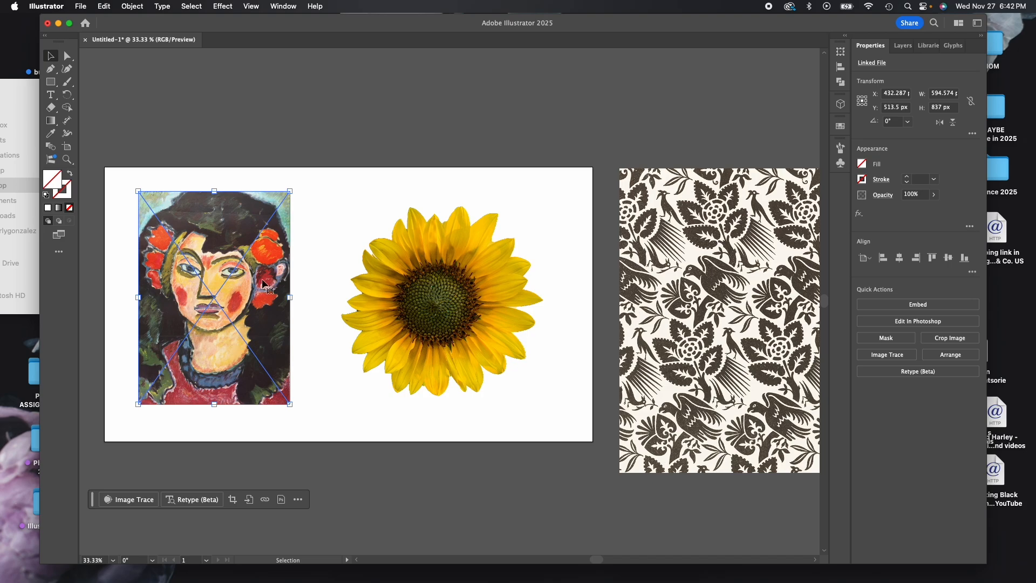
pyautogui.click(132, 6)
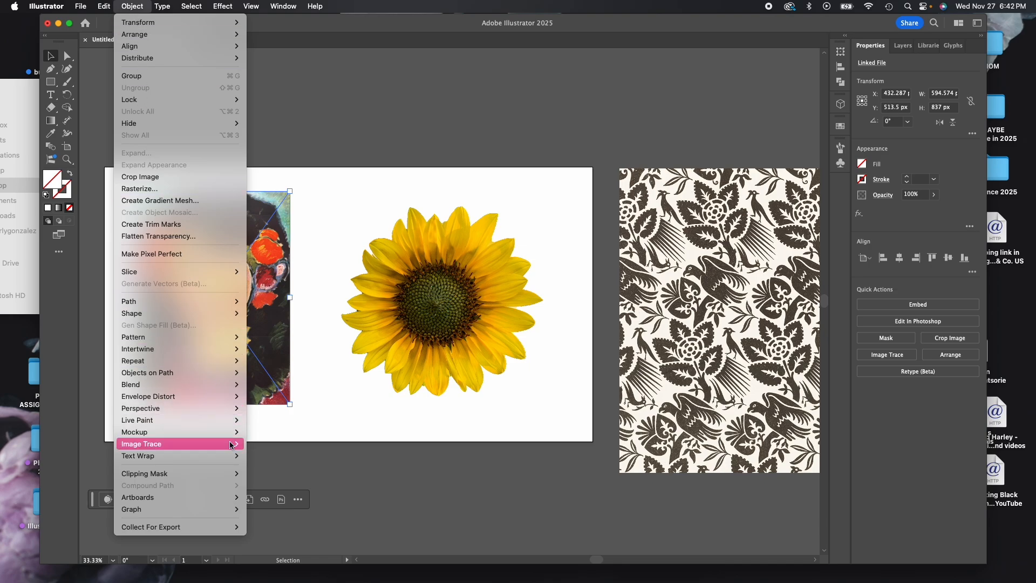
pyautogui.moveTo(230, 447)
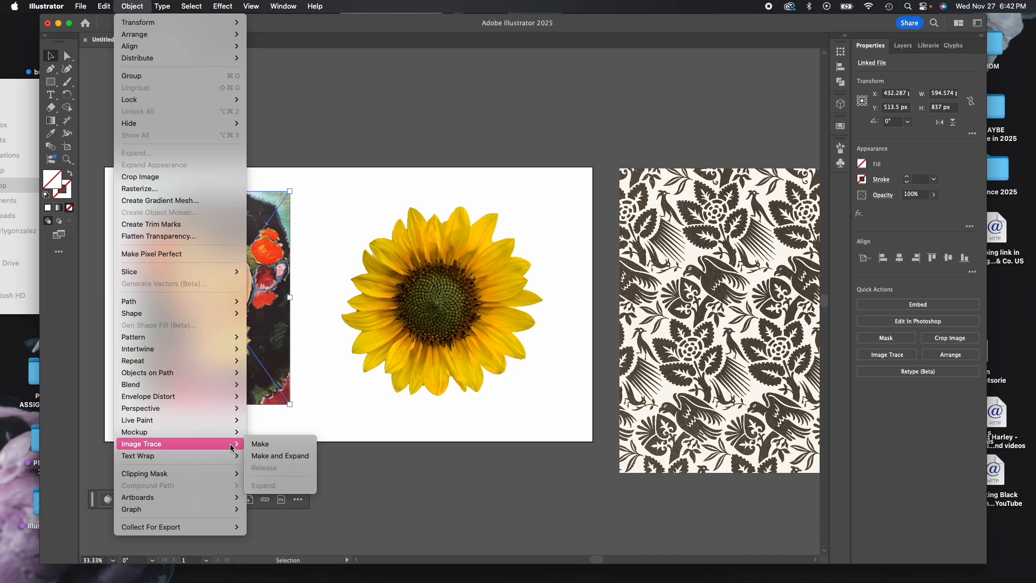
pyautogui.click(141, 4)
# Display the Image Trace settings and dock them as a collapsed icon alongside Properties
pyautogui.click(285, 6)
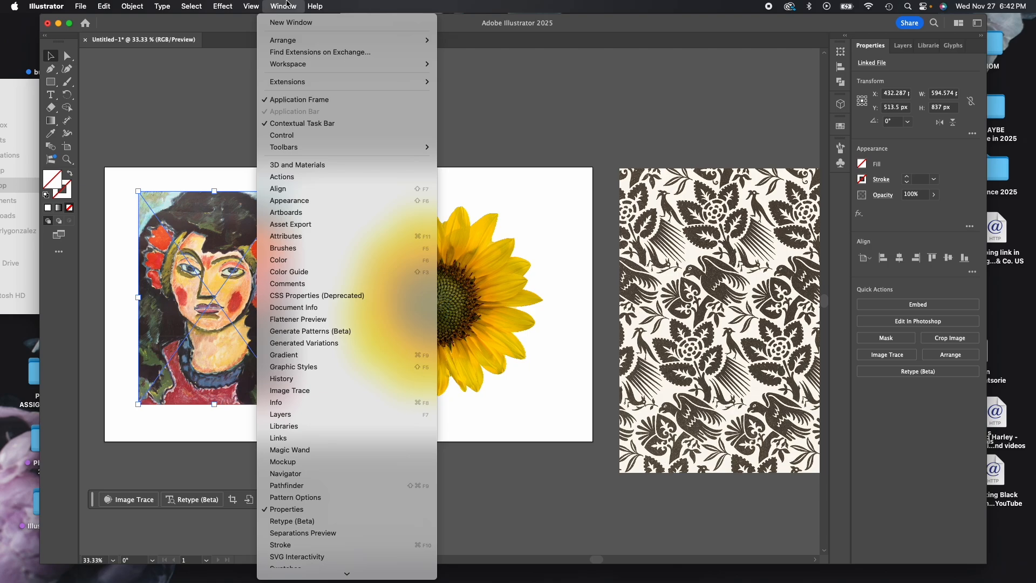
pyautogui.click(284, 390)
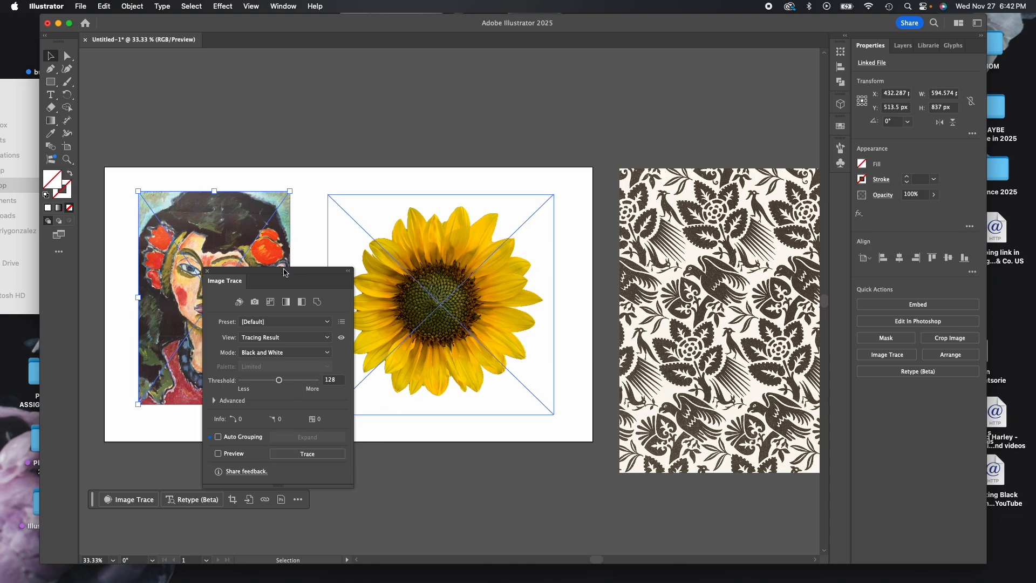
pyautogui.moveTo(286, 269)
pyautogui.mouseDown()
pyautogui.moveTo(593, 183)
pyautogui.moveTo(676, 84)
pyautogui.moveTo(703, 136)
pyautogui.moveTo(846, 201)
pyautogui.moveTo(843, 192)
pyautogui.mouseUp()
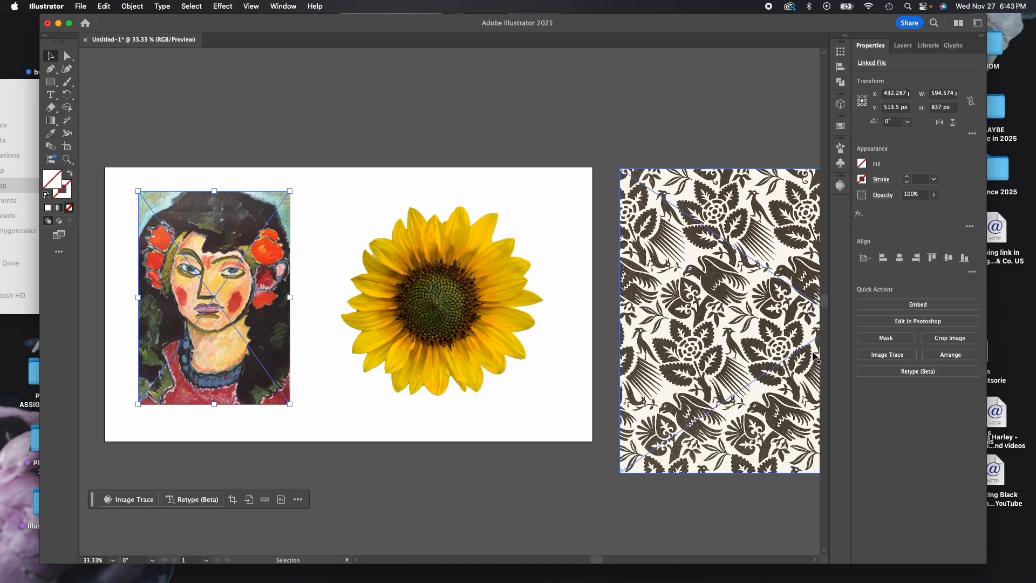
# Trace the selected portrait with the 6 Colors preset and view the result up close
pyautogui.click(892, 360)
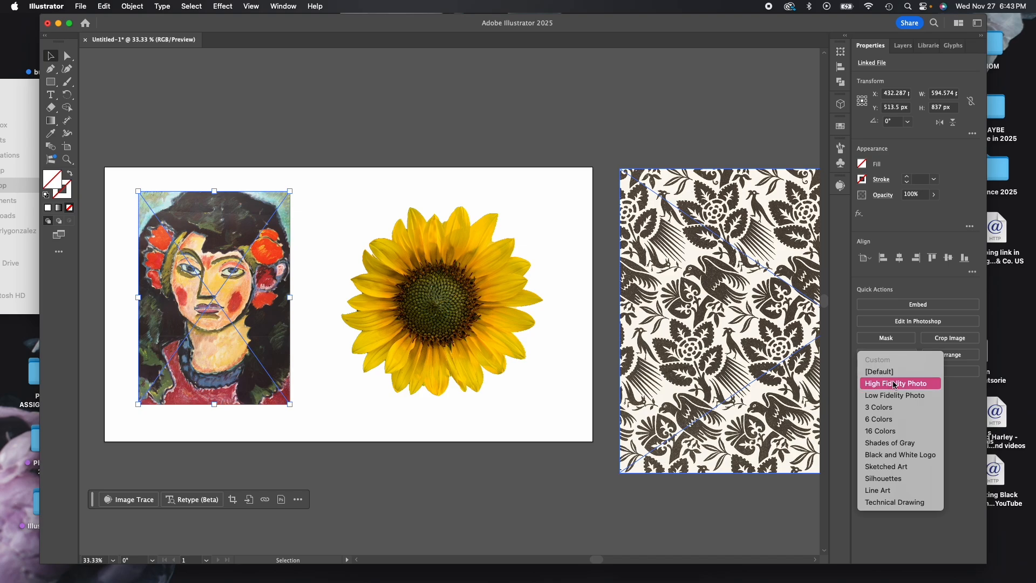
pyautogui.click(894, 419)
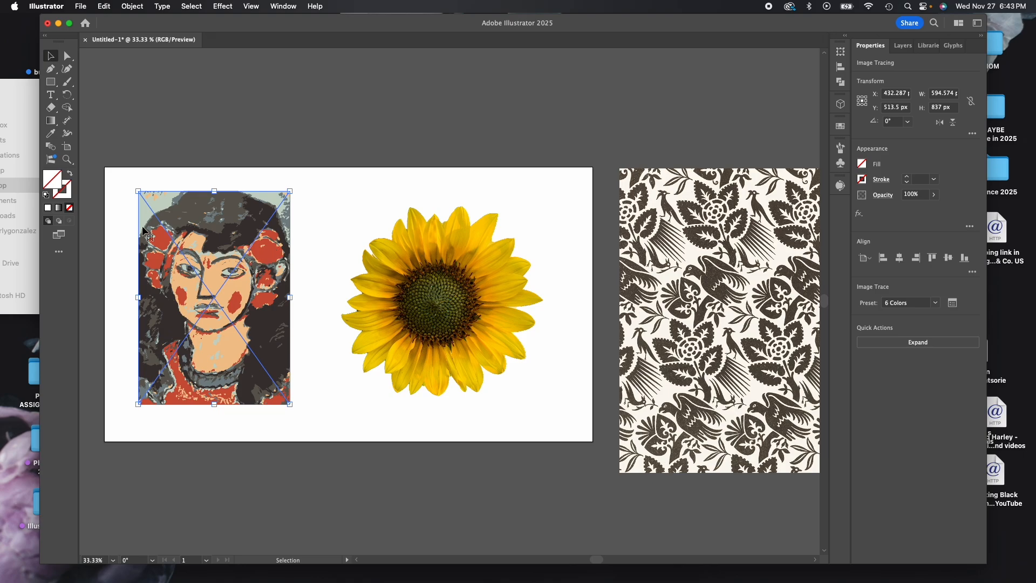
pyautogui.click(67, 159)
pyautogui.click(175, 218)
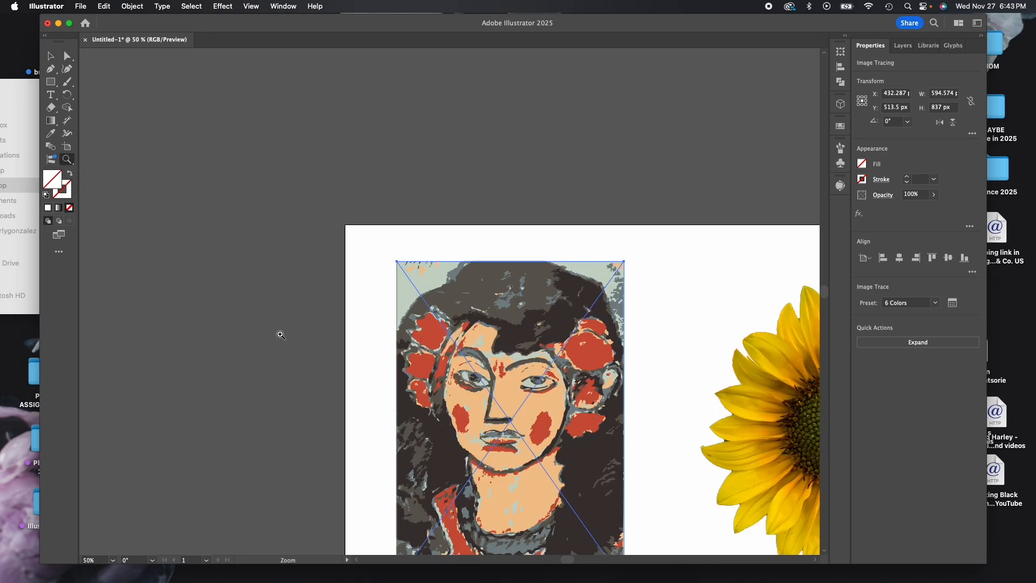
pyautogui.click(464, 404)
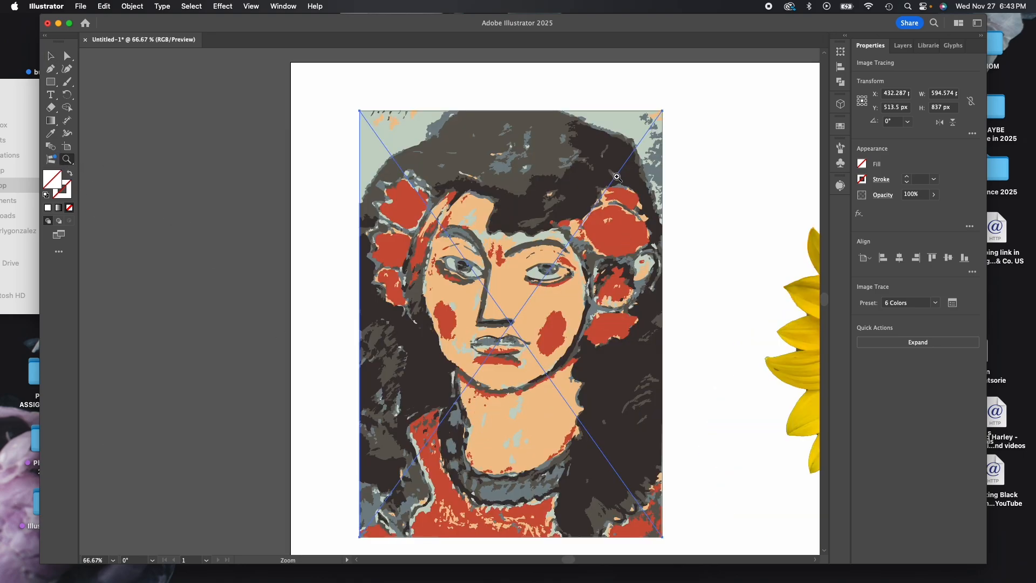
# Display the full Image Trace settings for the portrait, lengthen their panel, and change the tracing preset to 16 Colors
pyautogui.moveTo(568, 27); pyautogui.dragTo(545, 27)
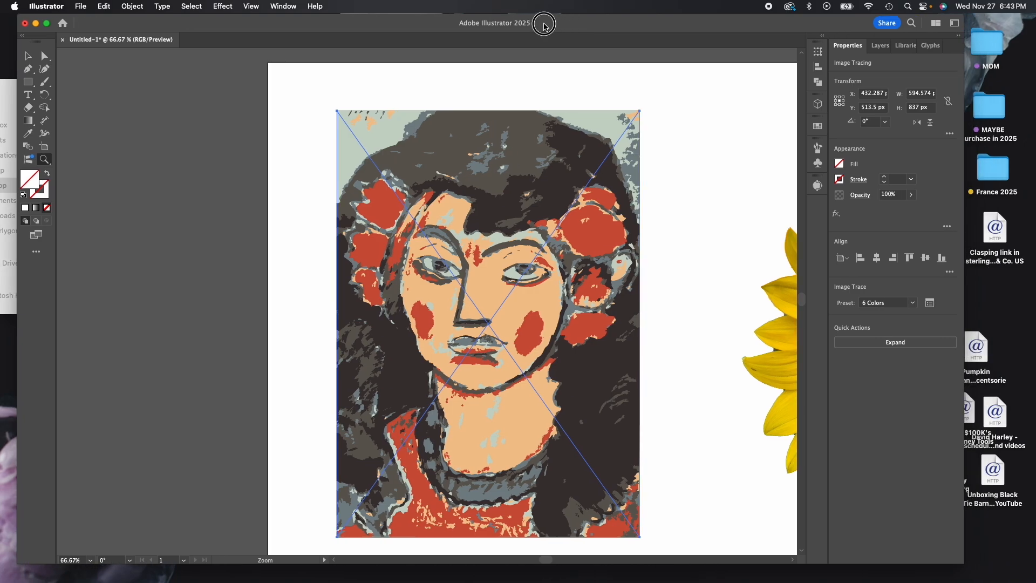
pyautogui.click(819, 187)
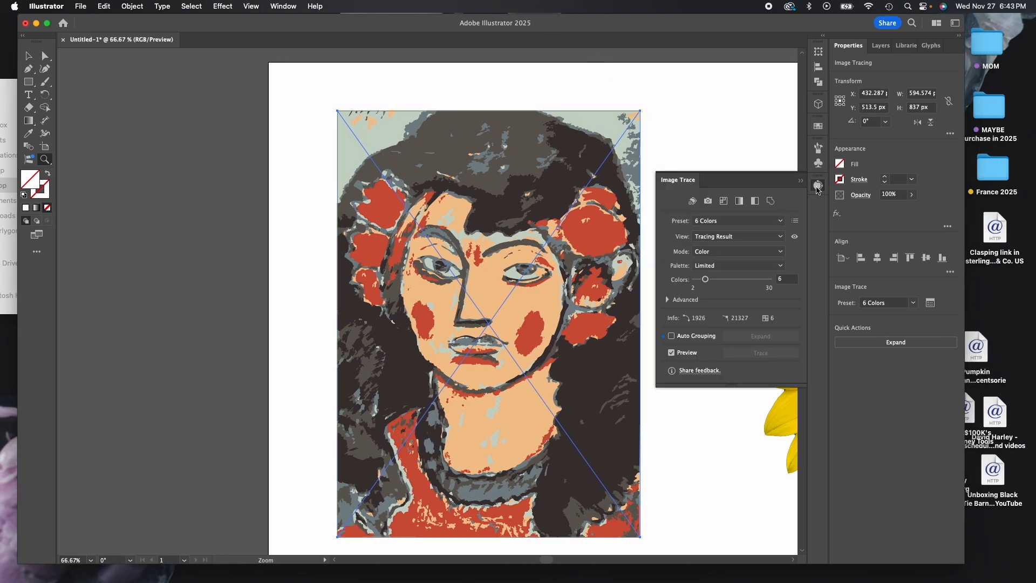
pyautogui.moveTo(775, 387); pyautogui.dragTo(775, 430)
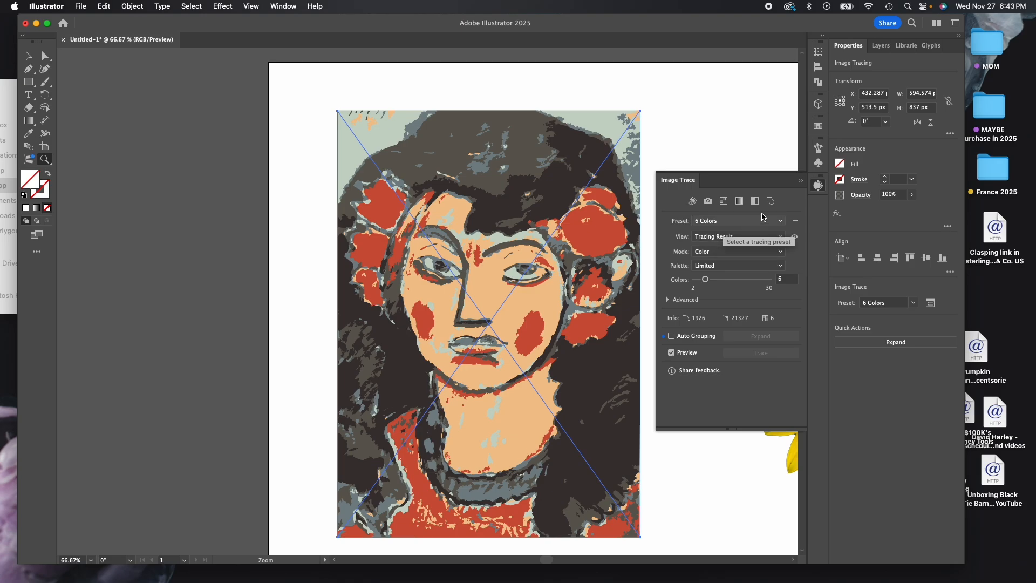
pyautogui.click(780, 221)
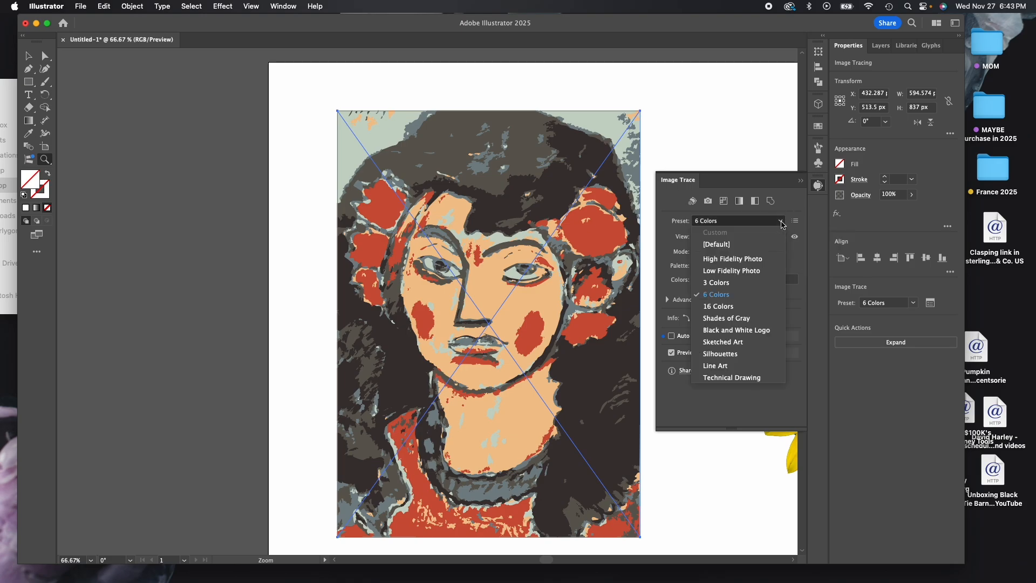
pyautogui.click(774, 308)
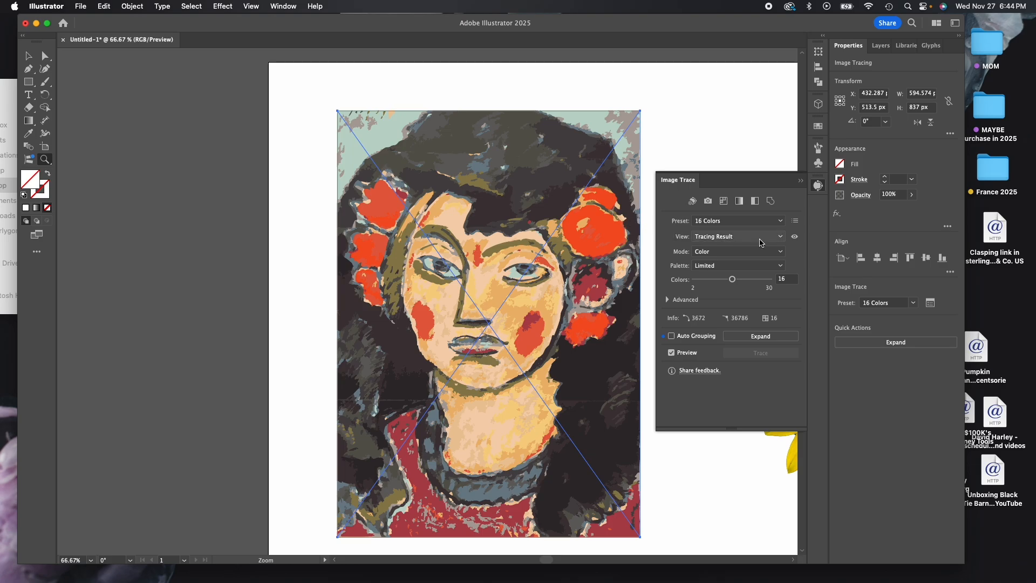
# Compare the portrait's trace in the Outlines and Source Image views, and return to the Tracing Result view
pyautogui.click(781, 240)
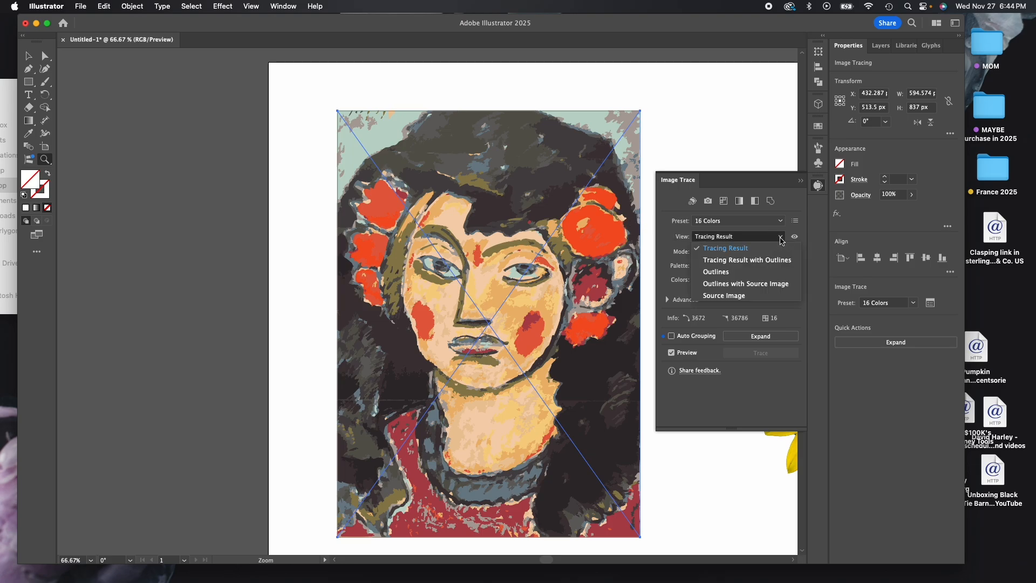
pyautogui.click(770, 274)
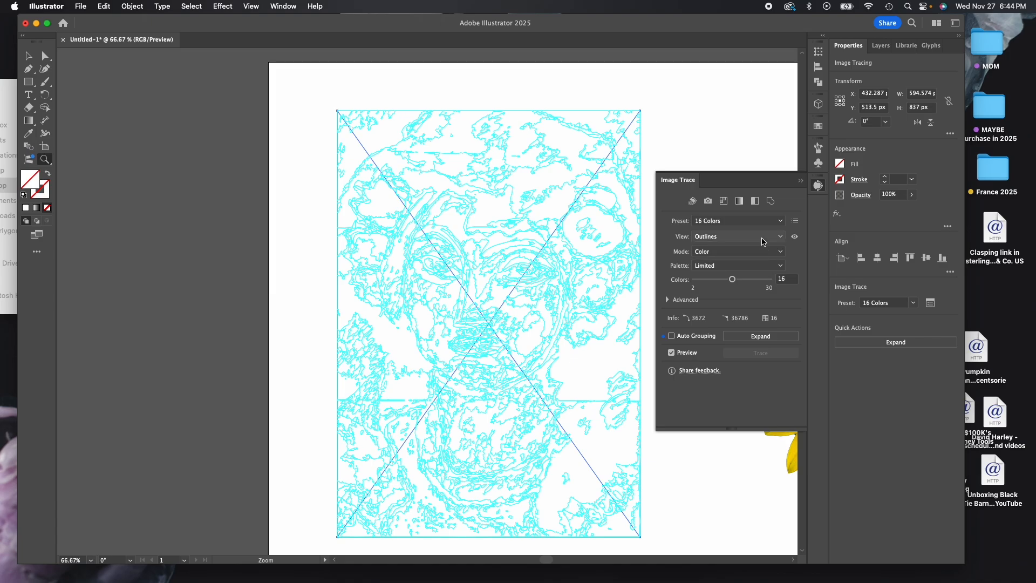
pyautogui.click(780, 239)
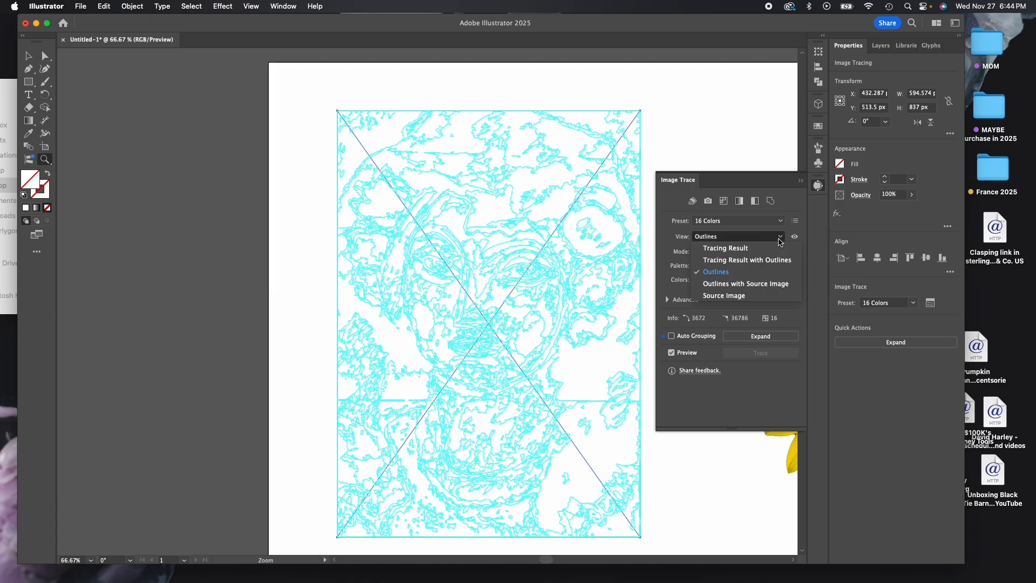
pyautogui.click(765, 295)
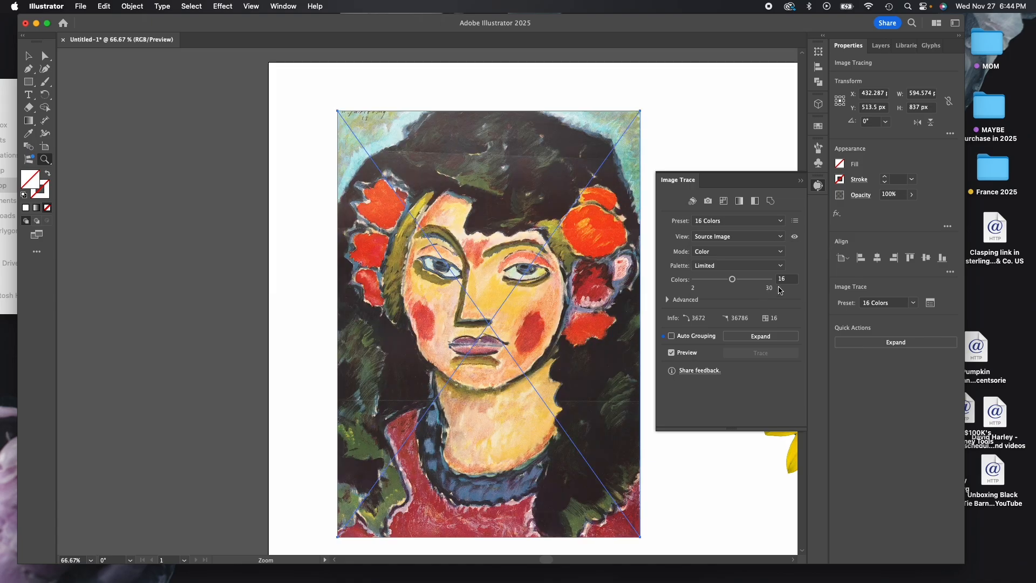
pyautogui.click(772, 237)
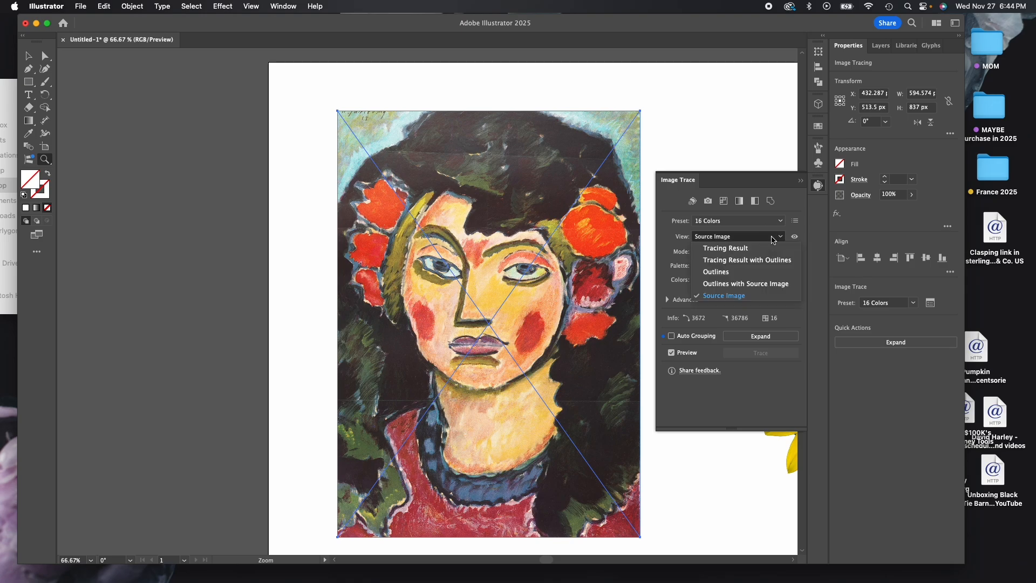
pyautogui.click(772, 248)
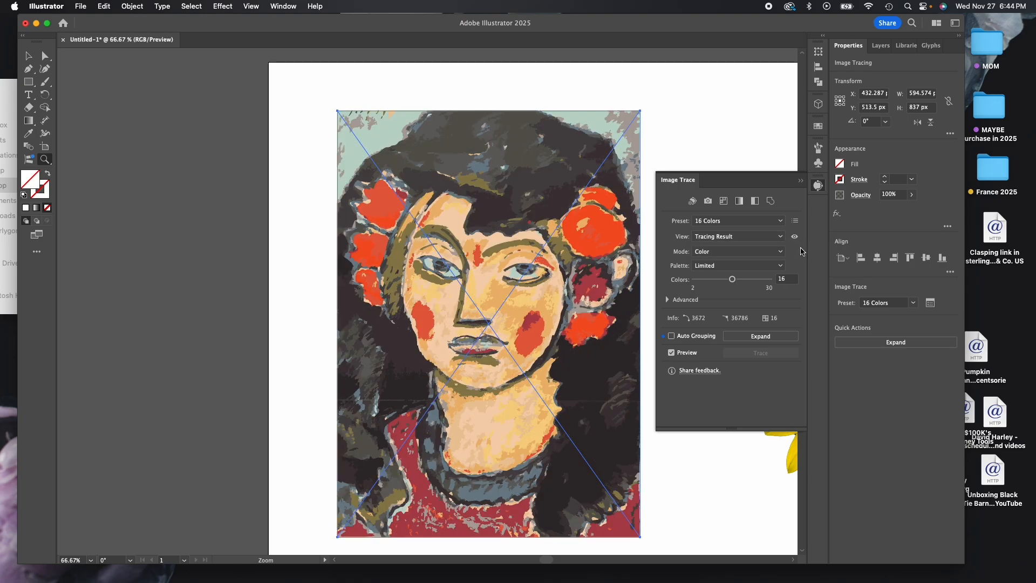
# Review the color mode and palette choices for the portrait's trace, and set its number of colors to 19
pyautogui.click(780, 253)
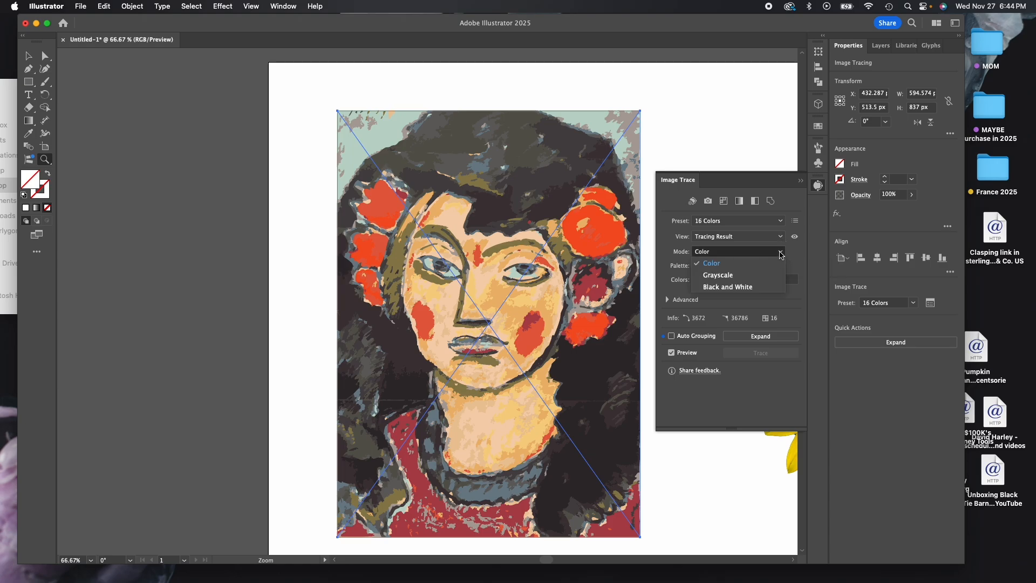
pyautogui.click(795, 253)
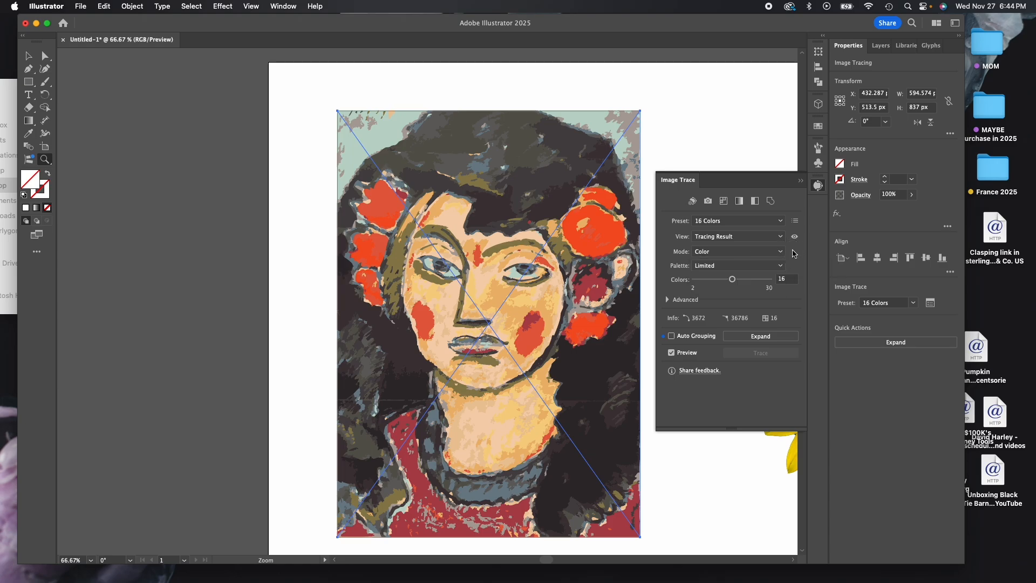
pyautogui.click(780, 266)
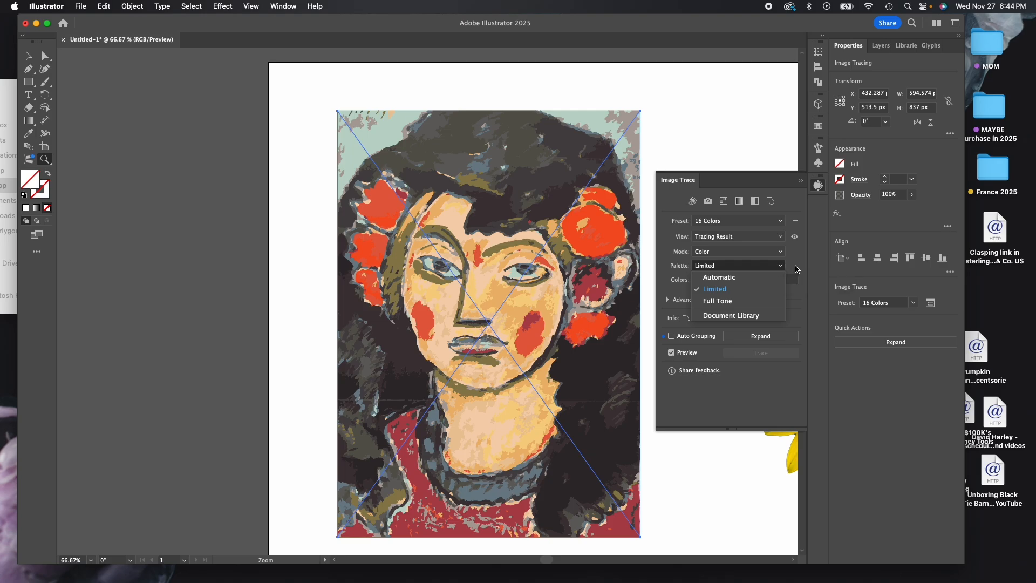
pyautogui.click(795, 269)
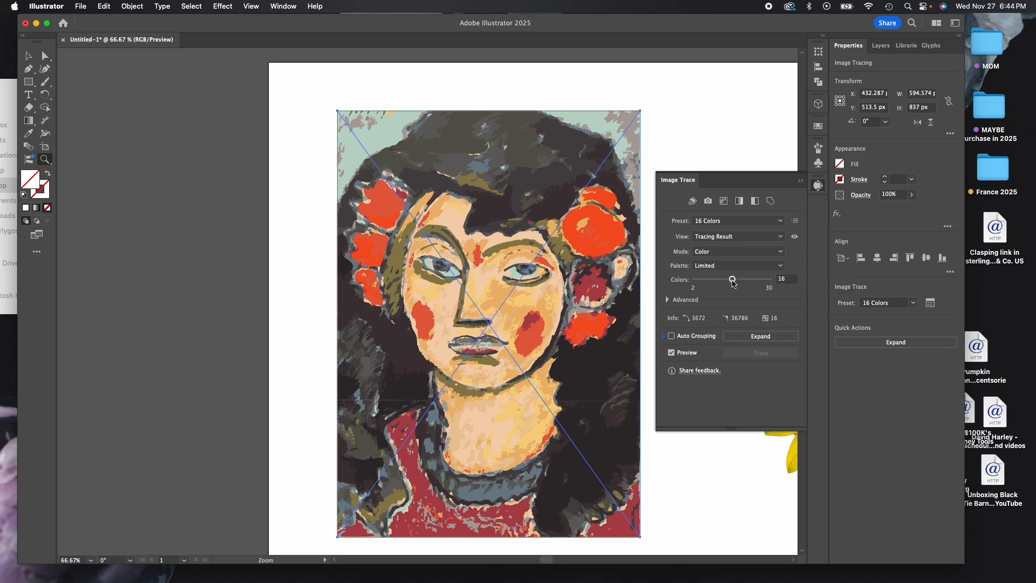
pyautogui.moveTo(733, 282); pyautogui.dragTo(741, 282)
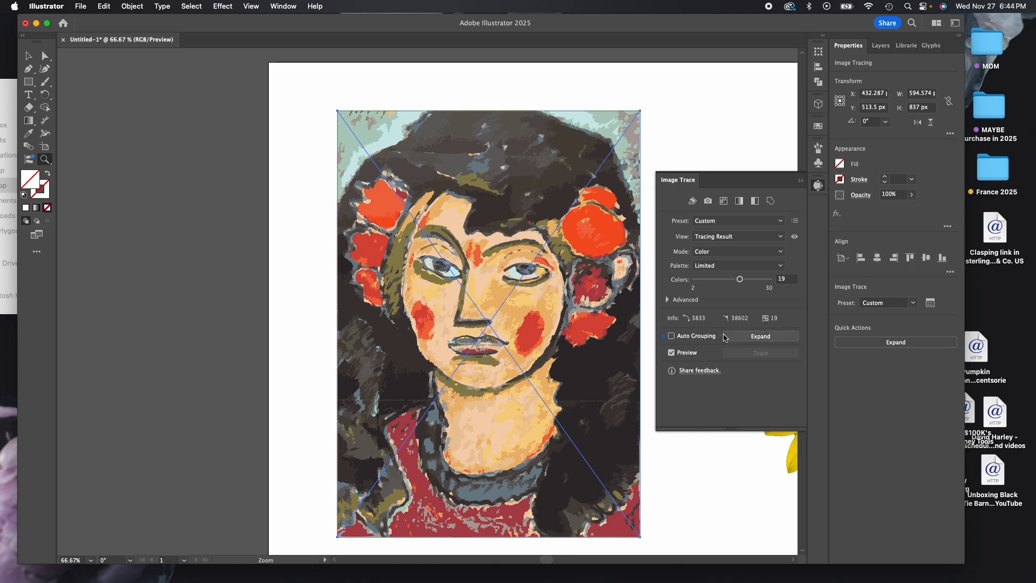
# Reveal the advanced tracing settings, examine the 19-color trace as Outlines, and return to Tracing Result
pyautogui.click(668, 300)
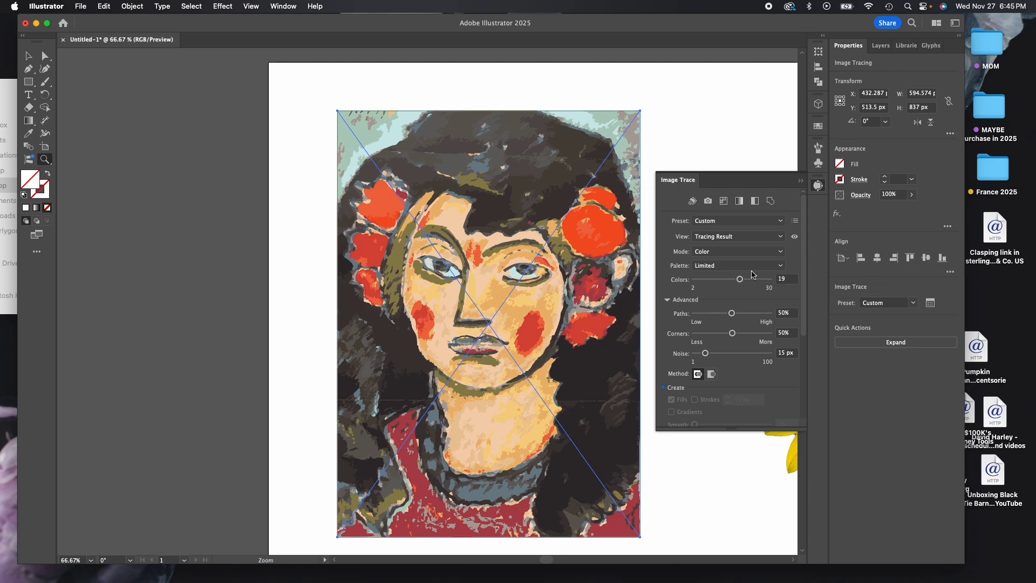
pyautogui.click(782, 238)
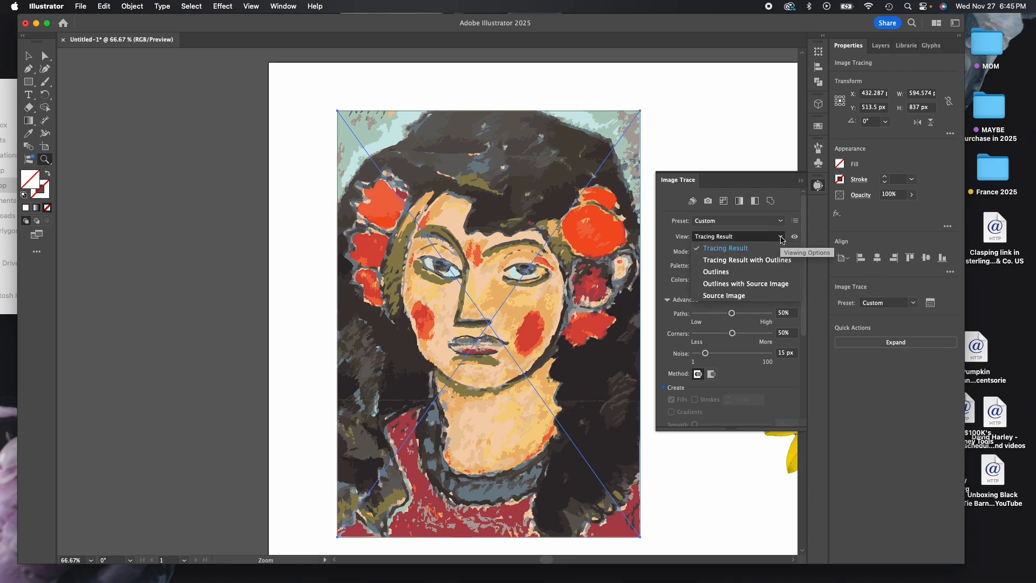
pyautogui.click(770, 276)
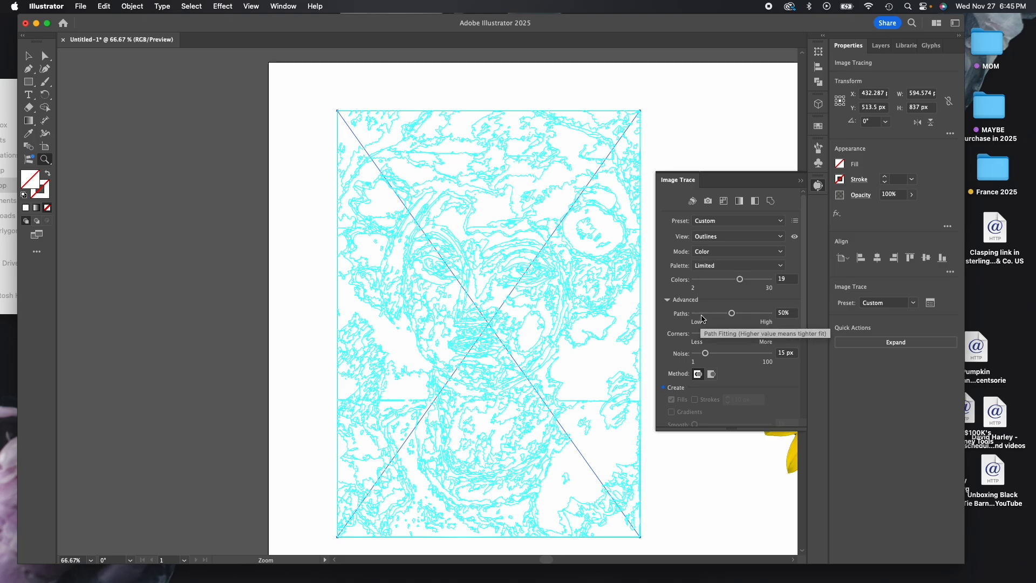
pyautogui.click(782, 237)
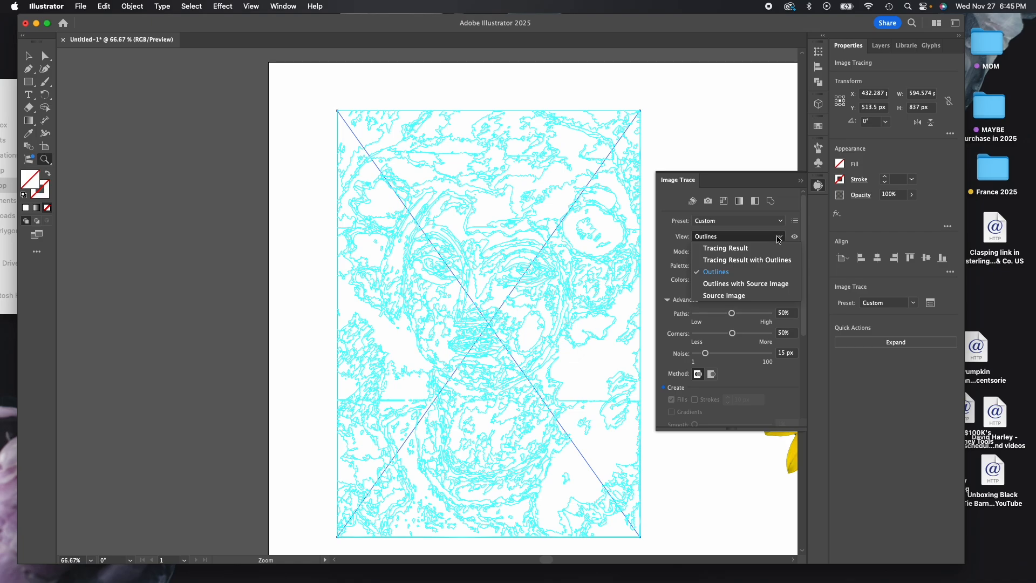
pyautogui.click(762, 249)
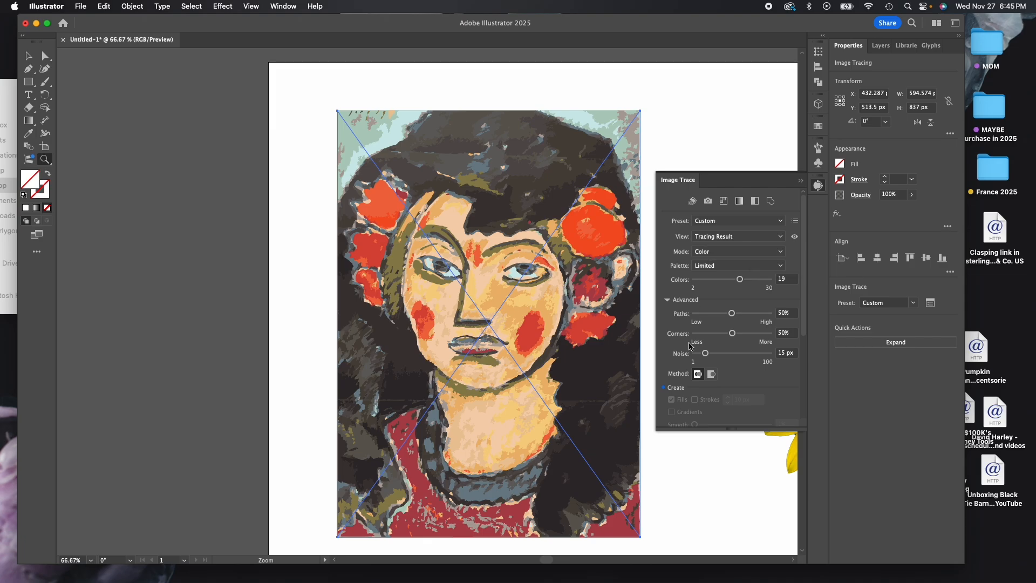
# Lower the path fitting of the portrait's trace to 4%
pyautogui.click(732, 314)
pyautogui.moveTo(732, 316); pyautogui.dragTo(711, 314)
pyautogui.moveTo(724, 313); pyautogui.dragTo(711, 314)
pyautogui.moveTo(712, 313); pyautogui.dragTo(696, 314)
# Check the portrait's loosened paths in the Outlines view, restore the Tracing Result view, and deselect the portrait
pyautogui.click(780, 238)
pyautogui.click(771, 276)
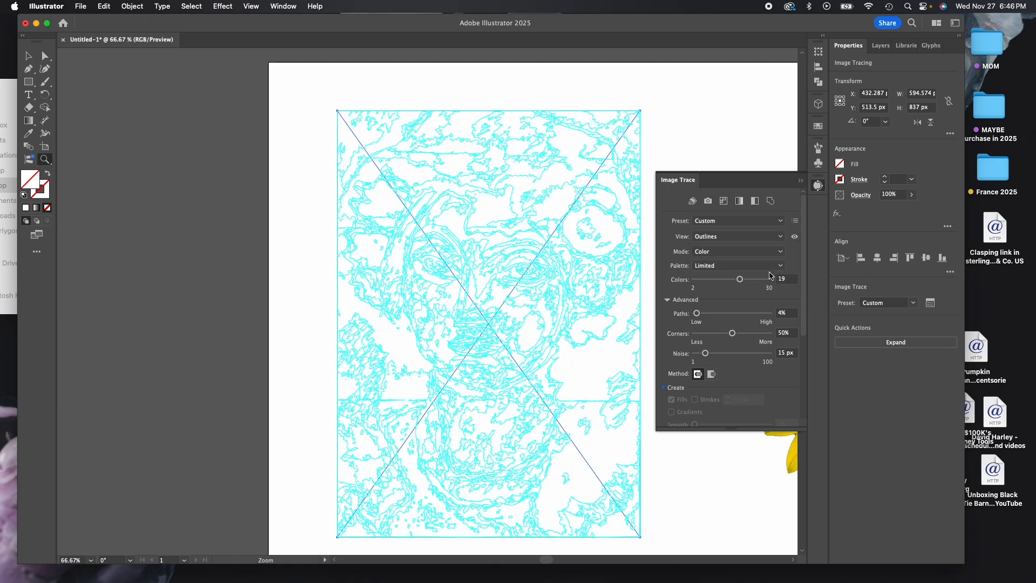
pyautogui.click(777, 241)
pyautogui.click(771, 249)
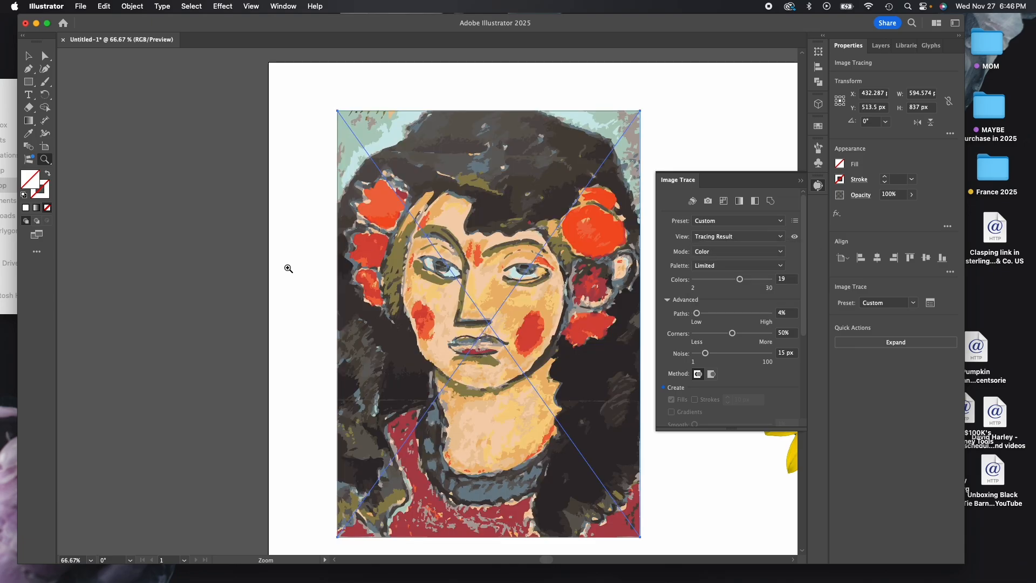
pyautogui.press('v')
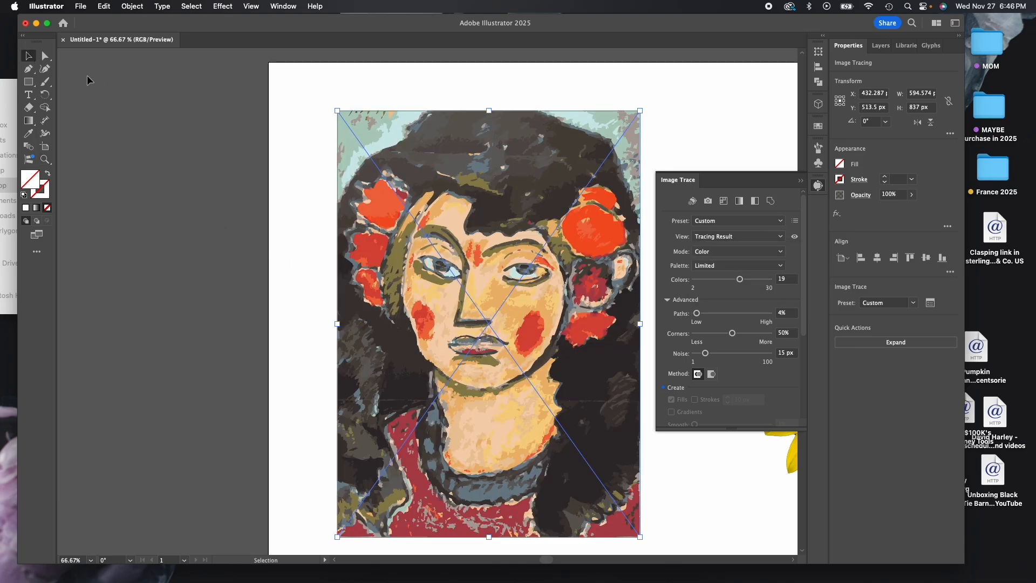
pyautogui.click(89, 80)
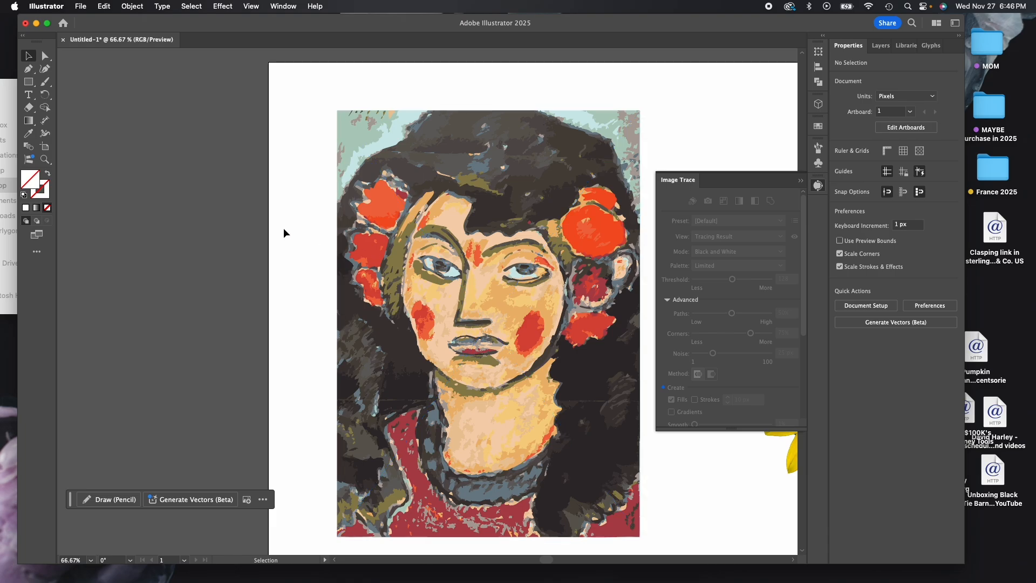
# Select the sunflower image and set its tracing mode to Color
pyautogui.press('space')
pyautogui.moveTo(300, 259); pyautogui.dragTo(106, 244)
pyautogui.moveTo(541, 248); pyautogui.dragTo(300, 245)
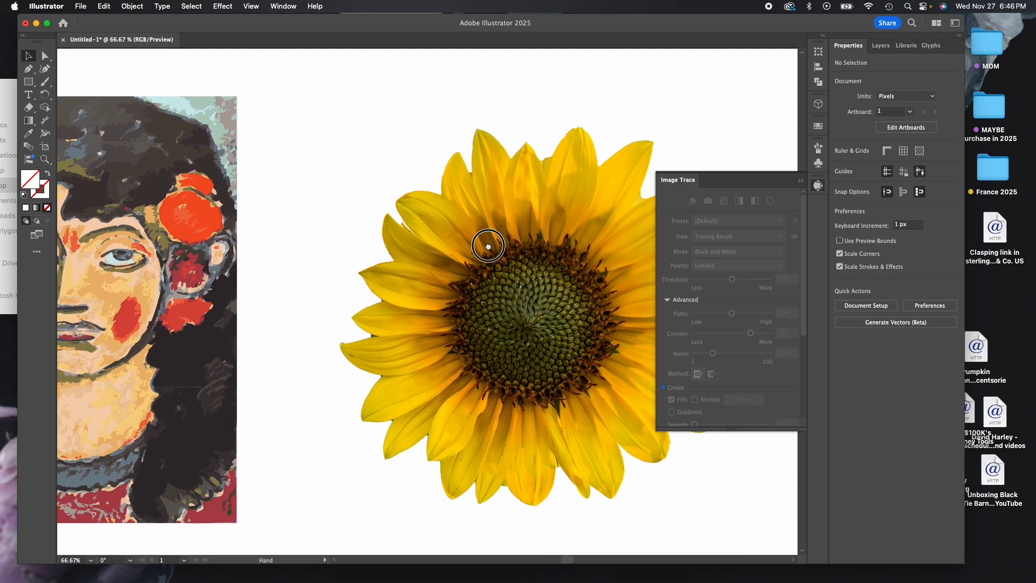
pyautogui.moveTo(488, 246); pyautogui.dragTo(348, 249)
pyautogui.click(467, 318)
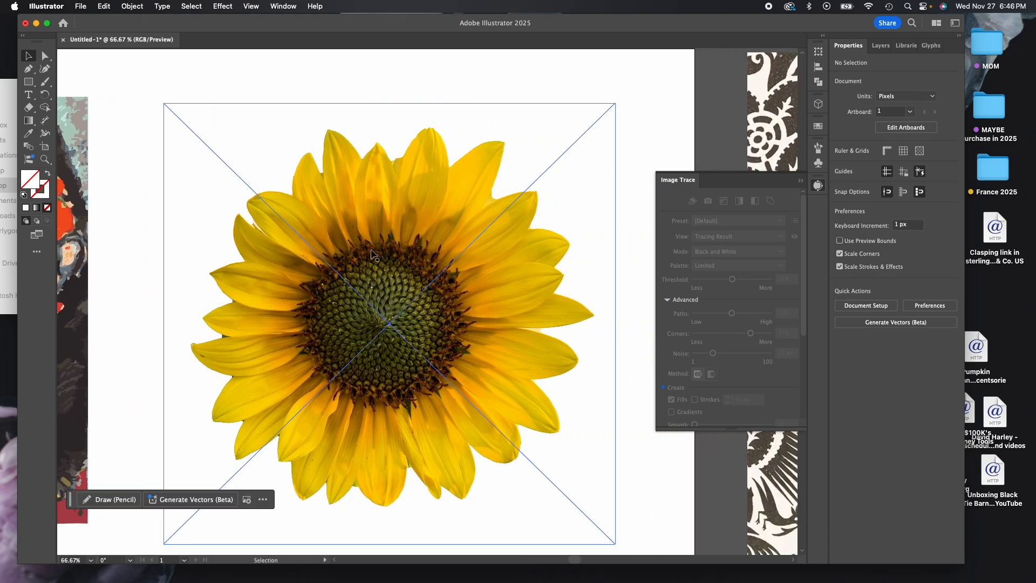
pyautogui.click(472, 314)
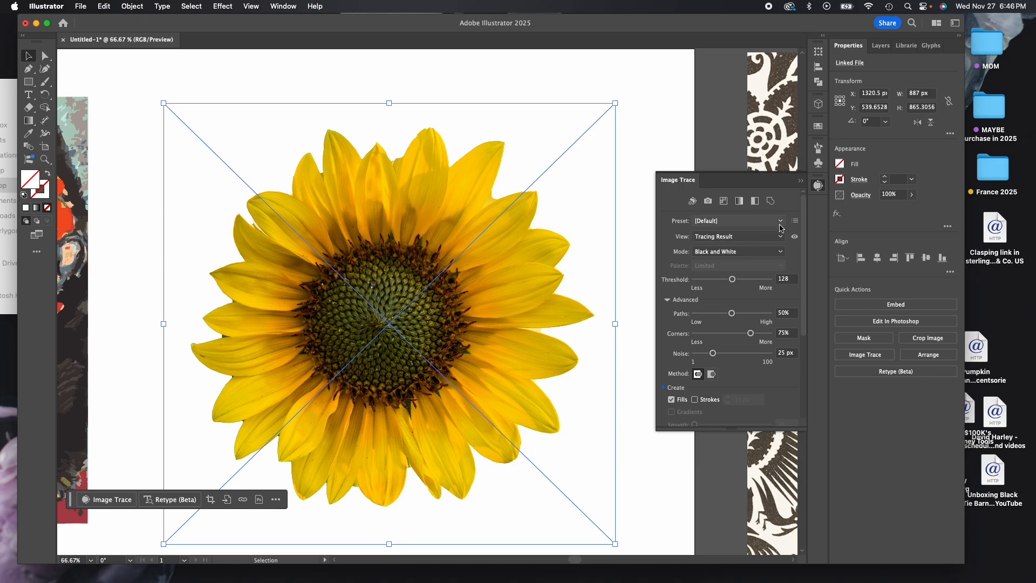
pyautogui.click(780, 254)
pyautogui.click(772, 262)
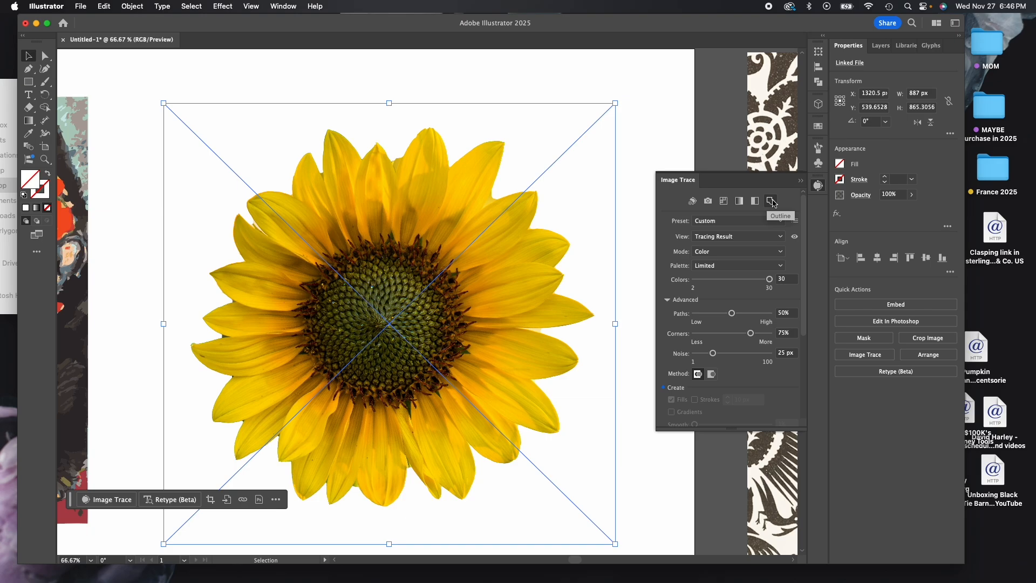
# Trace the sunflower with the High Fidelity Photo preset, continuing despite its large image size
pyautogui.click(781, 221)
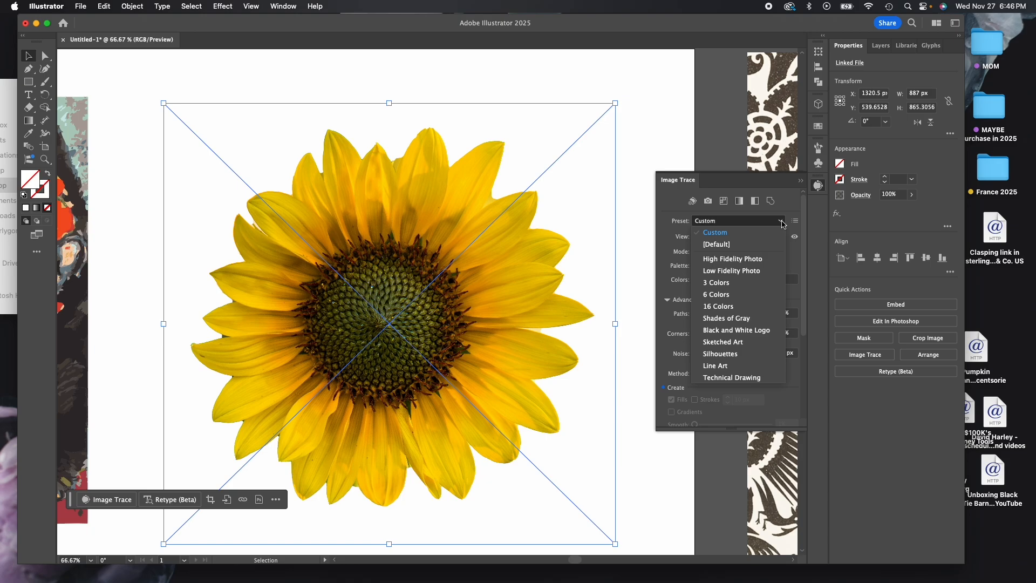
pyautogui.click(767, 260)
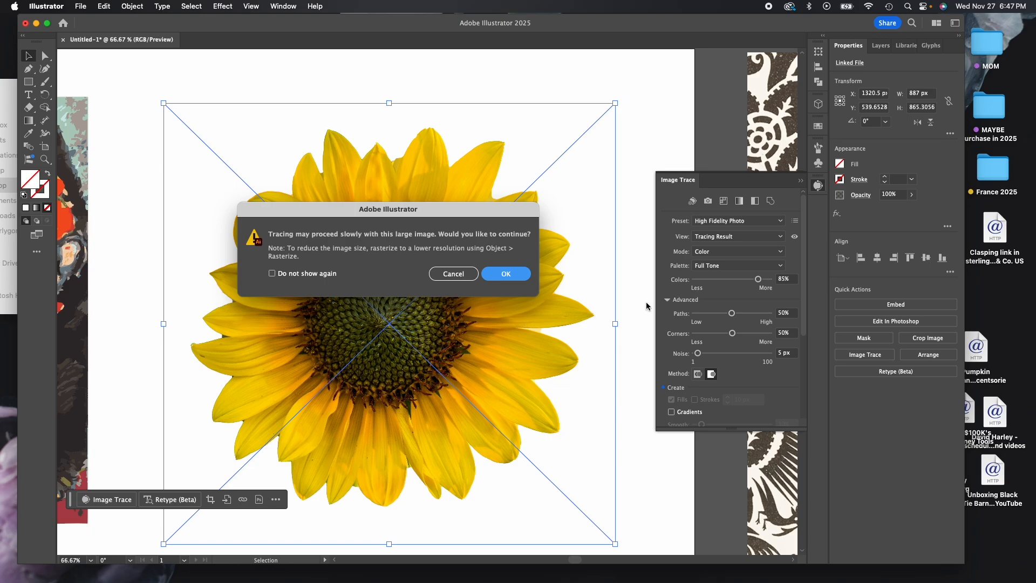
pyautogui.press('Return')
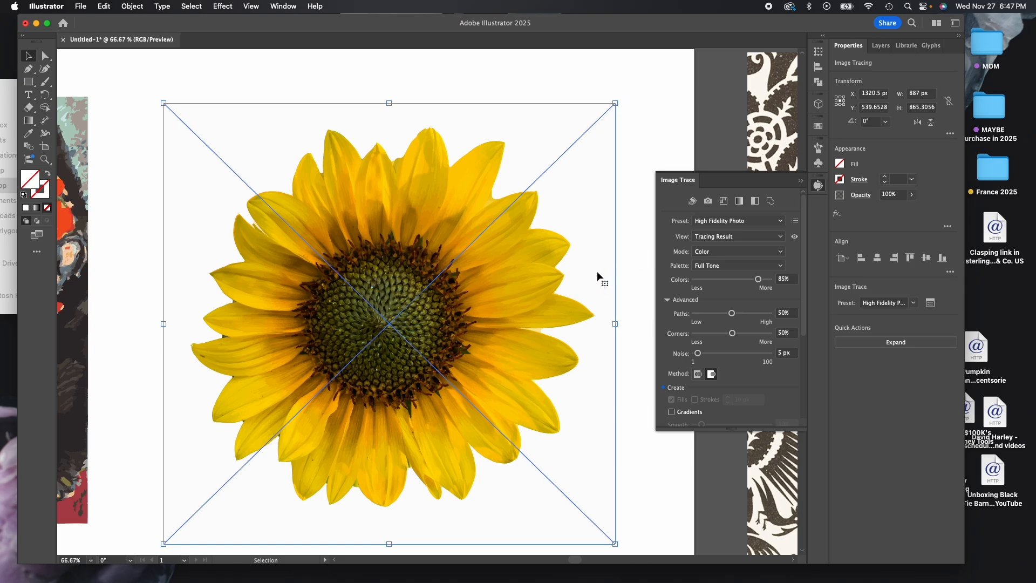
# Examine the sunflower's High Fidelity Photo trace as Outlines, and return to the Tracing Result view
pyautogui.click(740, 237)
pyautogui.click(736, 272)
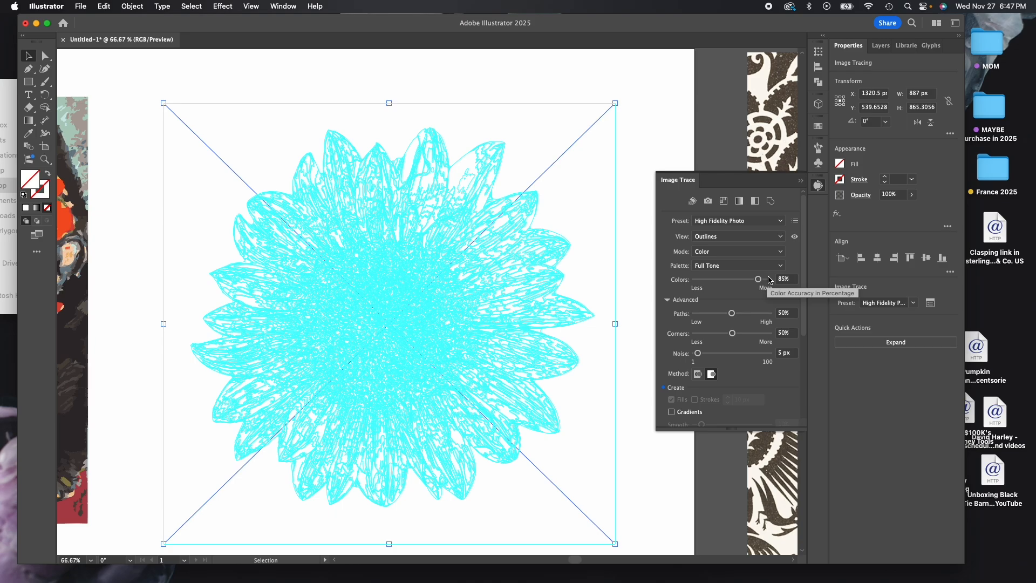
pyautogui.click(723, 238)
pyautogui.click(726, 248)
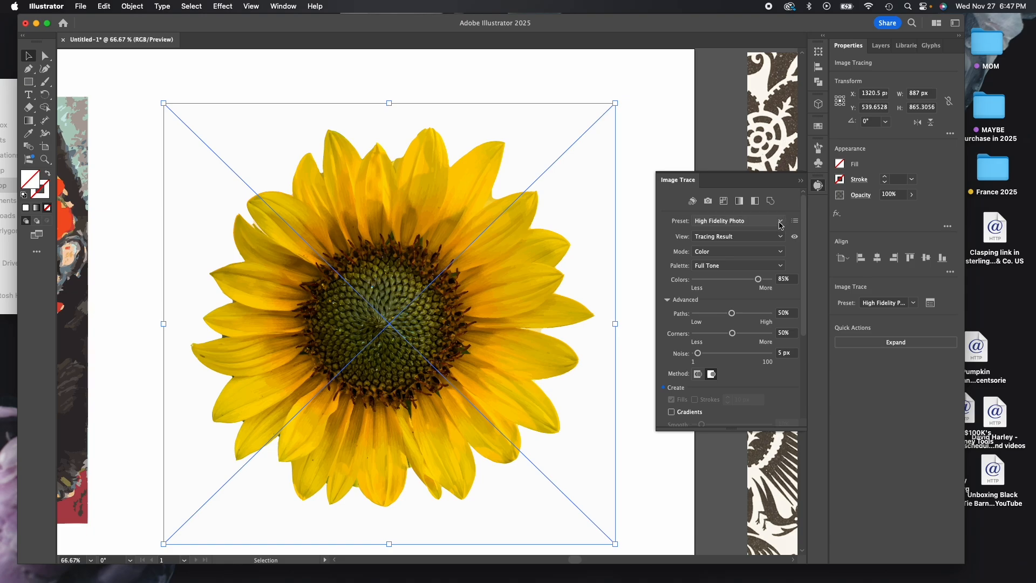
# Try the Low Fidelity Photo and Shades of Gray presets on the sunflower's trace
pyautogui.click(744, 222)
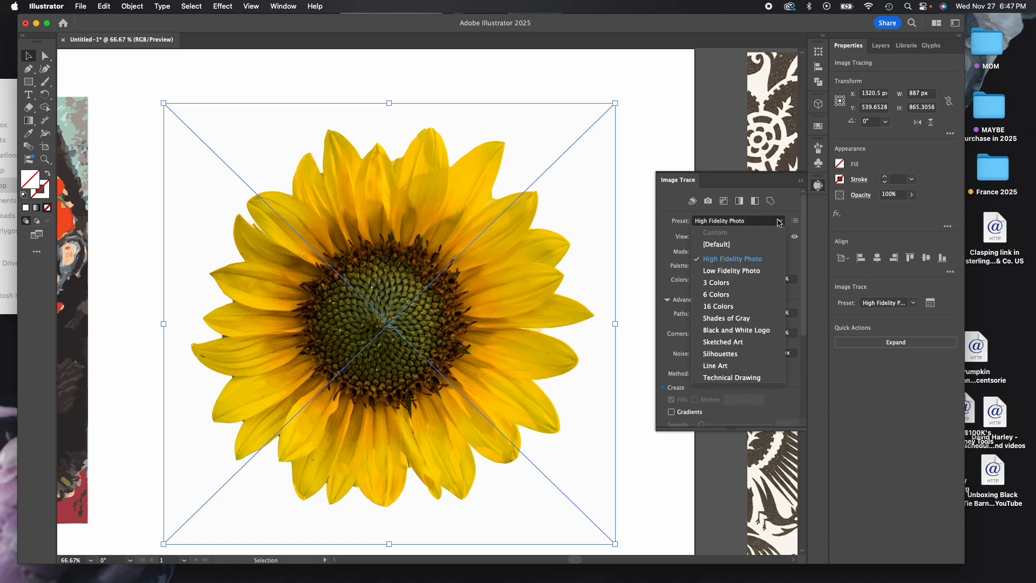
pyautogui.click(753, 272)
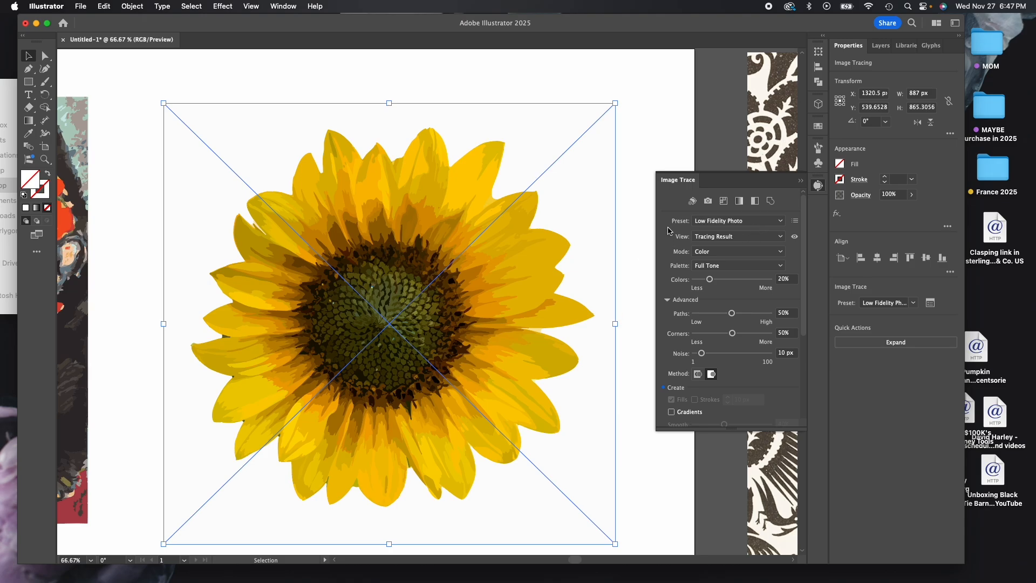
pyautogui.click(755, 222)
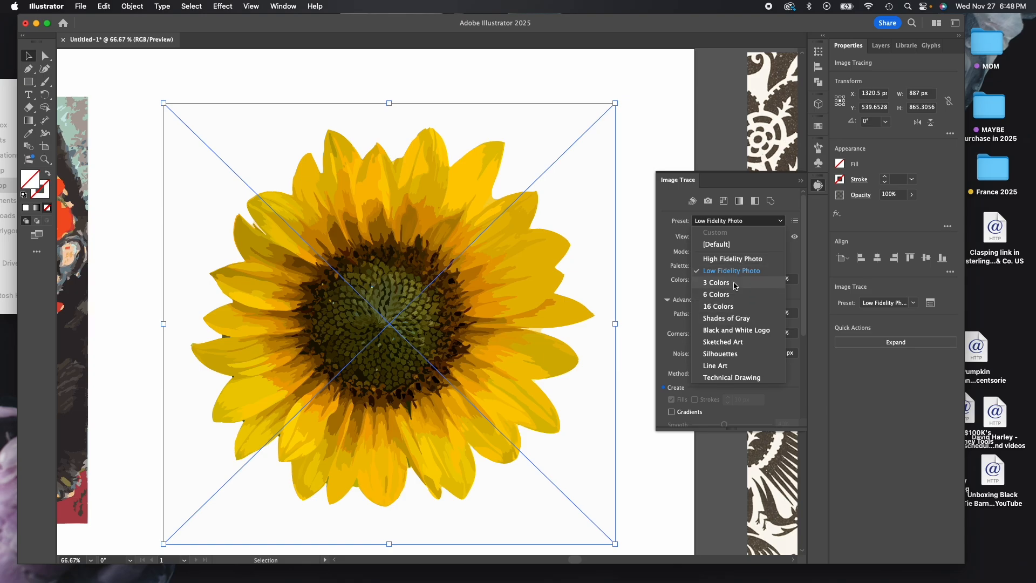
pyautogui.click(735, 320)
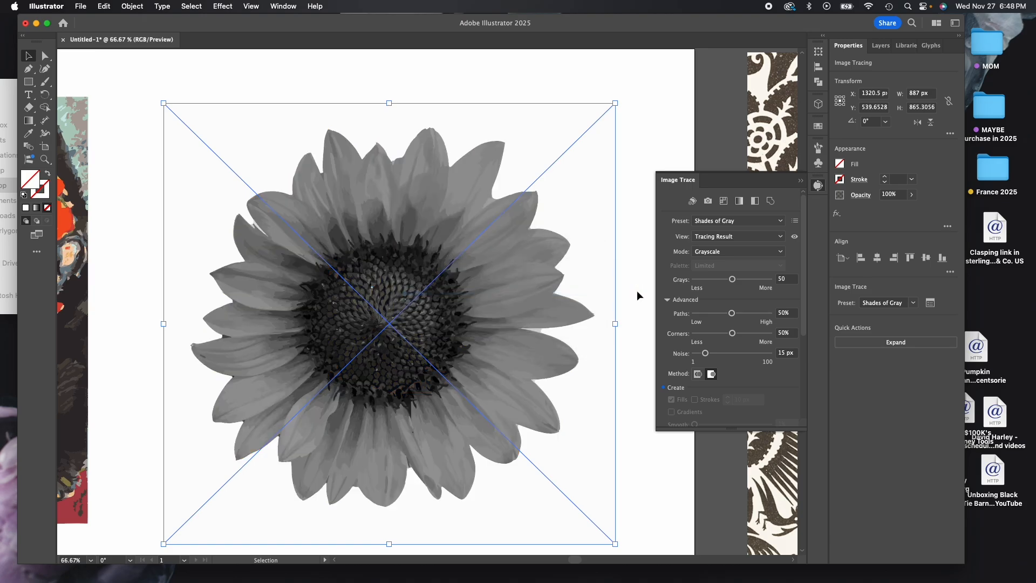
# Try the Black and White Logo and Sketched Art presets on the sunflower's trace
pyautogui.click(737, 221)
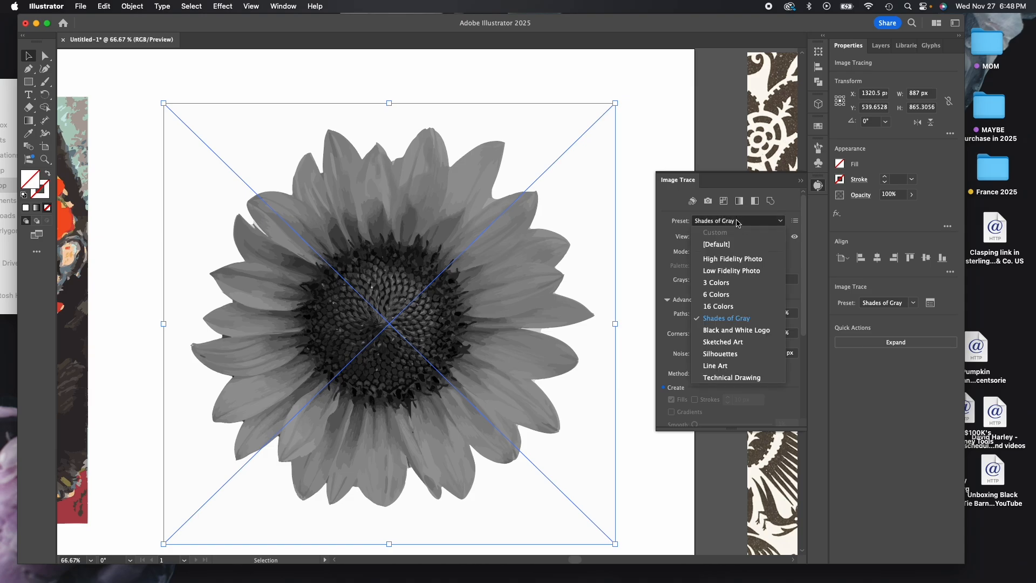
pyautogui.click(702, 329)
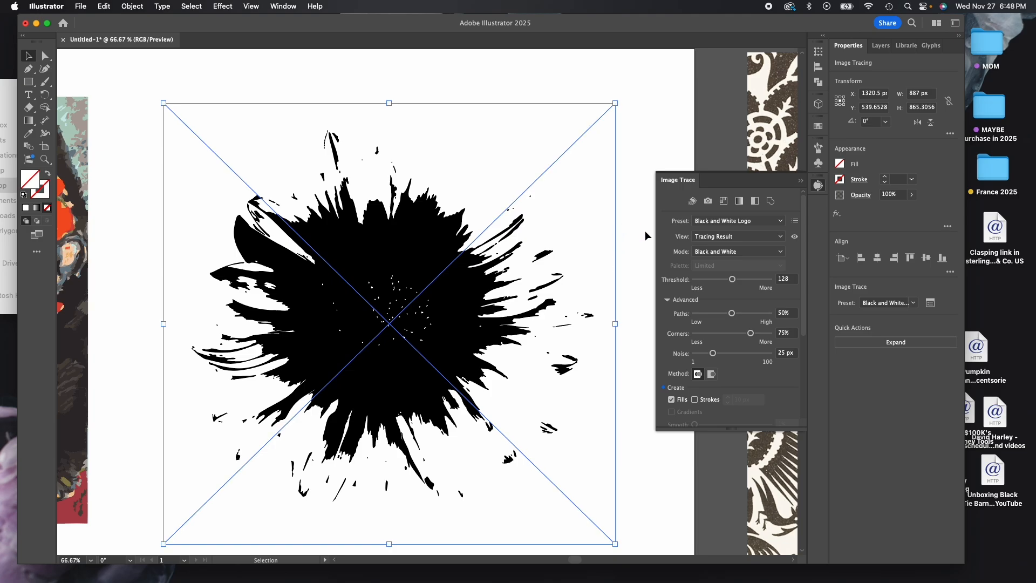
pyautogui.click(775, 252)
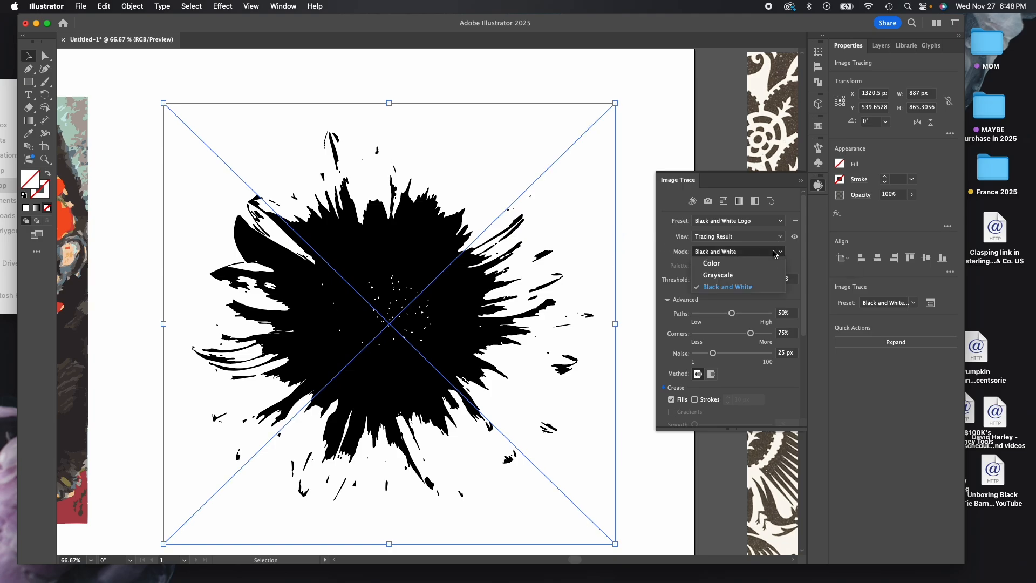
pyautogui.click(775, 252)
pyautogui.click(777, 222)
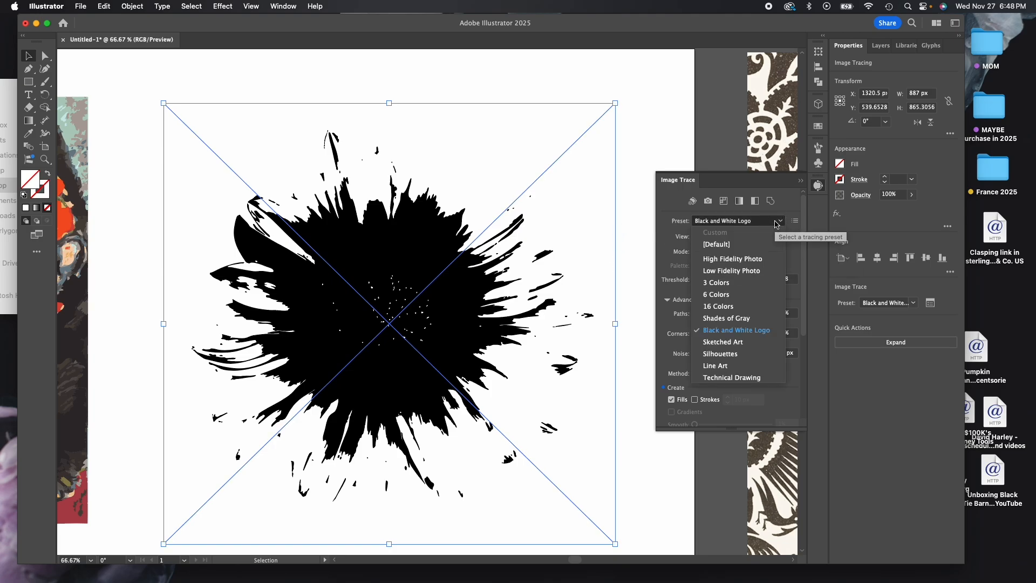
pyautogui.click(729, 343)
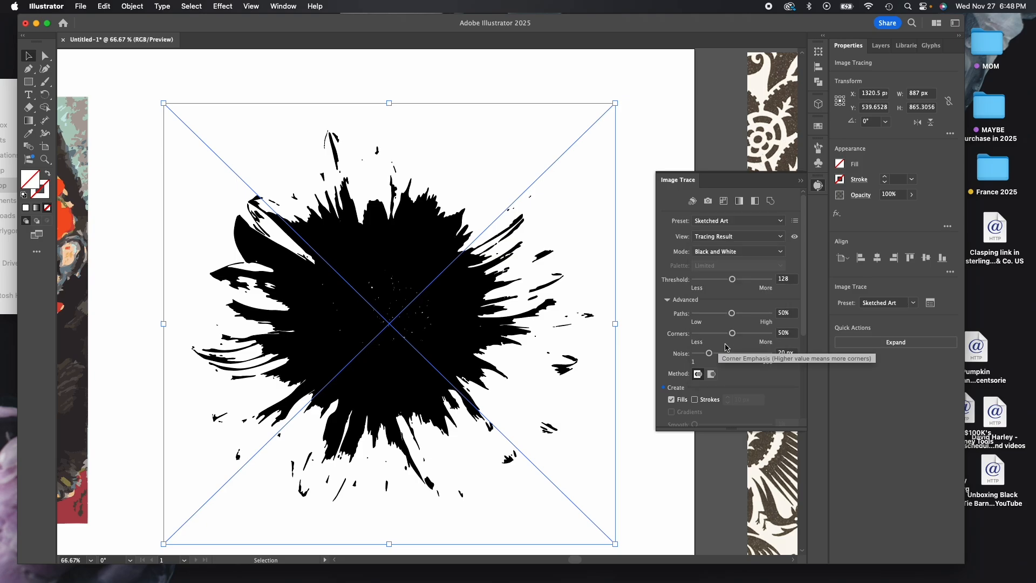
pyautogui.click(780, 221)
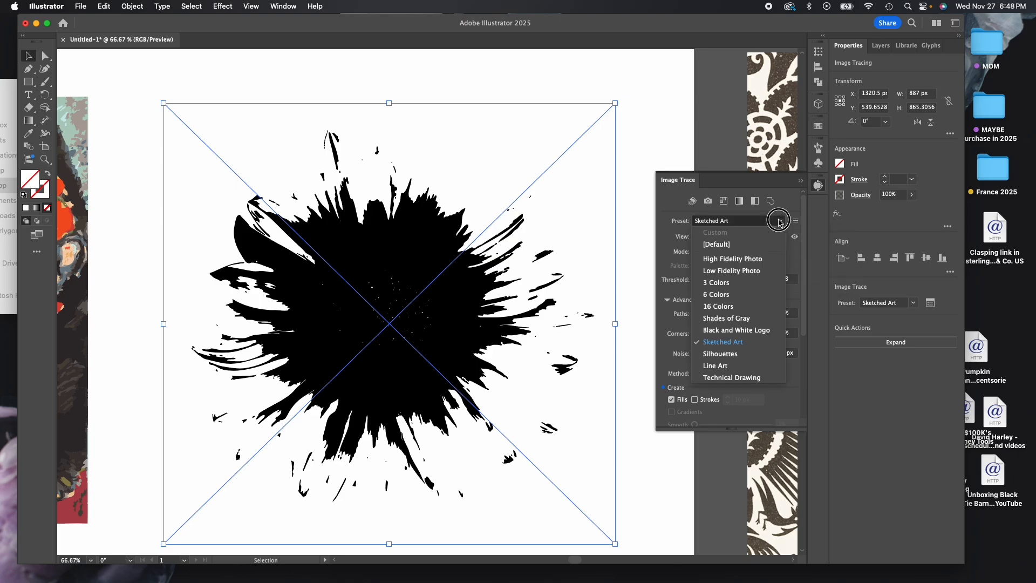
pyautogui.click(754, 342)
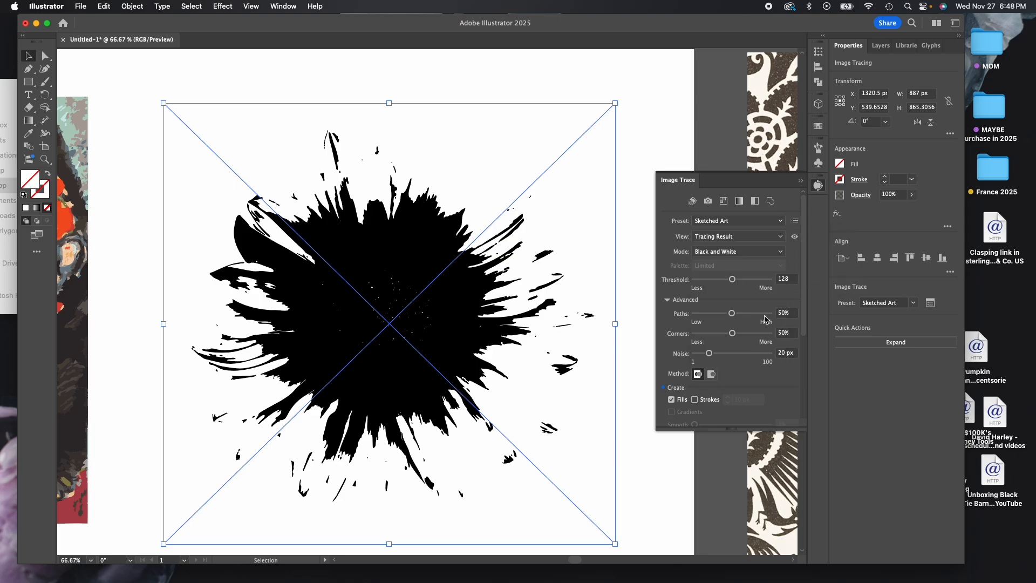
# Try Color mode on the sunflower's sketched trace, followed by the Line Art preset
pyautogui.click(762, 251)
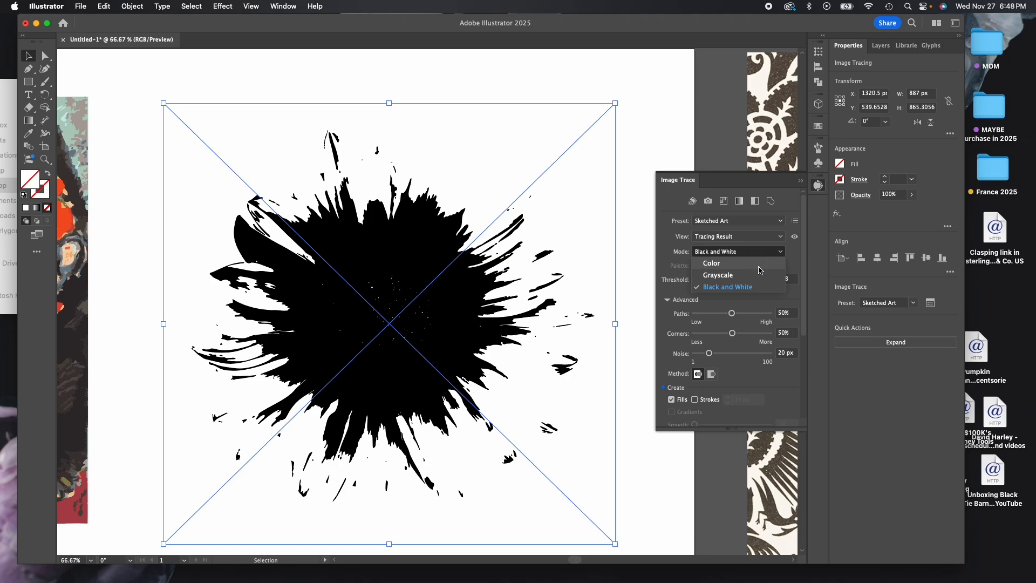
pyautogui.click(761, 264)
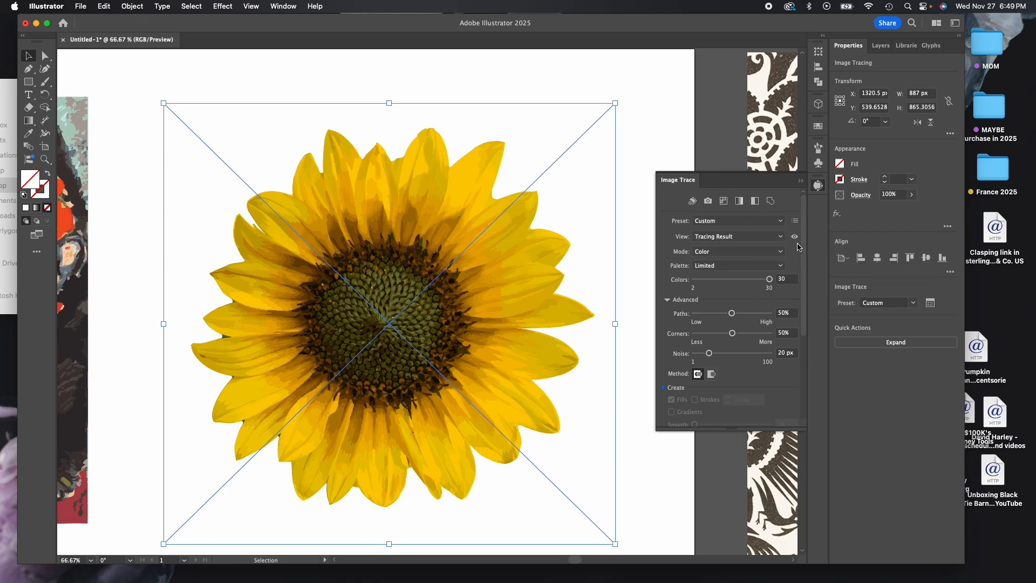
pyautogui.click(781, 221)
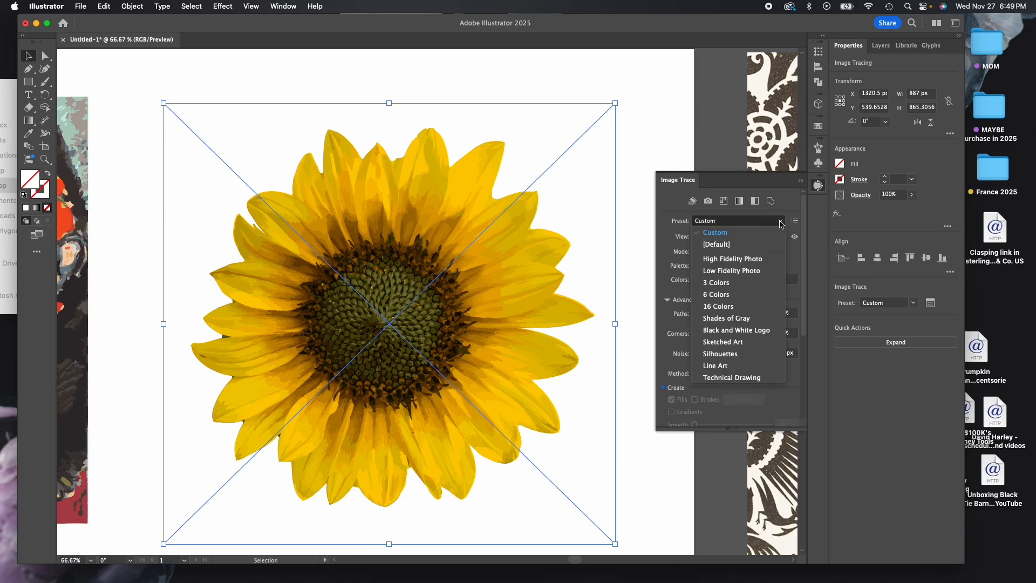
pyautogui.click(748, 367)
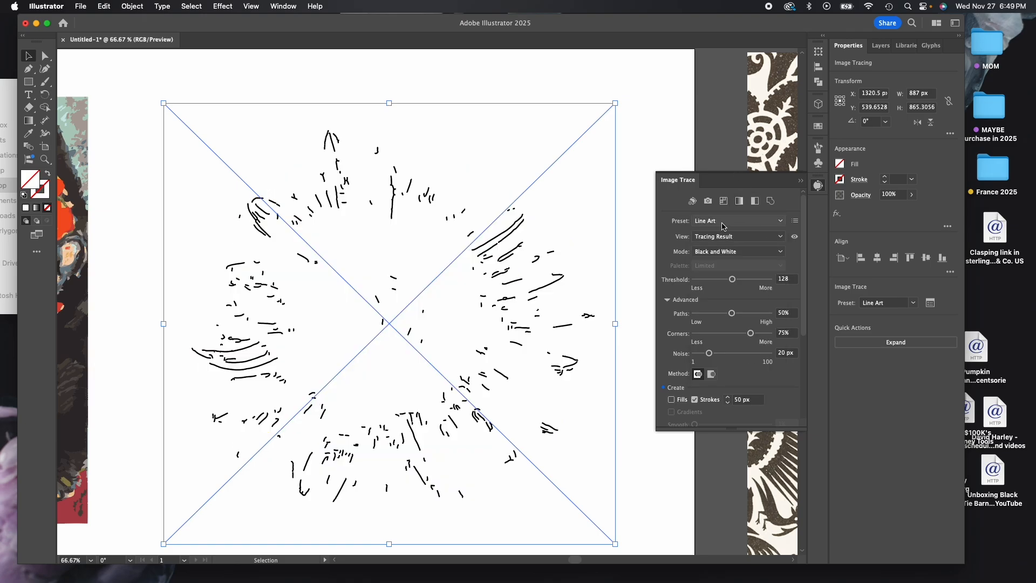
# Retrace the sunflower with the Low Fidelity Photo preset and deselect it
pyautogui.click(745, 222)
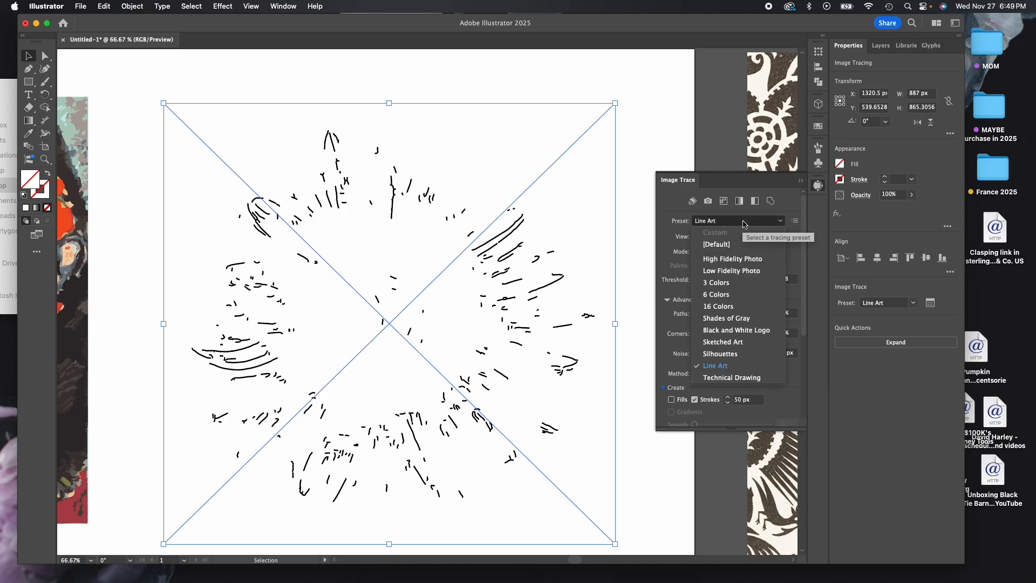
pyautogui.click(741, 272)
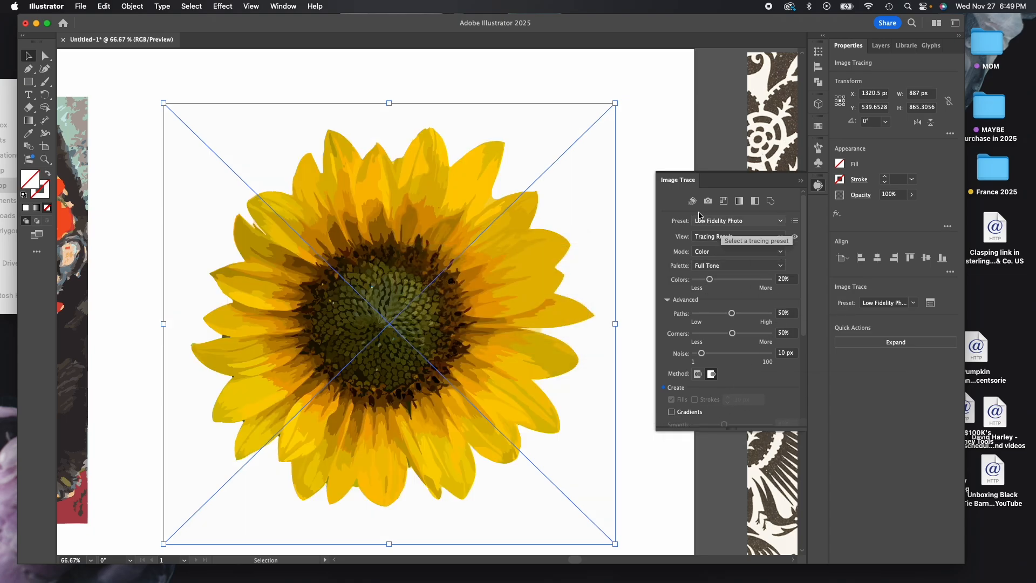
pyautogui.click(639, 146)
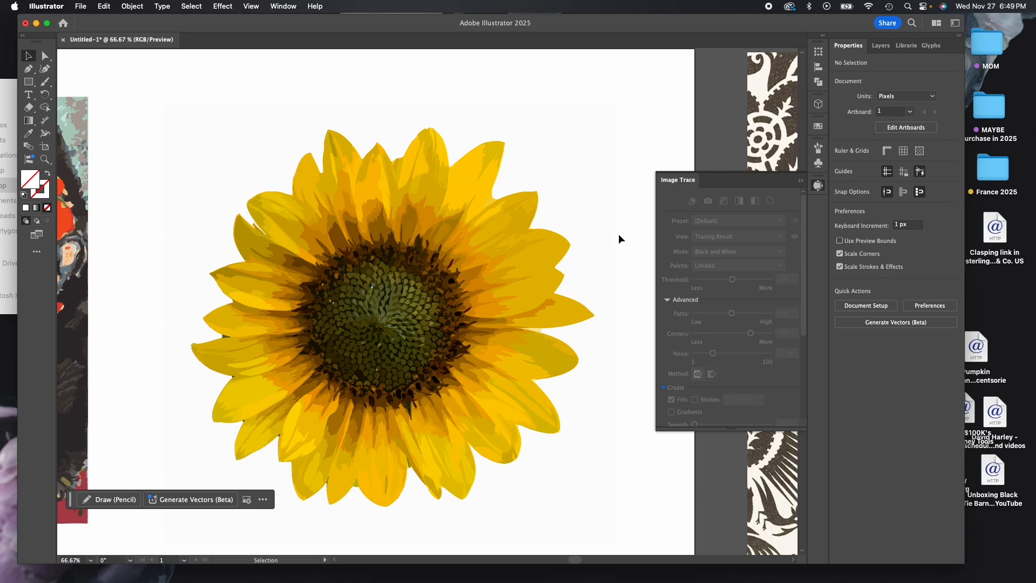
# Draw a rectangle about 471 × 792 px over the central motif in the right half of the bird-pattern image
pyautogui.hscroll(10, 627, 431)
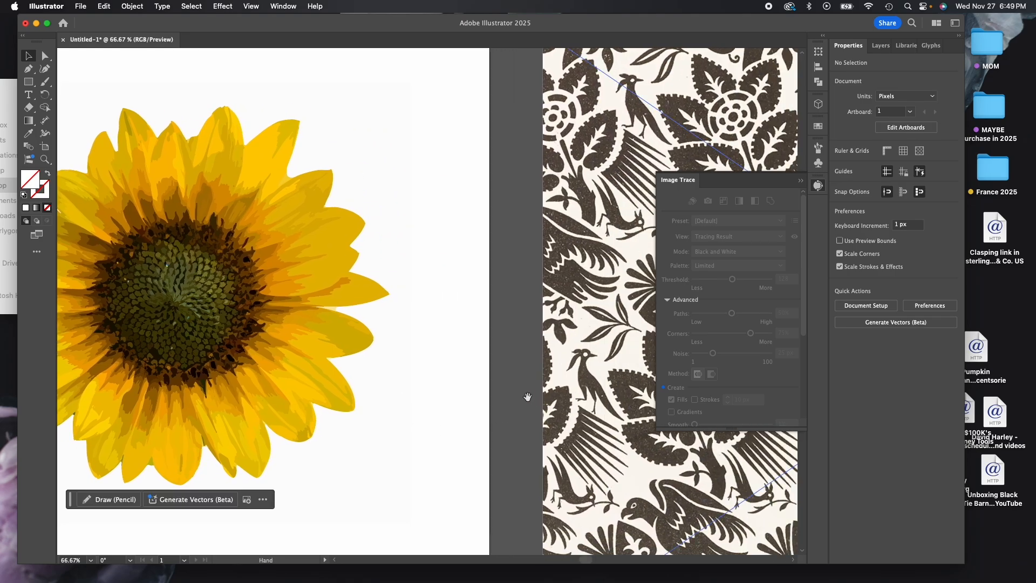
pyautogui.hscroll(5, 594, 381)
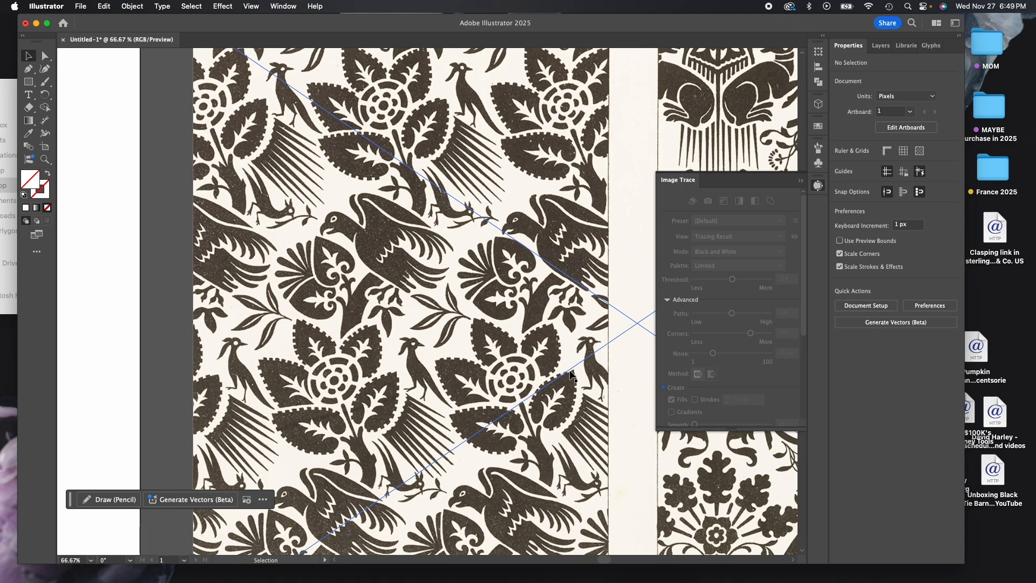
pyautogui.press('a')
pyautogui.press('super+minus')
pyautogui.press('super+minus')
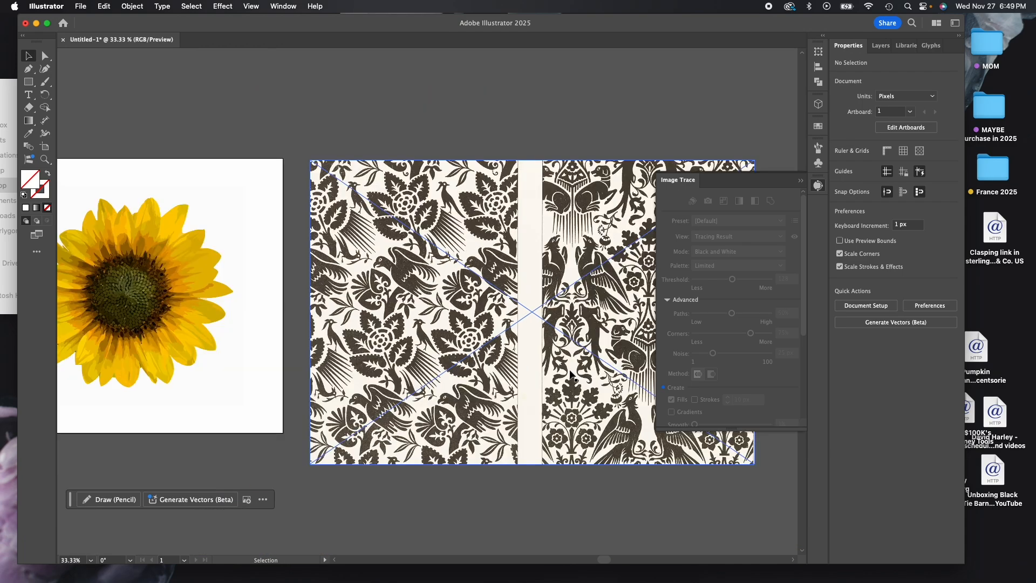
pyautogui.moveTo(572, 155); pyautogui.dragTo(438, 153)
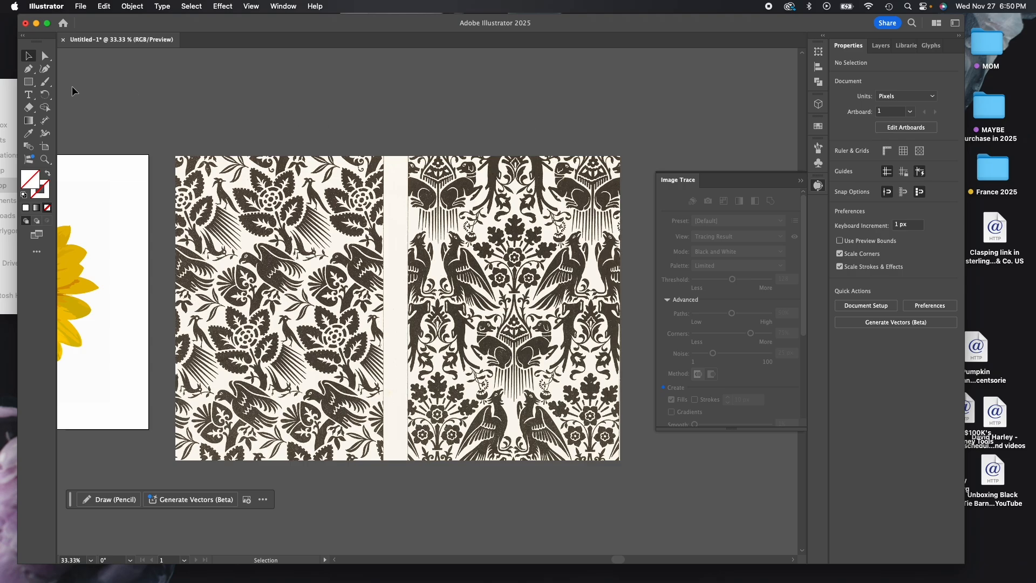
pyautogui.click(29, 82)
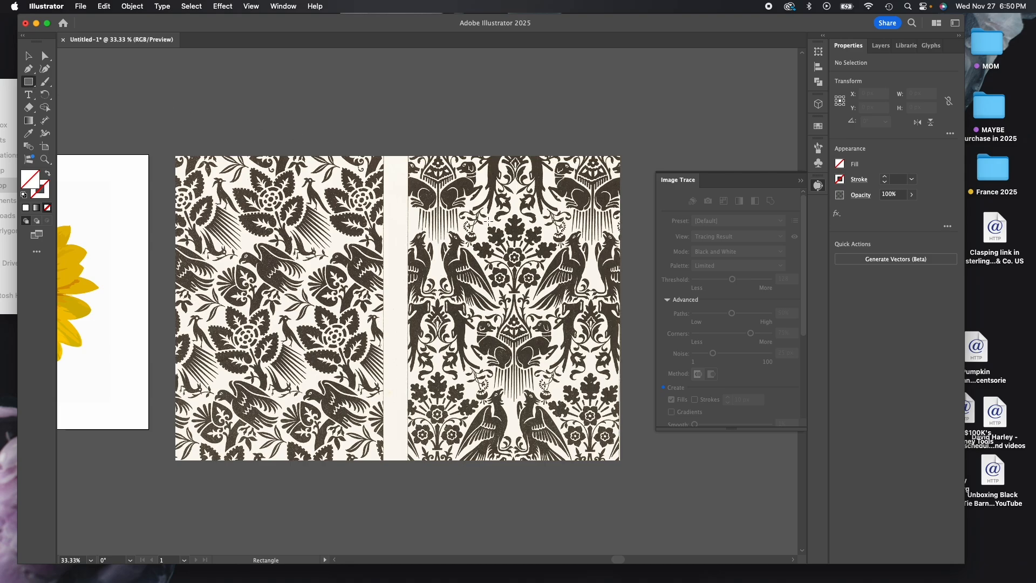
pyautogui.moveTo(453, 207); pyautogui.dragTo(573, 409)
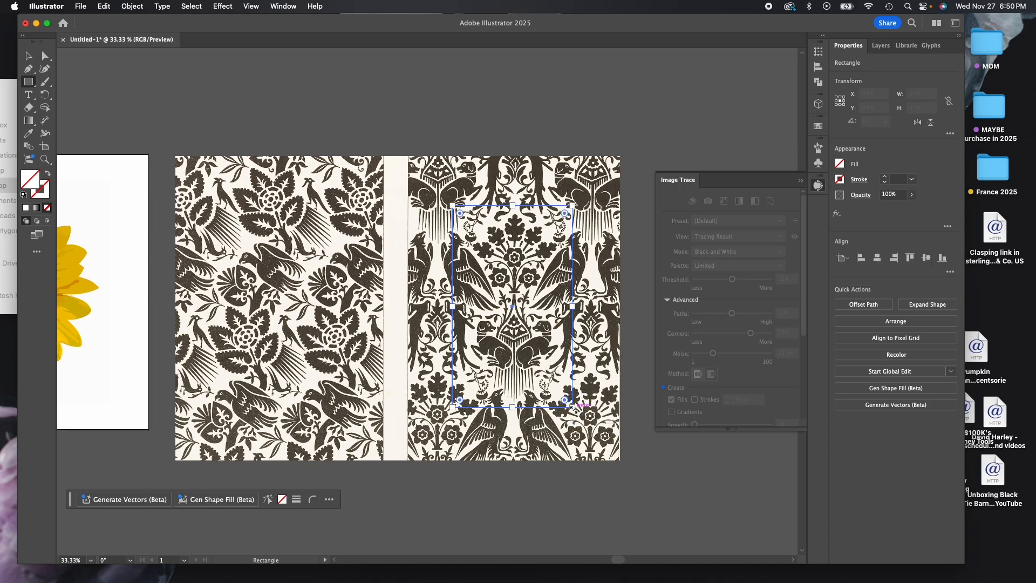
# Fill the rectangle over the bird pattern with red
pyautogui.click(840, 164)
pyautogui.click(753, 202)
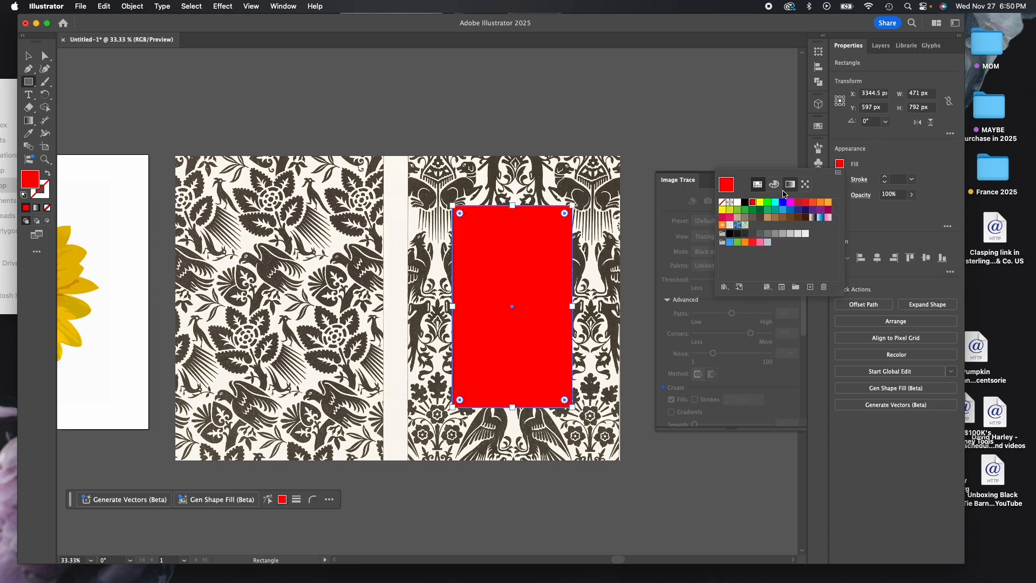
pyautogui.click(775, 144)
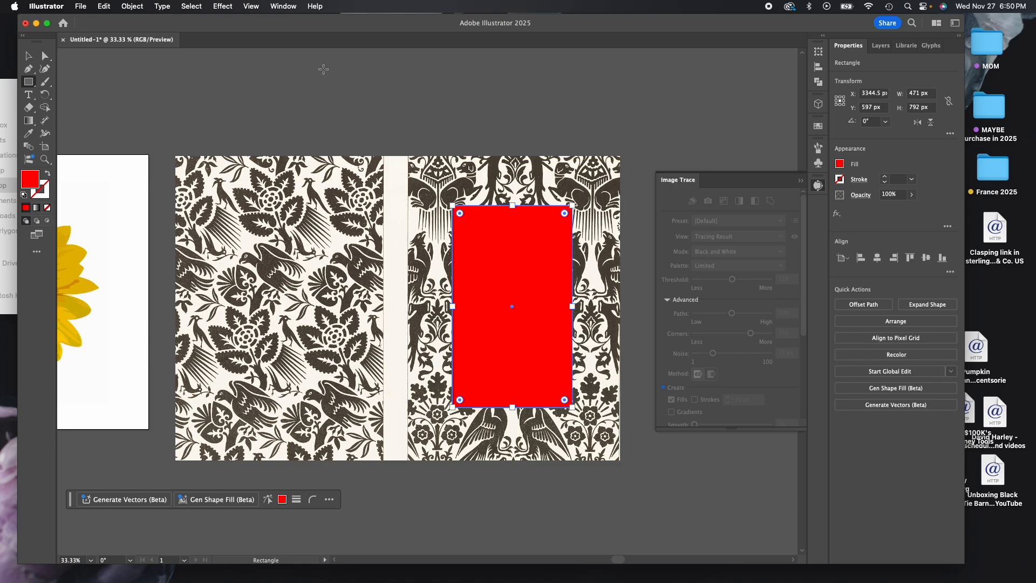
# Clip the bird-pattern image to the red rectangle with a clipping mask and deselect it
pyautogui.click(29, 56)
pyautogui.moveTo(414, 116); pyautogui.dragTo(536, 294)
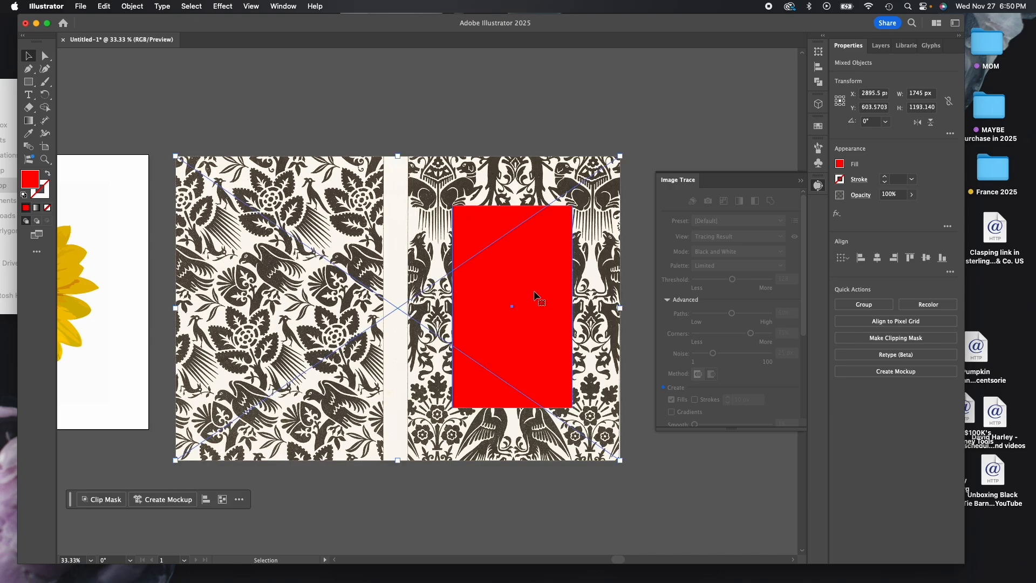
pyautogui.click(887, 338)
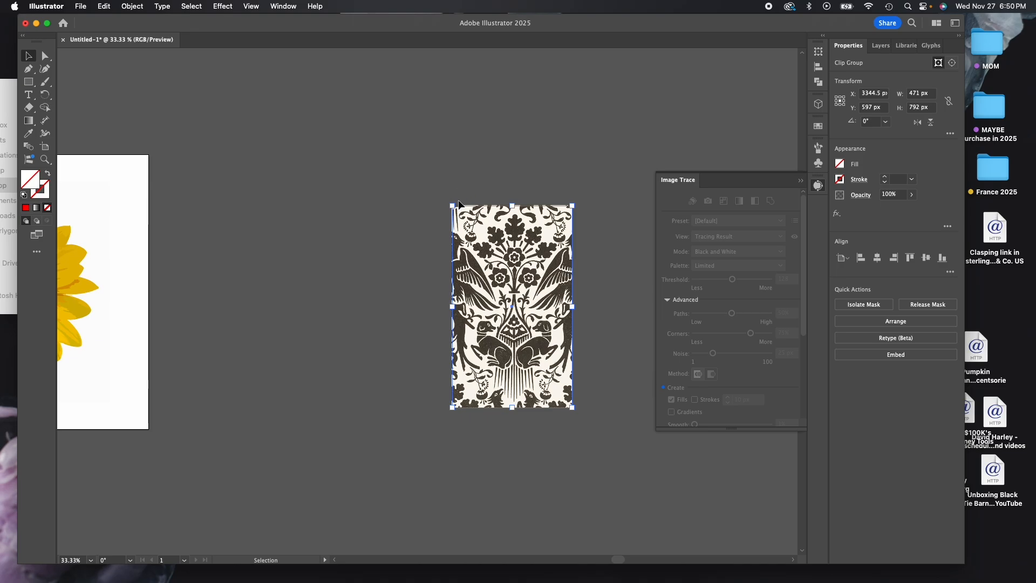
pyautogui.click(448, 279)
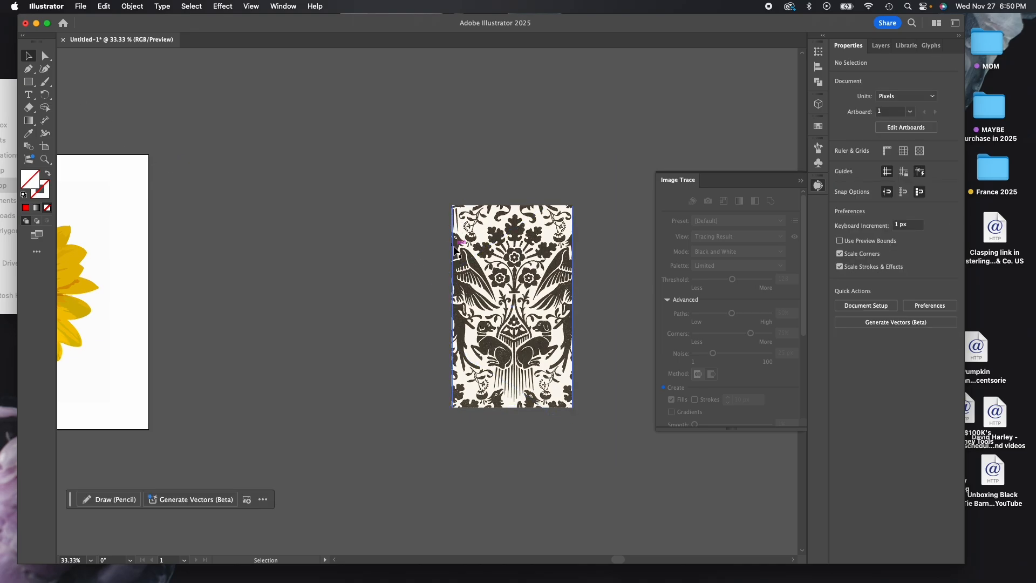
# Move the masked pattern closer to the sunflower's artboard and examine its cropped motif up close
pyautogui.click(553, 237)
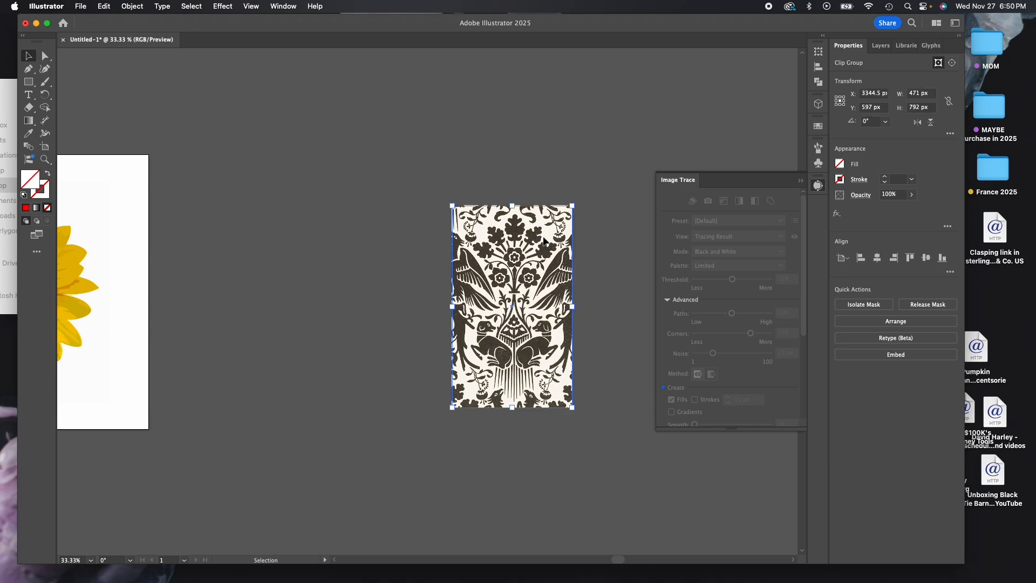
pyautogui.moveTo(545, 242); pyautogui.dragTo(324, 227)
pyautogui.moveTo(614, 562); pyautogui.dragTo(596, 561)
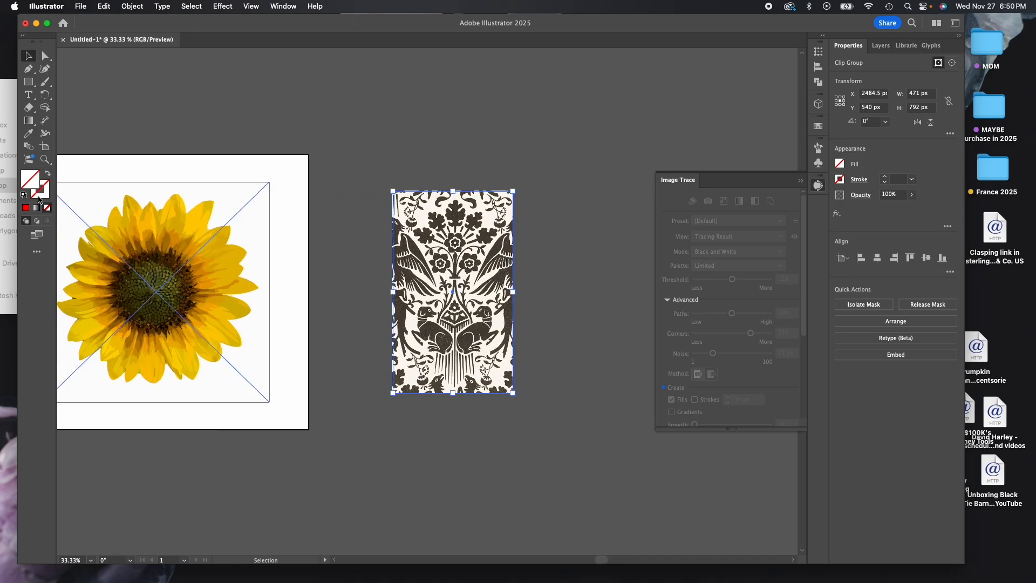
pyautogui.click(45, 159)
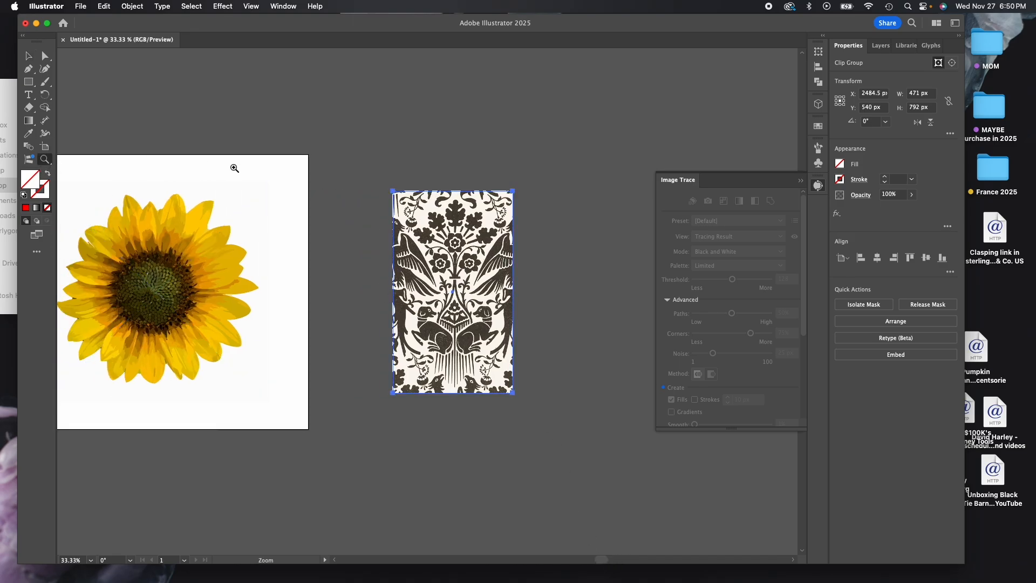
pyautogui.click(453, 303)
pyautogui.click(454, 304)
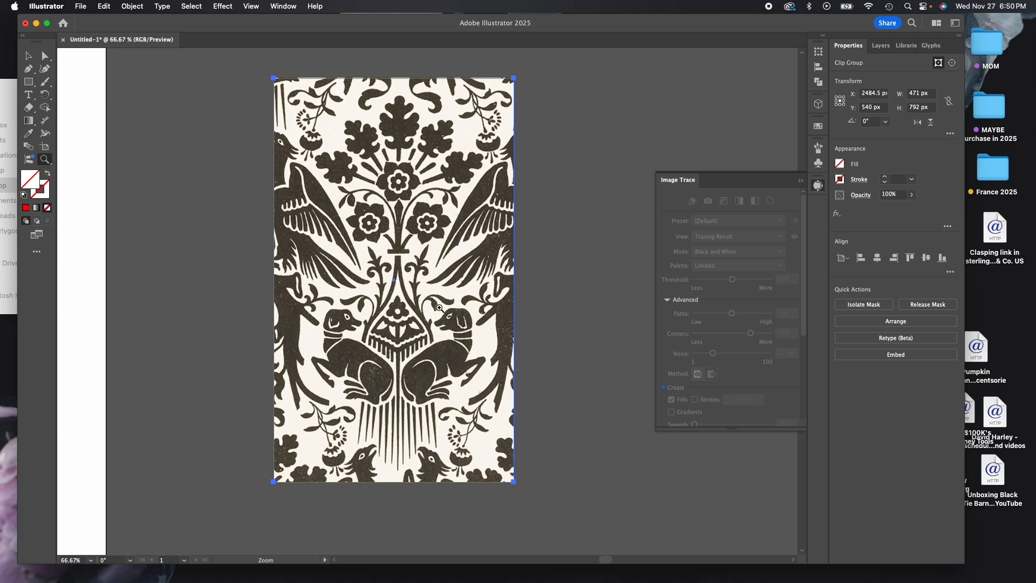
# Release the bird pattern's clipping mask and move the uncropped image clear of the sunflower
pyautogui.click(29, 56)
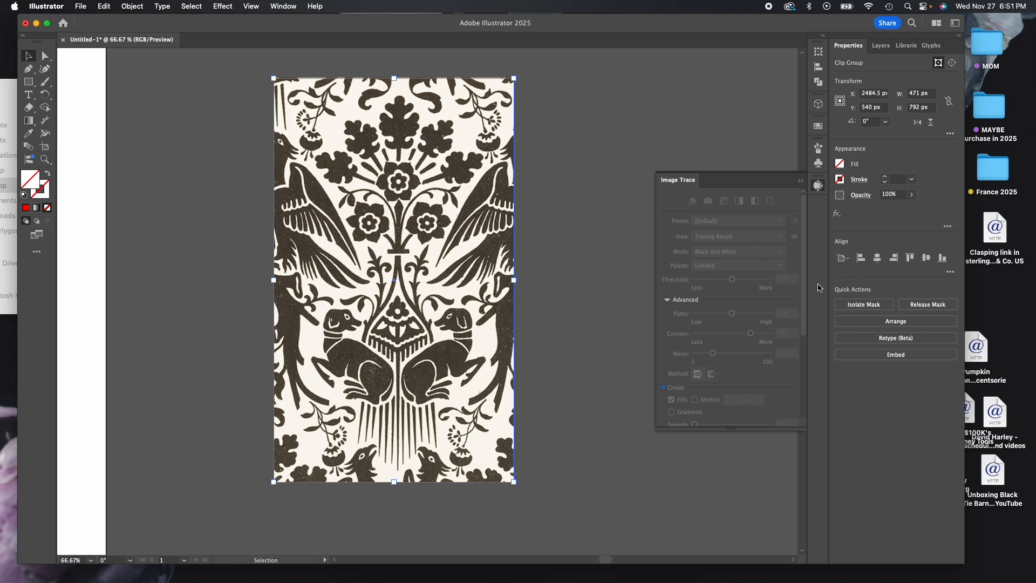
pyautogui.click(925, 305)
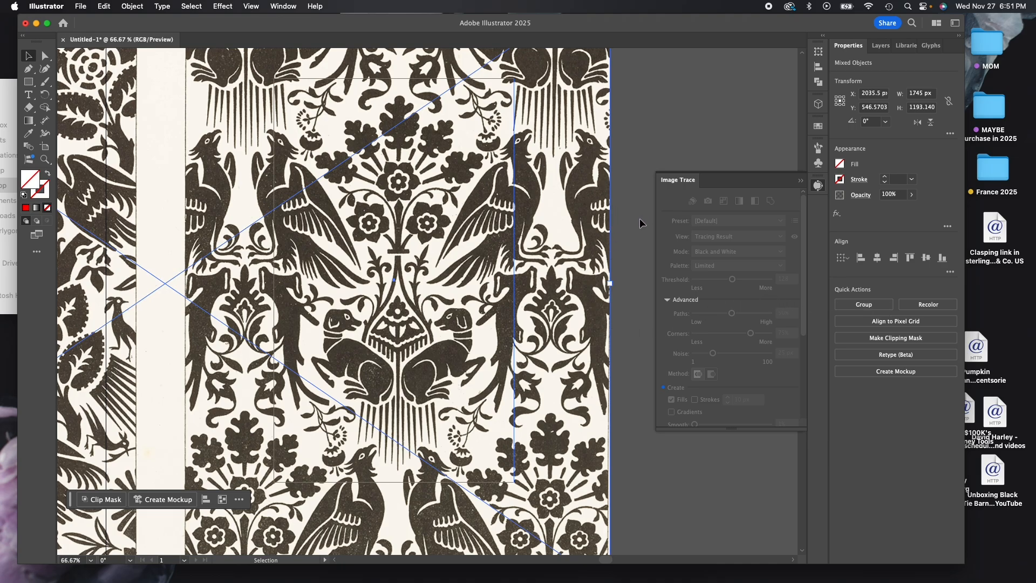
pyautogui.press('super+minus')
pyautogui.press('super+minus')
pyautogui.press('super+minus')
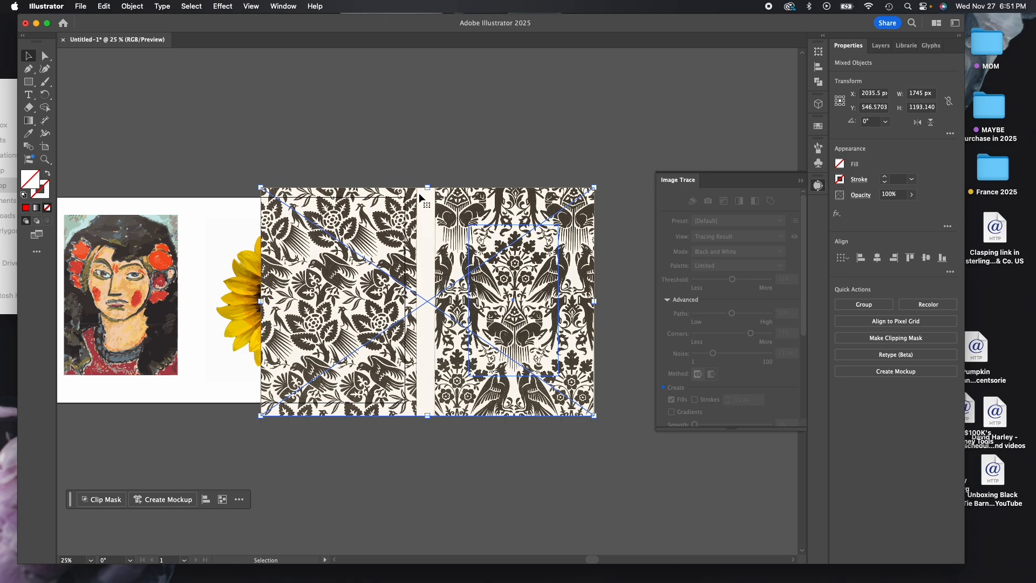
pyautogui.moveTo(420, 197); pyautogui.dragTo(579, 200)
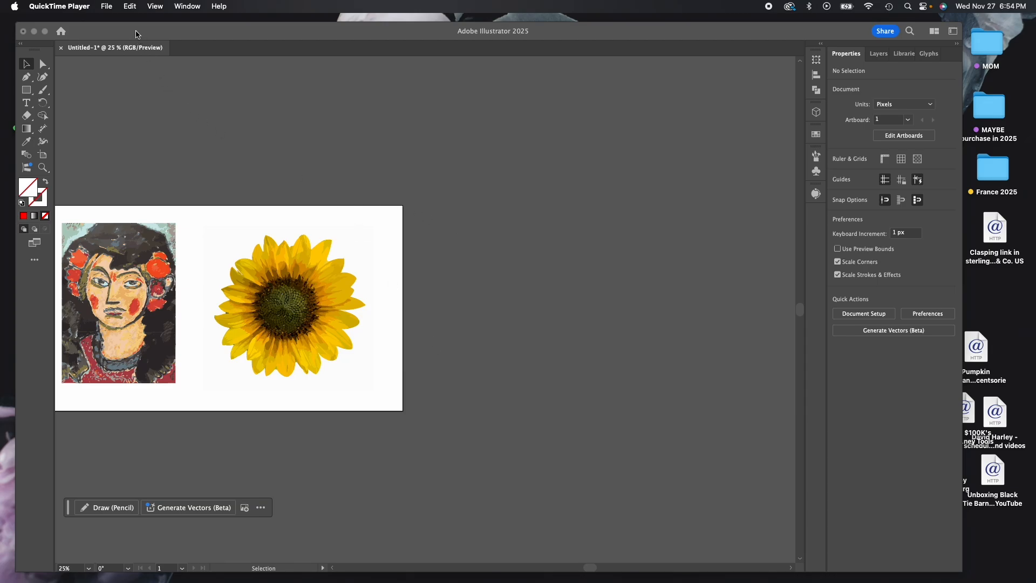
# Place pattern.psd from the Desktop's Tracing folder beside the sunflower artboard and enlarge it to about 1008 × 1451 px
pyautogui.click(106, 6)
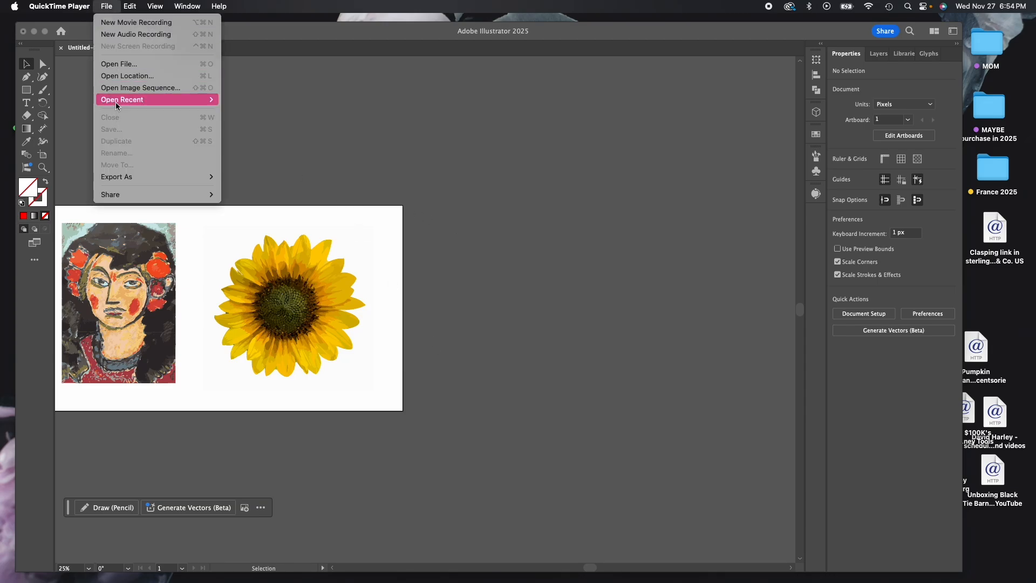
pyautogui.click(117, 27)
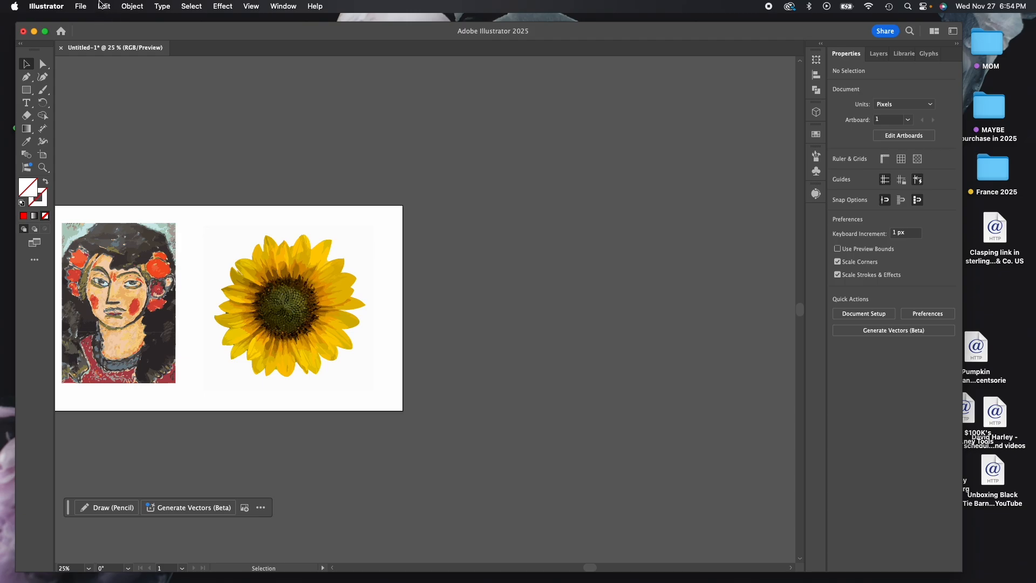
pyautogui.click(83, 5)
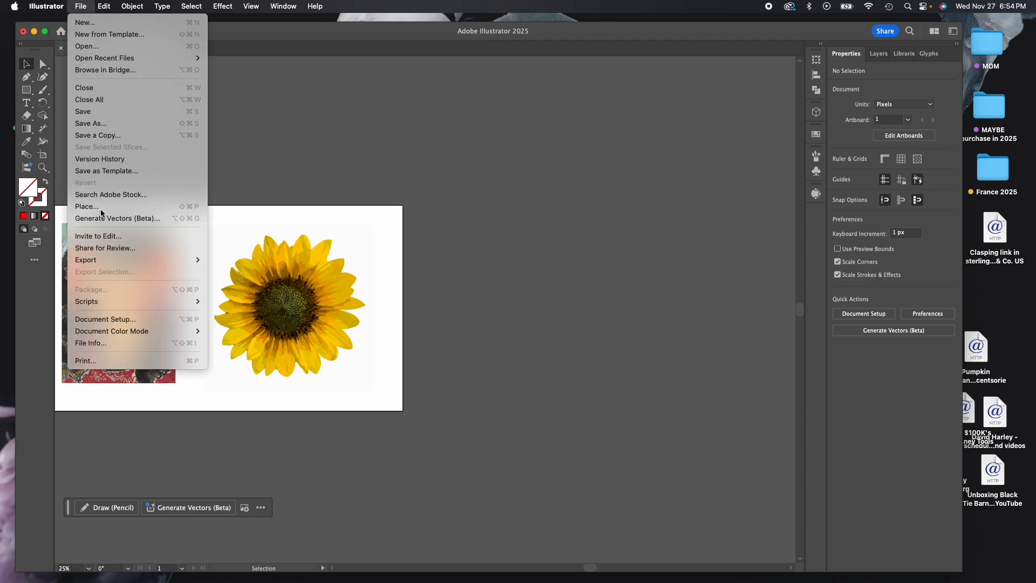
pyautogui.click(345, 232)
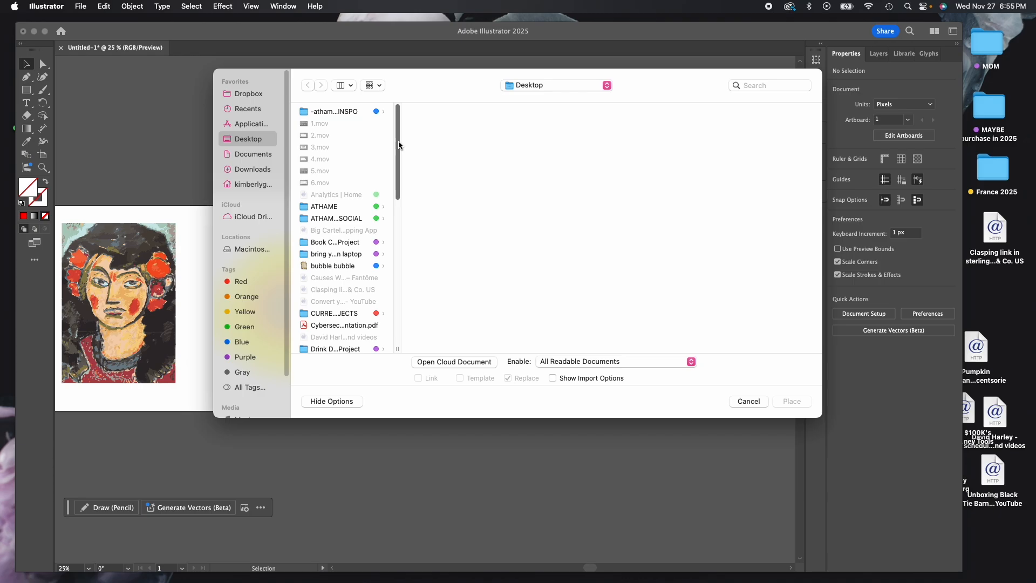
pyautogui.moveTo(399, 144)
pyautogui.mouseDown()
pyautogui.moveTo(398, 261)
pyautogui.moveTo(383, 282)
pyautogui.mouseUp()
pyautogui.click(384, 273)
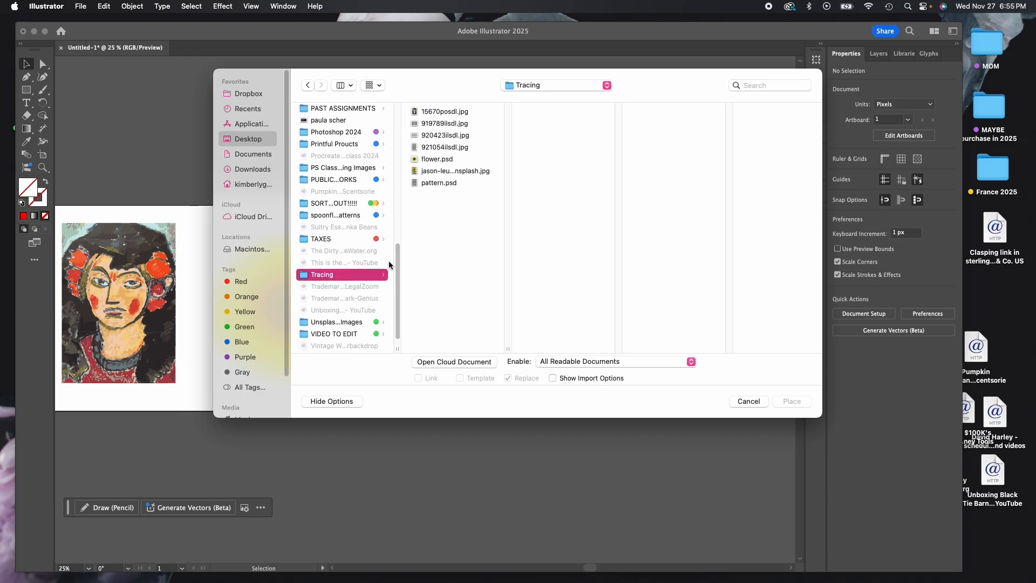
pyautogui.click(485, 182)
pyautogui.click(788, 401)
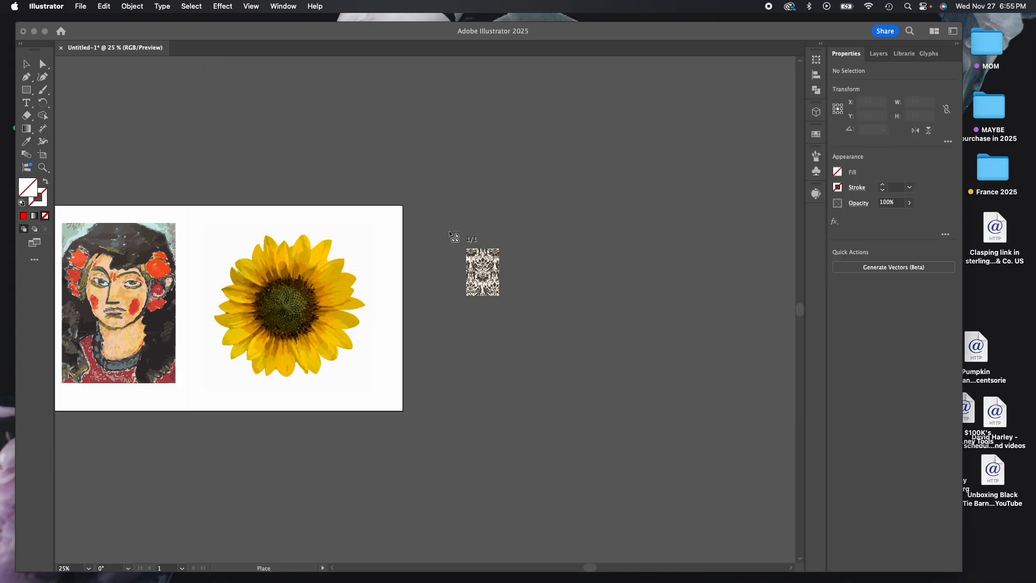
pyautogui.moveTo(423, 211); pyautogui.dragTo(622, 432)
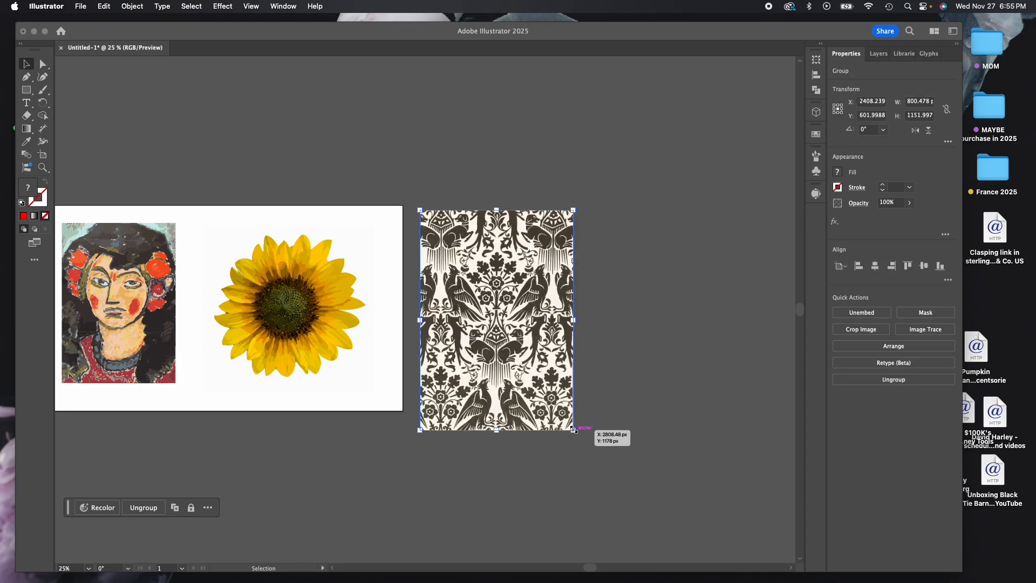
pyautogui.moveTo(573, 430); pyautogui.dragTo(653, 484)
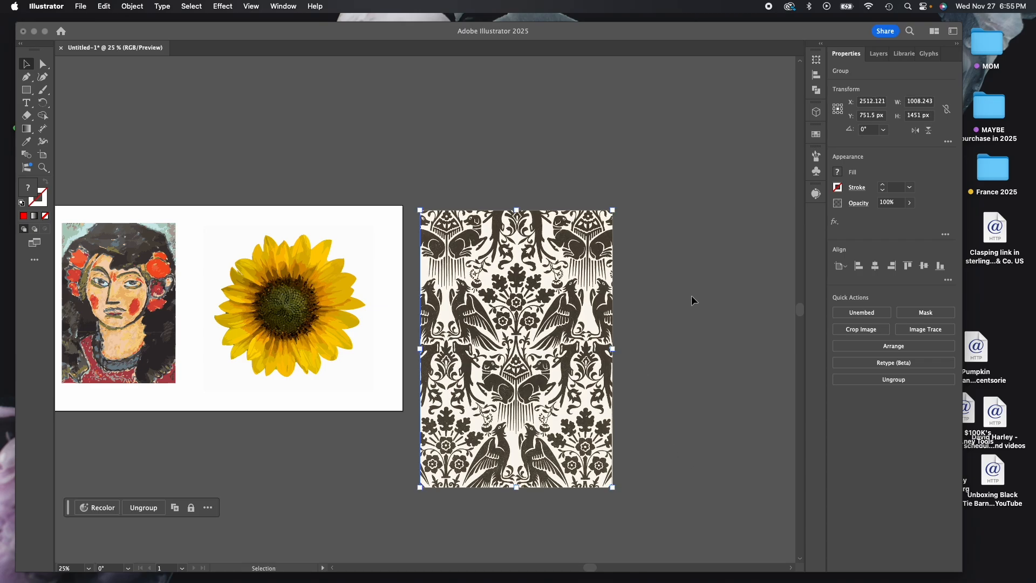
# Trace the placed pattern with the Black and White Logo preset and open its detailed trace settings
pyautogui.click(920, 330)
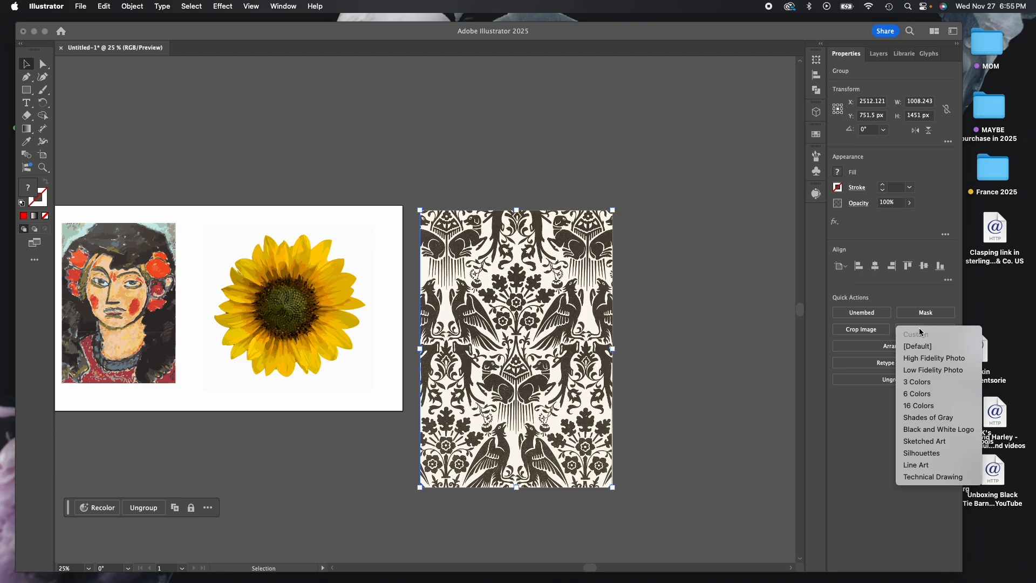
pyautogui.click(930, 435)
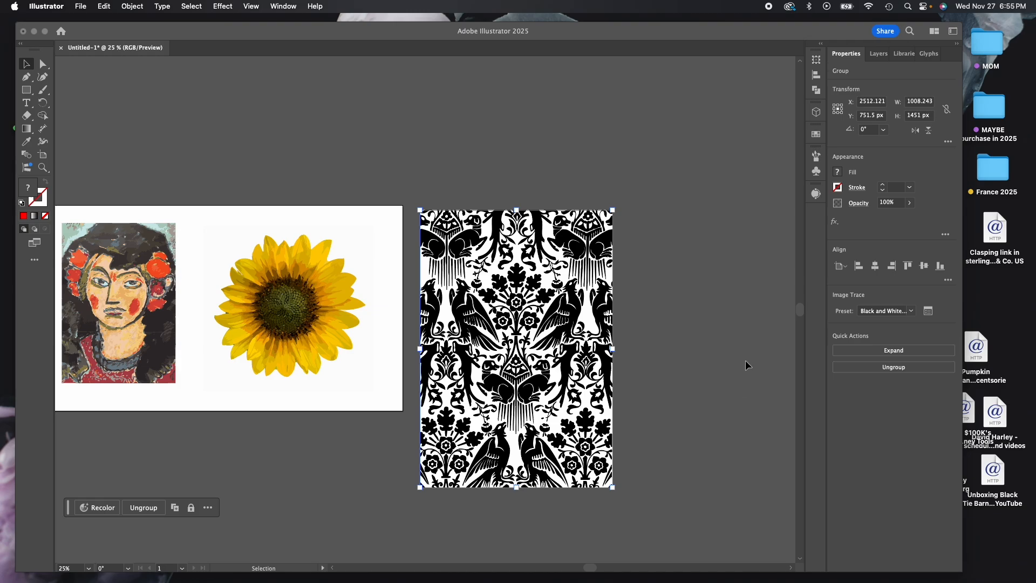
pyautogui.click(816, 194)
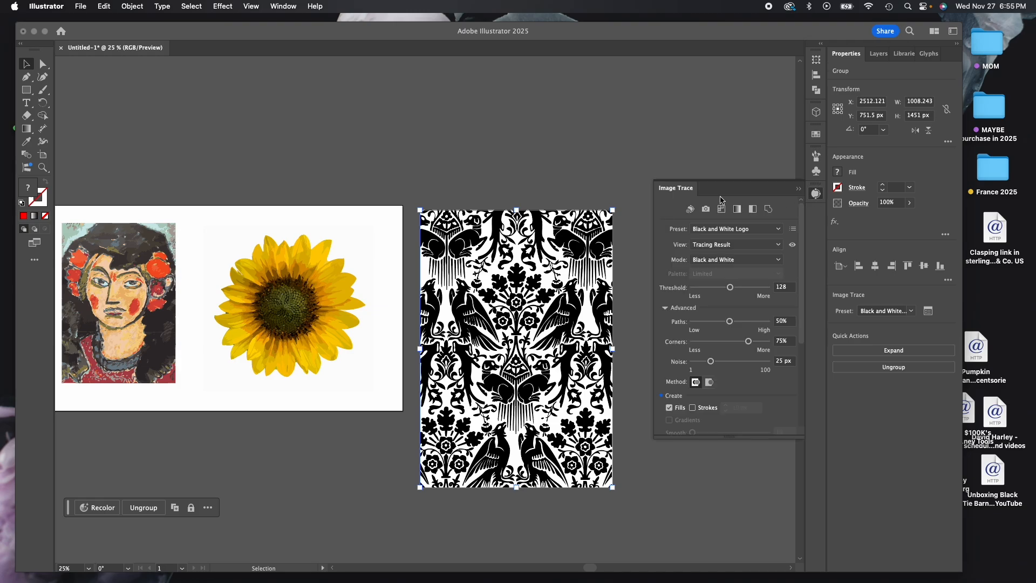
# Inspect the pattern trace as Outlines with Source Image, then restore the Tracing Result view and close the trace settings
pyautogui.press('super+equal')
pyautogui.press('super+equal')
pyautogui.press('super+equal')
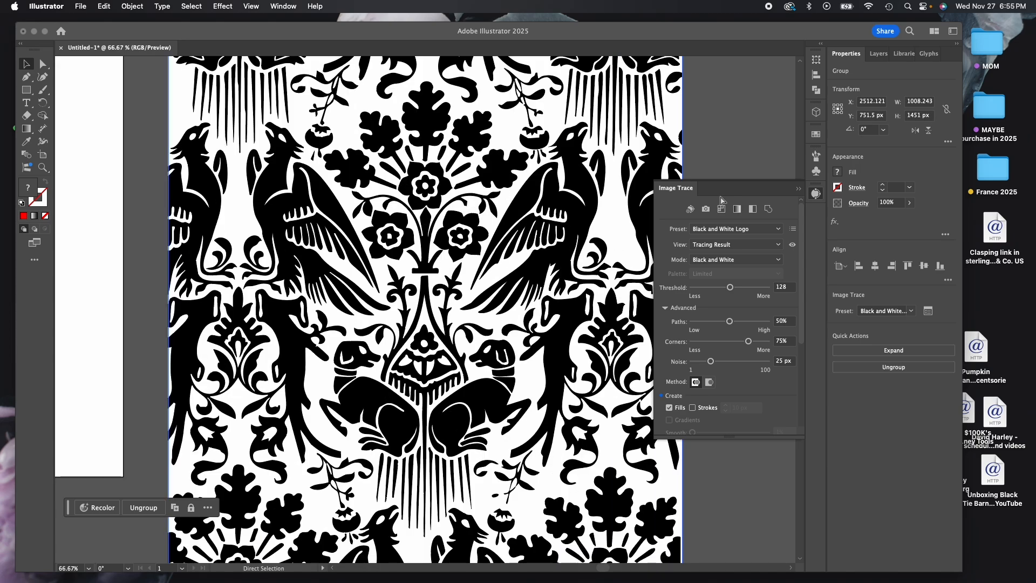
pyautogui.click(728, 247)
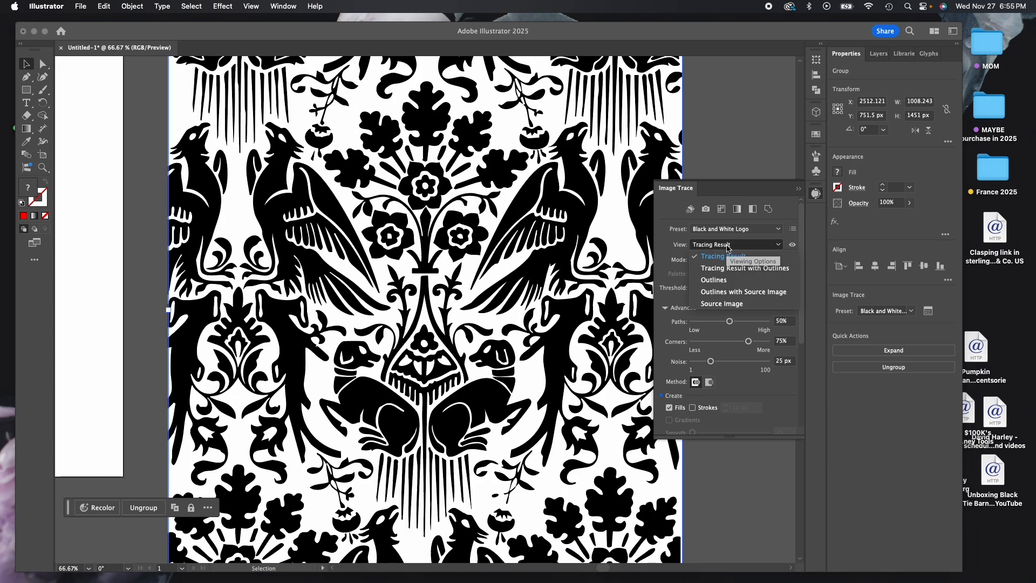
pyautogui.click(729, 292)
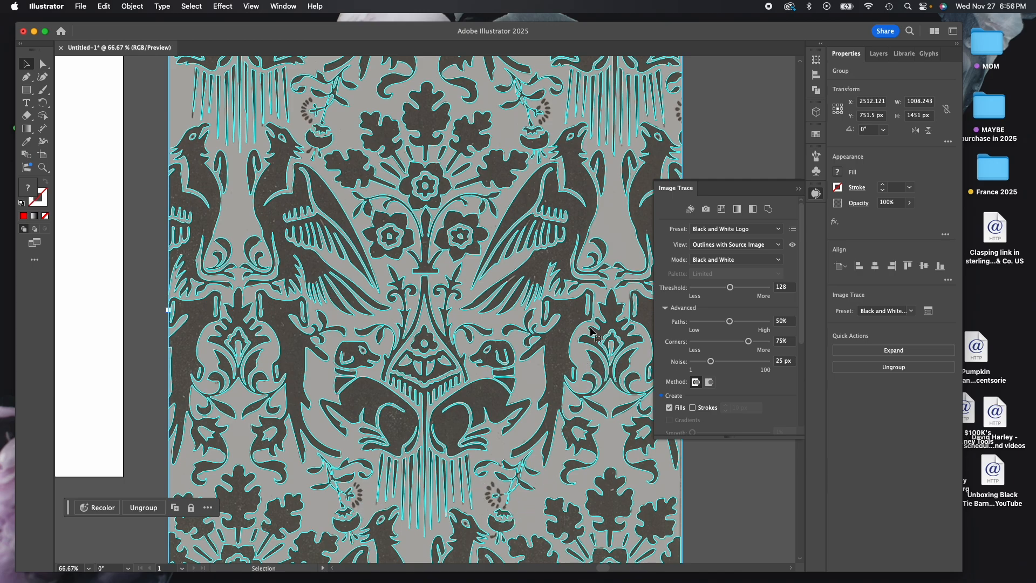
pyautogui.click(740, 247)
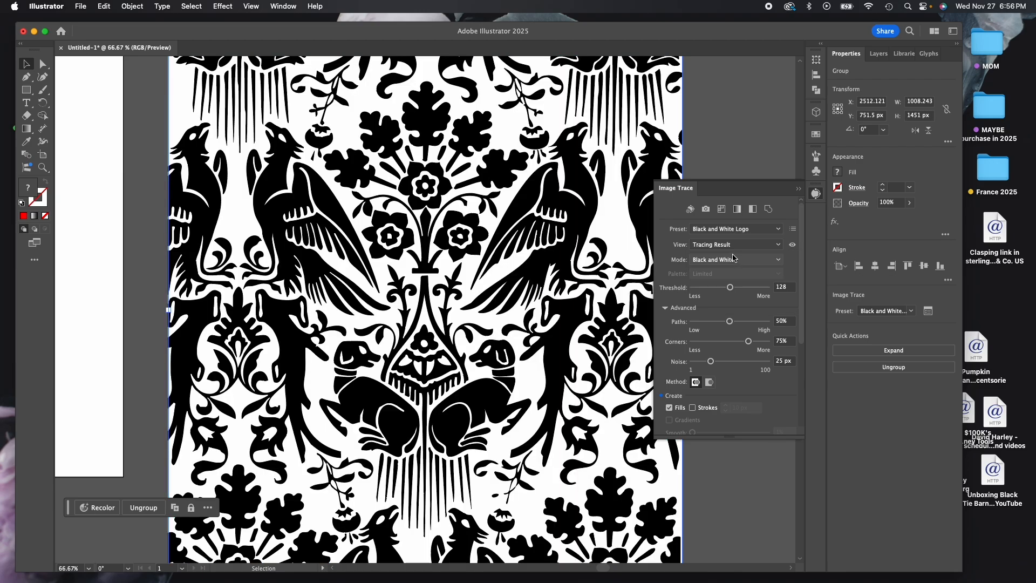
pyautogui.click(730, 256)
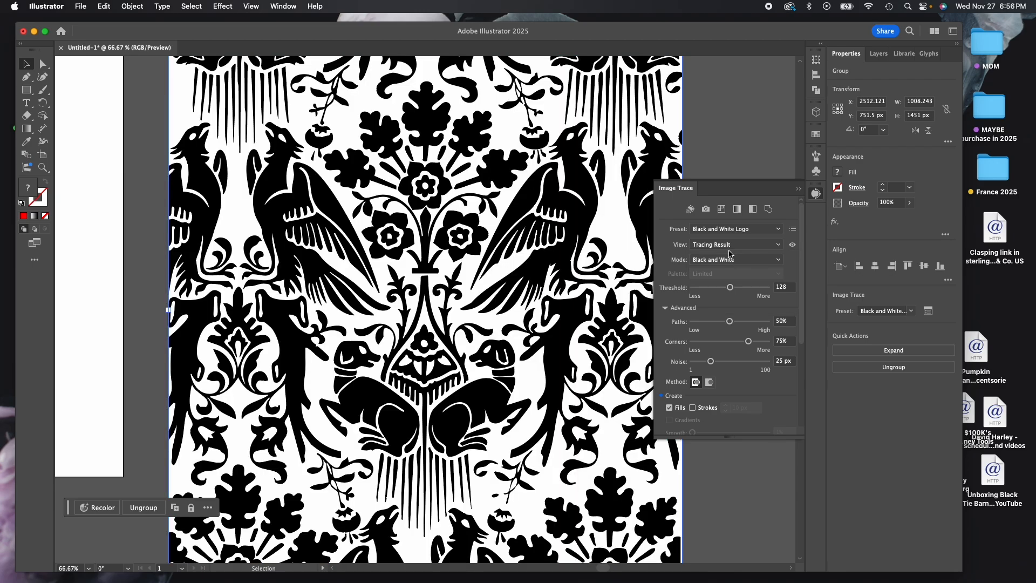
pyautogui.click(798, 191)
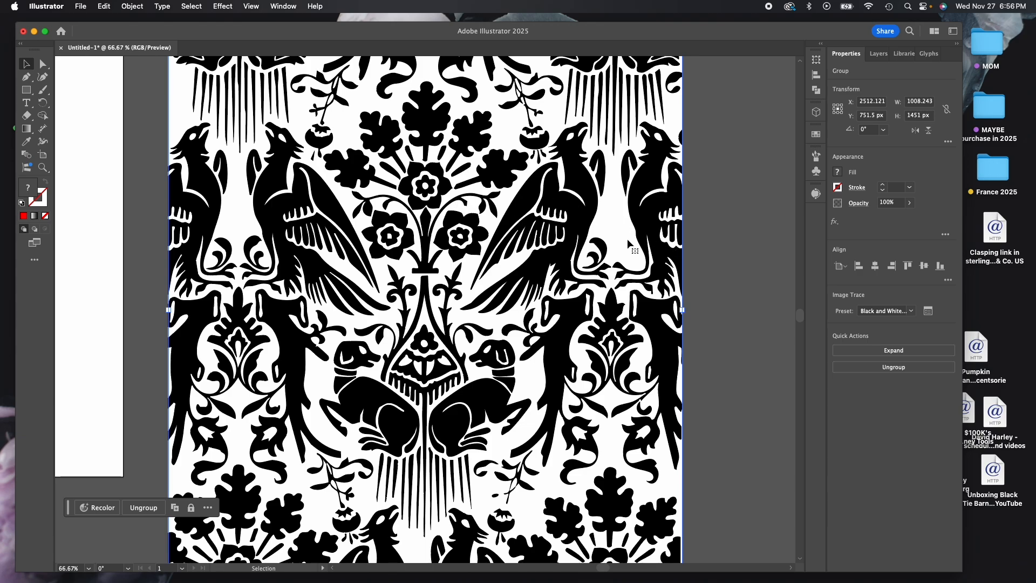
# Shift the traced portrait and sunflower slightly right on the artboard and align the pattern's top with the artboard's top edge
pyautogui.press('super+minus')
pyautogui.press('super+minus')
pyautogui.press('super+minus')
pyautogui.press('super+minus')
pyautogui.press('v')
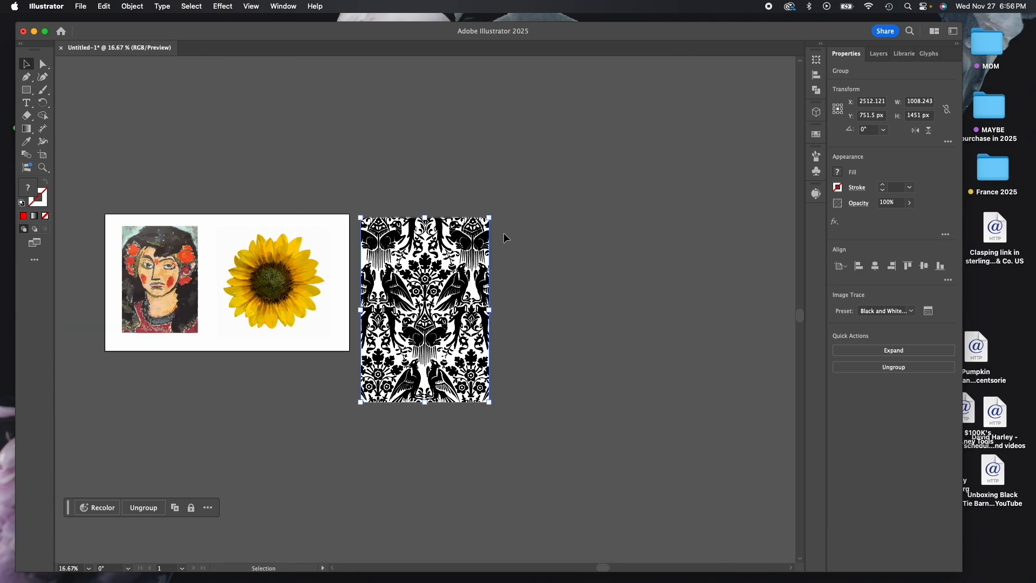
pyautogui.click(335, 203)
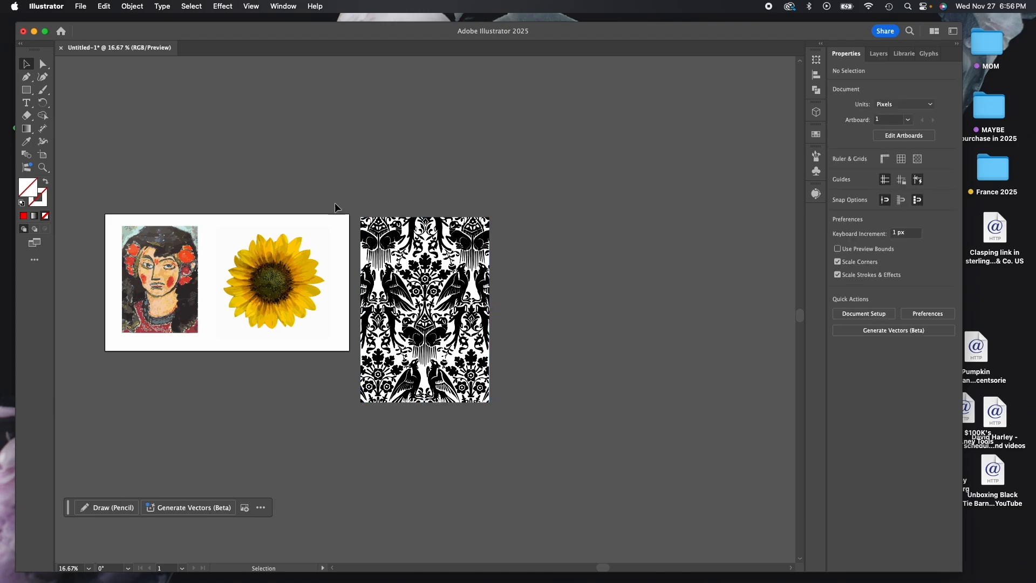
pyautogui.moveTo(287, 248); pyautogui.dragTo(291, 250)
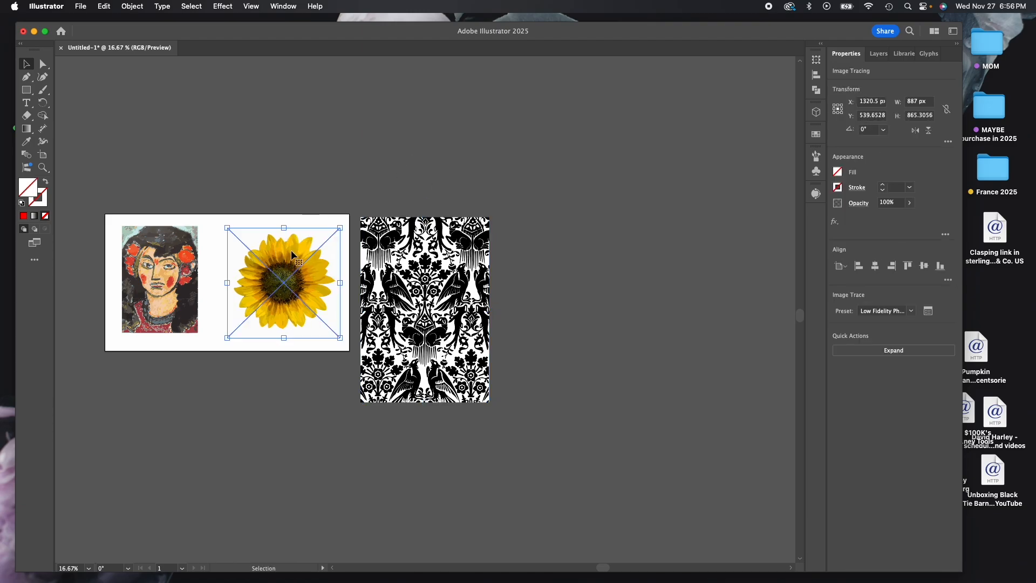
pyautogui.moveTo(160, 253)
pyautogui.mouseDown()
pyautogui.moveTo(149, 254)
pyautogui.moveTo(162, 254)
pyautogui.mouseUp()
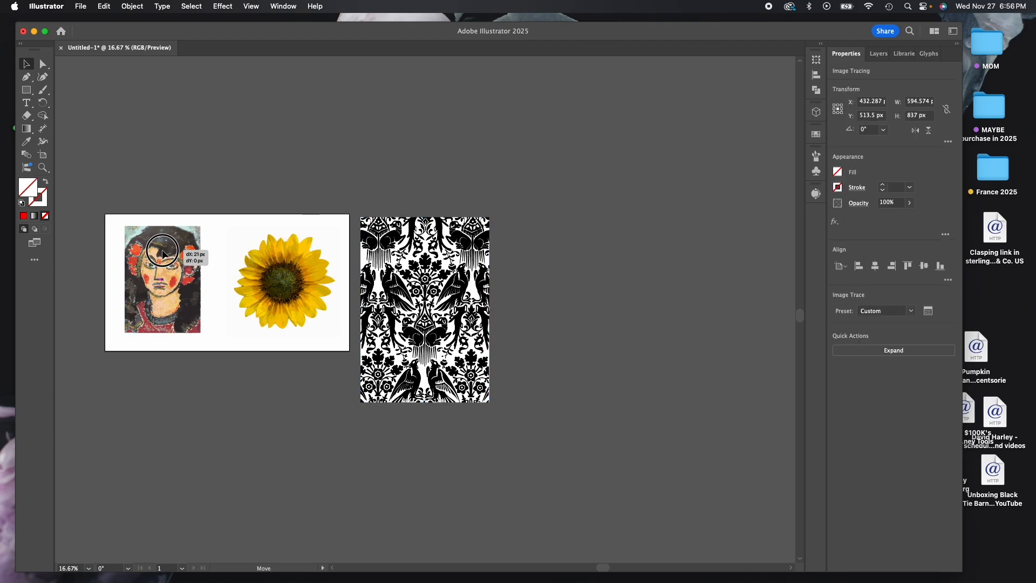
pyautogui.click(256, 259)
pyautogui.moveTo(277, 262); pyautogui.dragTo(266, 261)
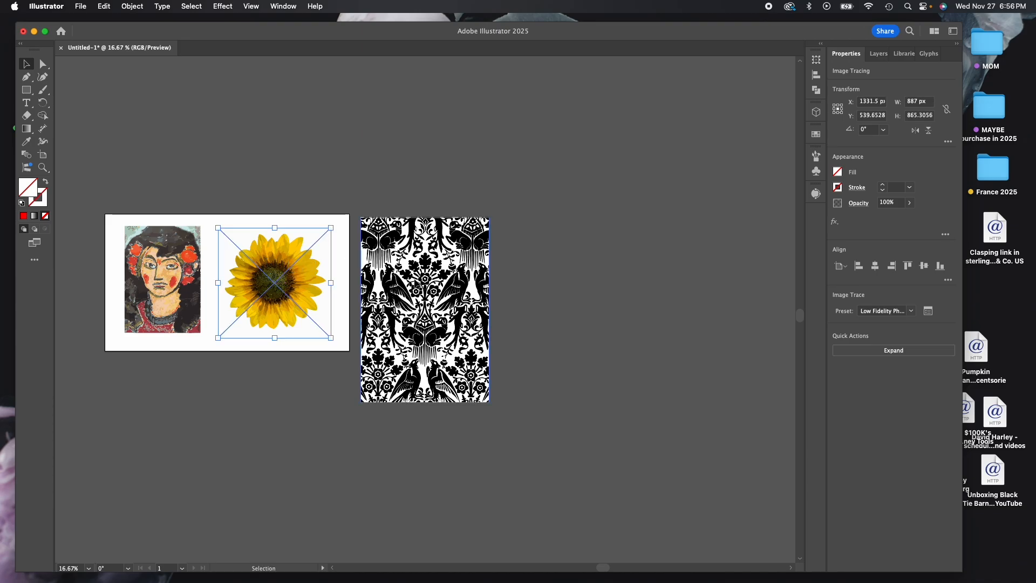
pyautogui.moveTo(412, 282); pyautogui.dragTo(415, 276)
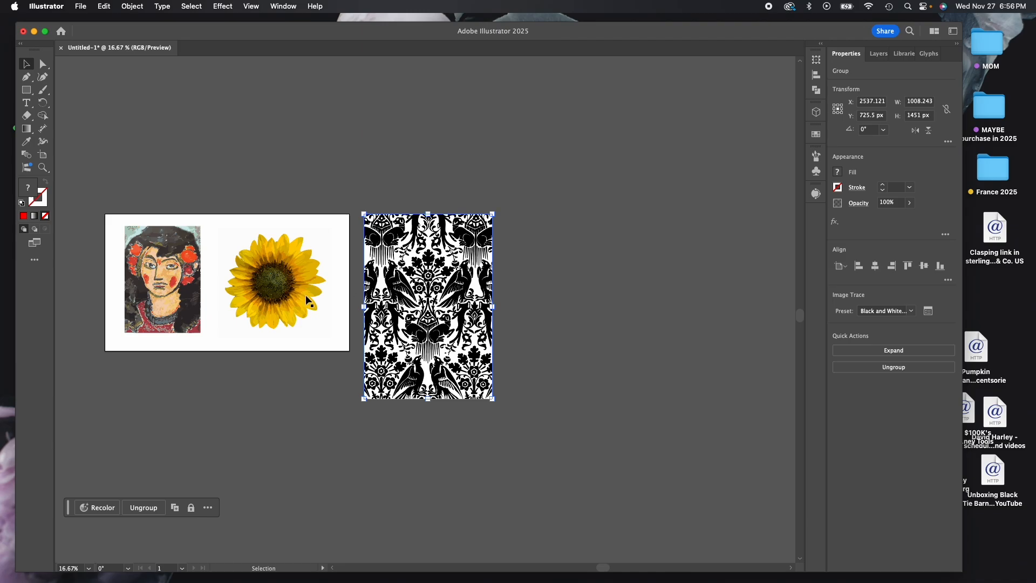
# Delete the leftover linked pattern image lying outside the artboard, above and to the left of the portrait
pyautogui.click(141, 230)
pyautogui.press('z')
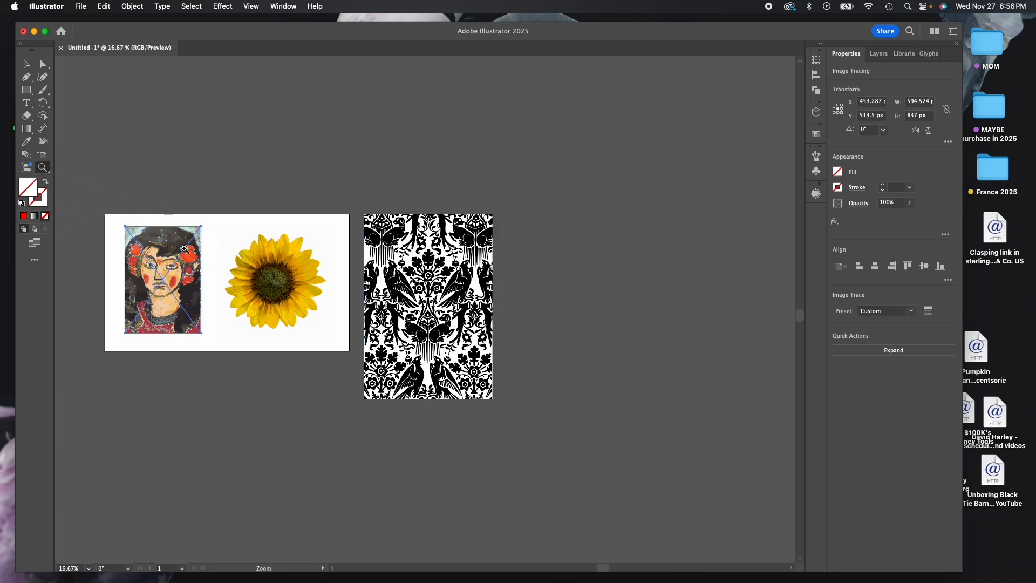
pyautogui.click(182, 247)
pyautogui.click(183, 248)
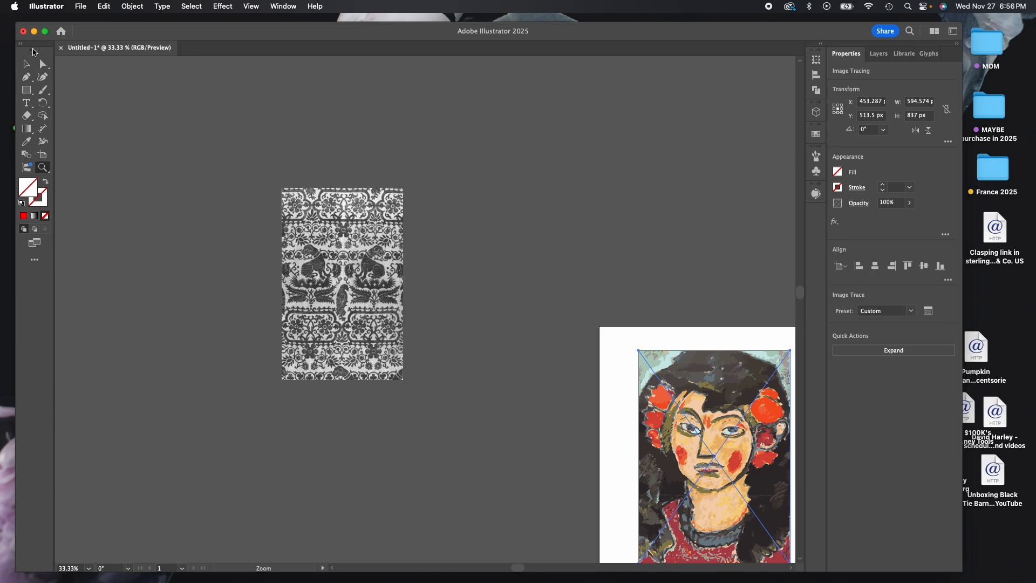
pyautogui.click(26, 64)
pyautogui.click(311, 246)
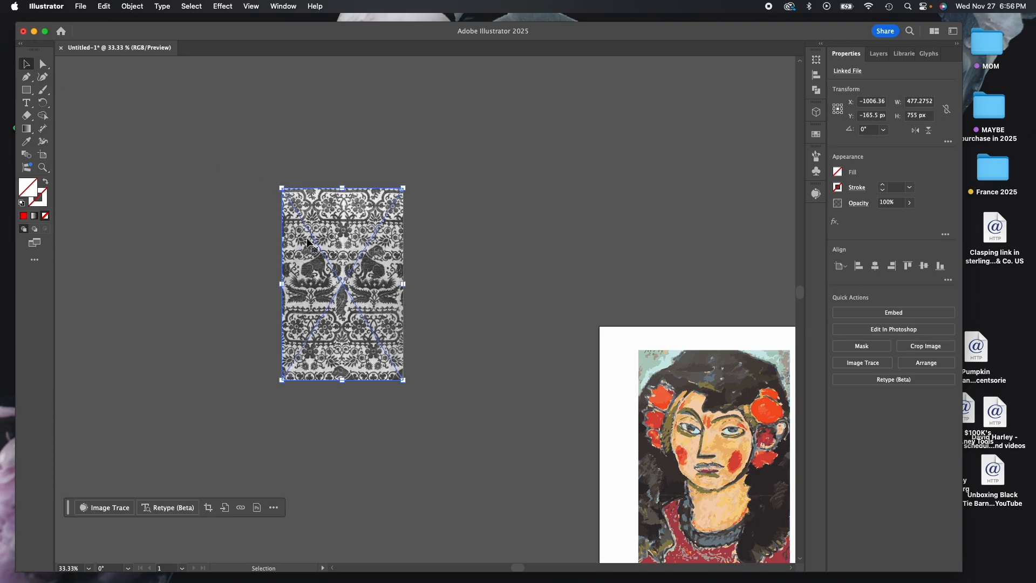
pyautogui.press('Delete')
pyautogui.press('\\')
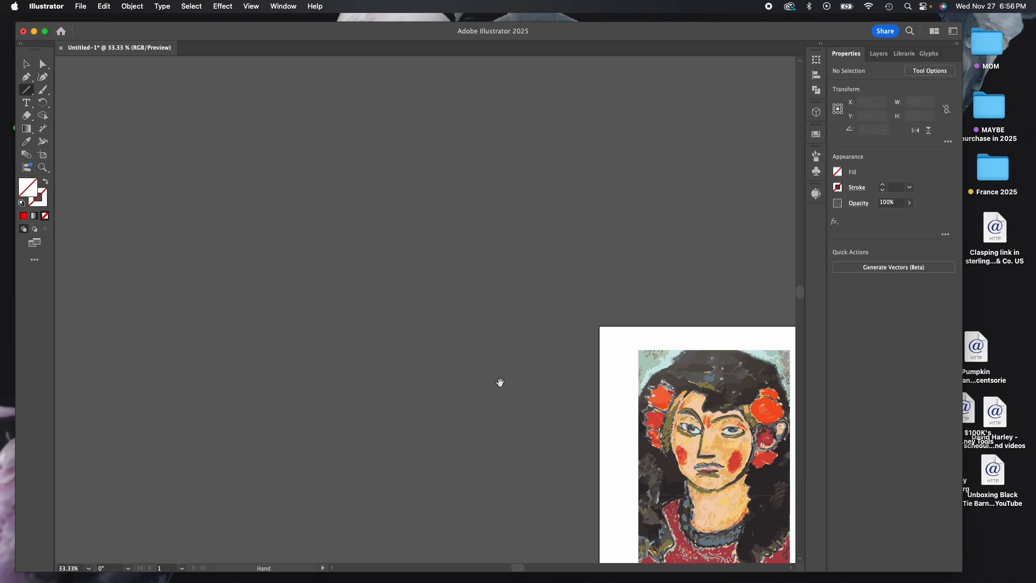
# Expand the traced portrait into editable vector paths and clear the selection
pyautogui.moveTo(500, 382); pyautogui.dragTo(218, 307)
pyautogui.click(43, 168)
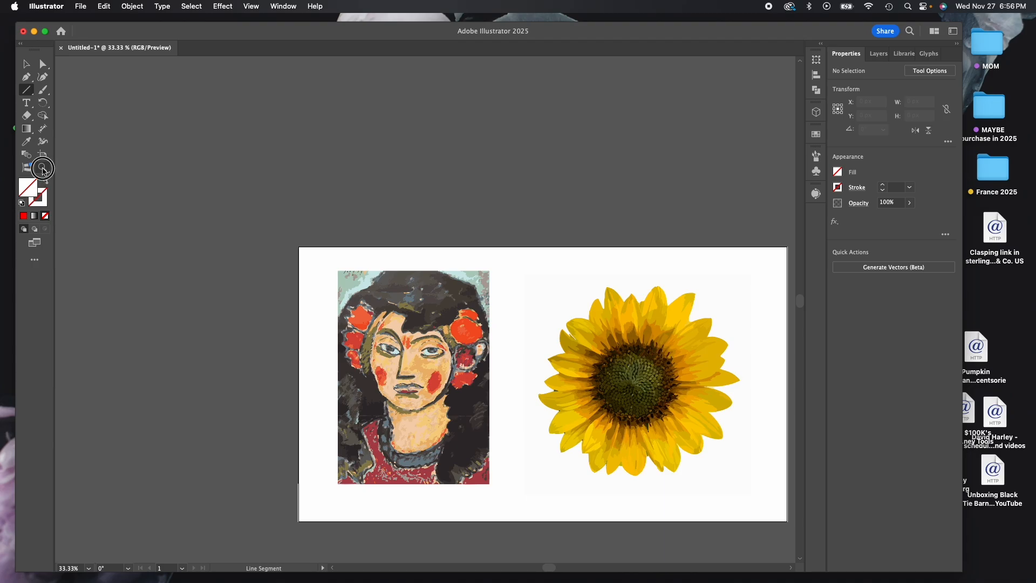
pyautogui.click(395, 361)
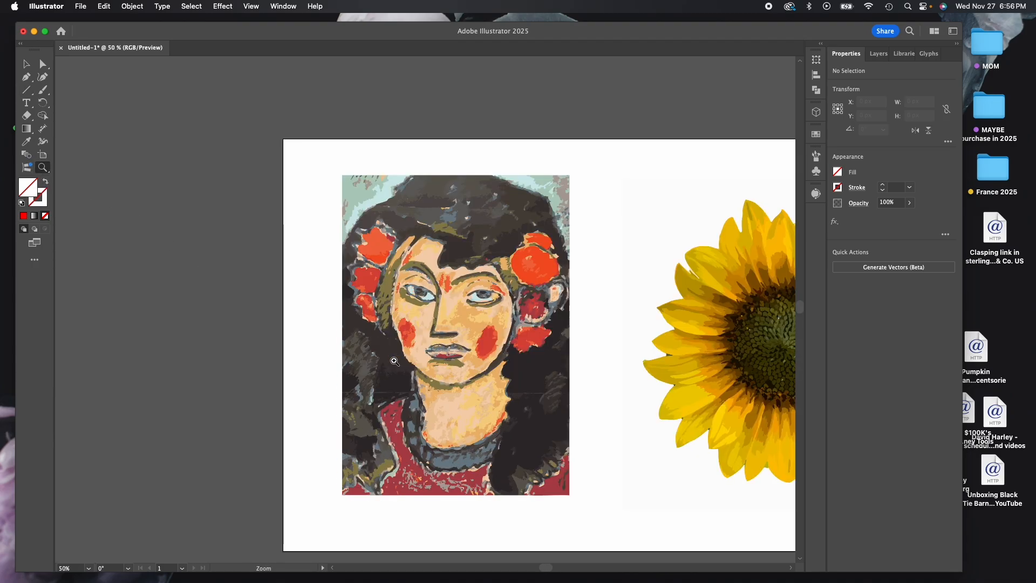
pyautogui.scroll(1, 394, 361)
pyautogui.press('v')
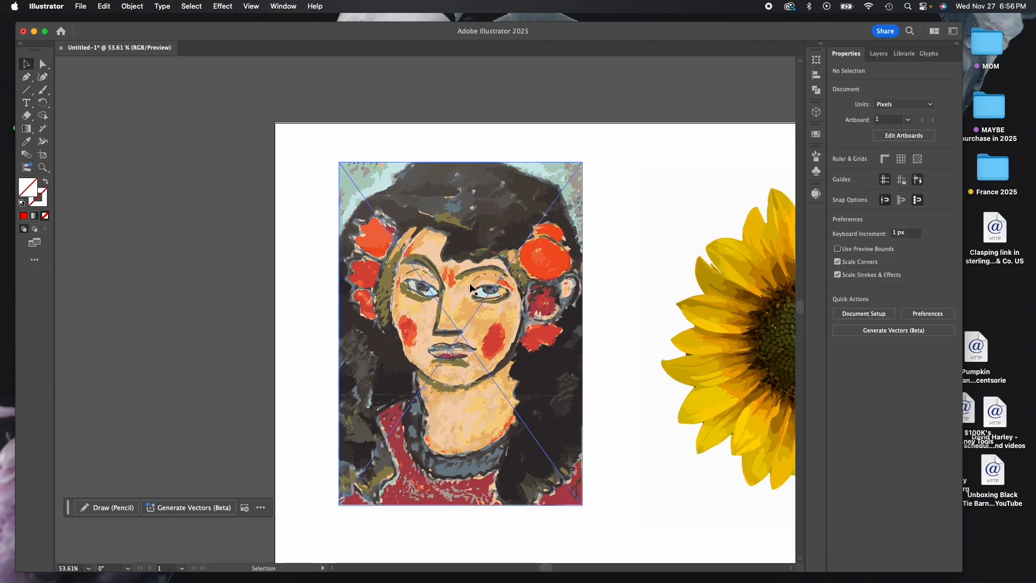
pyautogui.click(510, 300)
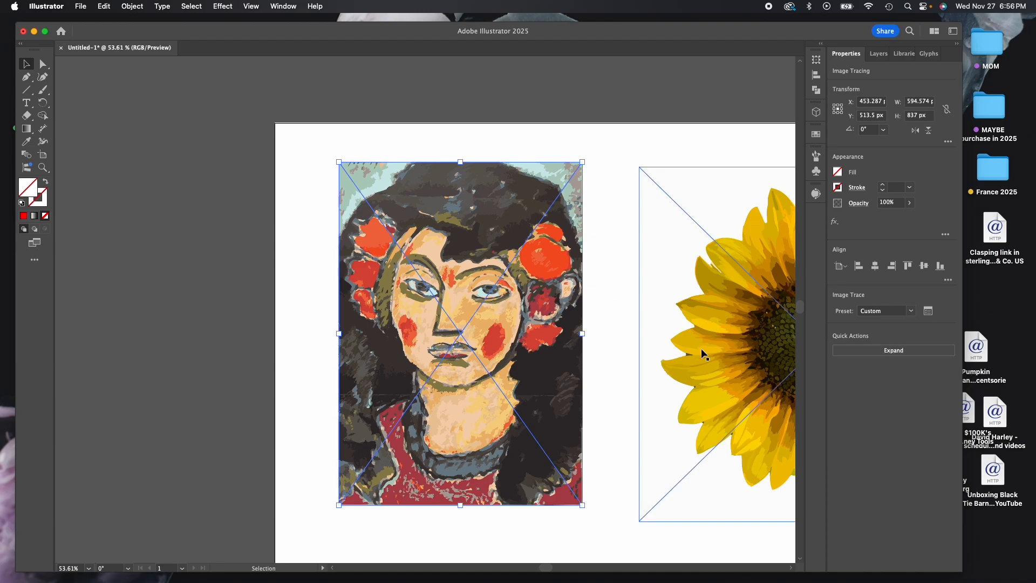
pyautogui.click(895, 352)
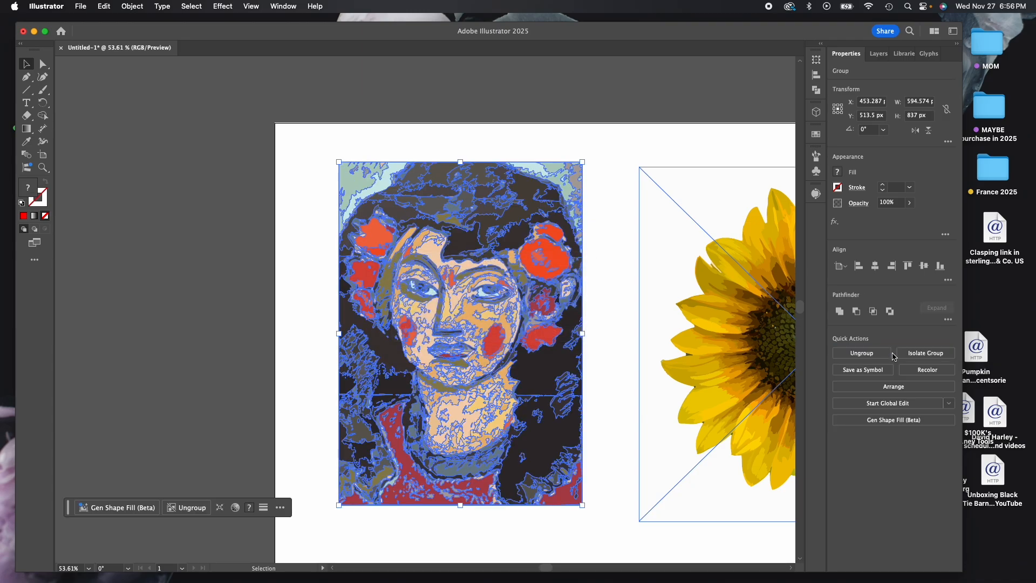
pyautogui.click(362, 147)
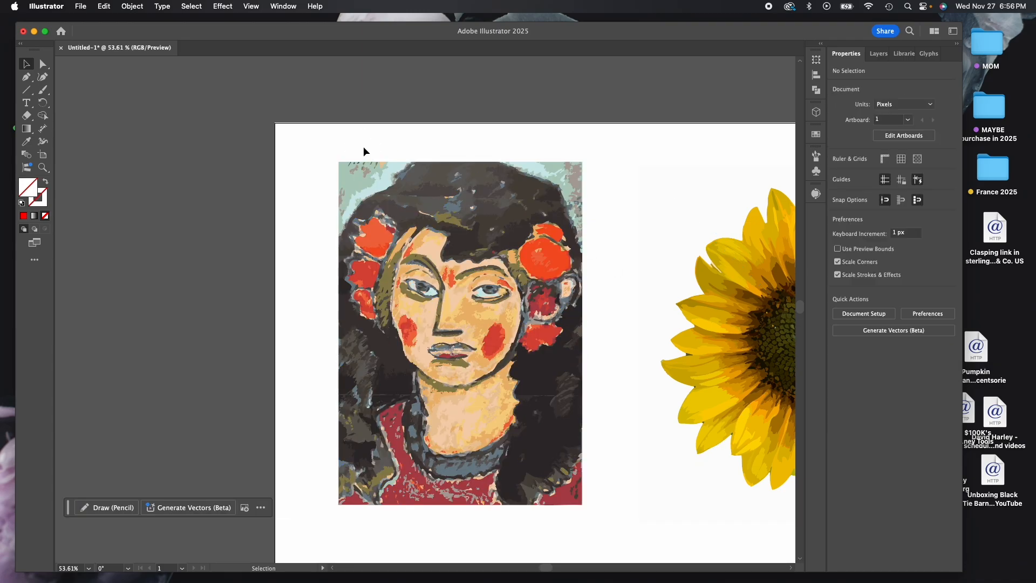
# Select only the large orange flower on the portrait's right with Direct Selection to examine its anchor points, and deselect it
pyautogui.click(43, 63)
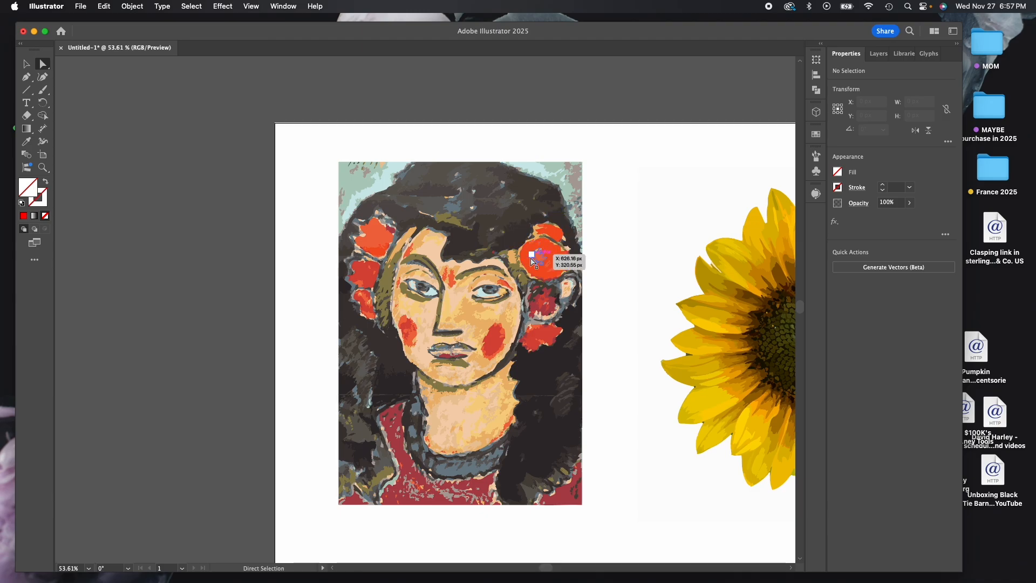
pyautogui.click(529, 258)
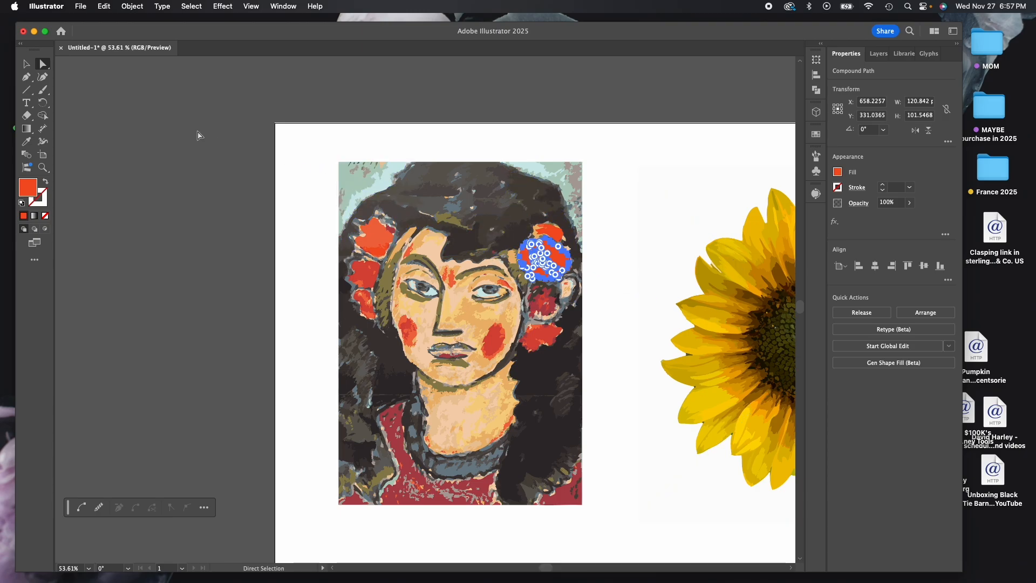
pyautogui.press('v')
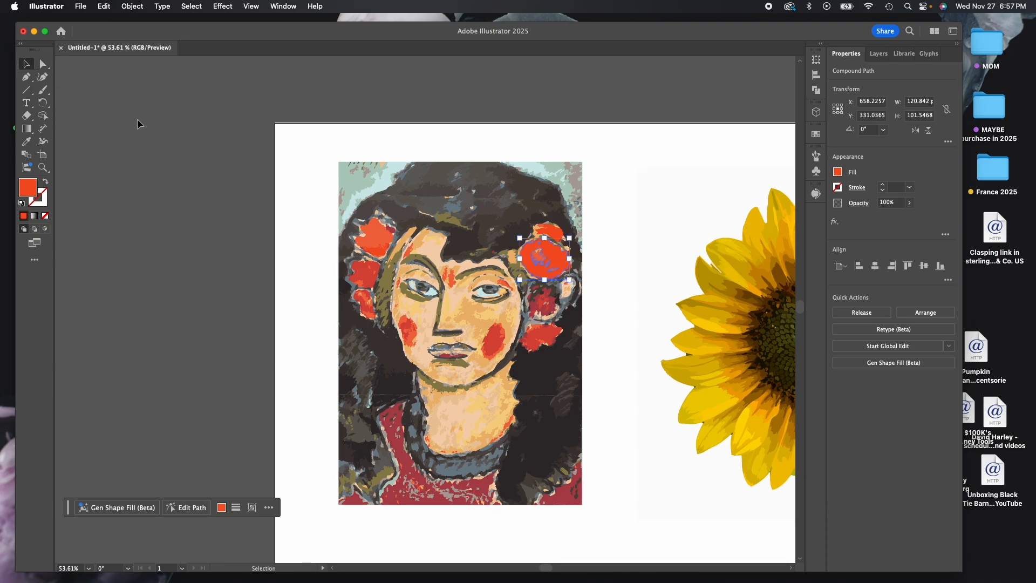
pyautogui.click(261, 140)
# Select all of the expanded portrait's paths, reduce their anchor points with Simplify and deselect the artwork
pyautogui.moveTo(312, 153); pyautogui.dragTo(603, 523)
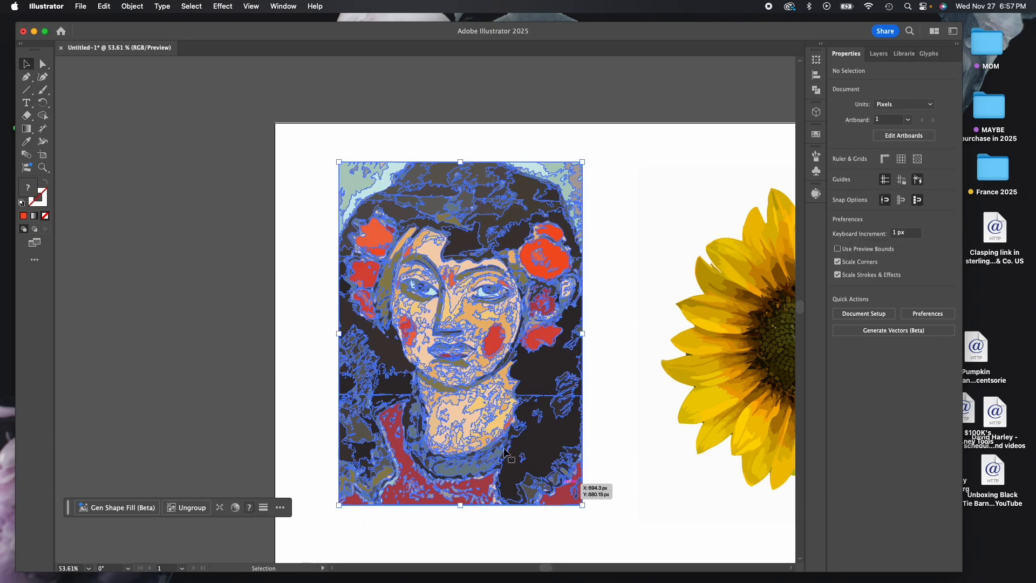
pyautogui.click(43, 65)
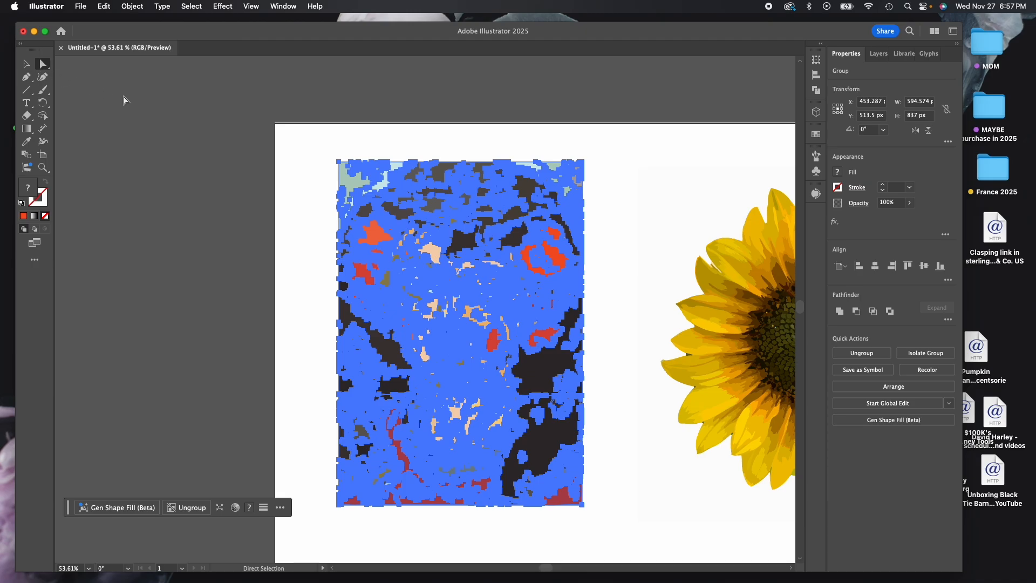
pyautogui.click(130, 6)
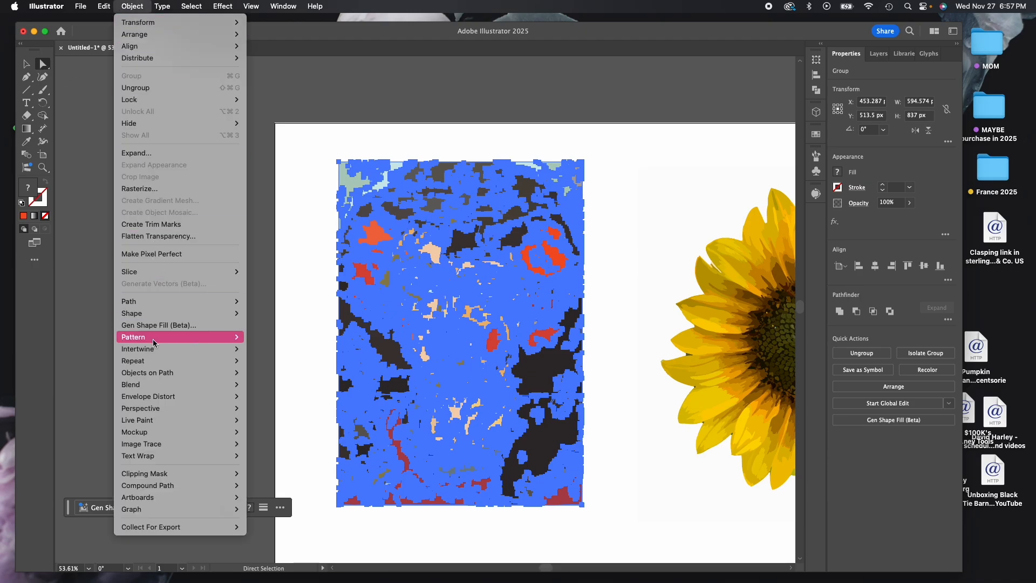
pyautogui.moveTo(167, 373)
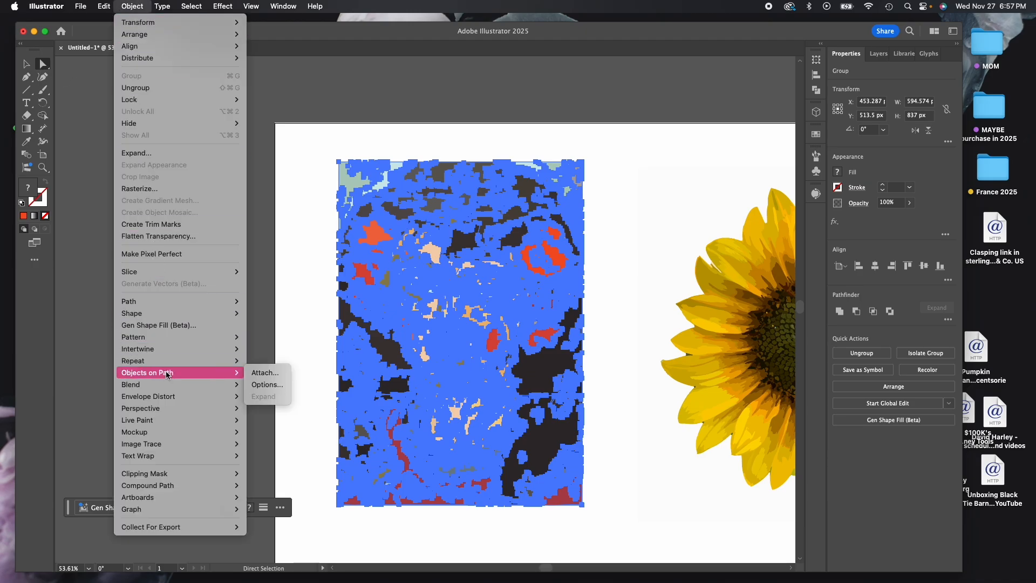
pyautogui.moveTo(181, 303)
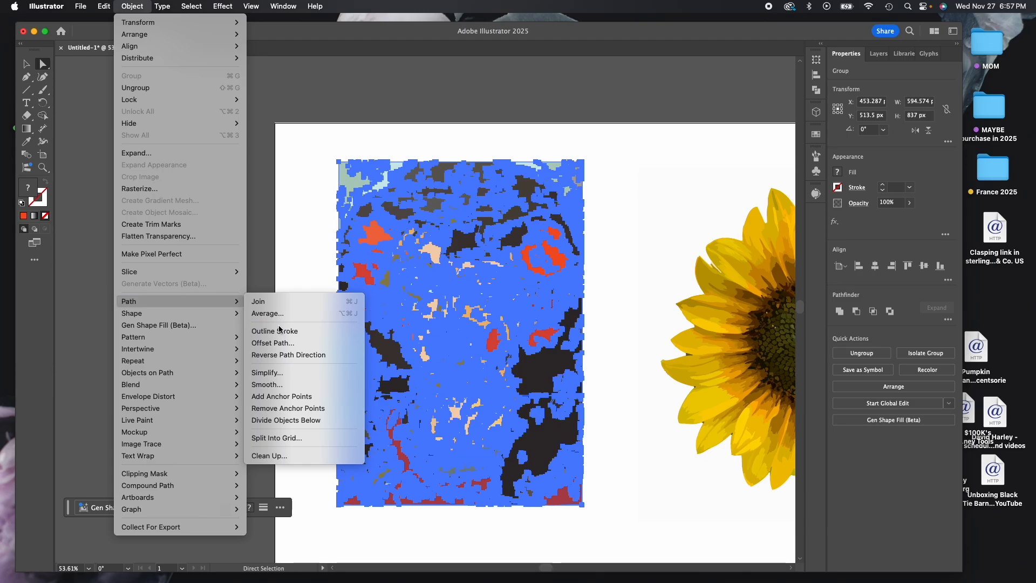
pyautogui.click(301, 381)
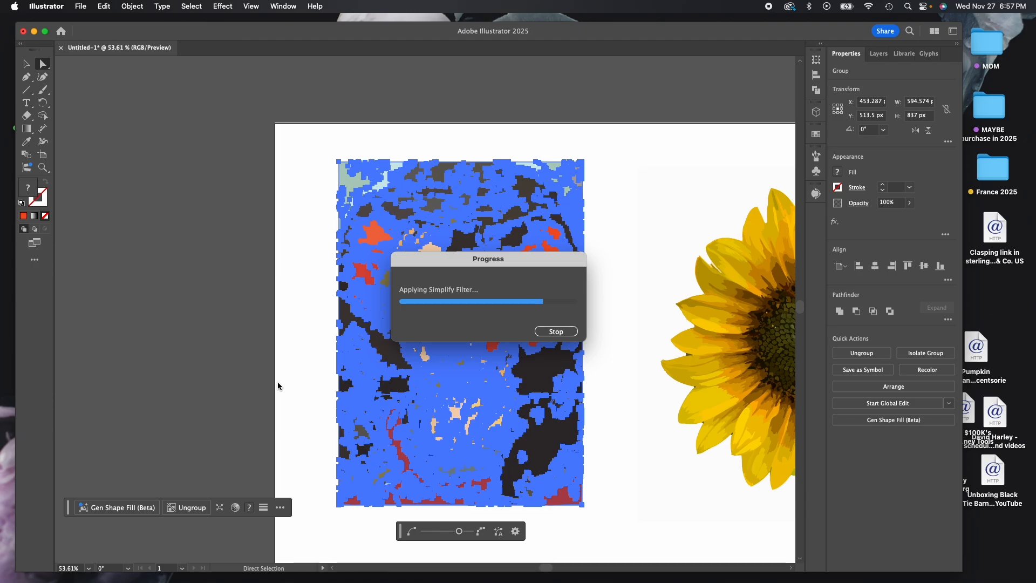
pyautogui.click(251, 363)
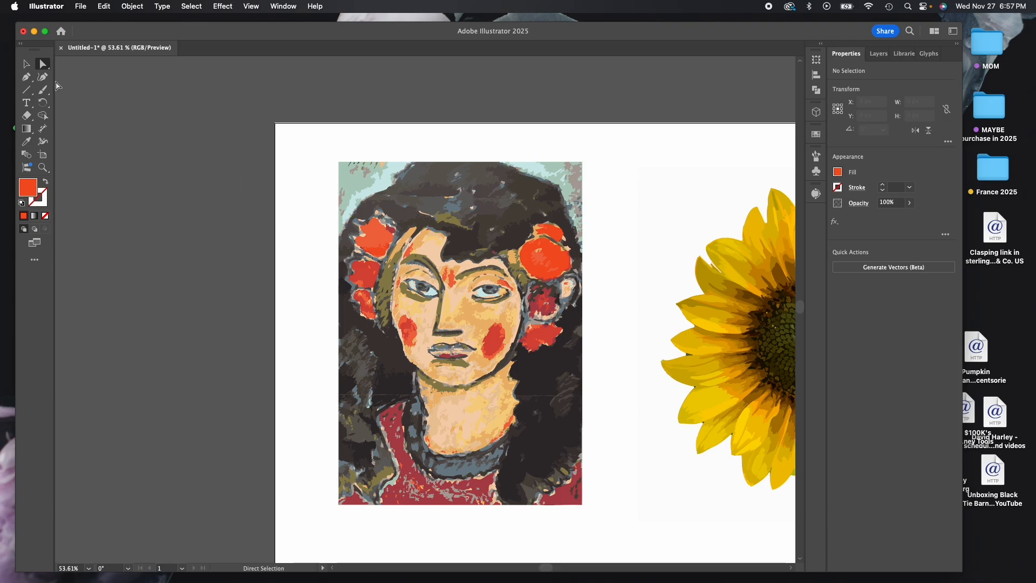
# Try filling the upper-left hair flower's shape with the orange swatch R=251 G=176 B=59, and undo the color change
pyautogui.press('v')
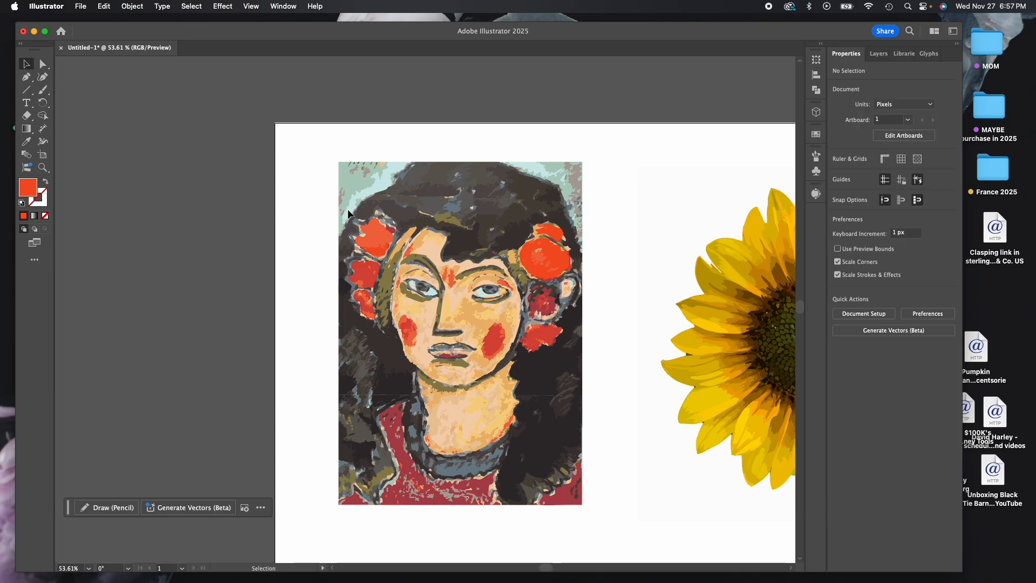
pyautogui.click(377, 241)
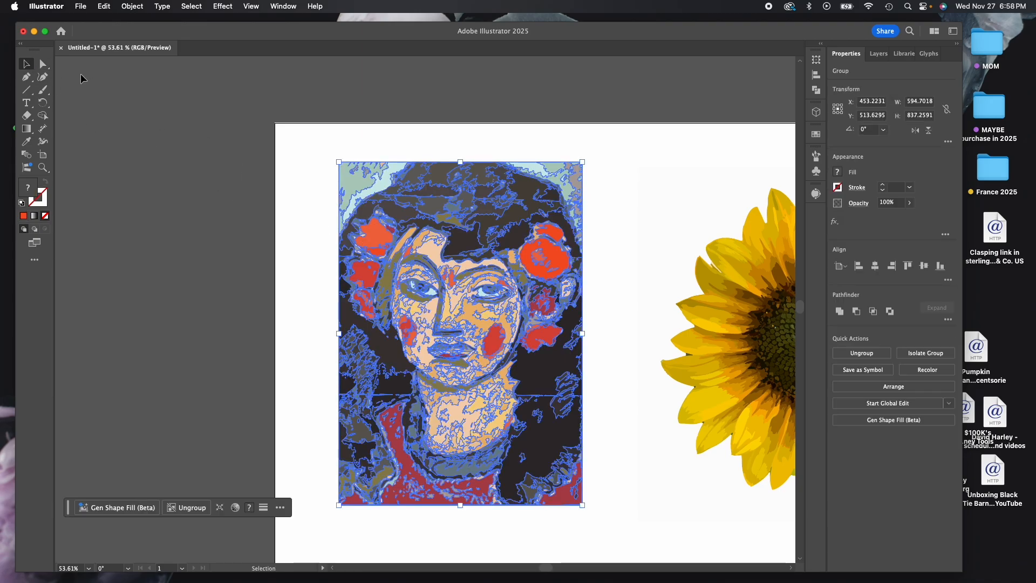
pyautogui.click(80, 73)
pyautogui.press('a')
pyautogui.click(376, 242)
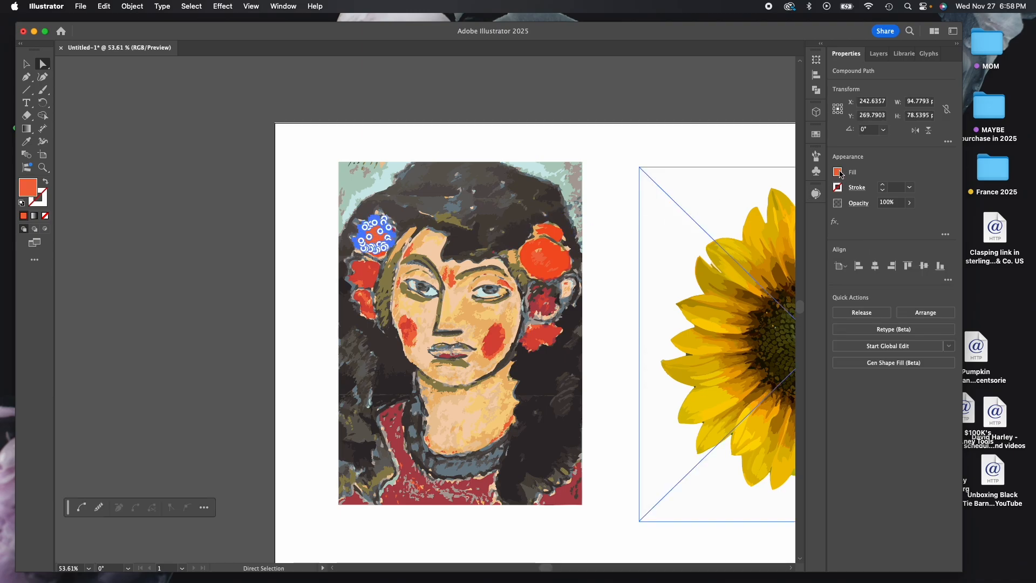
pyautogui.click(838, 172)
pyautogui.click(826, 210)
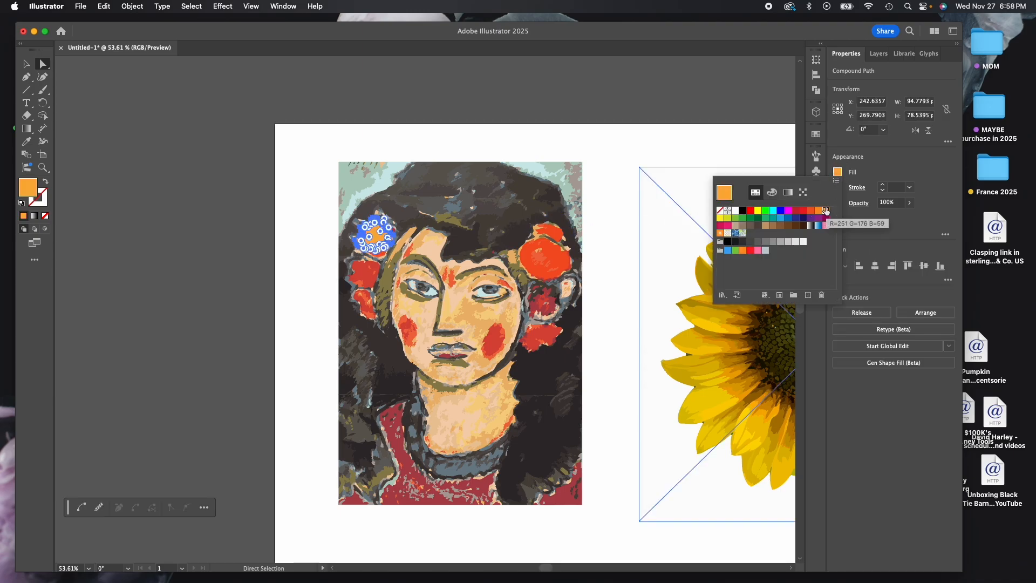
pyautogui.click(126, 213)
pyautogui.click(180, 224)
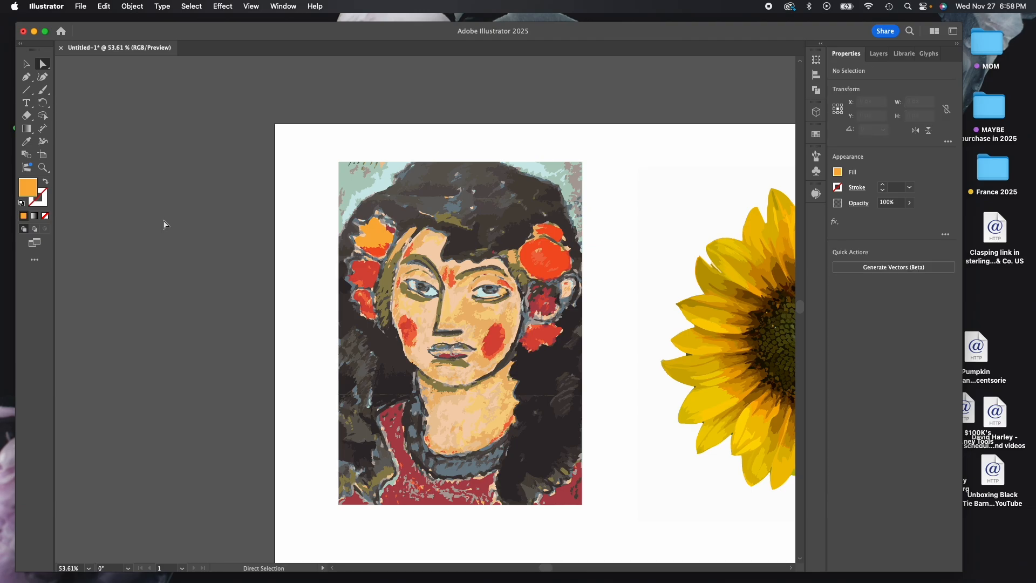
pyautogui.hotkey('ctrl', 'z')
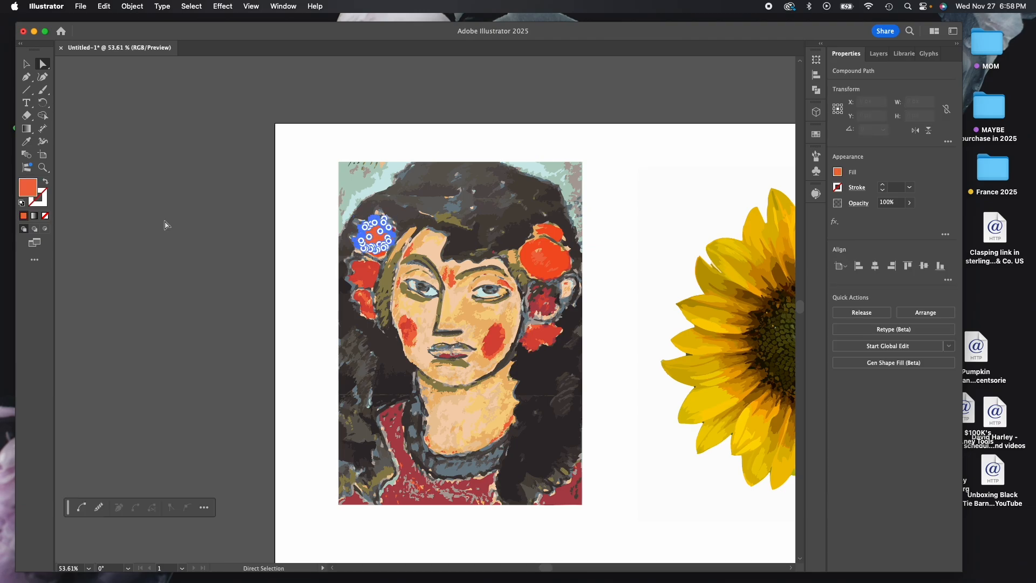
pyautogui.click(198, 231)
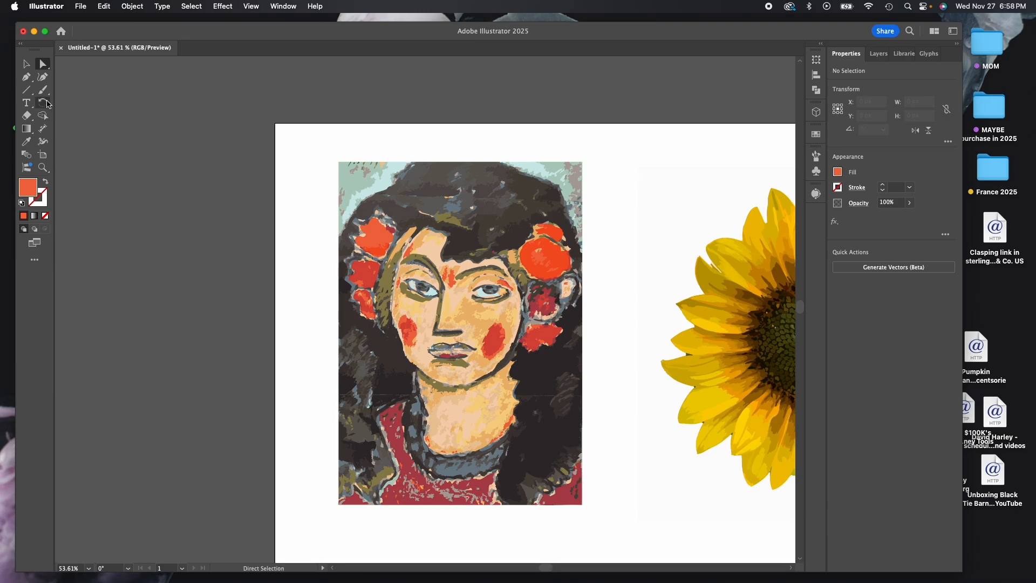
# Select every shape with the same fill color as the large orange flower on the portrait's right and fill them with magenta
pyautogui.click(30, 142)
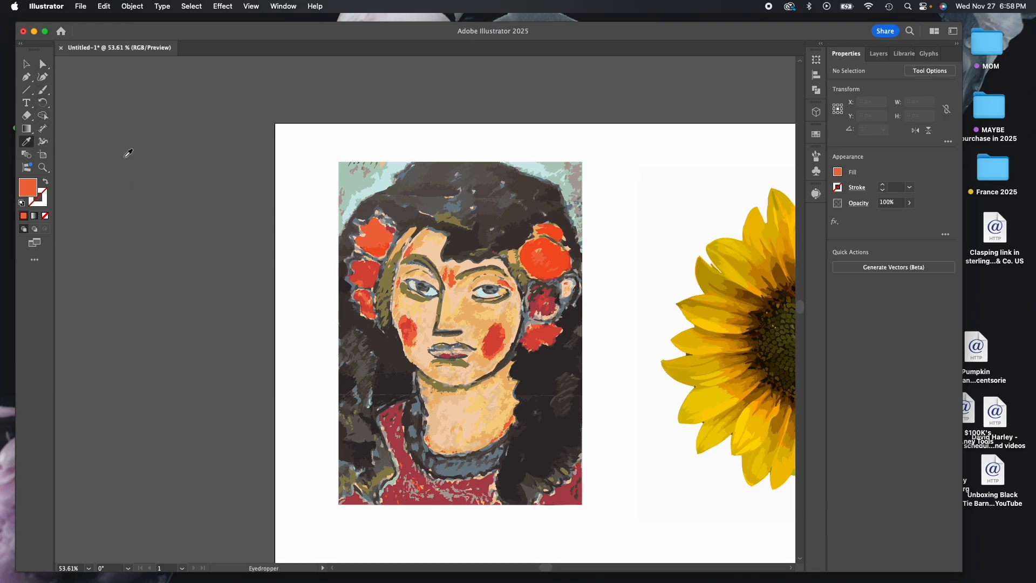
pyautogui.click(562, 258)
pyautogui.click(49, 65)
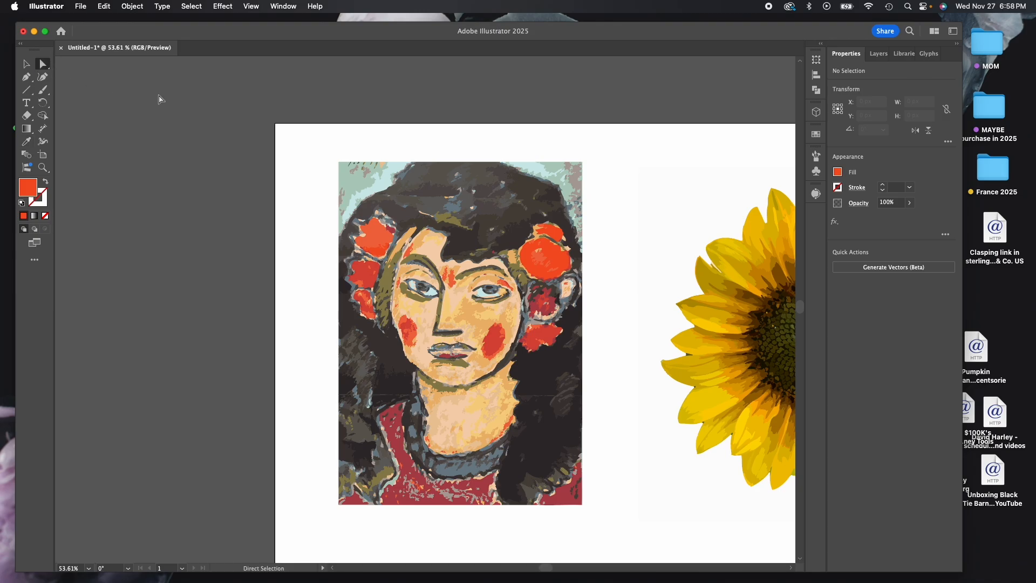
pyautogui.click(558, 260)
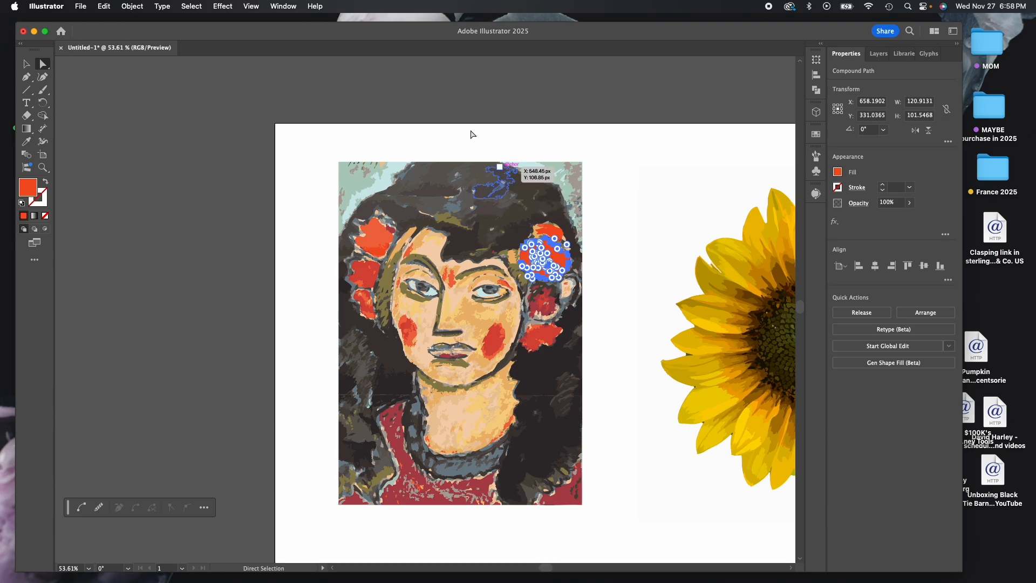
pyautogui.click(193, 6)
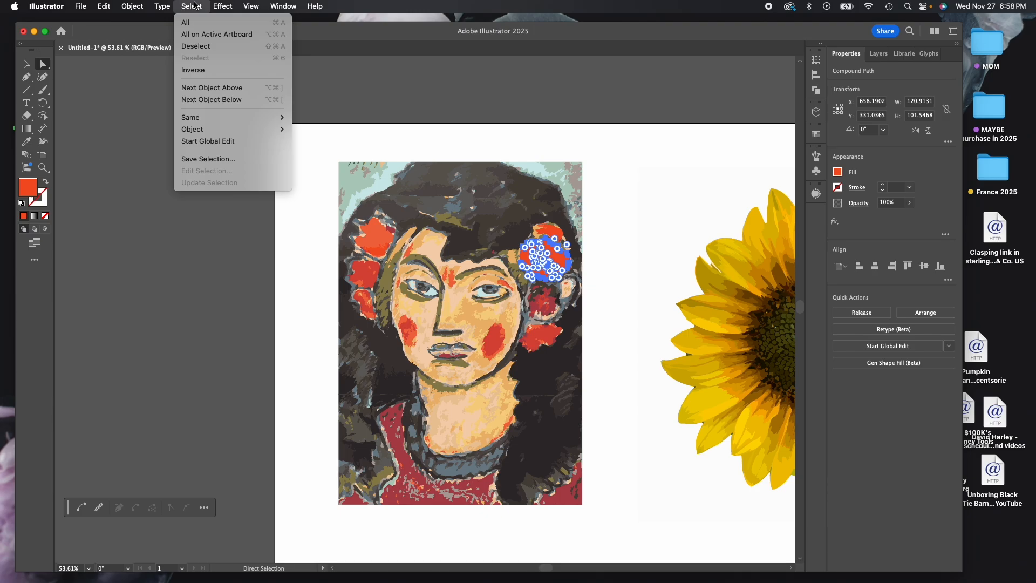
pyautogui.moveTo(222, 121)
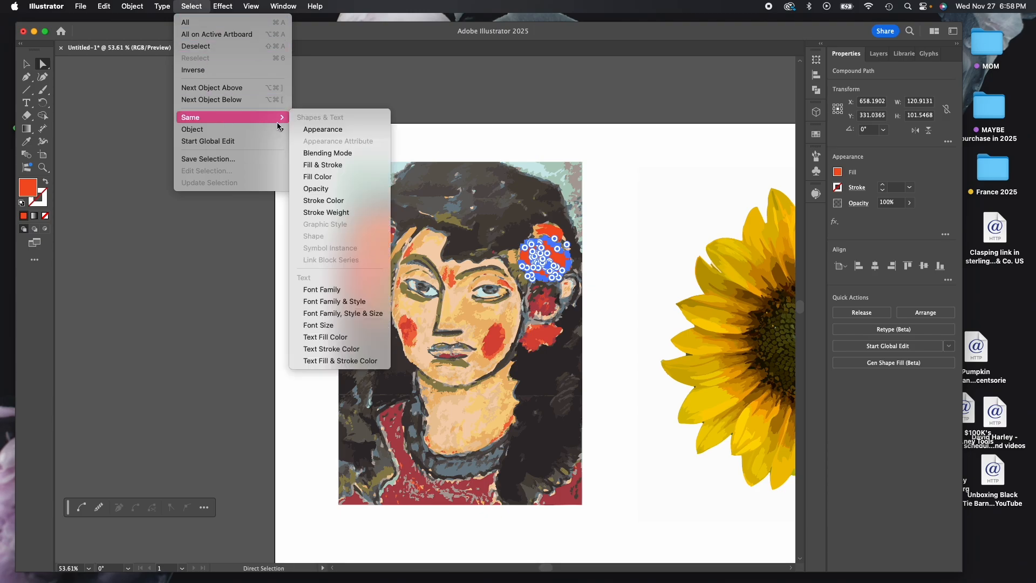
pyautogui.click(321, 177)
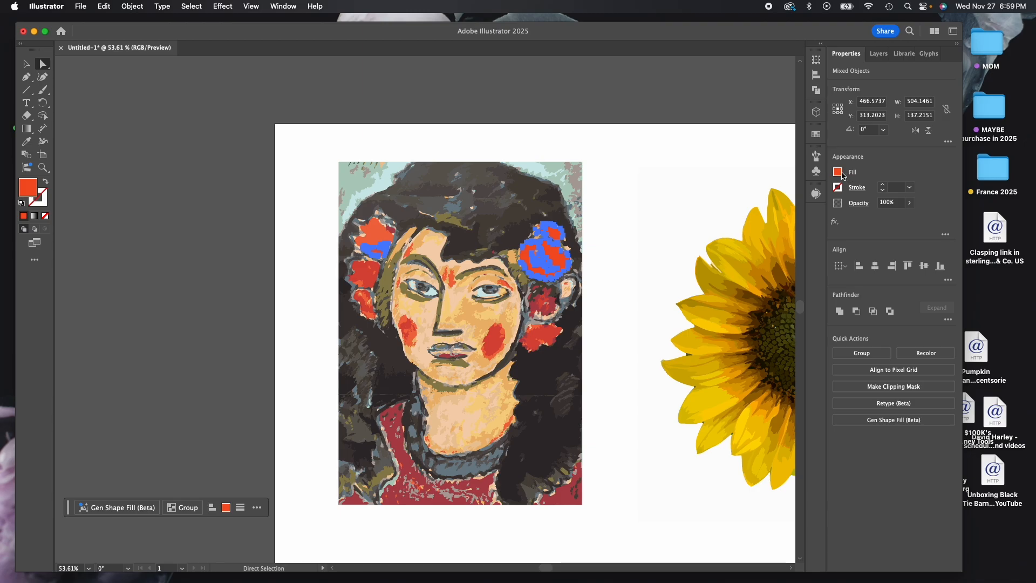
pyautogui.click(837, 172)
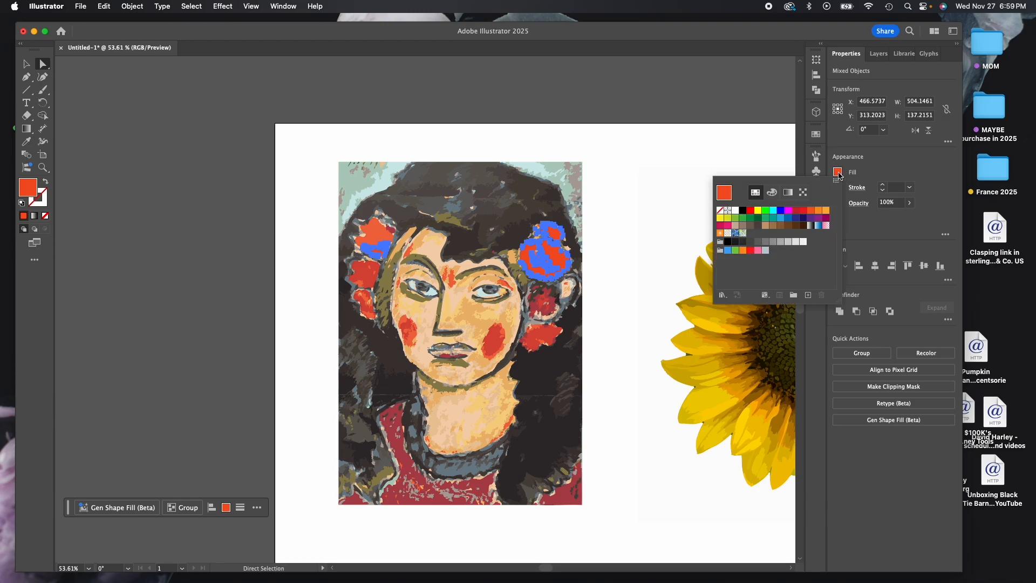
pyautogui.click(789, 209)
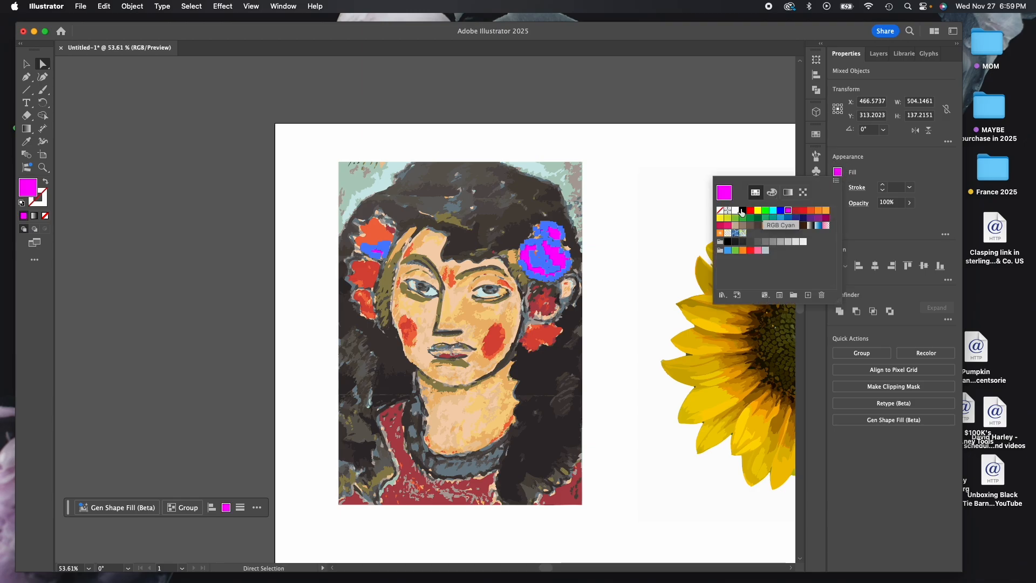
# Select every shape with the same fill color as the upper-left hair flower, fill them with a bright orange swatch and deselect
pyautogui.click(113, 225)
pyautogui.click(143, 234)
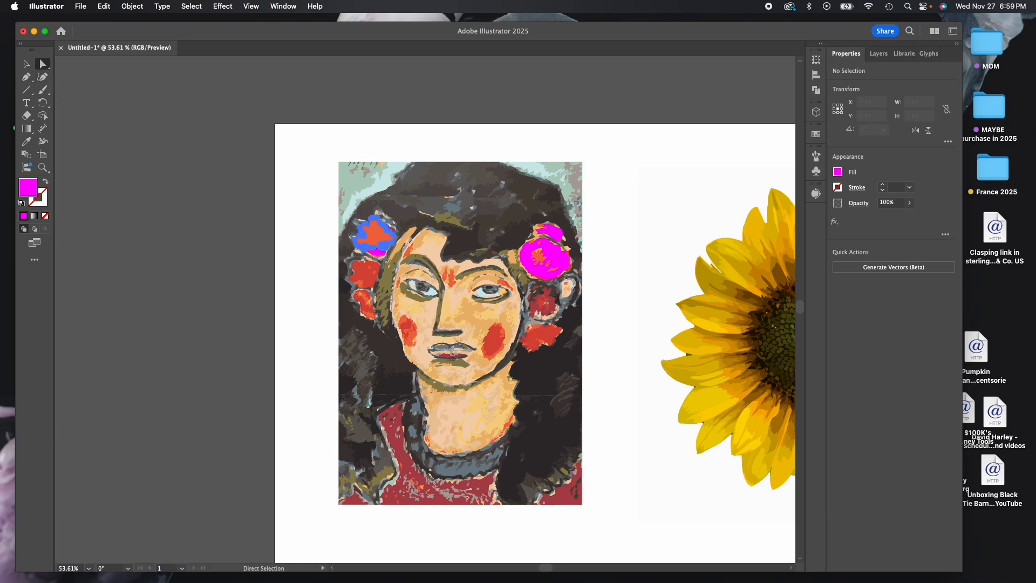
pyautogui.click(373, 236)
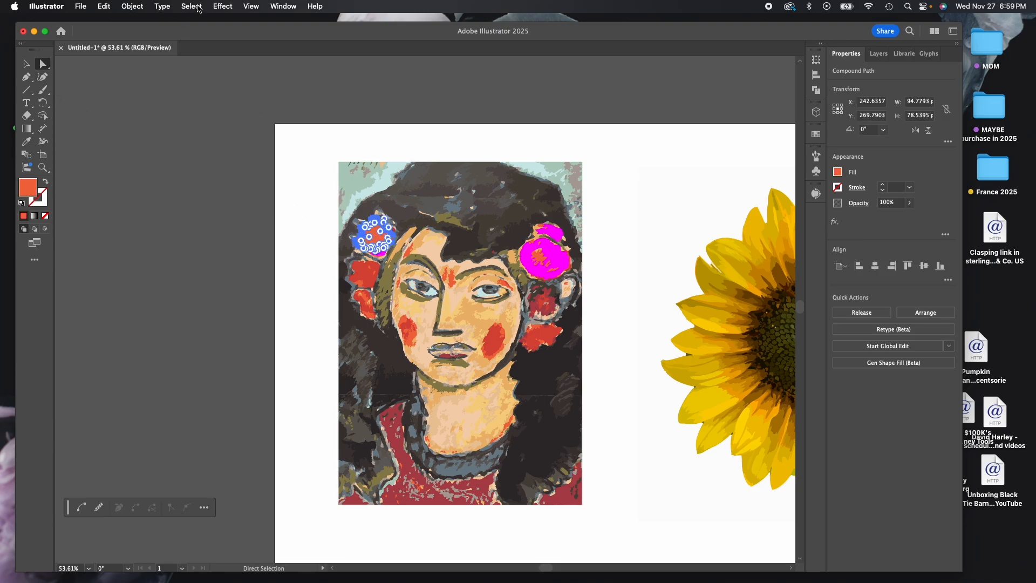
pyautogui.click(198, 7)
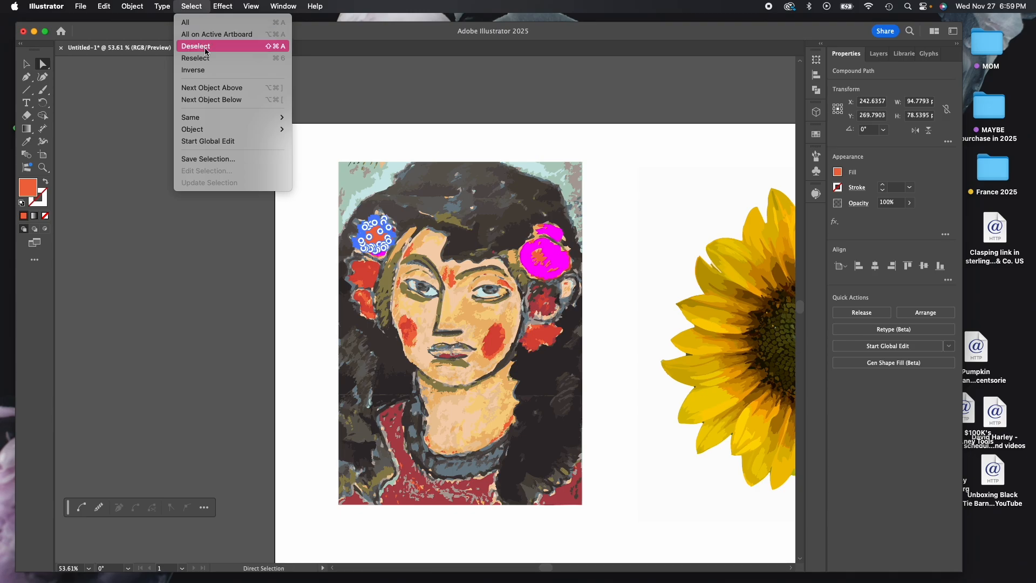
pyautogui.moveTo(214, 117)
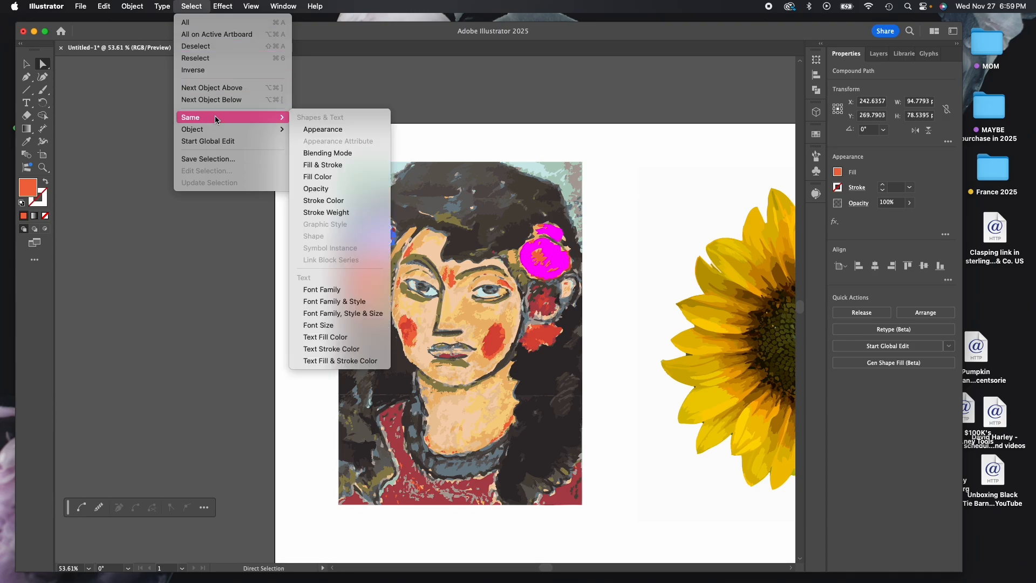
pyautogui.click(332, 177)
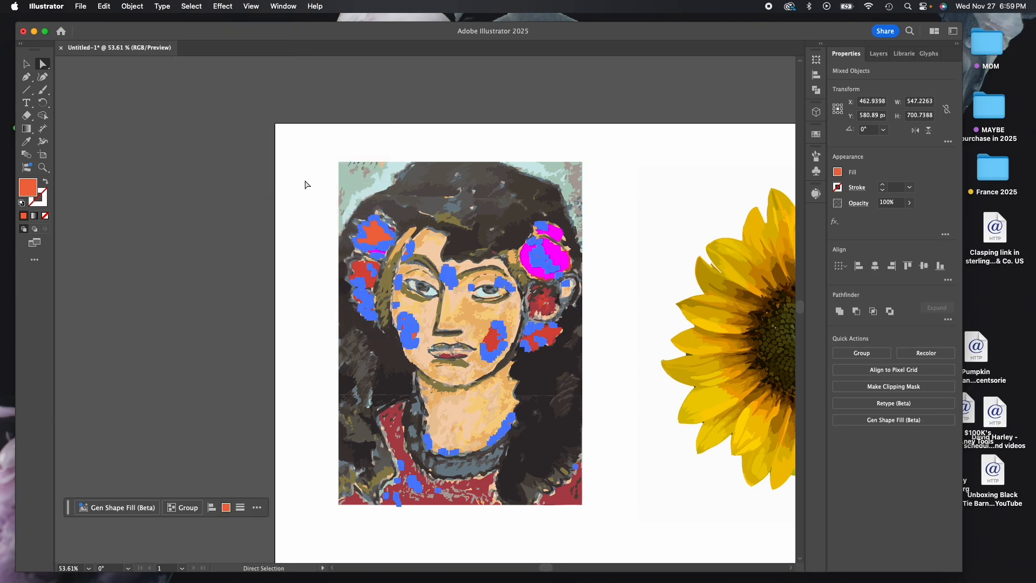
pyautogui.click(838, 173)
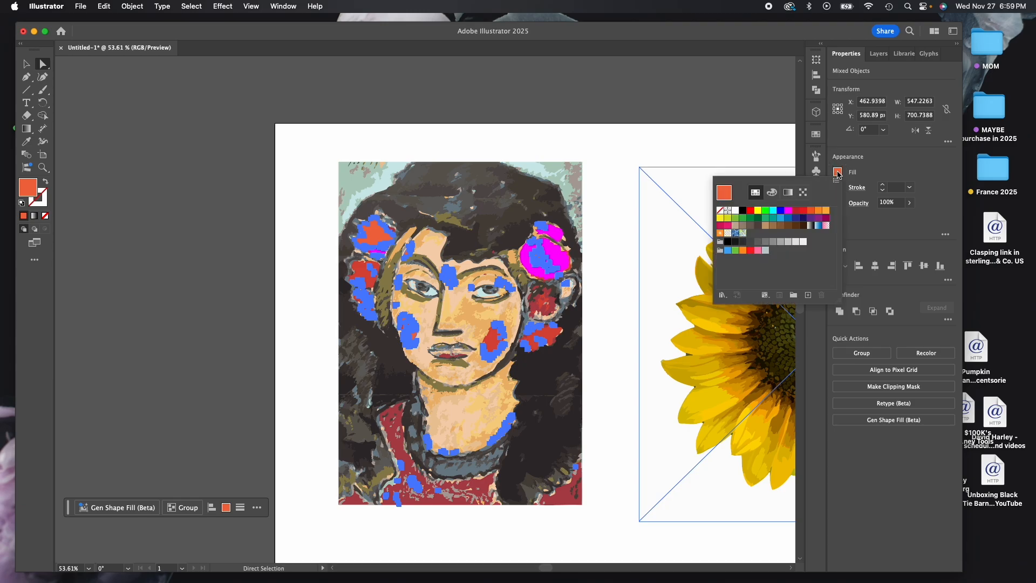
pyautogui.click(811, 211)
pyautogui.click(261, 215)
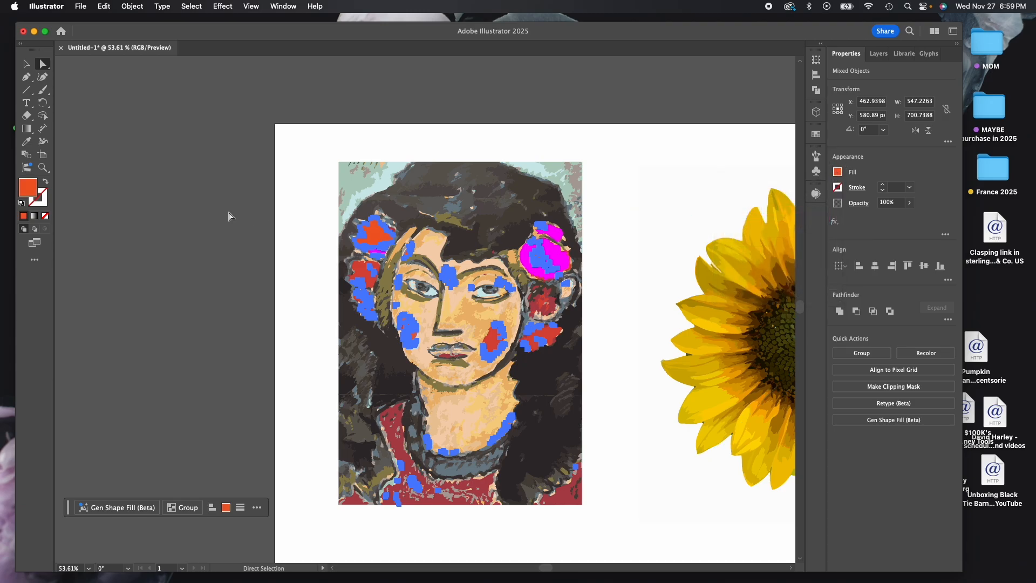
pyautogui.click(238, 215)
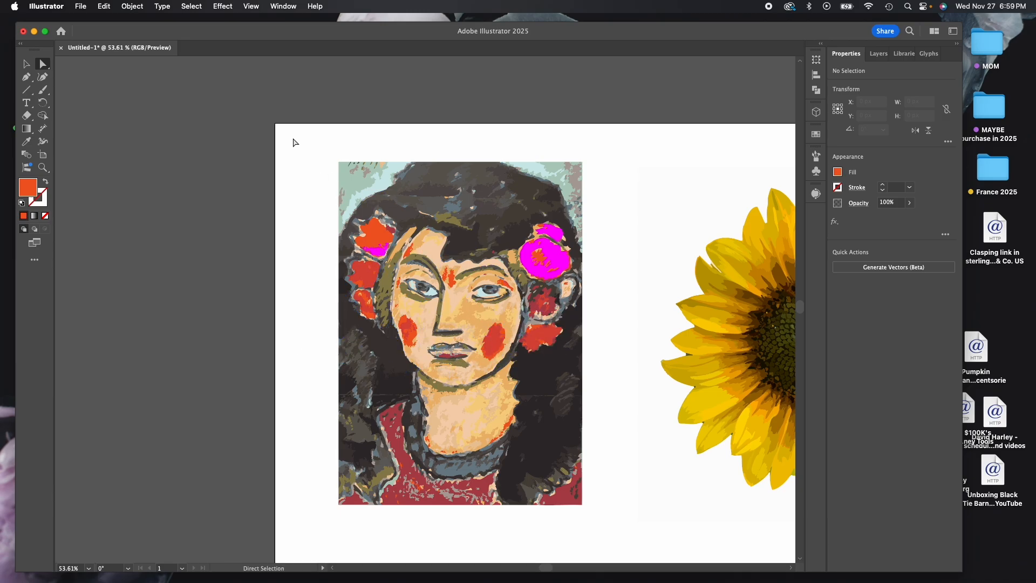
# Try recoloring the whole portrait with the Kids Stuff color library, and undo the recoloring
pyautogui.click(27, 65)
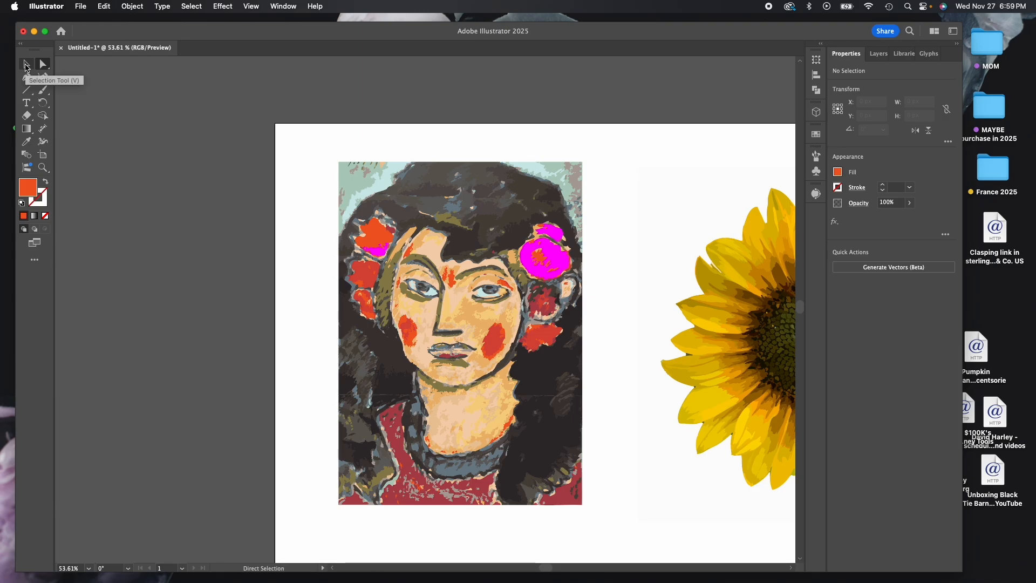
pyautogui.moveTo(315, 156); pyautogui.dragTo(561, 492)
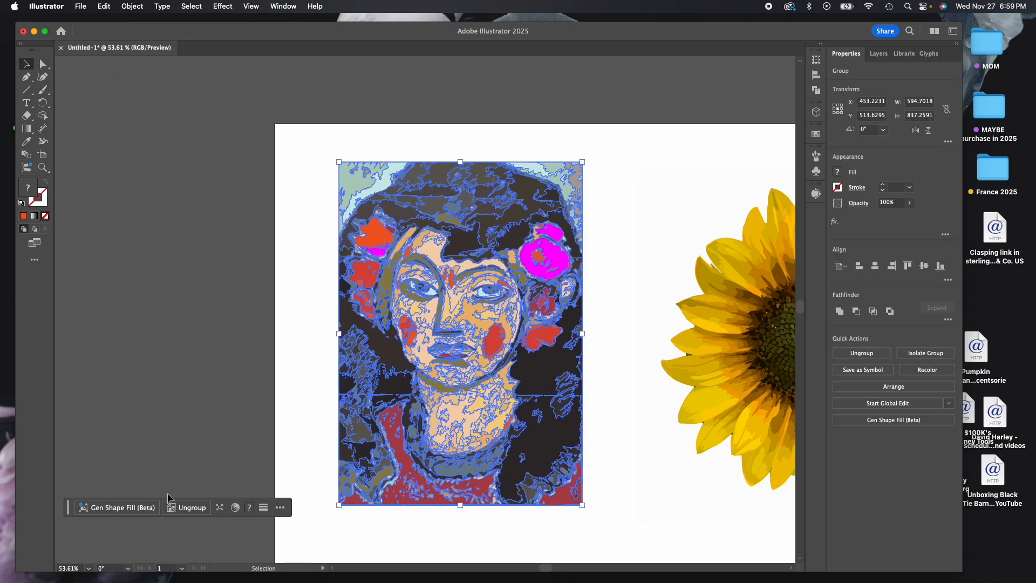
pyautogui.click(236, 508)
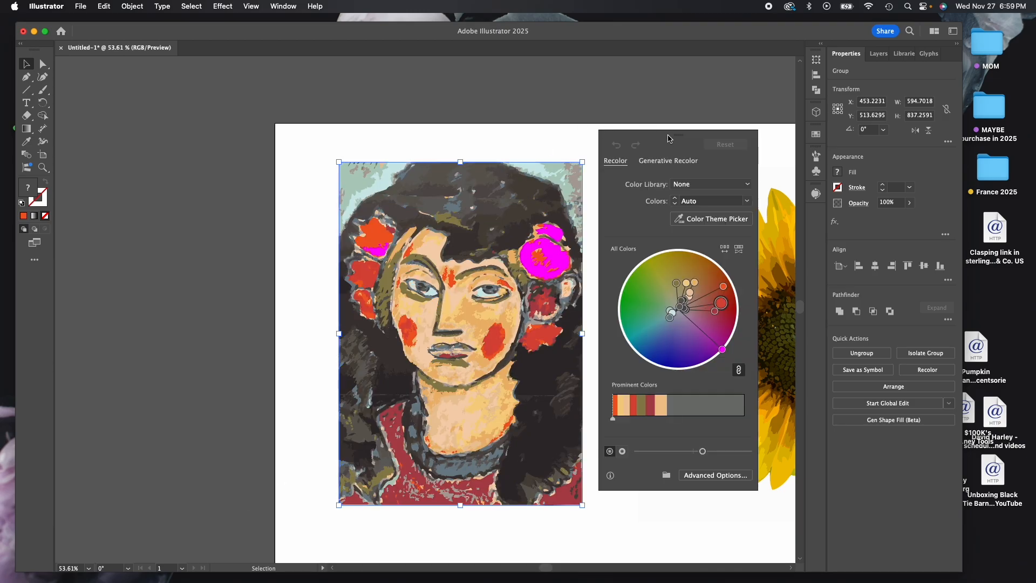
pyautogui.moveTo(673, 139); pyautogui.dragTo(165, 136)
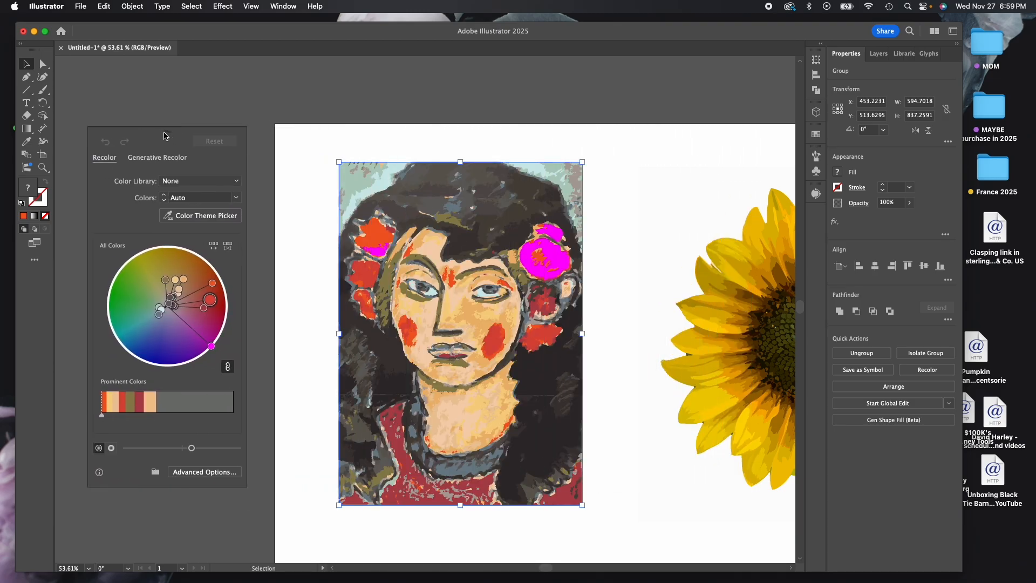
pyautogui.click(221, 218)
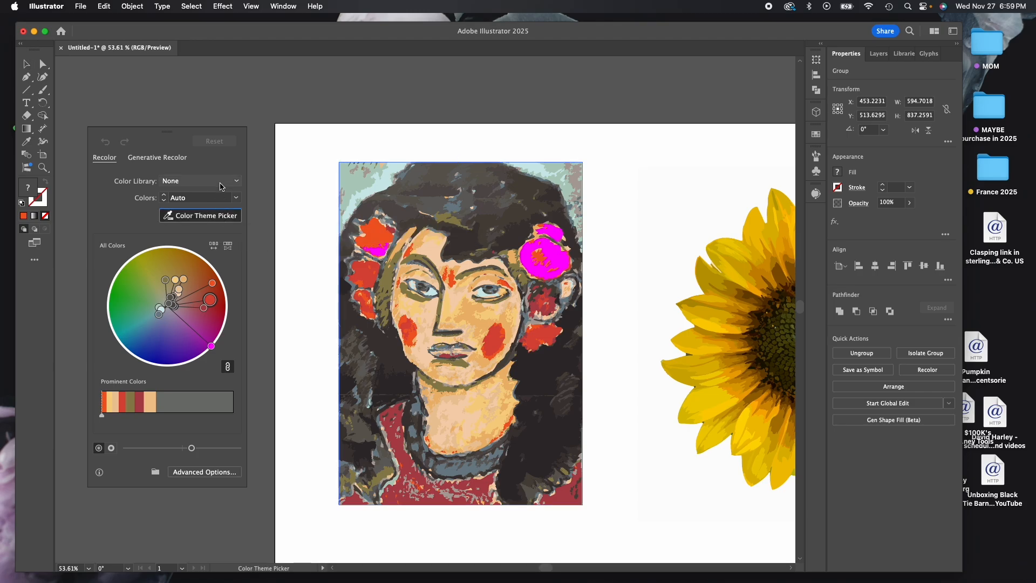
pyautogui.click(234, 182)
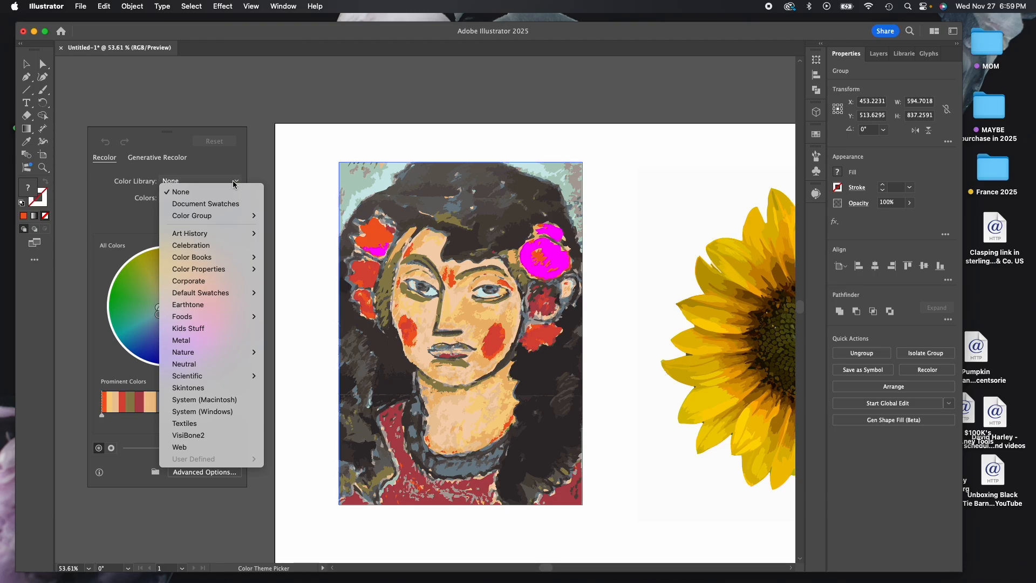
pyautogui.click(219, 328)
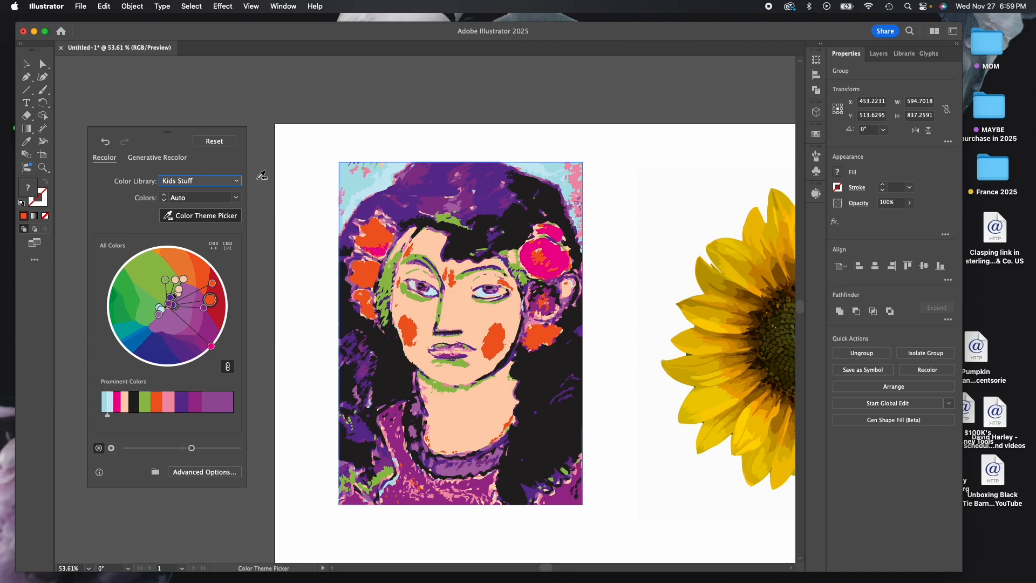
pyautogui.click(245, 119)
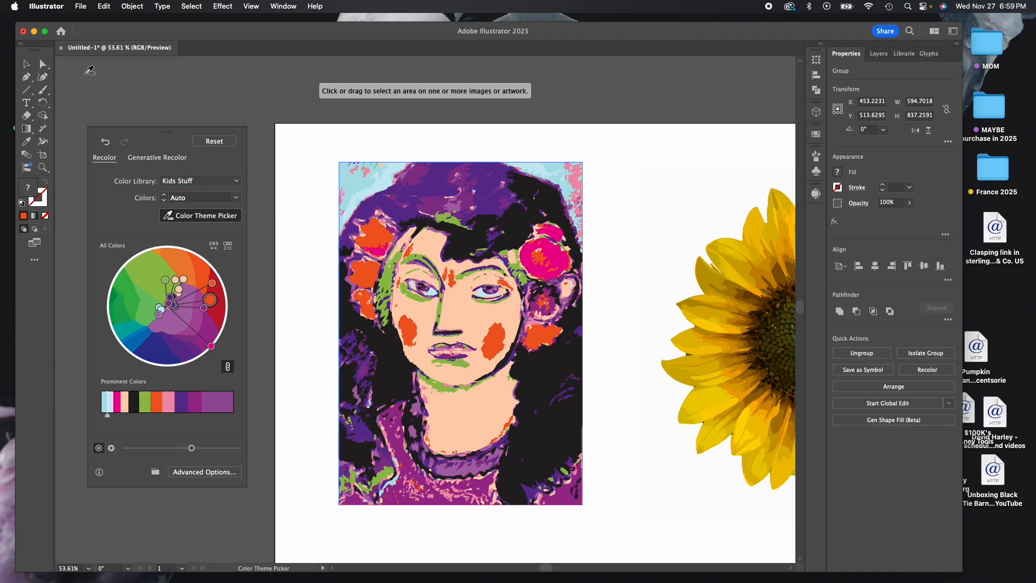
pyautogui.click(26, 64)
pyautogui.click(98, 81)
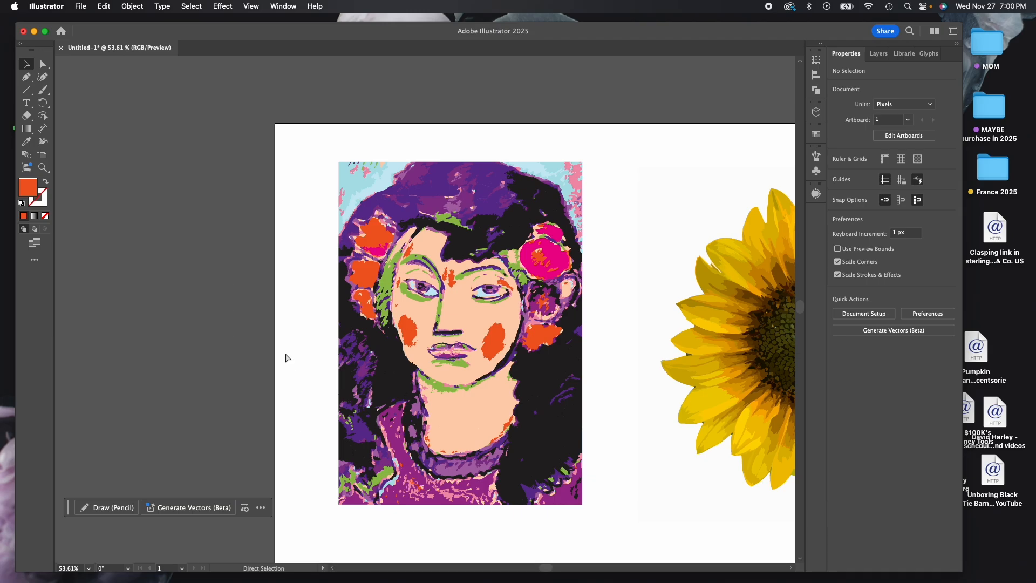
pyautogui.press('super+z')
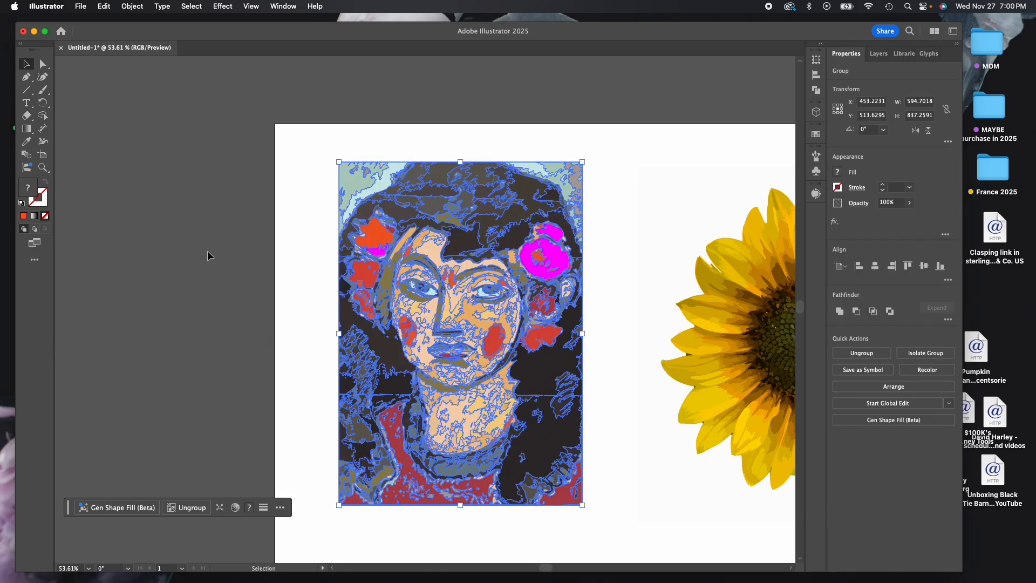
# Recolor the whole portrait with the Bright color library from Color Properties and deselect it
pyautogui.click(235, 507)
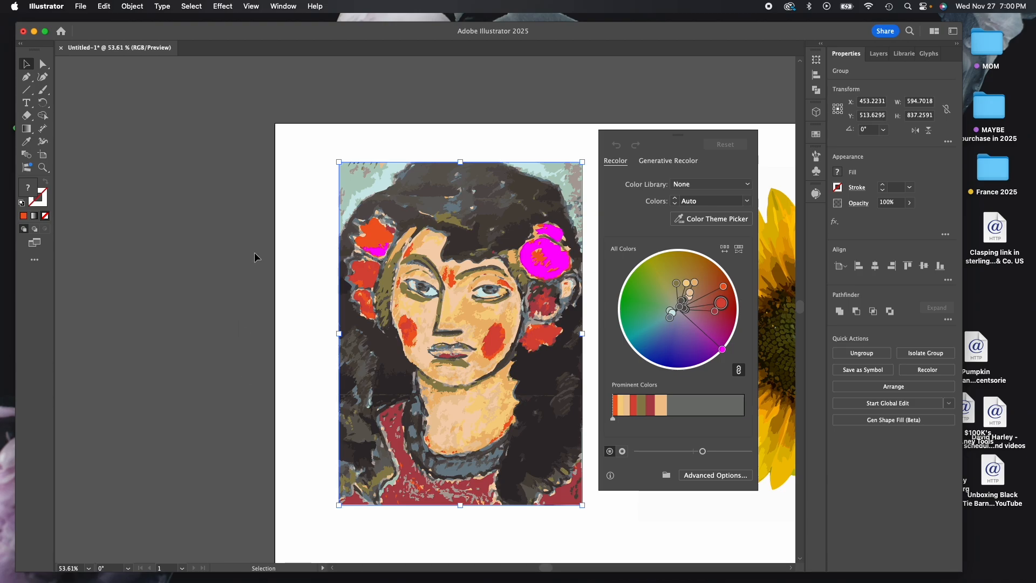
pyautogui.moveTo(674, 138); pyautogui.dragTo(206, 138)
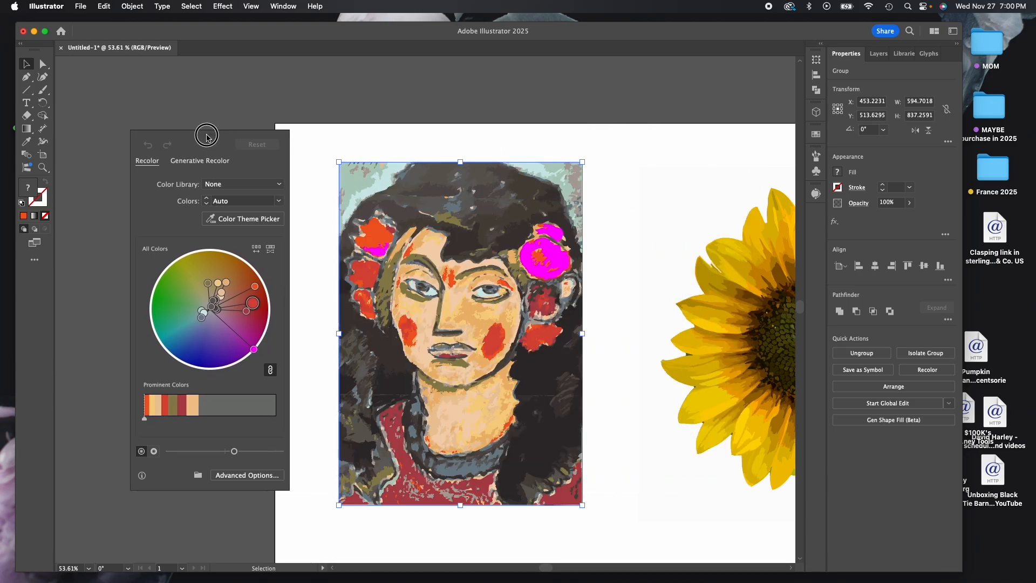
pyautogui.click(257, 186)
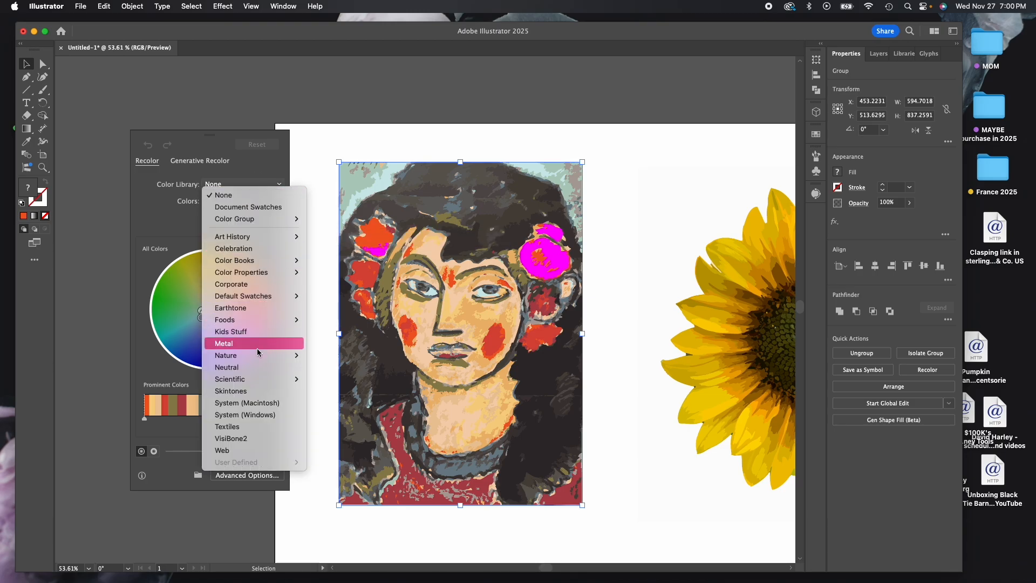
pyautogui.moveTo(259, 380)
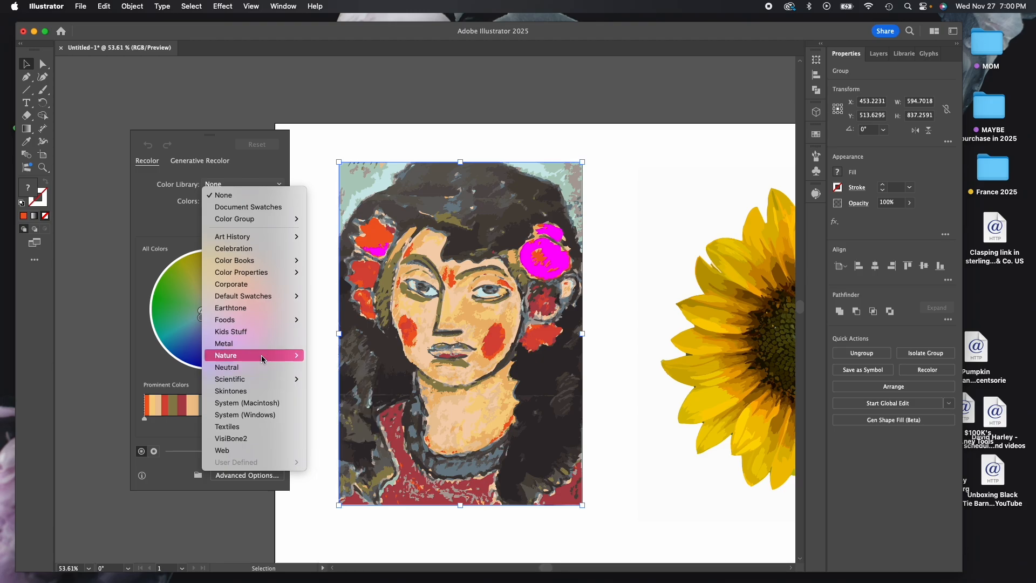
pyautogui.moveTo(265, 277)
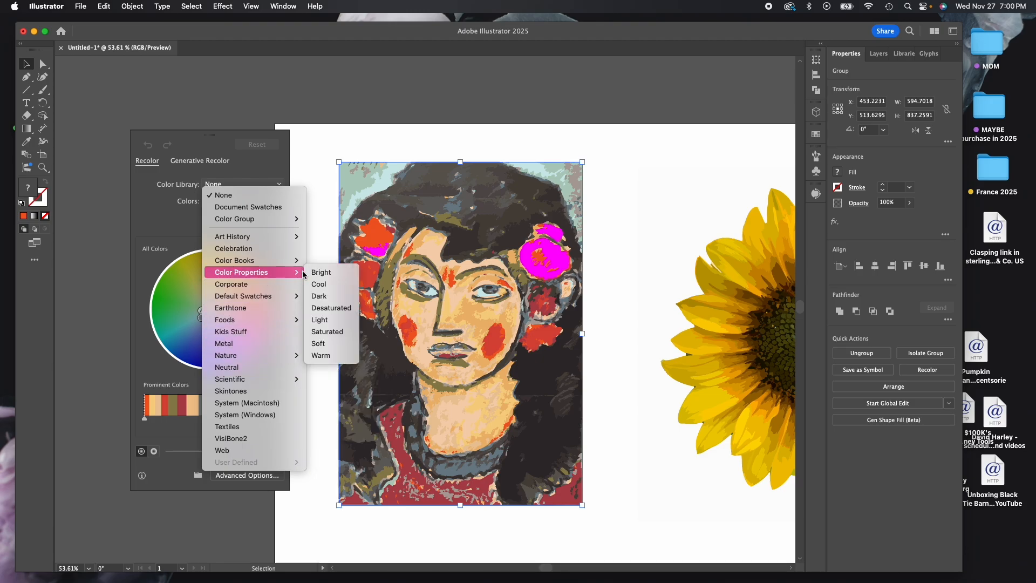
pyautogui.click(320, 272)
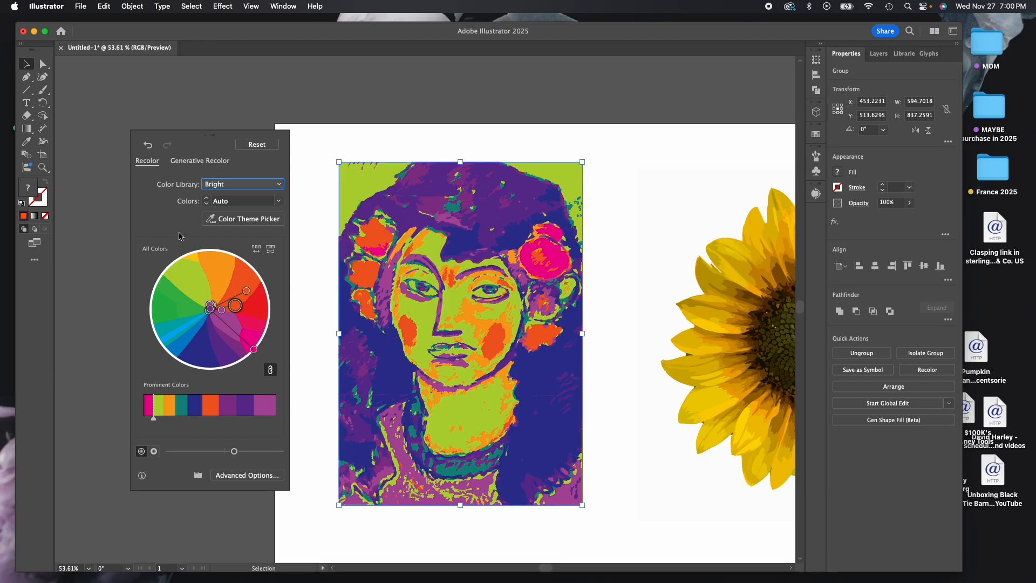
pyautogui.click(76, 90)
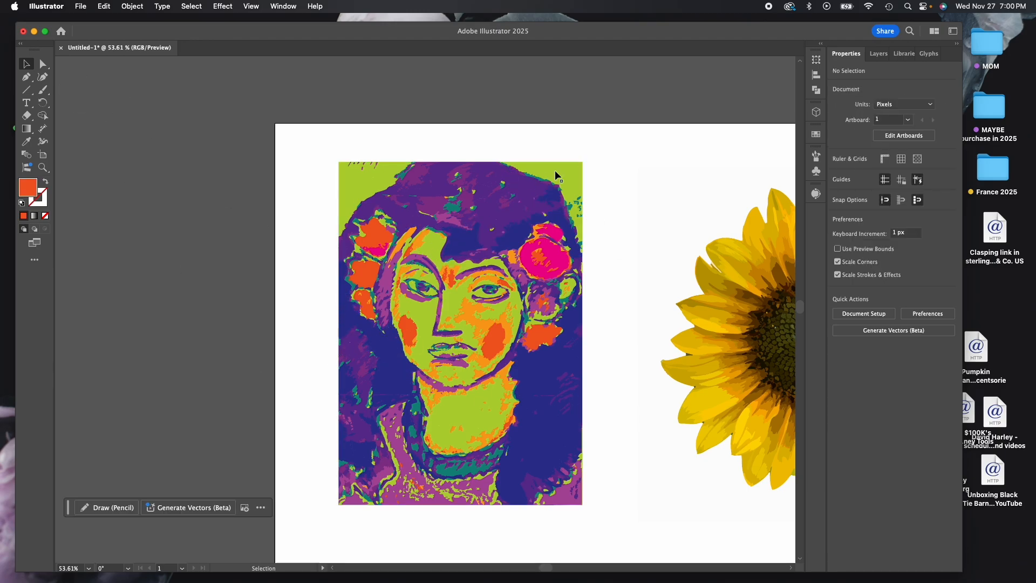
# Expand the sunflower's image tracing into editable vector paths
pyautogui.press('space')
pyautogui.moveTo(597, 469)
pyautogui.mouseDown()
pyautogui.moveTo(548, 453)
pyautogui.moveTo(255, 434)
pyautogui.mouseUp()
pyautogui.click(451, 394)
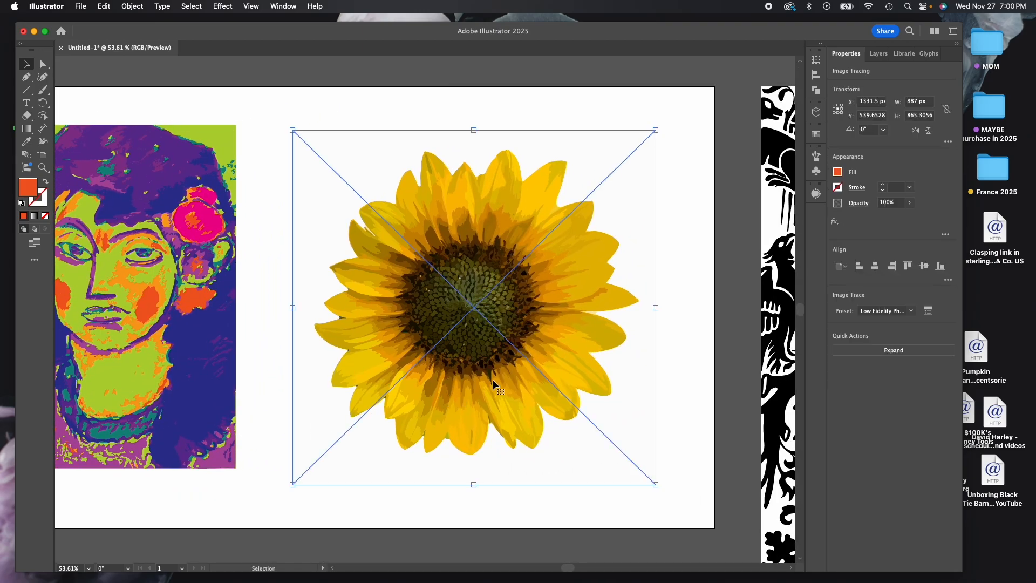
pyautogui.click(854, 353)
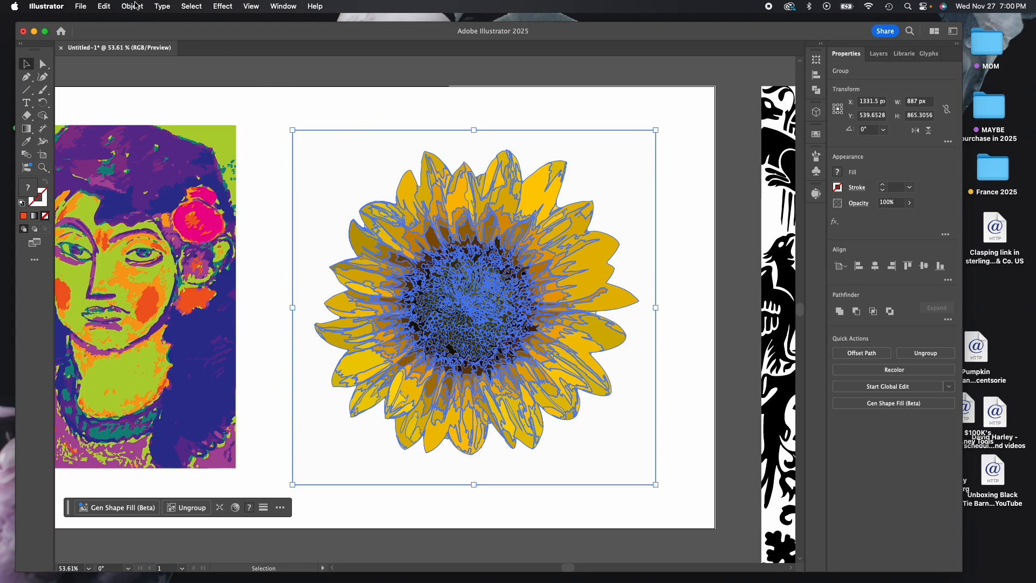
pyautogui.click(135, 6)
pyautogui.moveTo(162, 301)
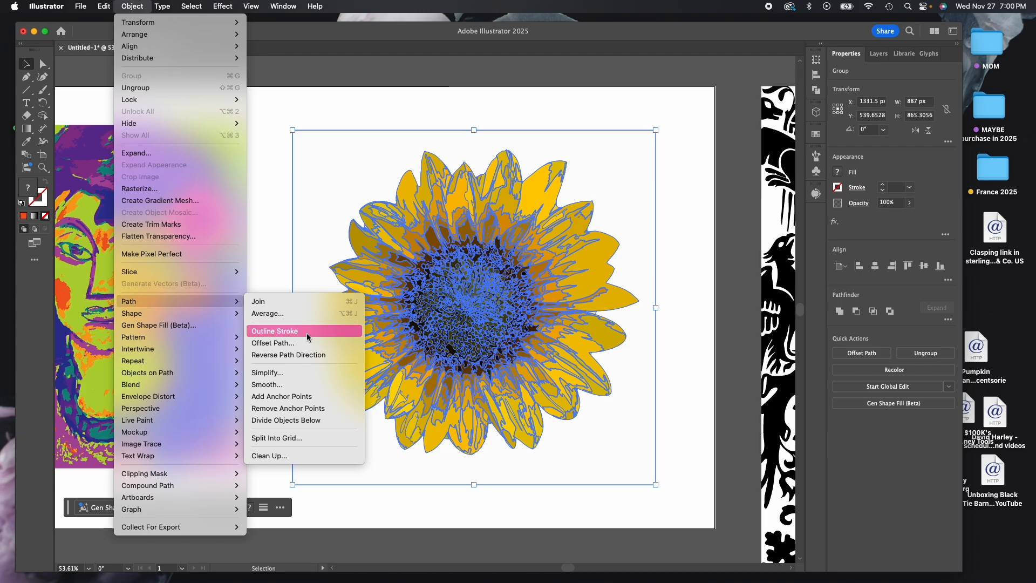
pyautogui.click(294, 386)
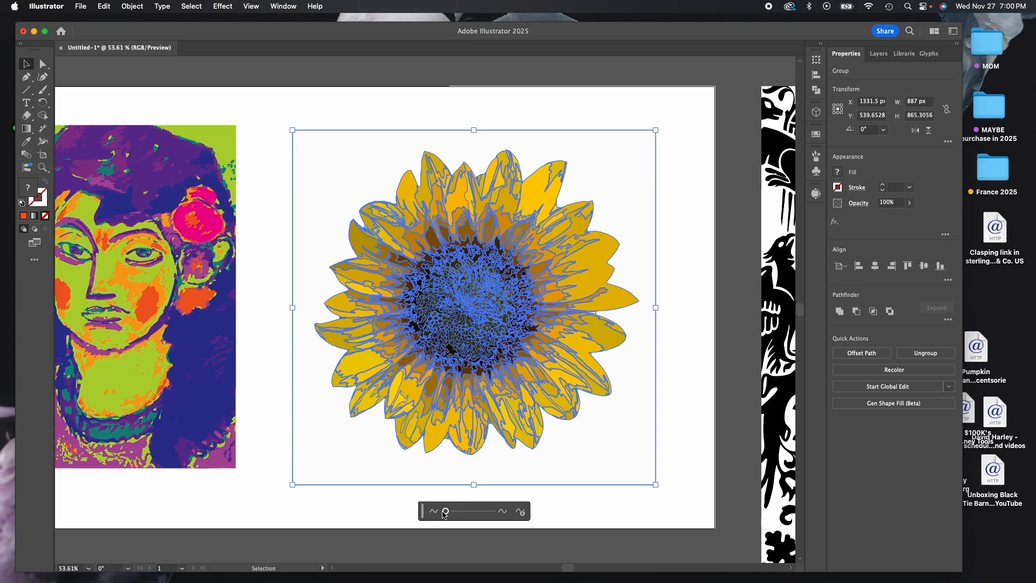
pyautogui.click(131, 6)
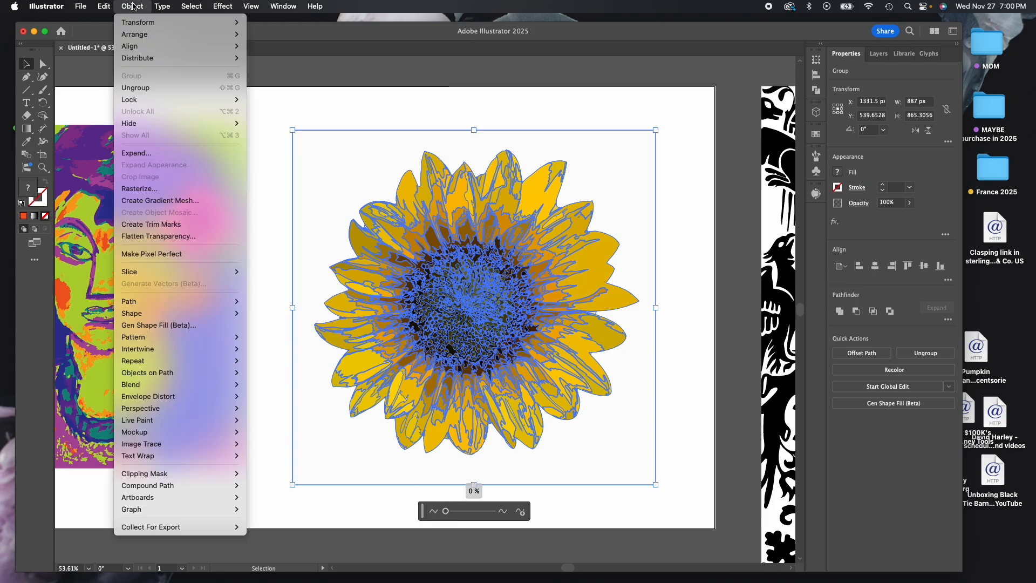
pyautogui.moveTo(186, 301)
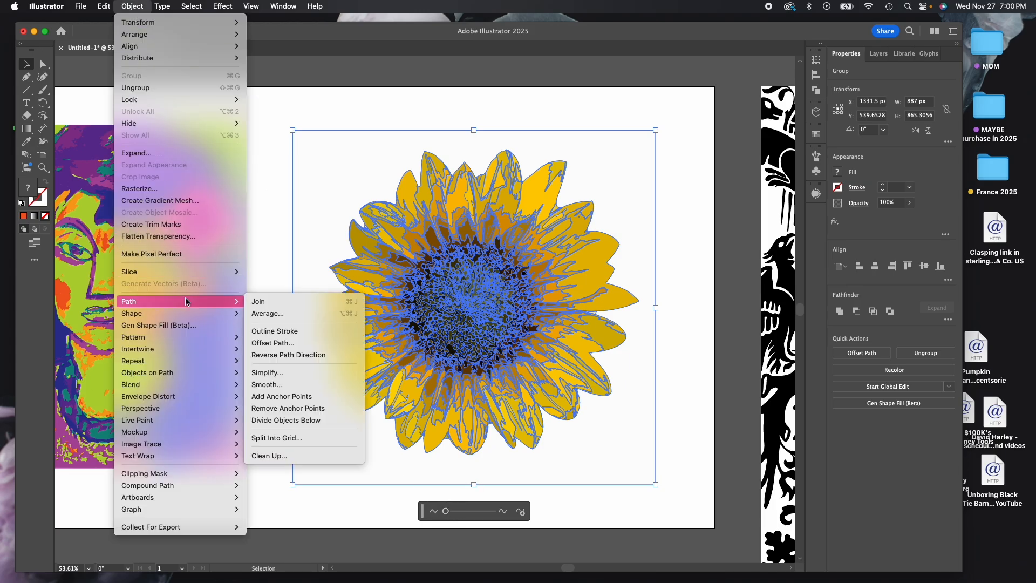
pyautogui.click(298, 384)
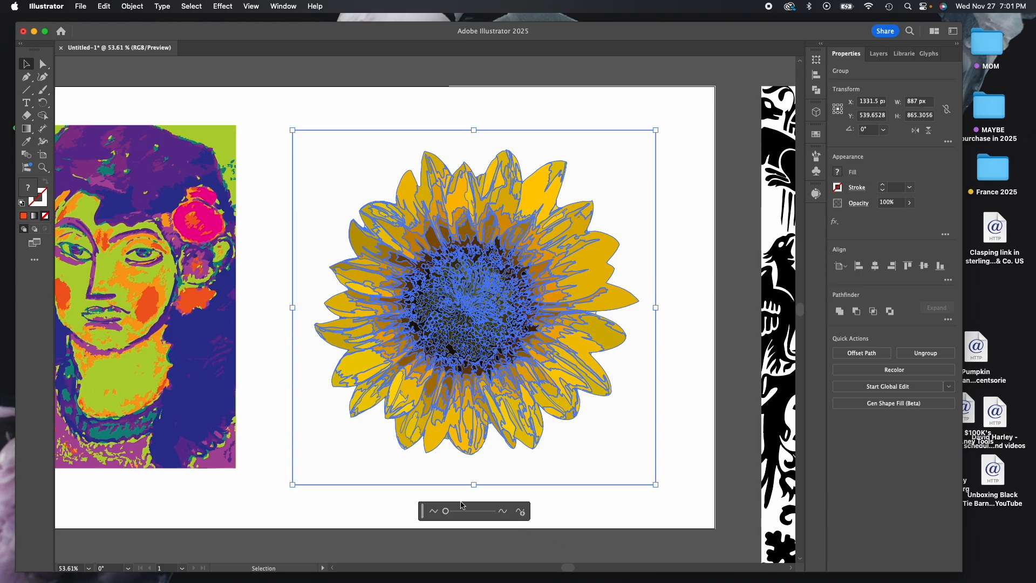
# Reduce the expanded sunflower's anchor points with Simplify and deselect the artwork
pyautogui.moveTo(473, 512); pyautogui.dragTo(449, 513)
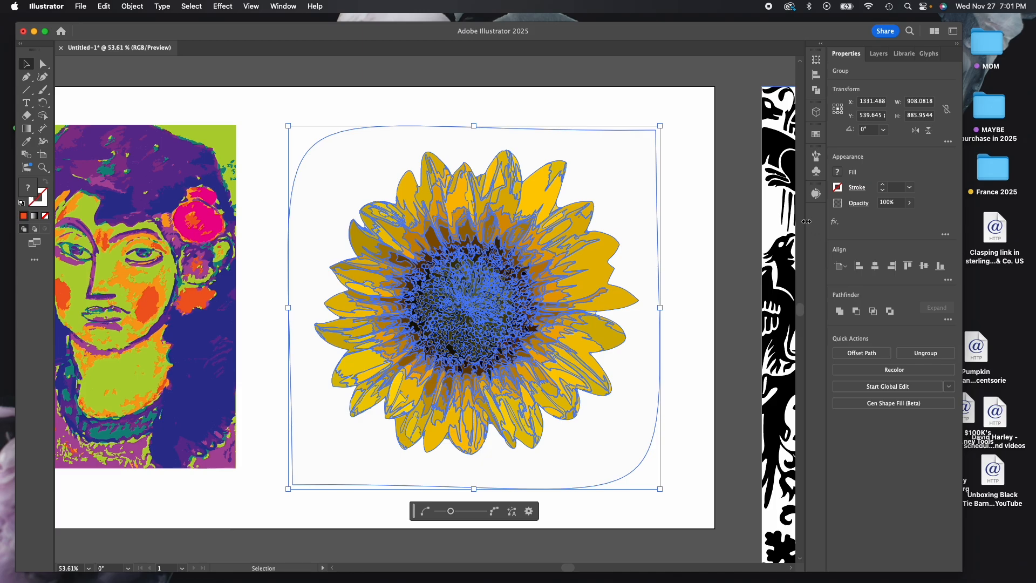
pyautogui.click(816, 195)
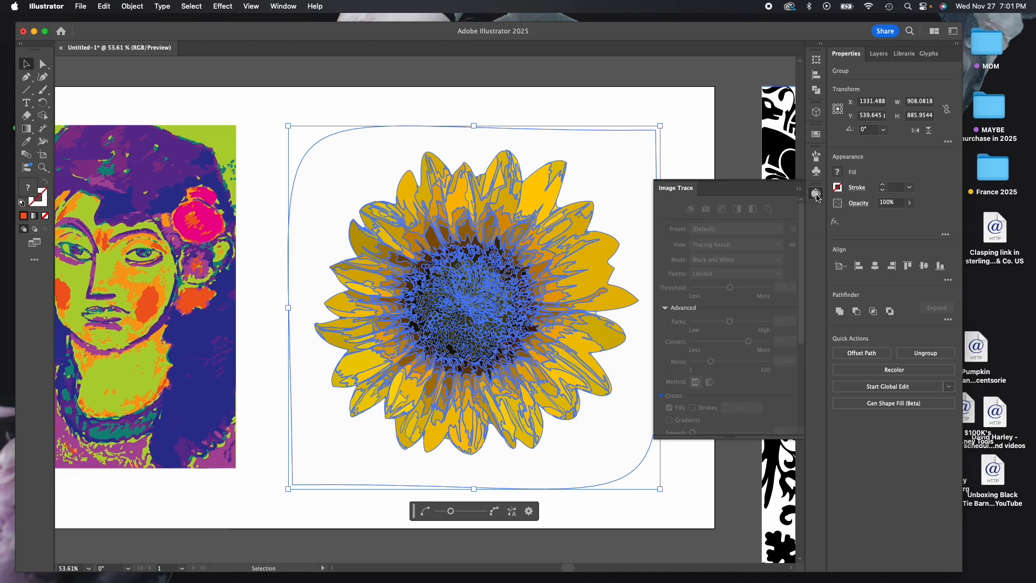
pyautogui.click(140, 90)
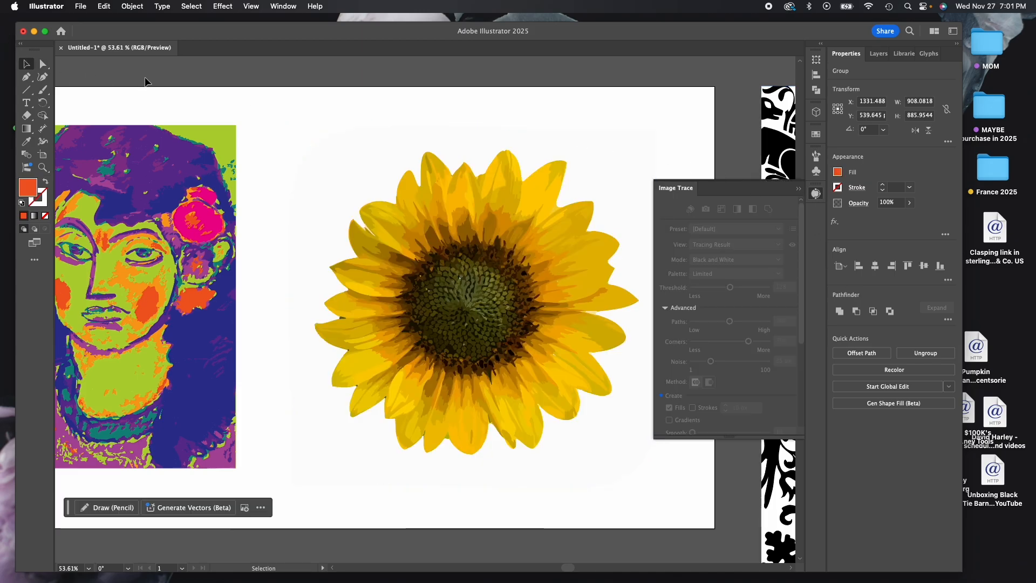
# Delete the white background shape behind the expanded sunflower and collapse the Image Trace settings
pyautogui.click(346, 197)
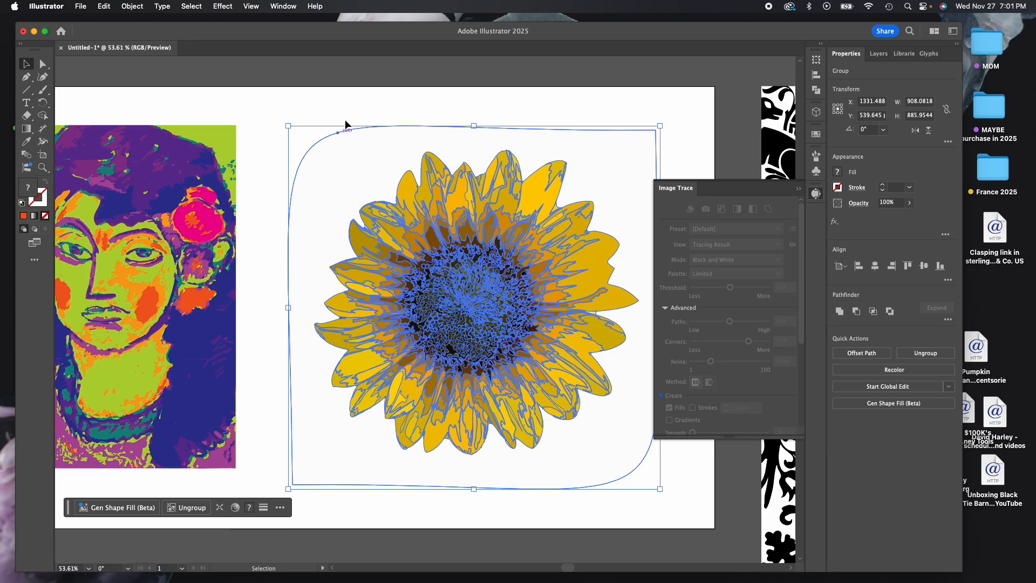
pyautogui.click(366, 145)
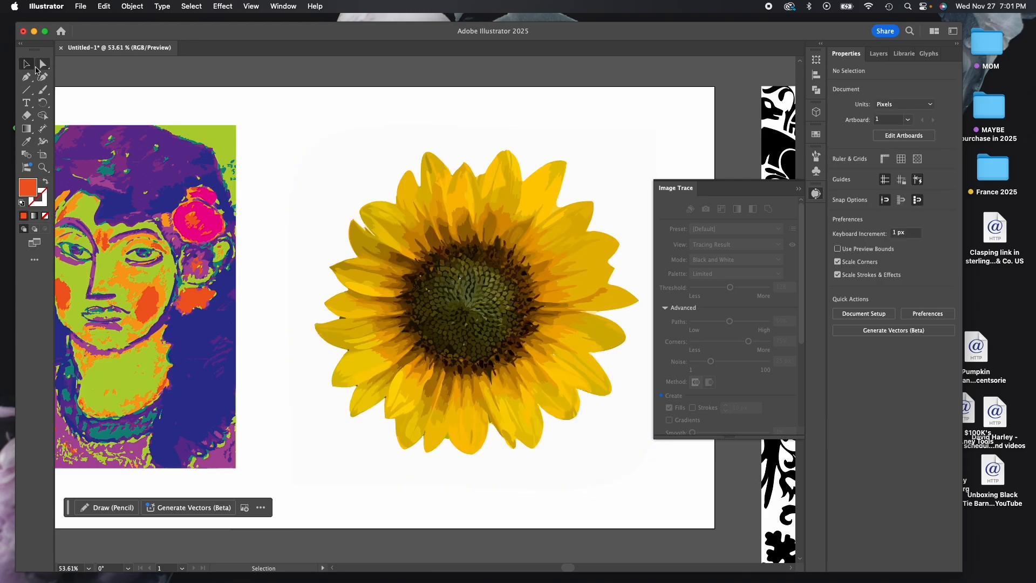
pyautogui.click(42, 63)
pyautogui.click(352, 162)
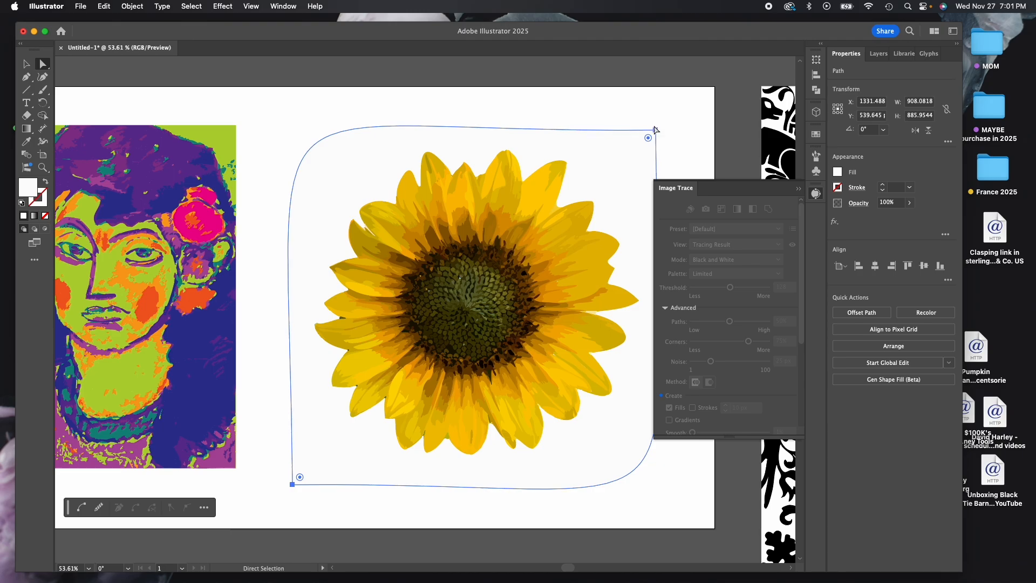
pyautogui.moveTo(655, 130); pyautogui.dragTo(614, 252)
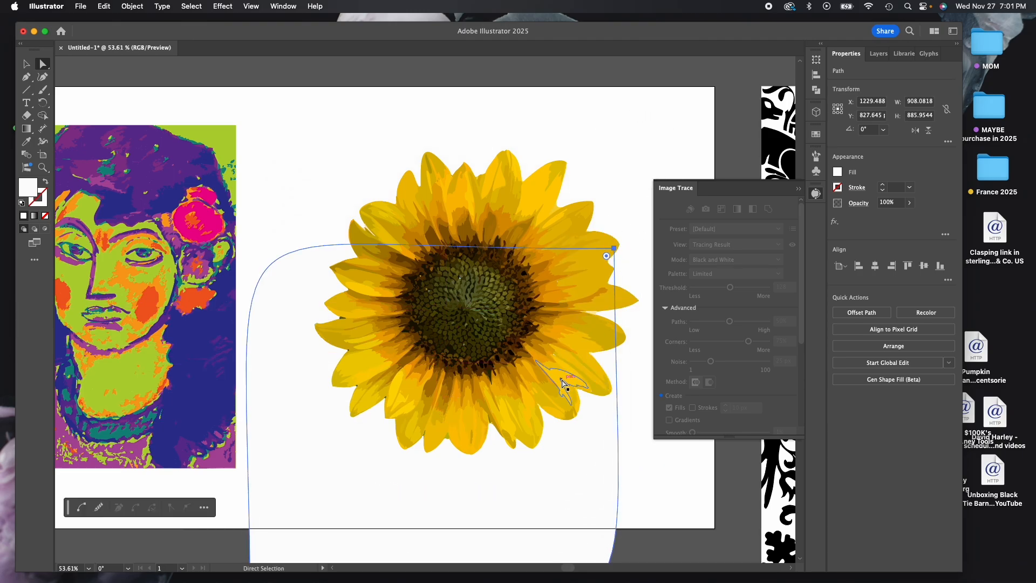
pyautogui.press('BackSpace')
pyautogui.press('BackSpace')
pyautogui.press('\\')
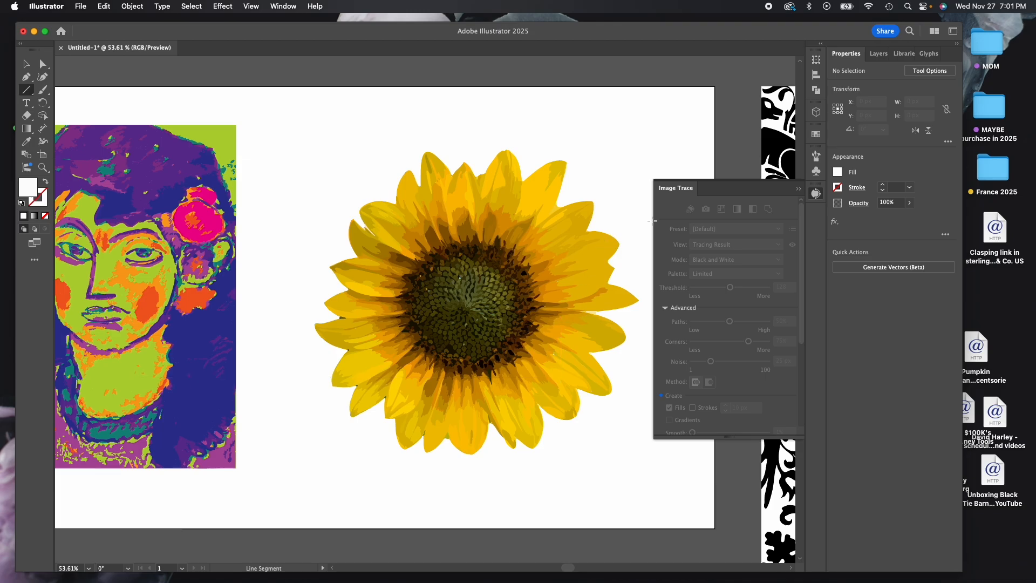
pyautogui.click(798, 190)
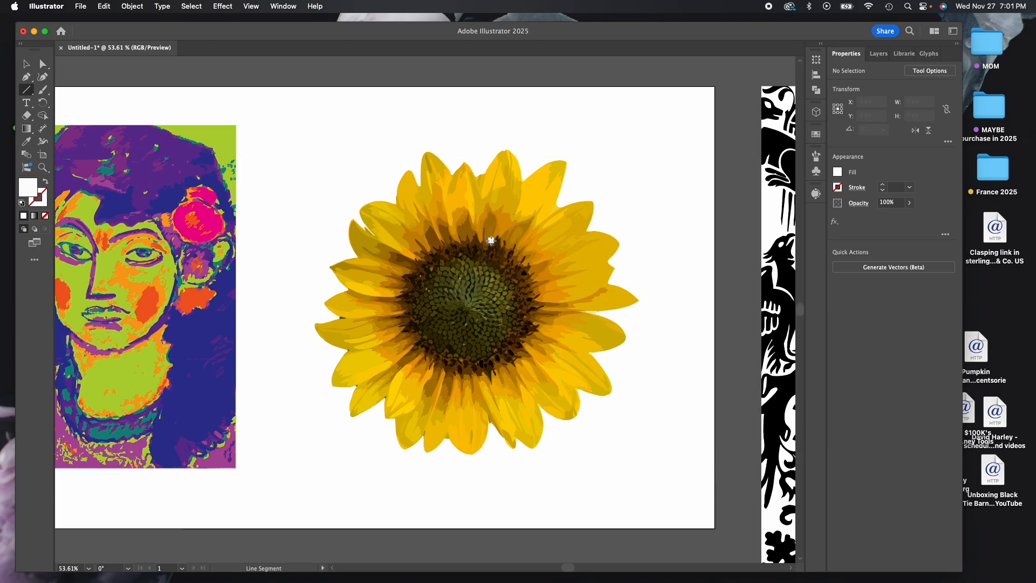
# Move the sunflower partly off the artboard's lower edge to check its cut-out, and move it back beside the portrait
pyautogui.press('super+minus')
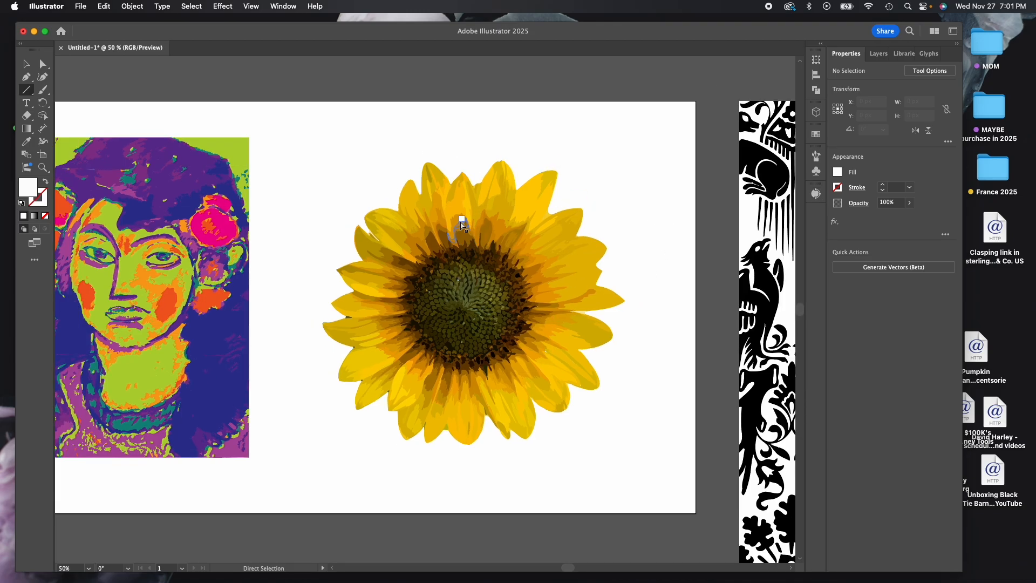
pyautogui.press('super+minus')
pyautogui.press('super+minus')
pyautogui.press('v')
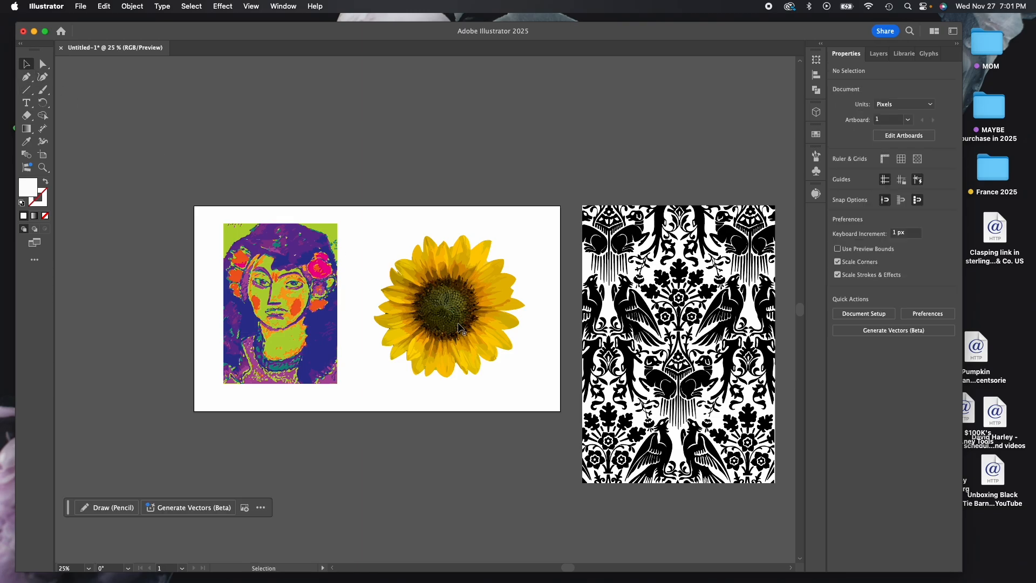
pyautogui.click(459, 326)
pyautogui.moveTo(458, 326); pyautogui.dragTo(462, 476)
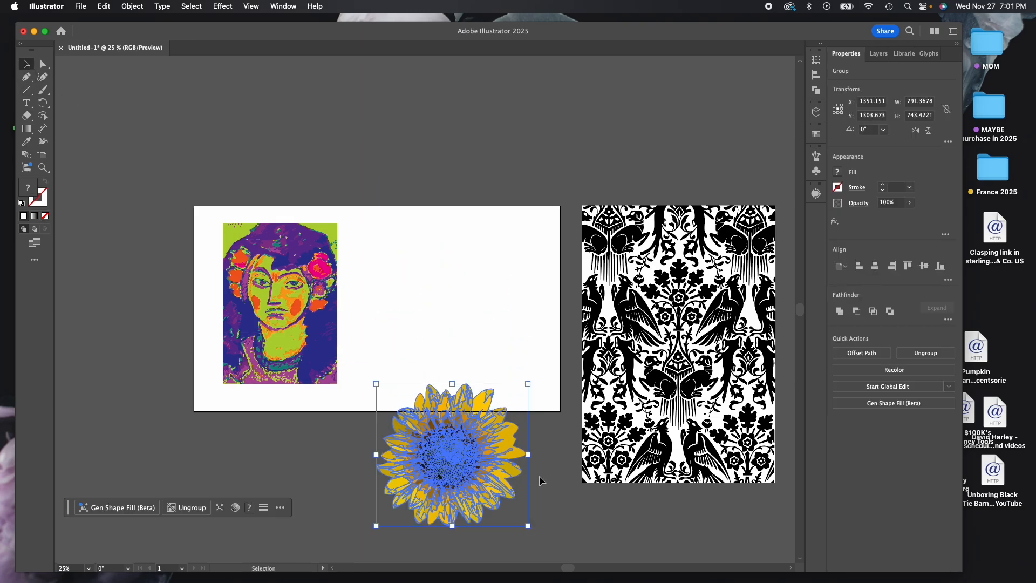
pyautogui.click(463, 183)
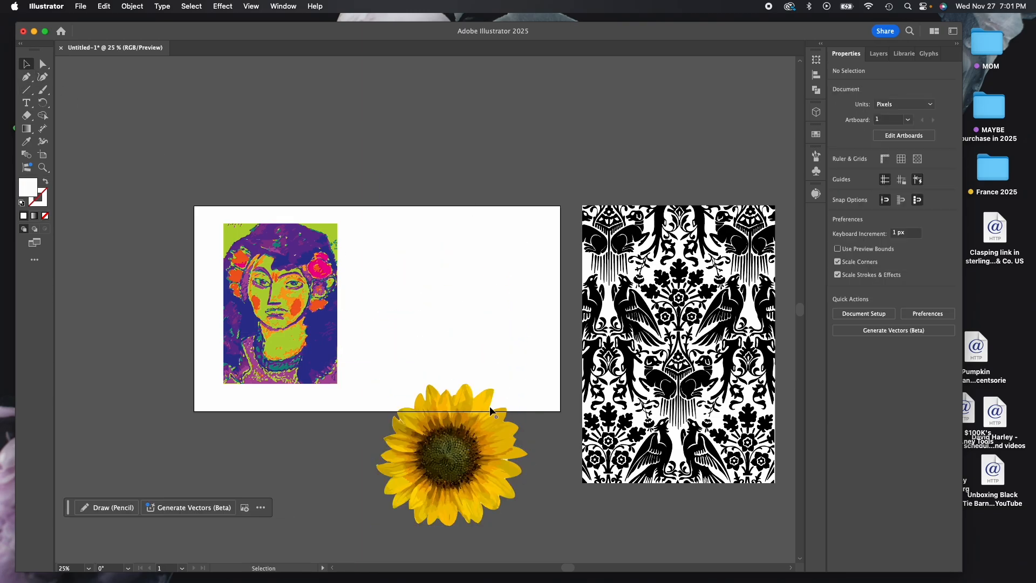
pyautogui.moveTo(453, 464); pyautogui.dragTo(452, 317)
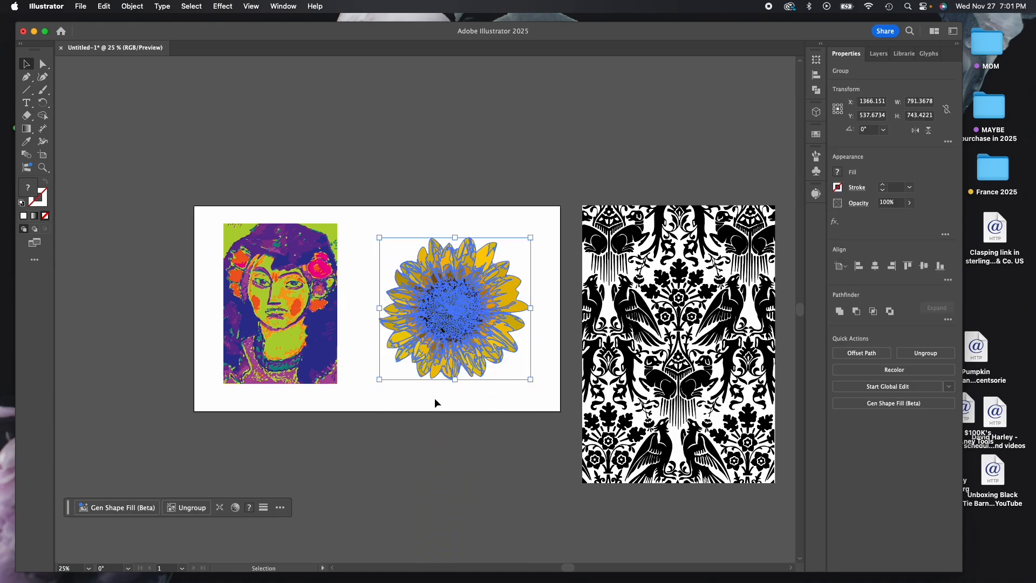
# Generate Generative Recolor variations of the sunflower from the Trippy disco lights sample prompt and try several of them
pyautogui.press('super+equal')
pyautogui.press('super+equal')
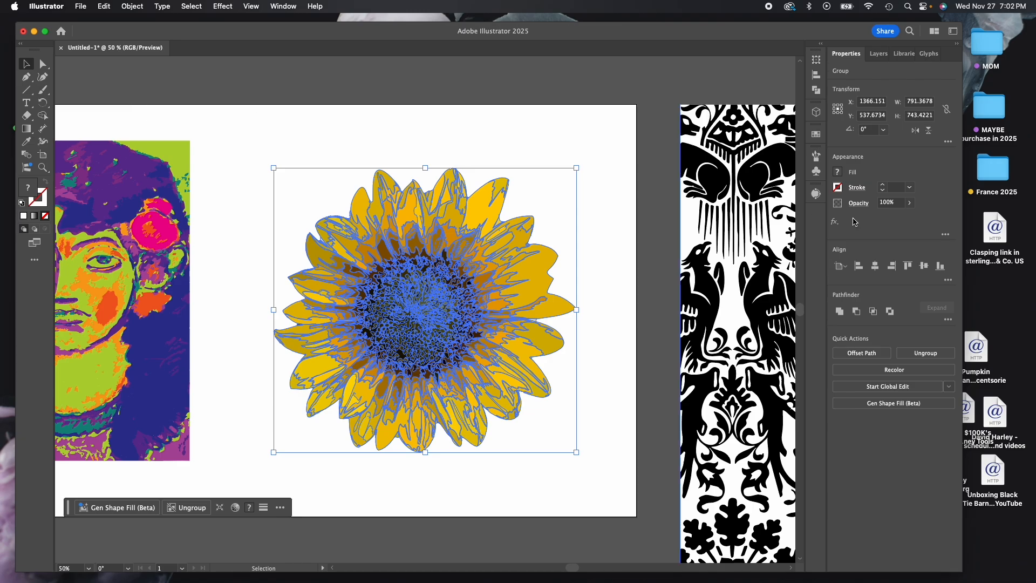
pyautogui.click(235, 508)
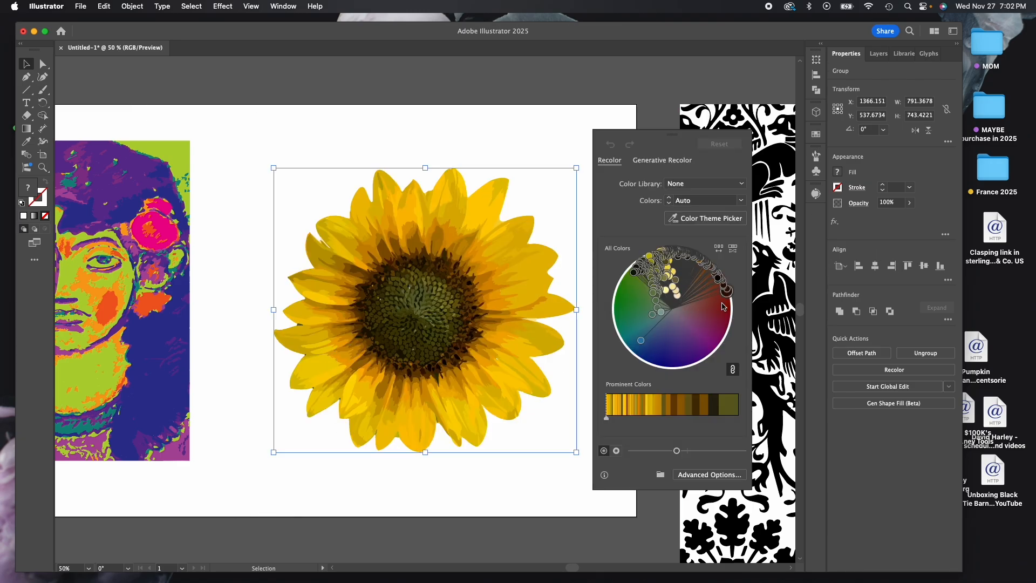
pyautogui.click(671, 161)
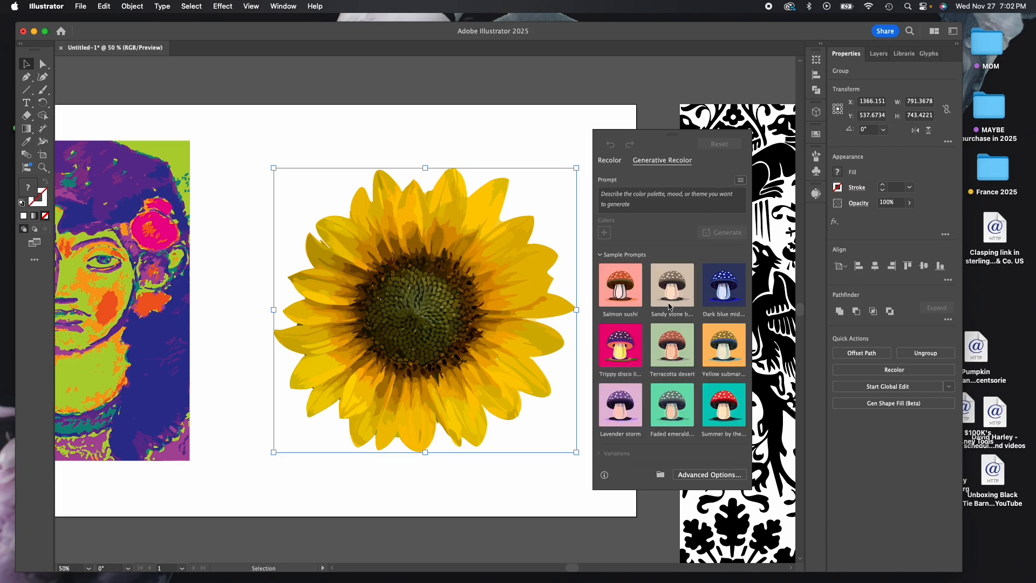
pyautogui.click(611, 346)
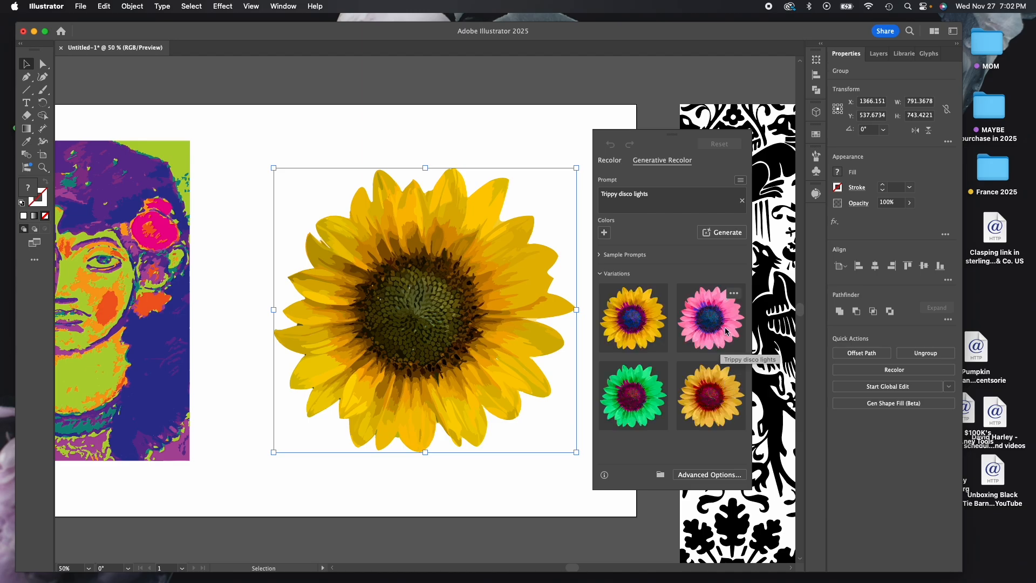
pyautogui.click(731, 347)
pyautogui.click(642, 396)
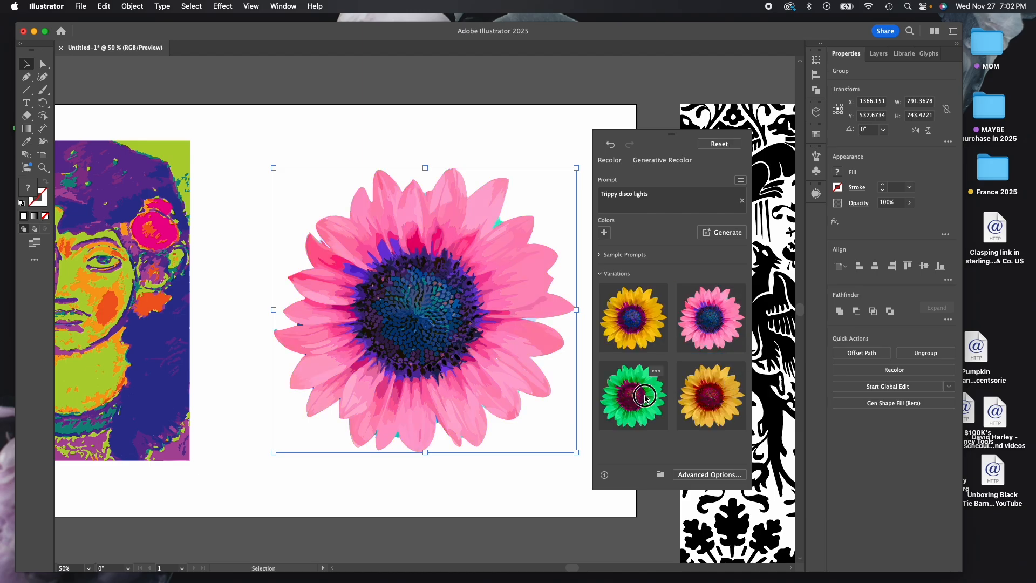
pyautogui.click(712, 410)
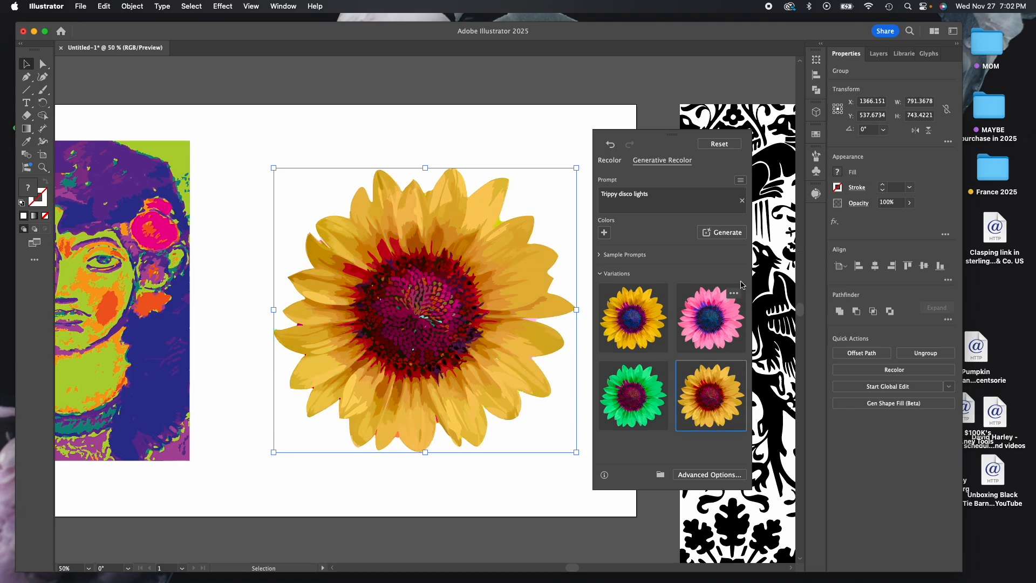
# Generate more Trippy disco lights variations, apply the pink-petaled one with the blue center to the sunflower, and deselect it
pyautogui.click(735, 233)
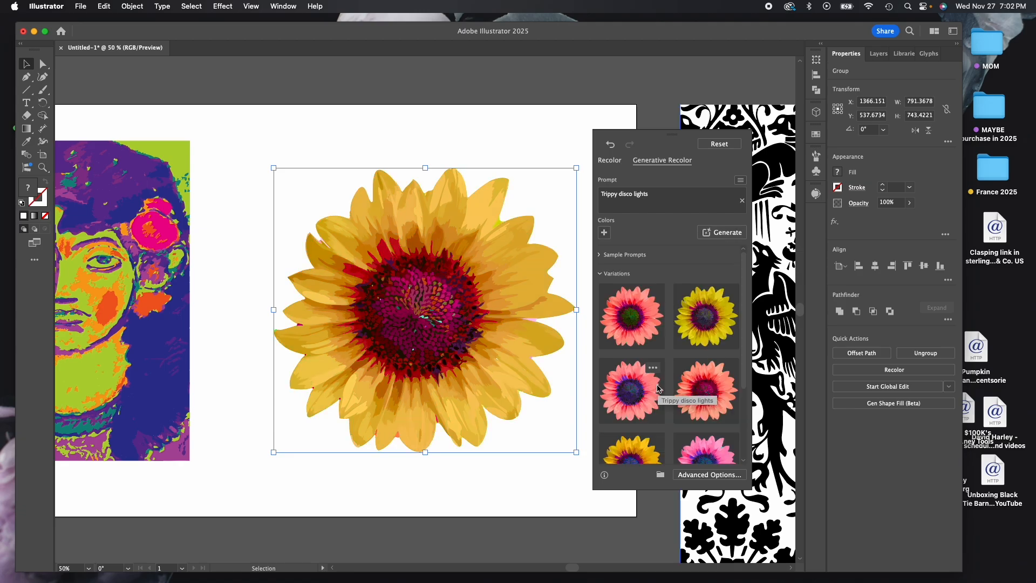
pyautogui.click(659, 336)
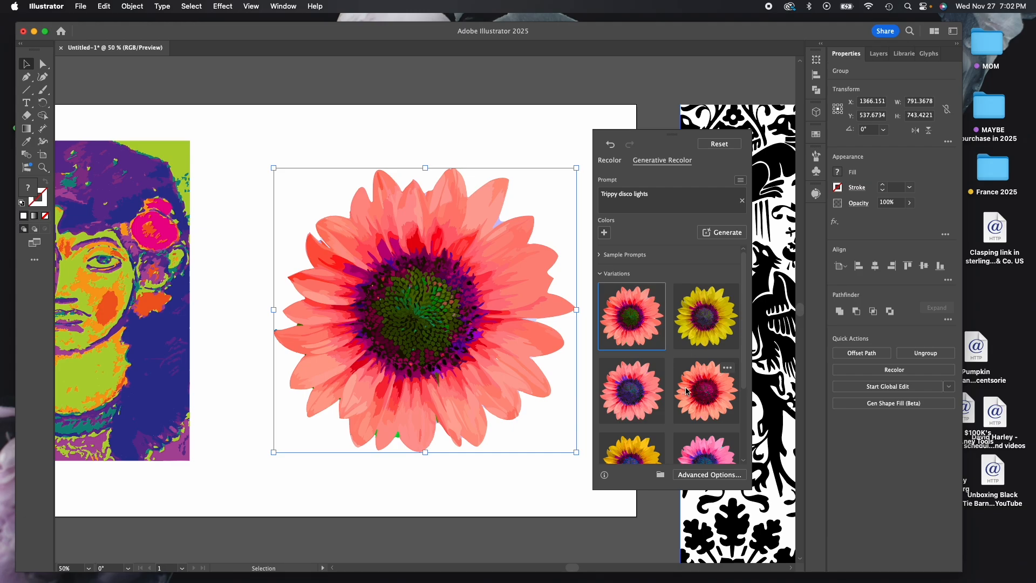
pyautogui.click(704, 391)
pyautogui.click(643, 421)
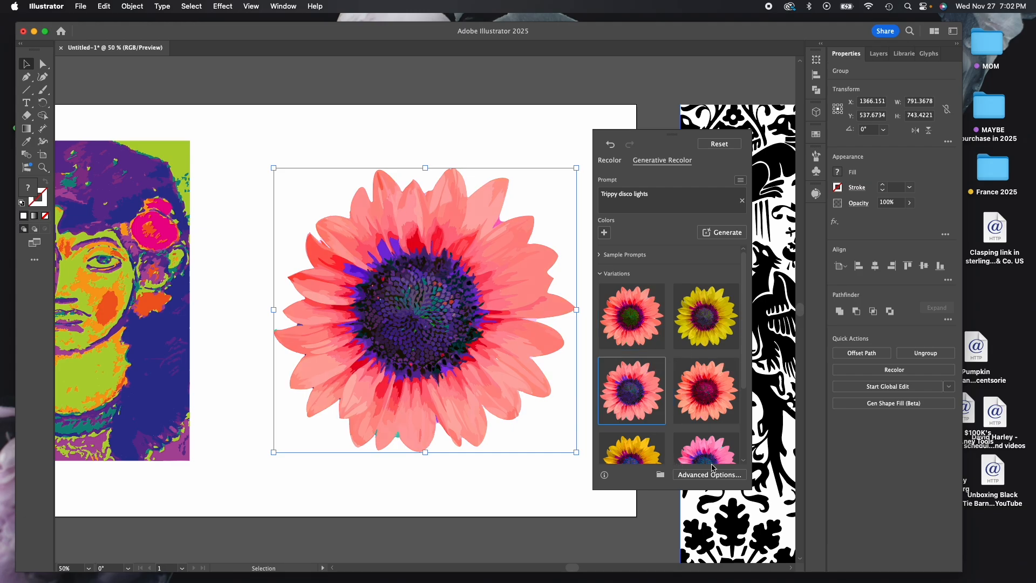
pyautogui.click(710, 451)
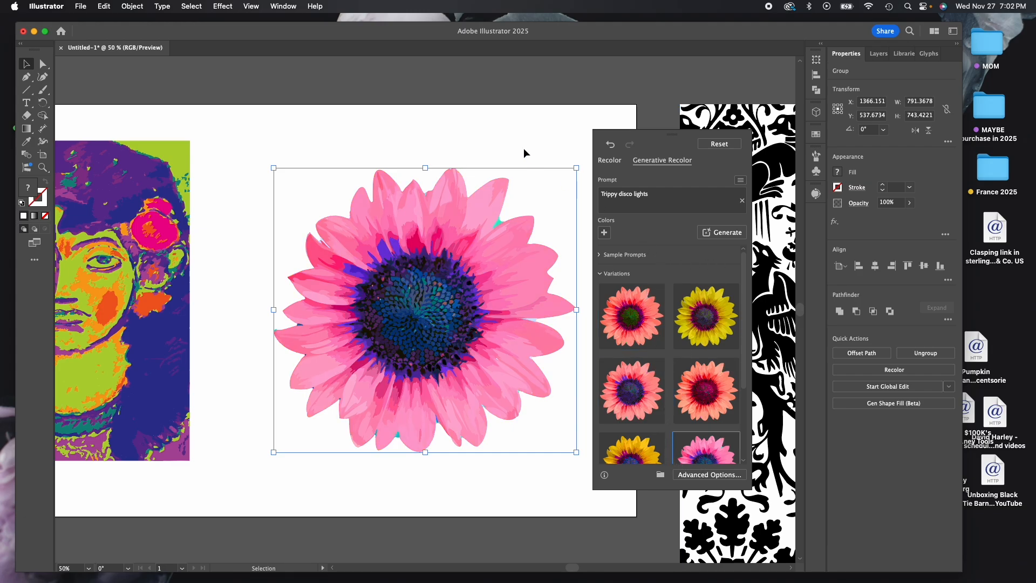
pyautogui.click(549, 131)
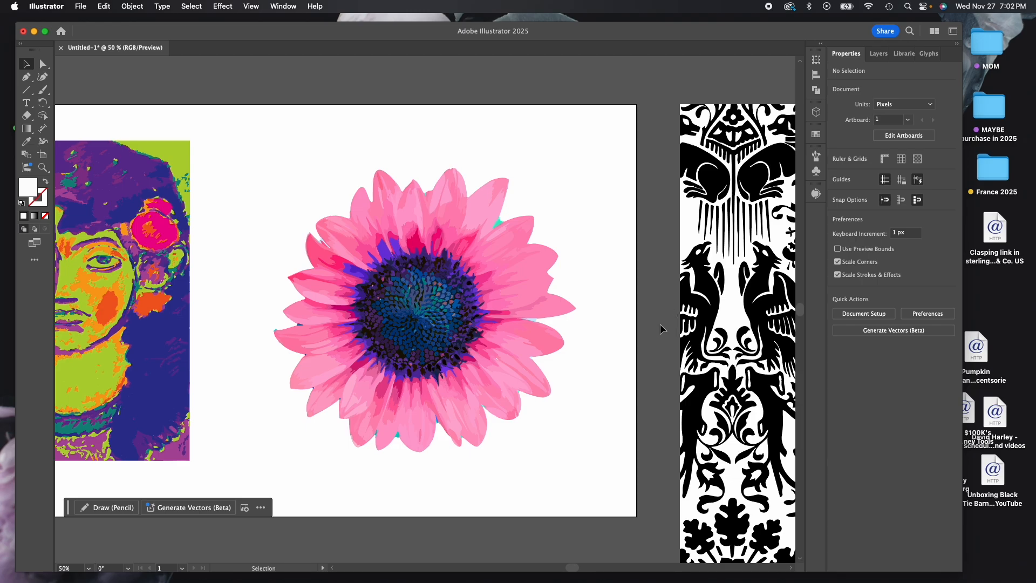
# Expand the black-and-white bird pattern's image tracing into editable vector paths and deselect it
pyautogui.moveTo(656, 435); pyautogui.dragTo(333, 378)
pyautogui.moveTo(777, 365); pyautogui.dragTo(606, 381)
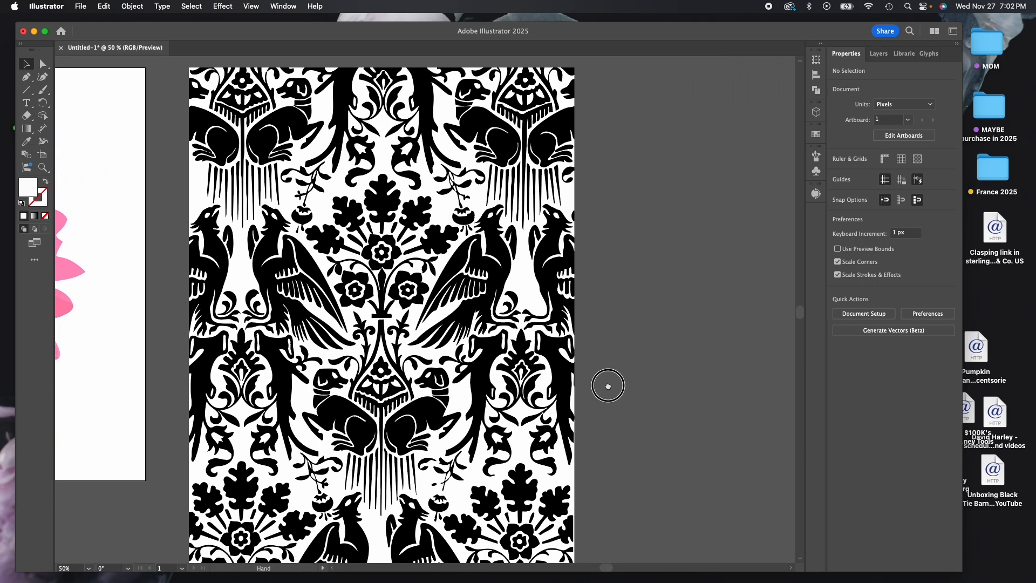
pyautogui.click(566, 353)
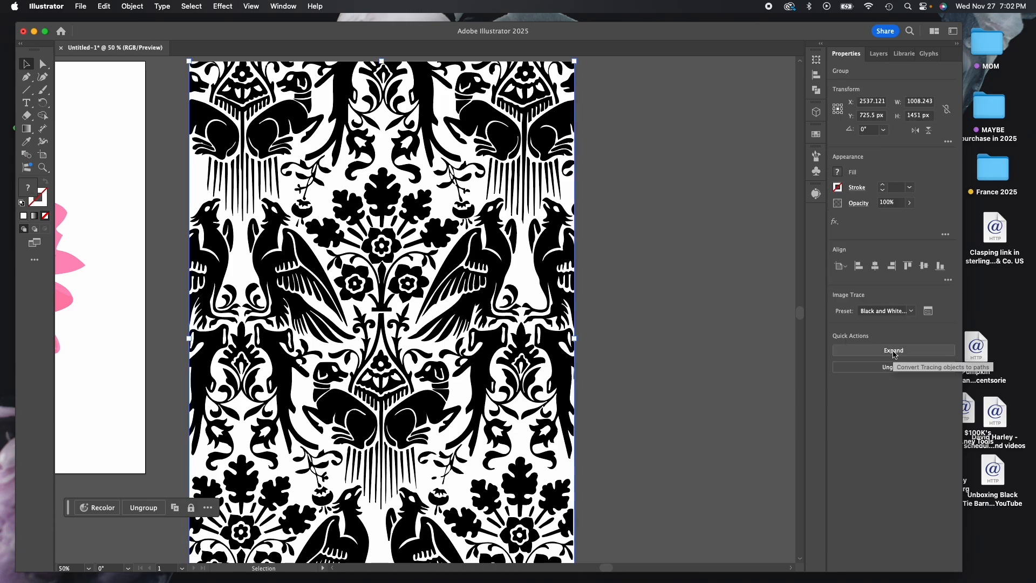
pyautogui.click(894, 352)
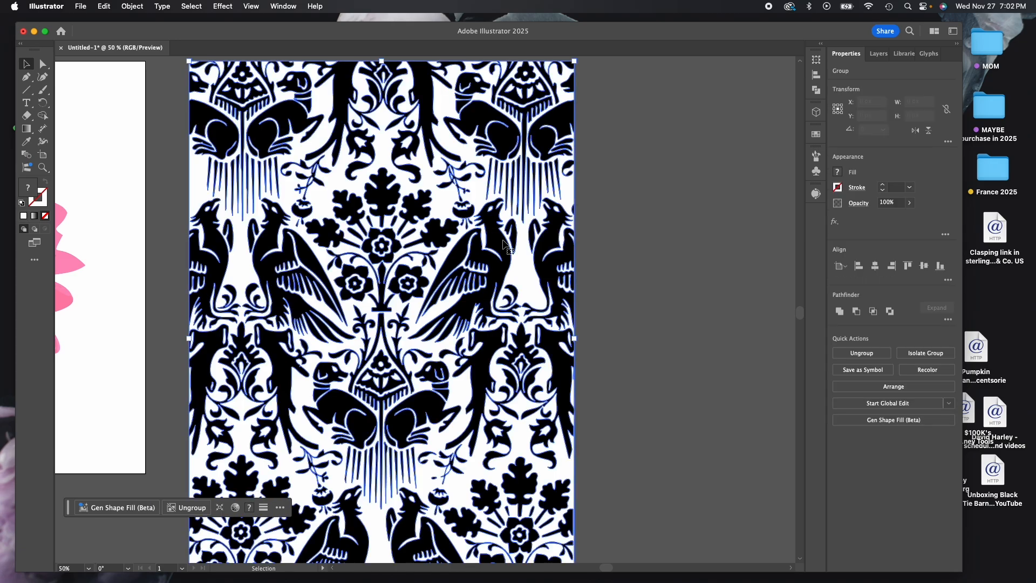
pyautogui.click(160, 123)
# Copy one bird facing right out of the expanded pattern into the empty canvas beside it and deselect the copy
pyautogui.press('a')
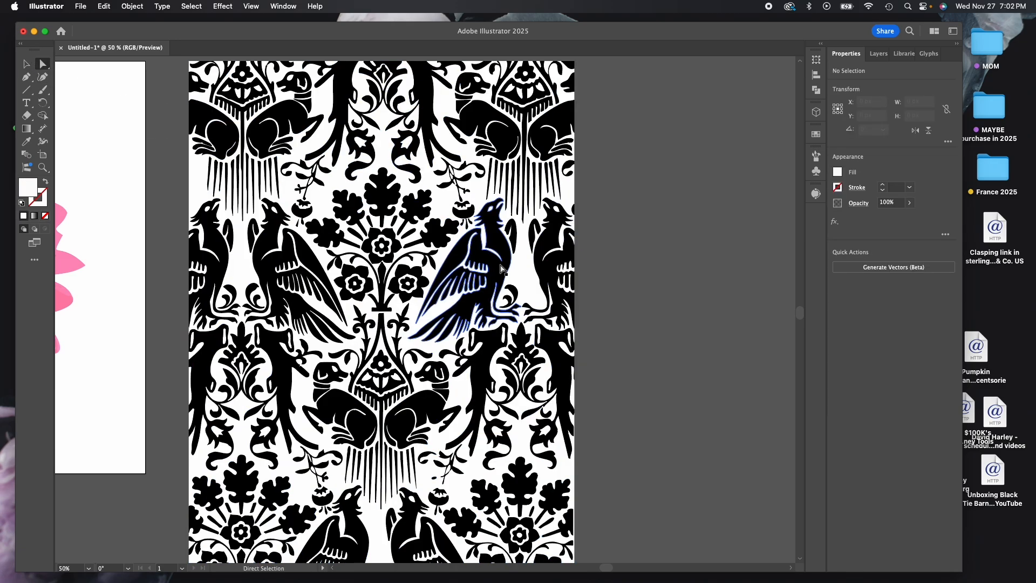
pyautogui.click(500, 268)
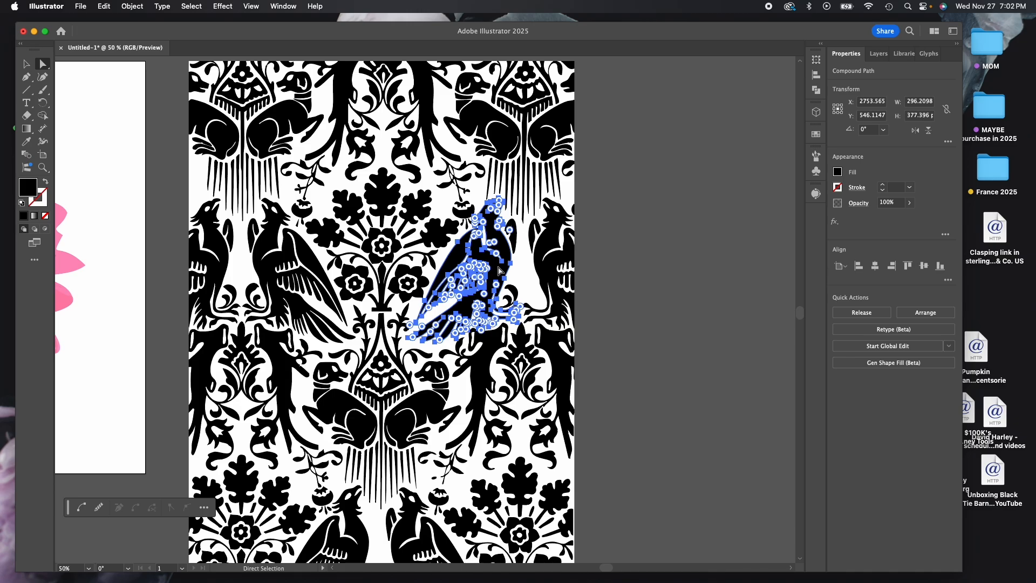
pyautogui.moveTo(499, 269); pyautogui.dragTo(692, 263)
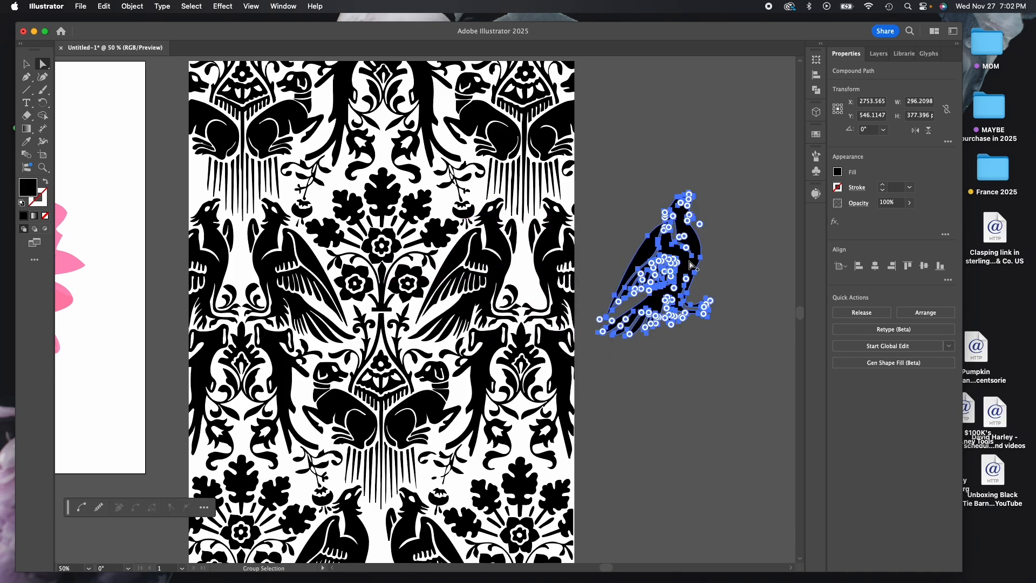
pyautogui.click(695, 351)
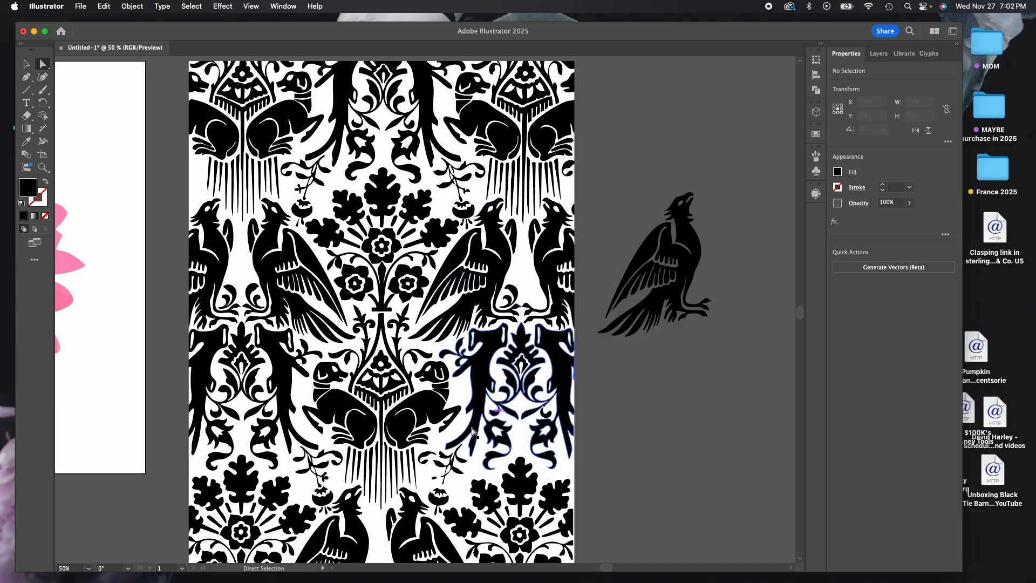
# Copy one dog's body, head and collar together out of the pattern to below the copied bird, and deselect them
pyautogui.click(424, 410)
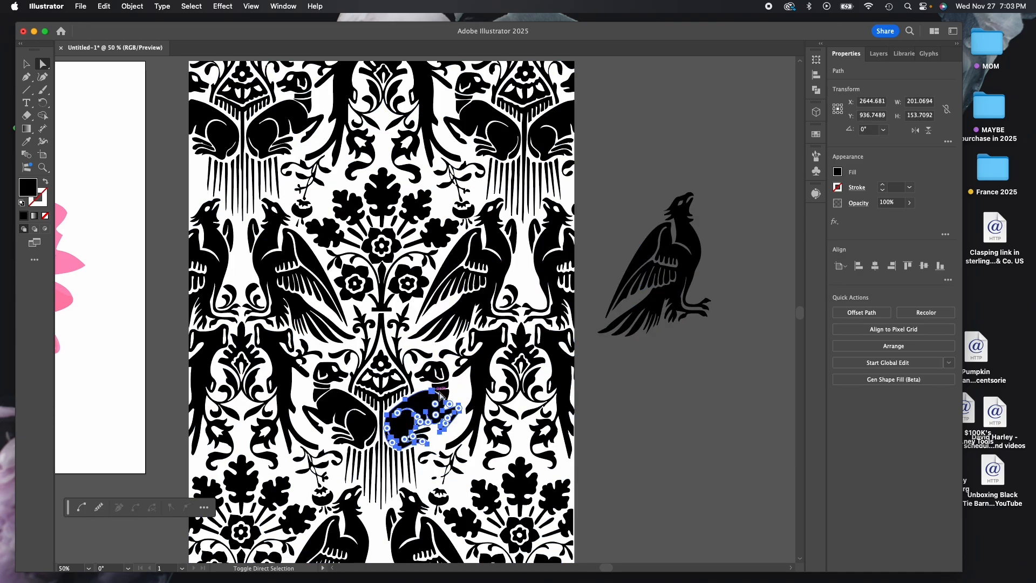
pyautogui.keyDown('shift'); pyautogui.click(430, 380); pyautogui.keyUp('shift')
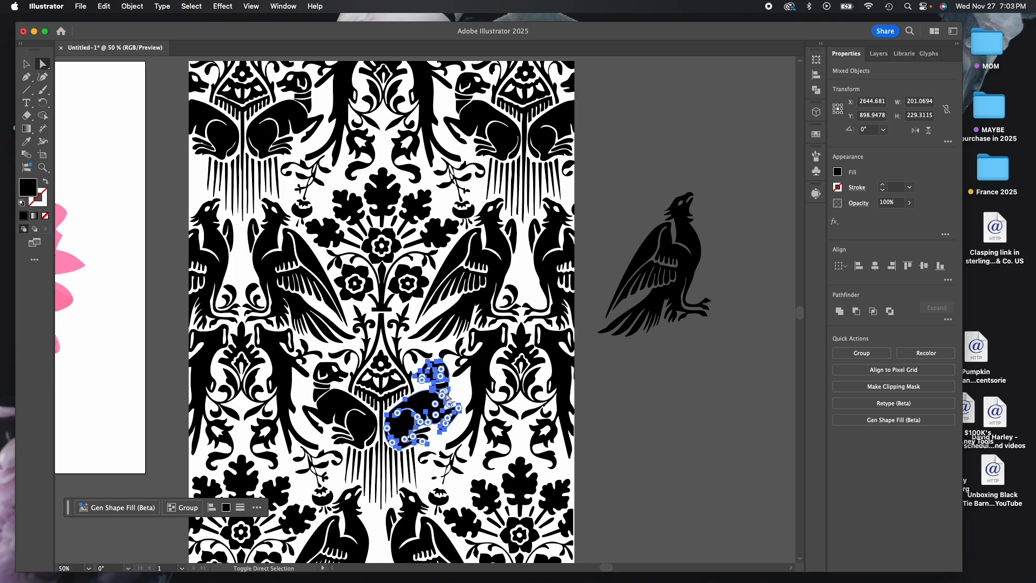
pyautogui.keyDown('shift'); pyautogui.click(444, 385); pyautogui.keyUp('shift')
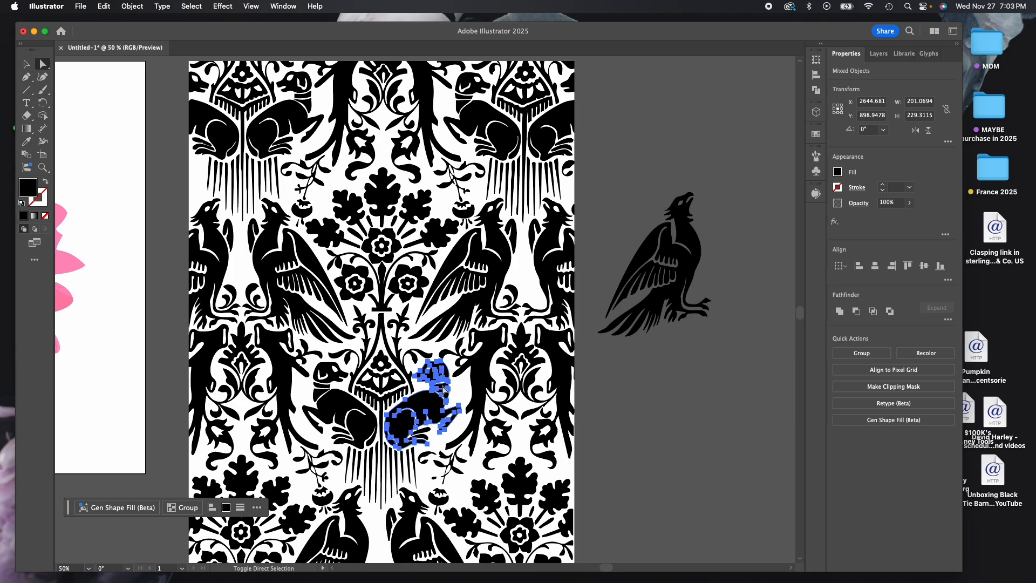
pyautogui.keyDown('shift'); pyautogui.click(426, 428); pyautogui.keyUp('shift')
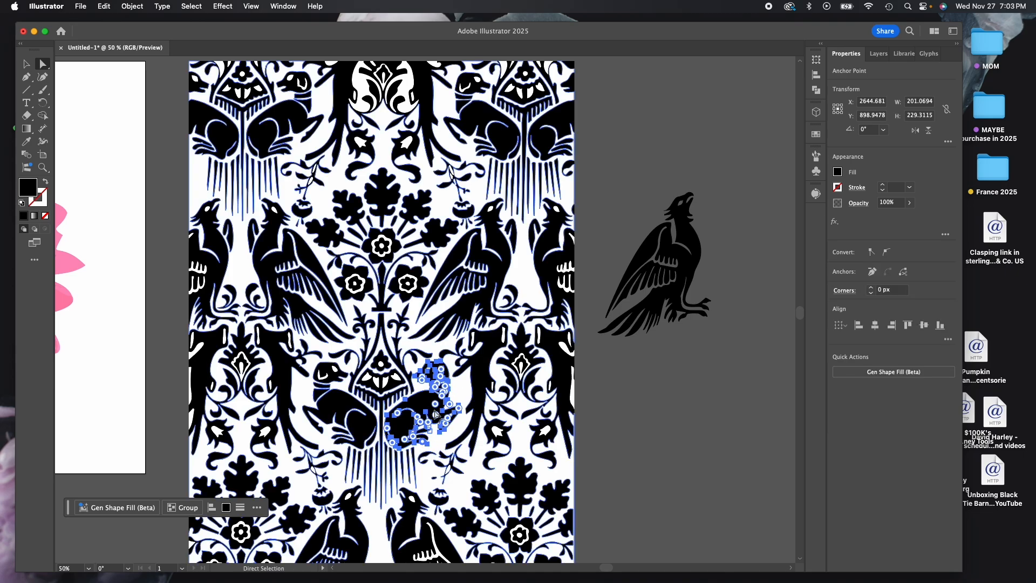
pyautogui.moveTo(424, 404); pyautogui.dragTo(651, 406)
pyautogui.click(721, 462)
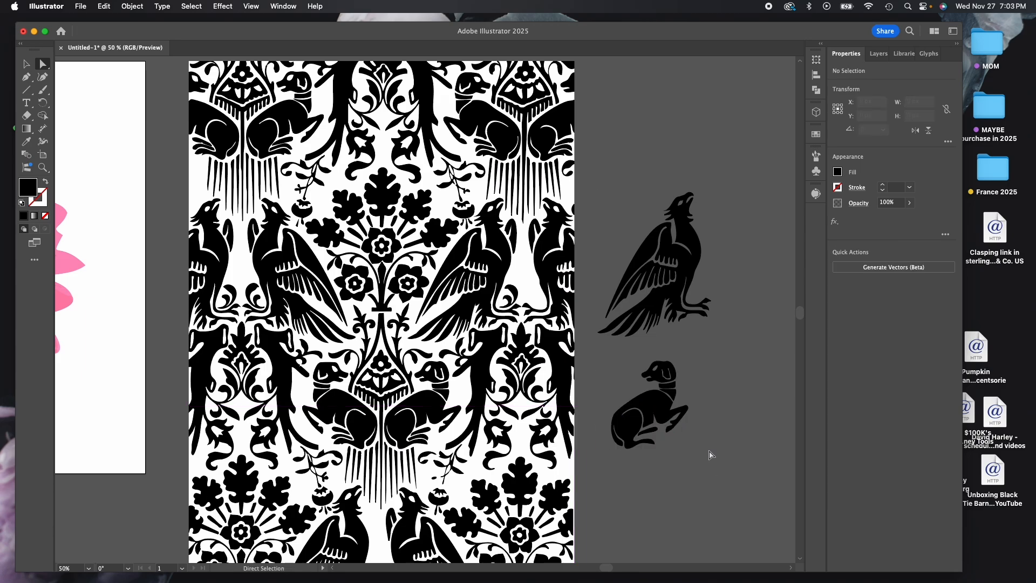